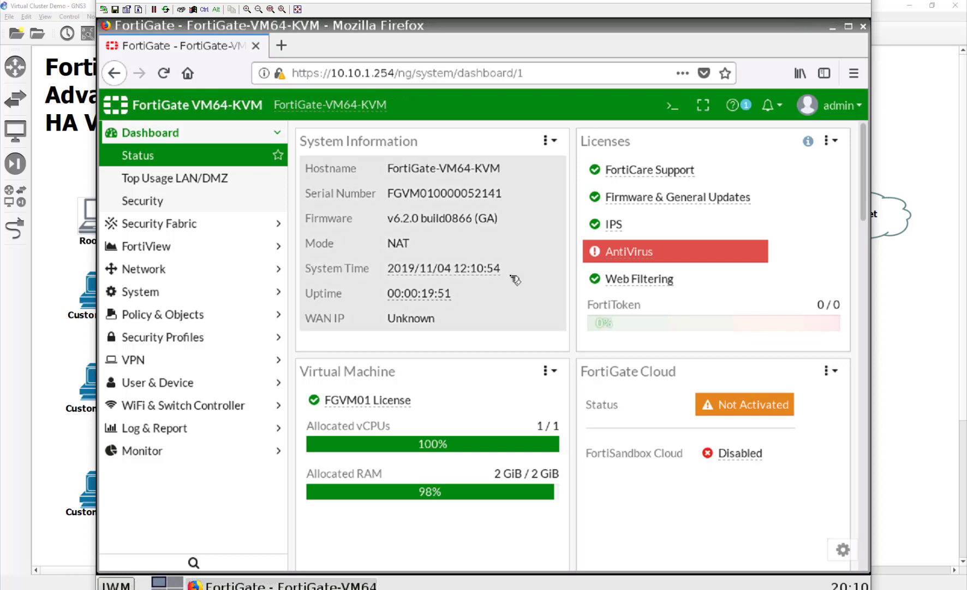
In Network > Interfaces, give port5 the alias ROOT_LAN and save it.
{"action": "left_click", "coordinate": [224, 269]}
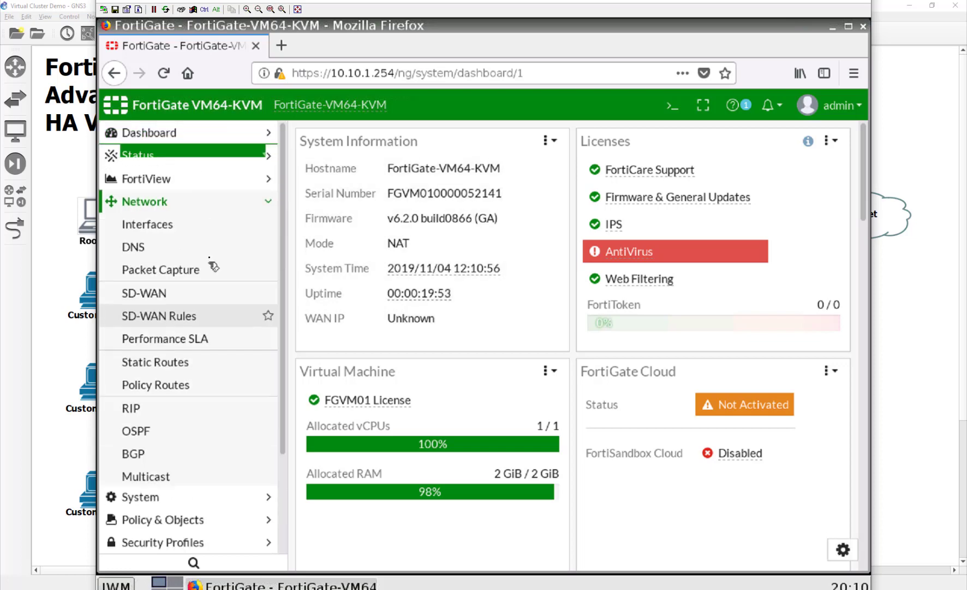
{"action": "left_click", "coordinate": [210, 230]}
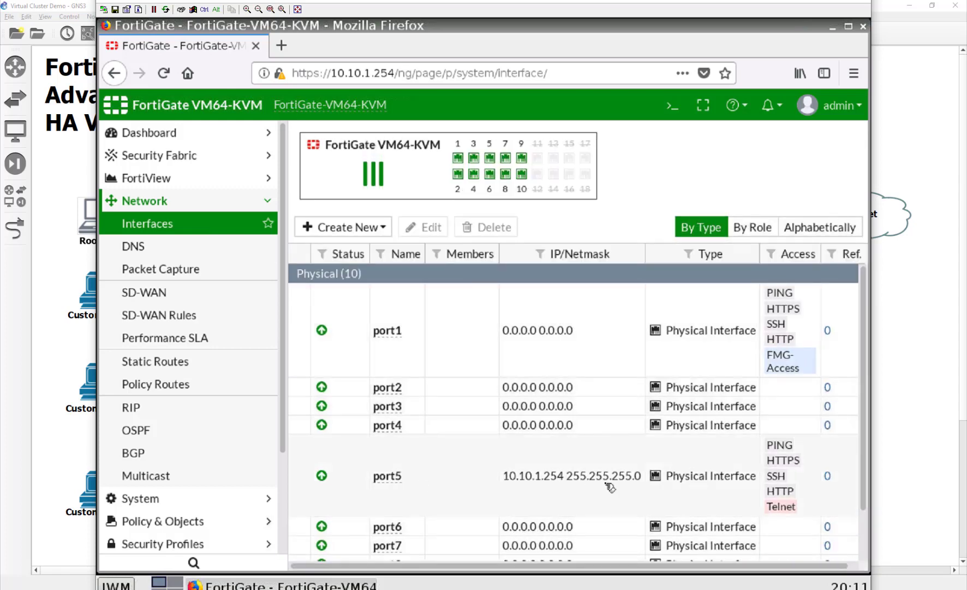
{"action": "key", "text": "F5"}
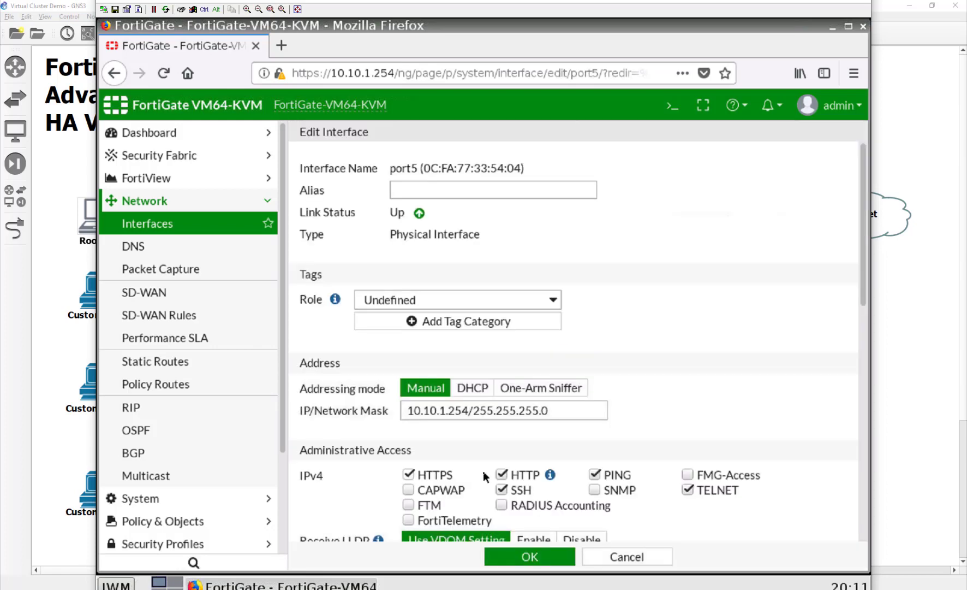
{"action": "left_click", "coordinate": [440, 195]}
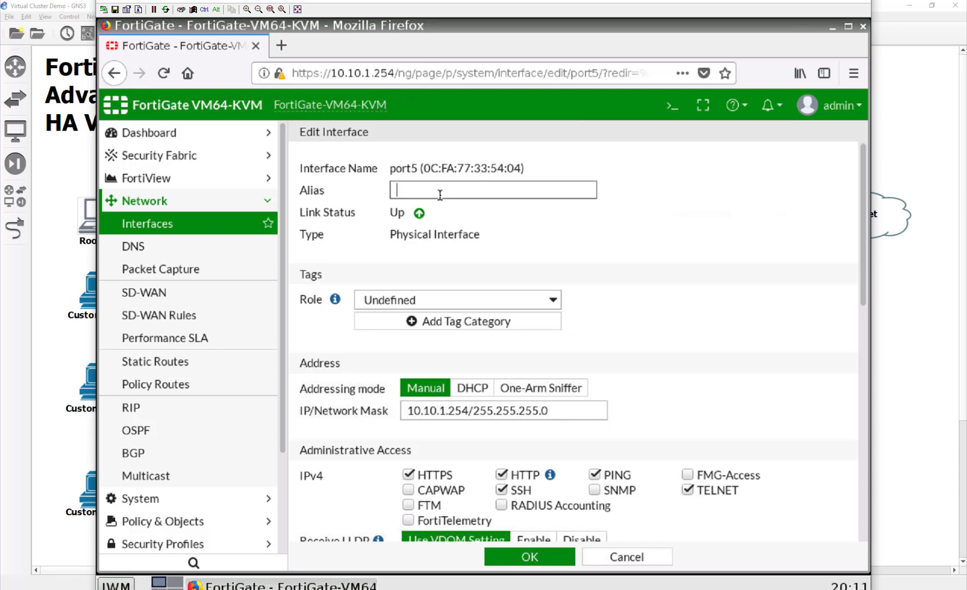
{"action": "type", "text": "ROOT_LAN"}
{"action": "left_click", "coordinate": [523, 555]}
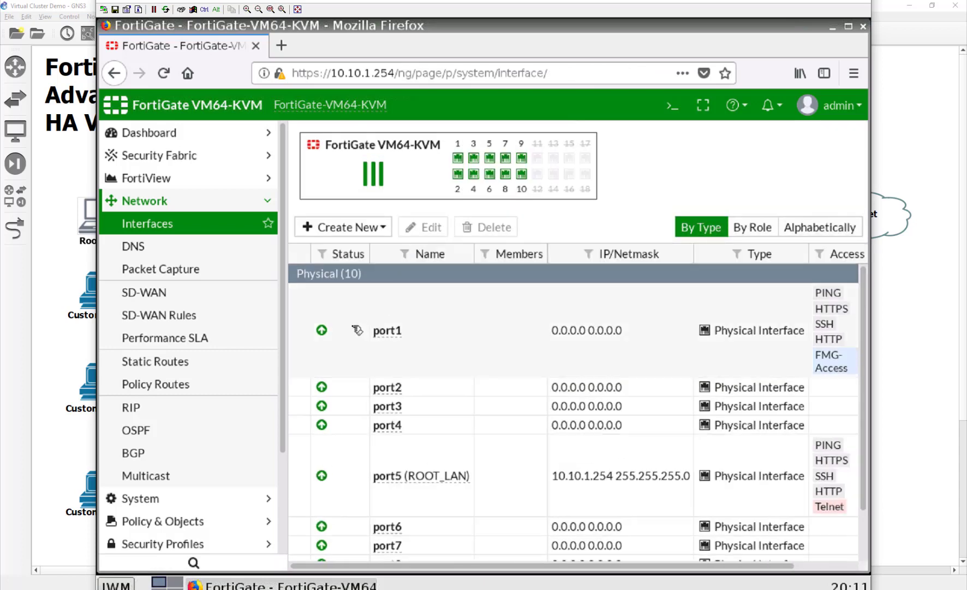
Give port1 the alias ROOT_WAN with manual address 10.200.1.1/24.
{"action": "double_click", "coordinate": [474, 330]}
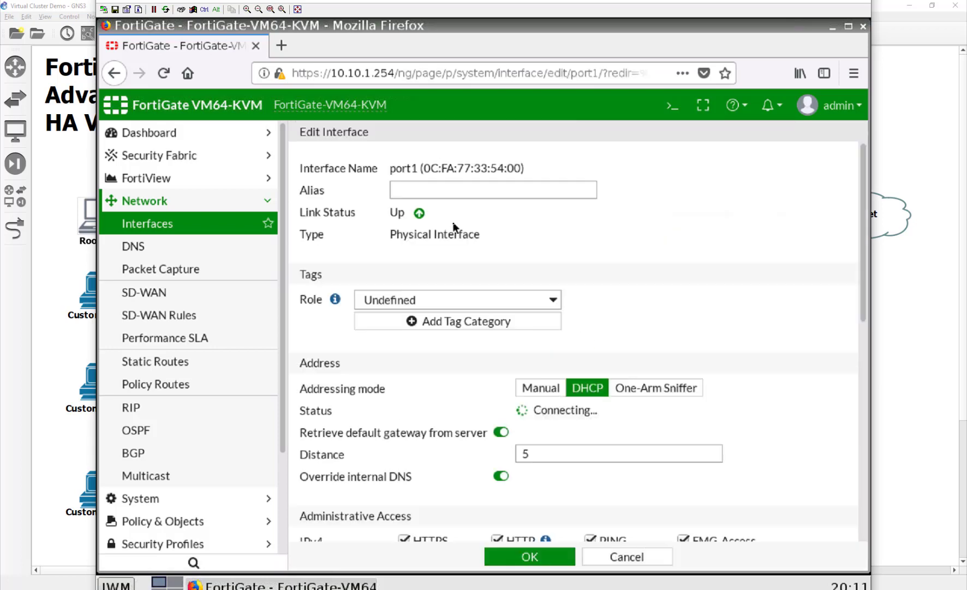
{"action": "left_click", "coordinate": [469, 193]}
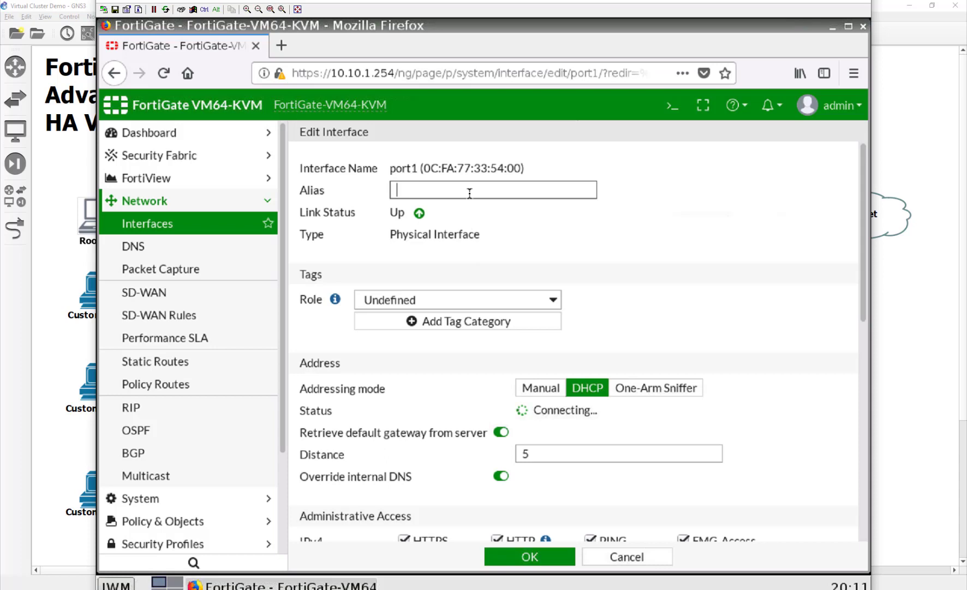
{"action": "type", "text": "ROOT_WAN"}
{"action": "left_click", "coordinate": [539, 388]}
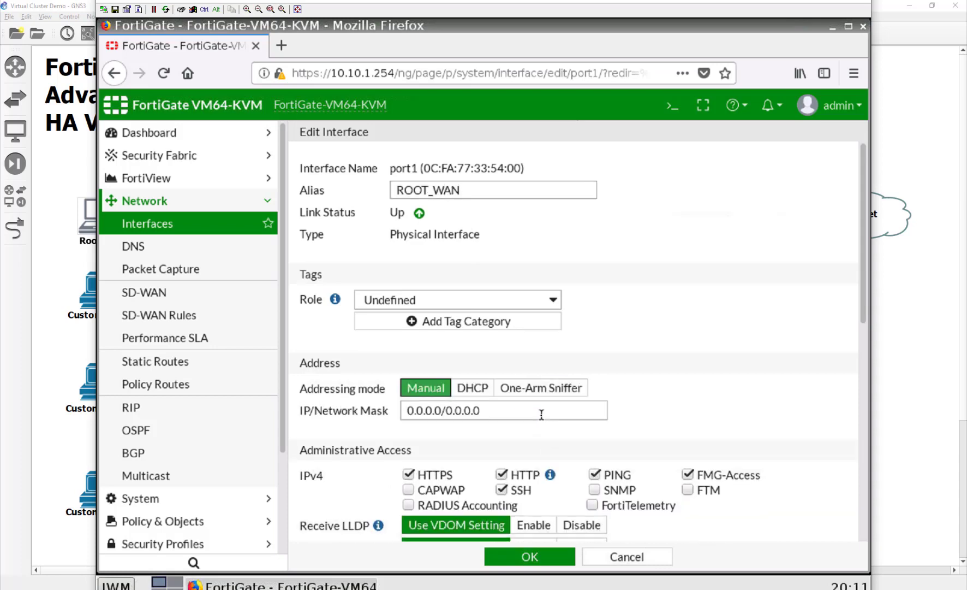
{"action": "left_click_drag", "start_coordinate": [541, 414], "coordinate": [355, 410]}
{"action": "type", "text": "10.200."}
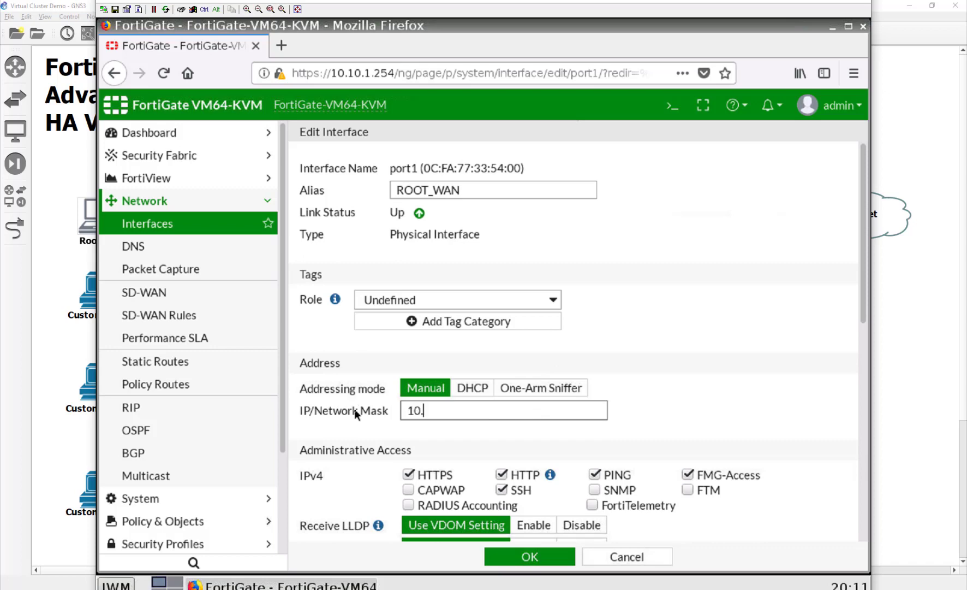
{"action": "type", "text": "1.1/24"}
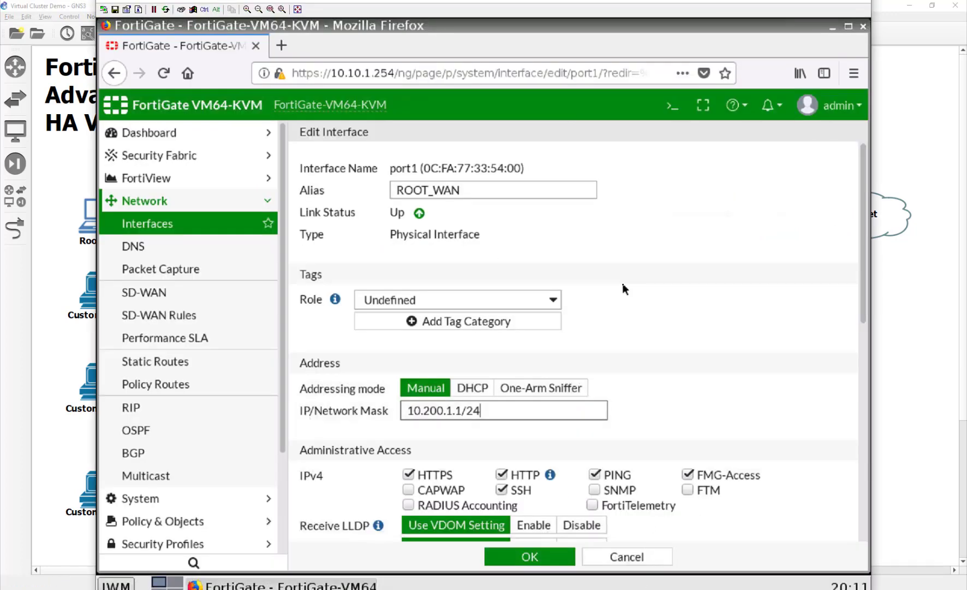
Turn off FMG-Access, SSH, HTTP and HTTPS on port1, keeping only PING, and save.
{"action": "scroll", "coordinate": [578, 457], "scroll_direction": "down", "scroll_amount": 2}
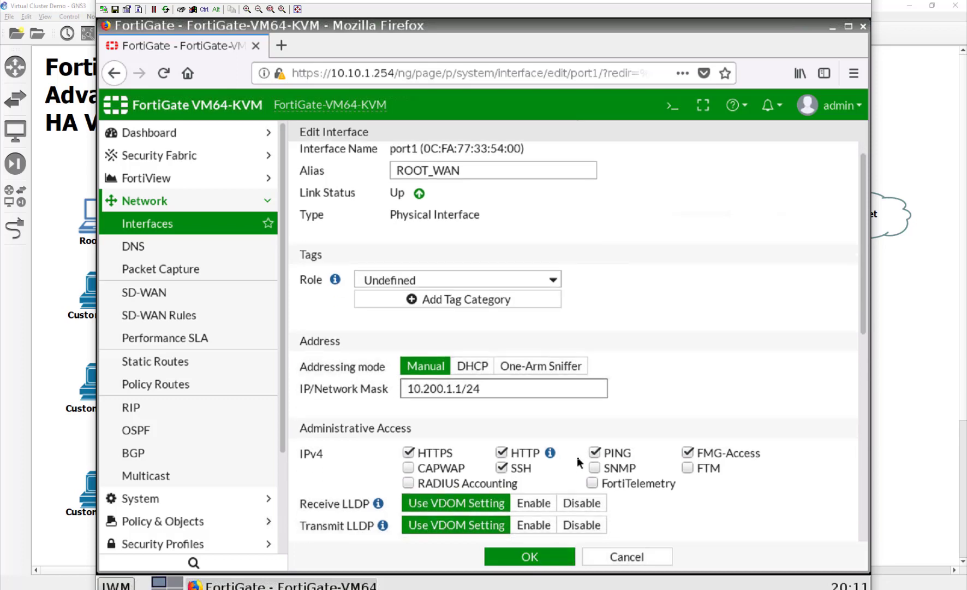
{"action": "left_click", "coordinate": [688, 434]}
{"action": "left_click", "coordinate": [501, 449]}
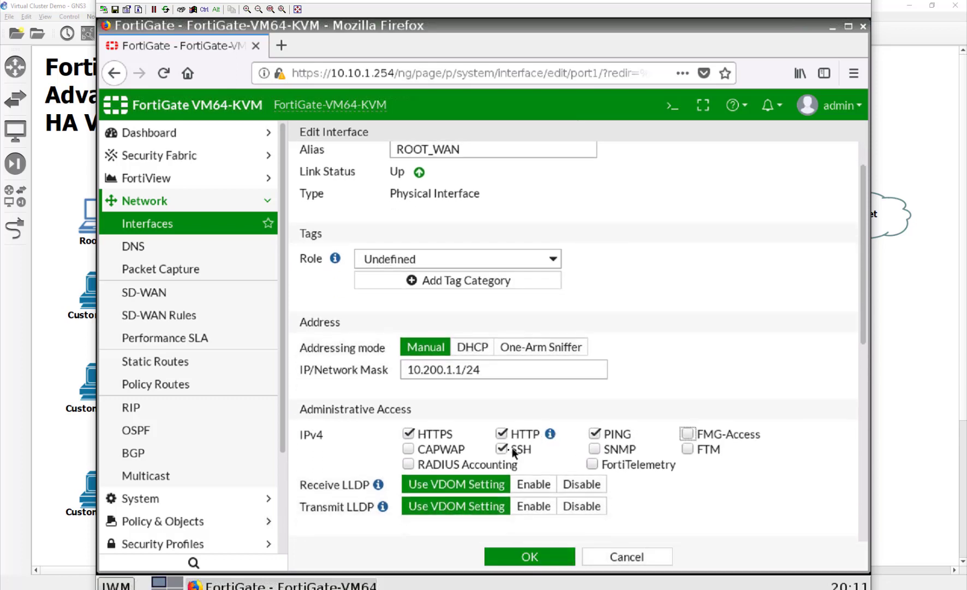
{"action": "left_click", "coordinate": [502, 434]}
{"action": "left_click", "coordinate": [408, 434]}
{"action": "left_click", "coordinate": [529, 556]}
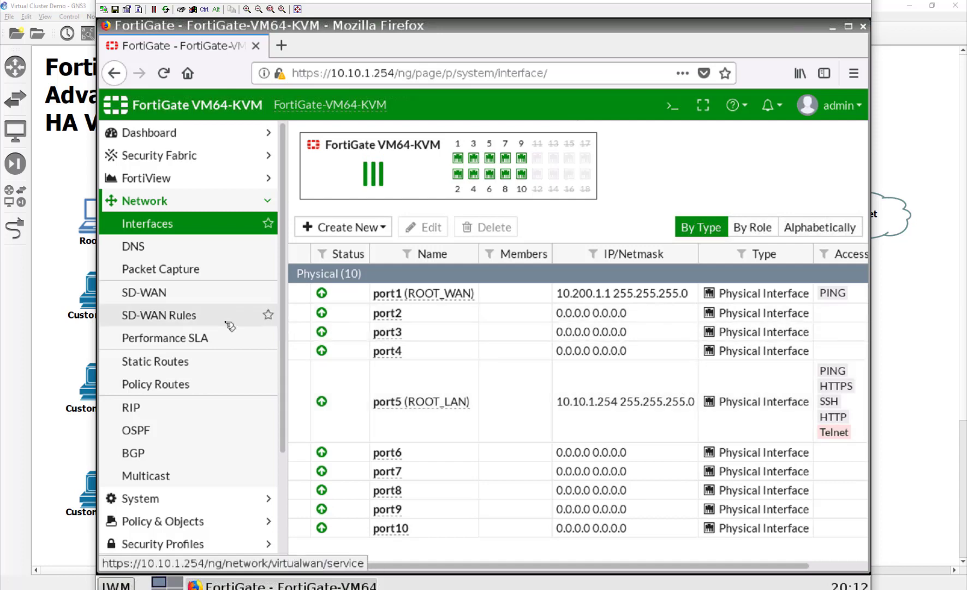
Add a default static route 0.0.0.0/0.0.0.0 via ROOT_WAN (port1) with gateway 10.200.1.254.
{"action": "left_click", "coordinate": [209, 360]}
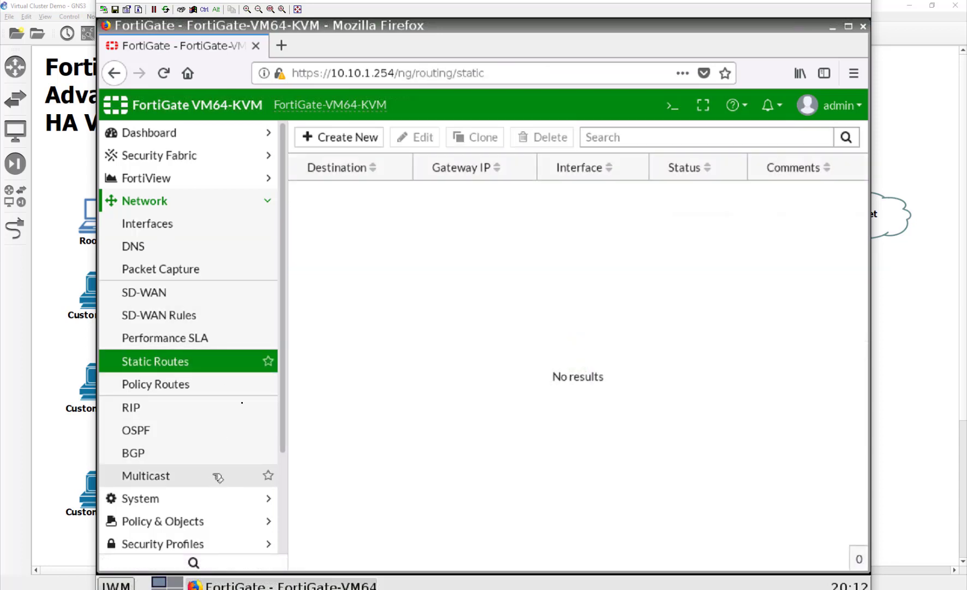
{"action": "left_click", "coordinate": [365, 138]}
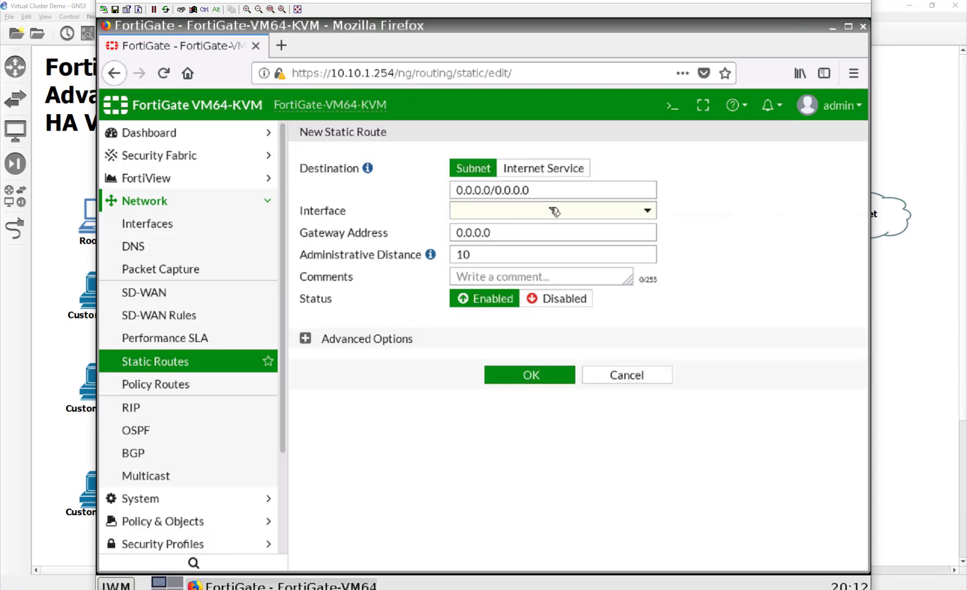
{"action": "left_click", "coordinate": [549, 210]}
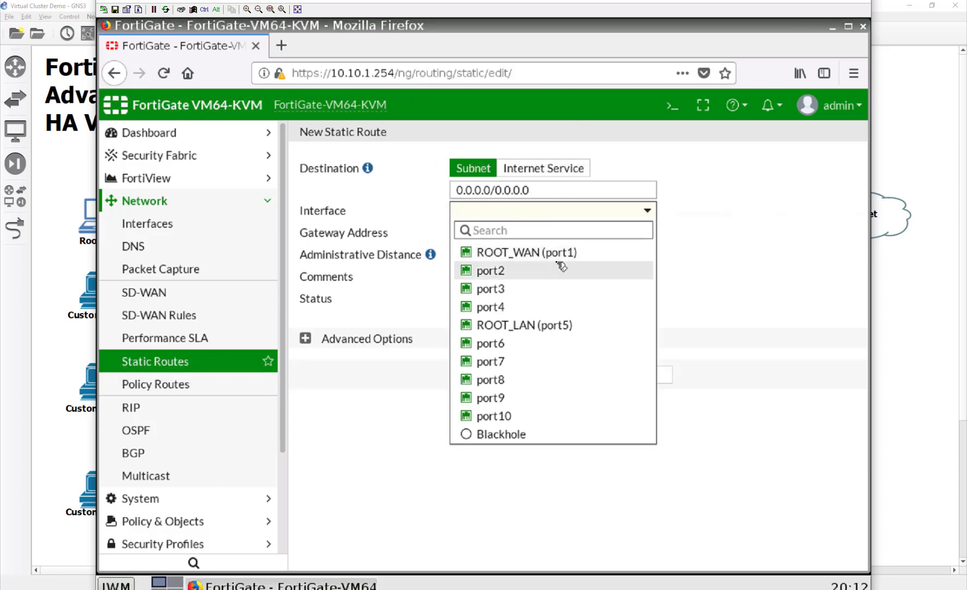
{"action": "left_click", "coordinate": [540, 252]}
{"action": "left_click", "coordinate": [476, 232]}
{"action": "left_click_drag", "start_coordinate": [476, 232], "coordinate": [381, 231]}
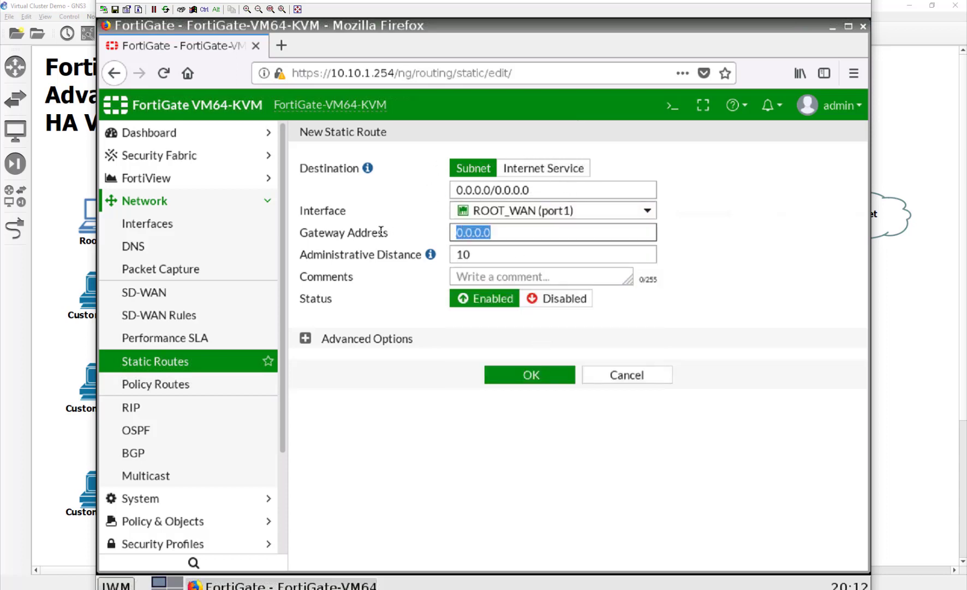
{"action": "type", "text": "10.20"}
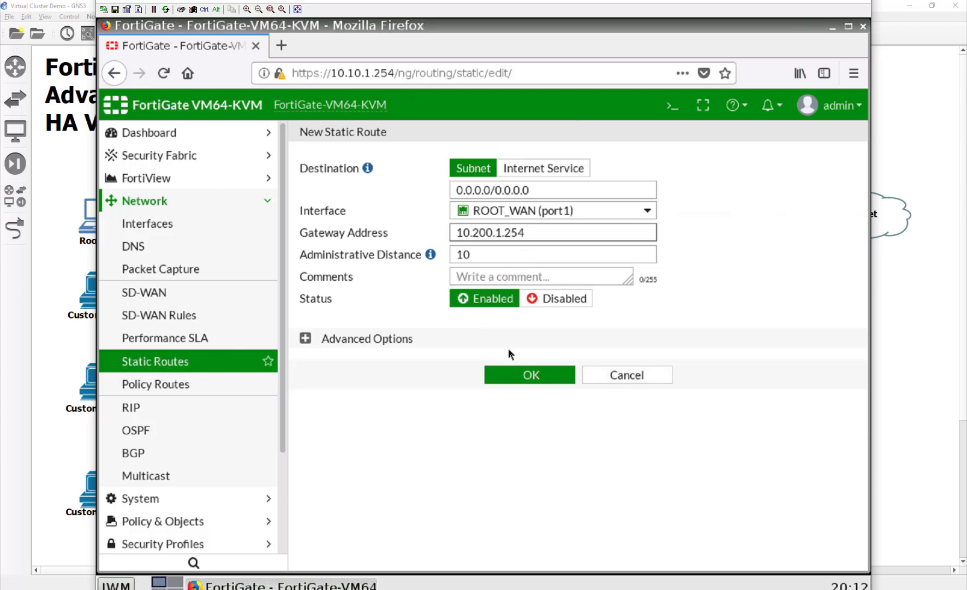
{"action": "left_click", "coordinate": [516, 374]}
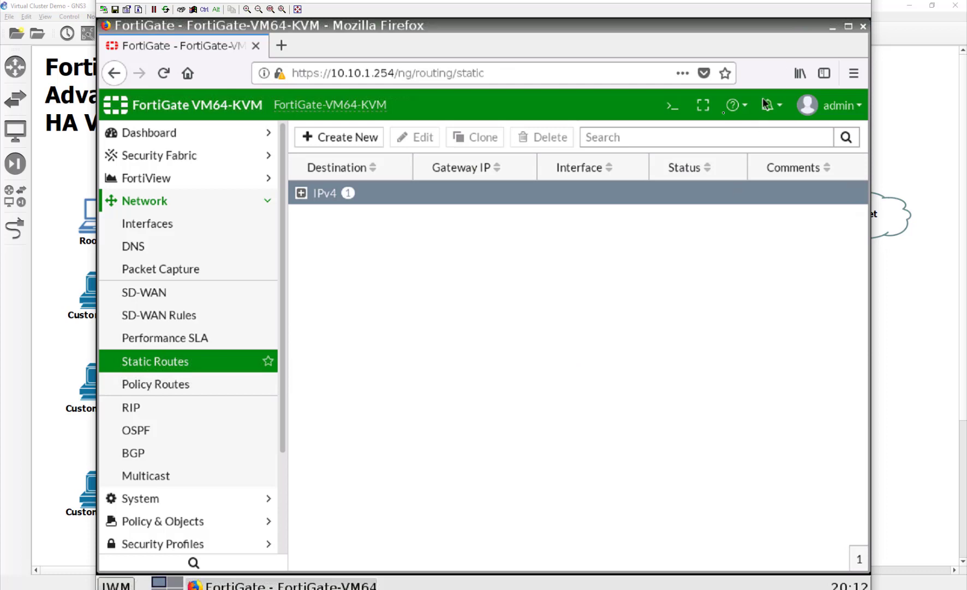
{"action": "left_click", "coordinate": [673, 105]}
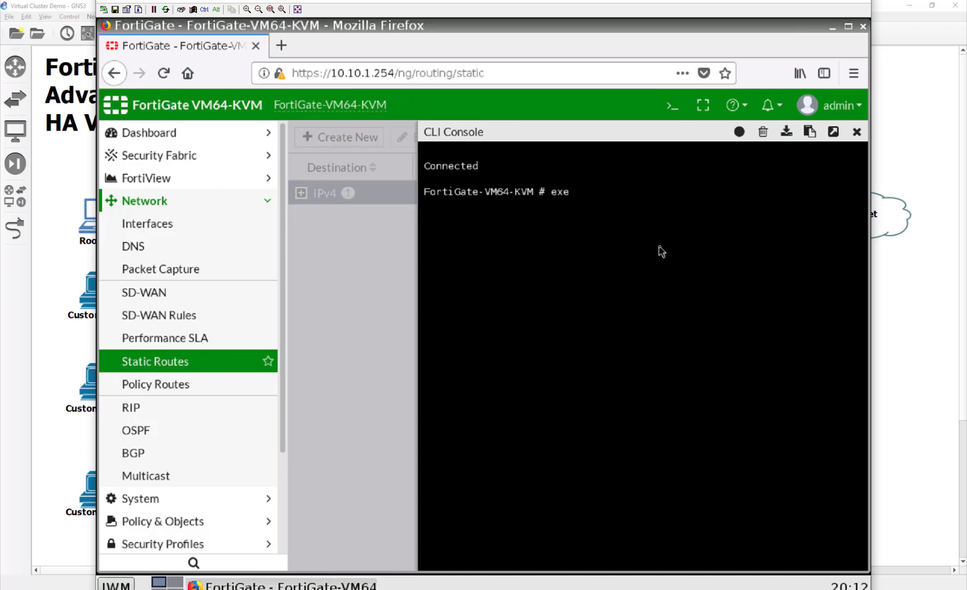
Ping google.com from the CLI console with 'exe ping', then close the console.
{"action": "type", "text": "exe ping google.com"}
{"action": "key", "text": "Return"}
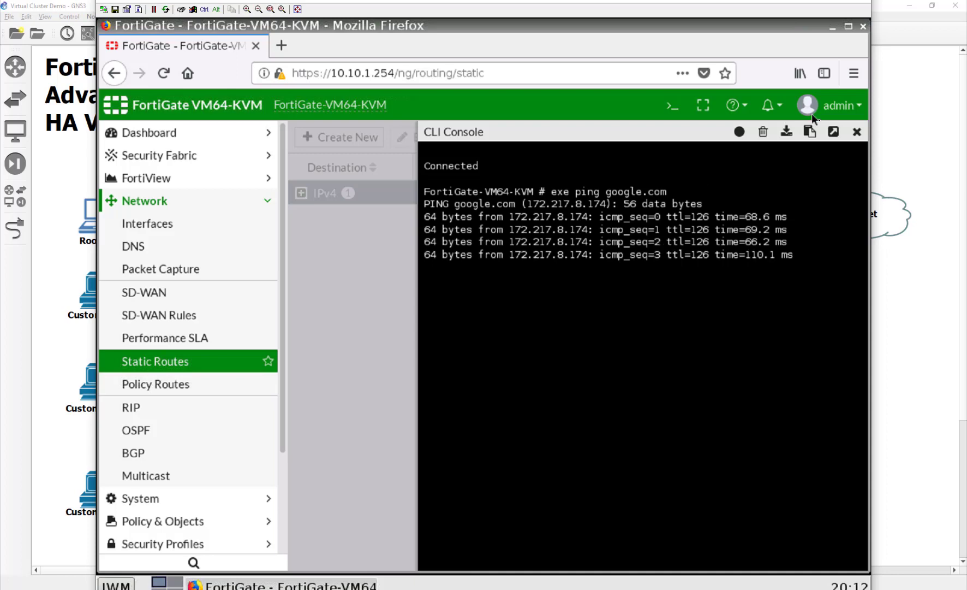
{"action": "left_click", "coordinate": [861, 132]}
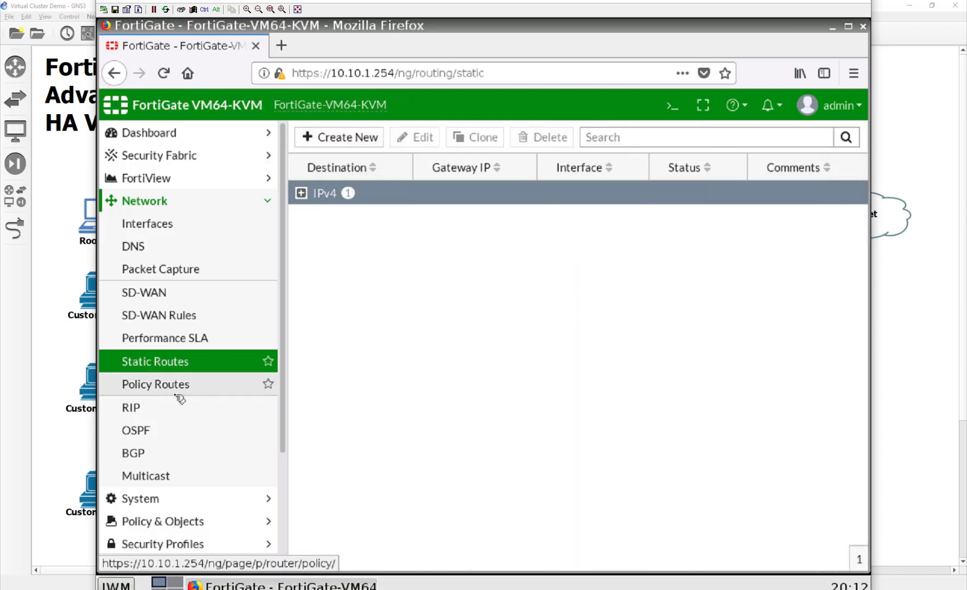
Start a new IPv4 policy under Policy & Objects and name it Internet.
{"action": "scroll", "coordinate": [177, 395], "scroll_direction": "down", "scroll_amount": 2}
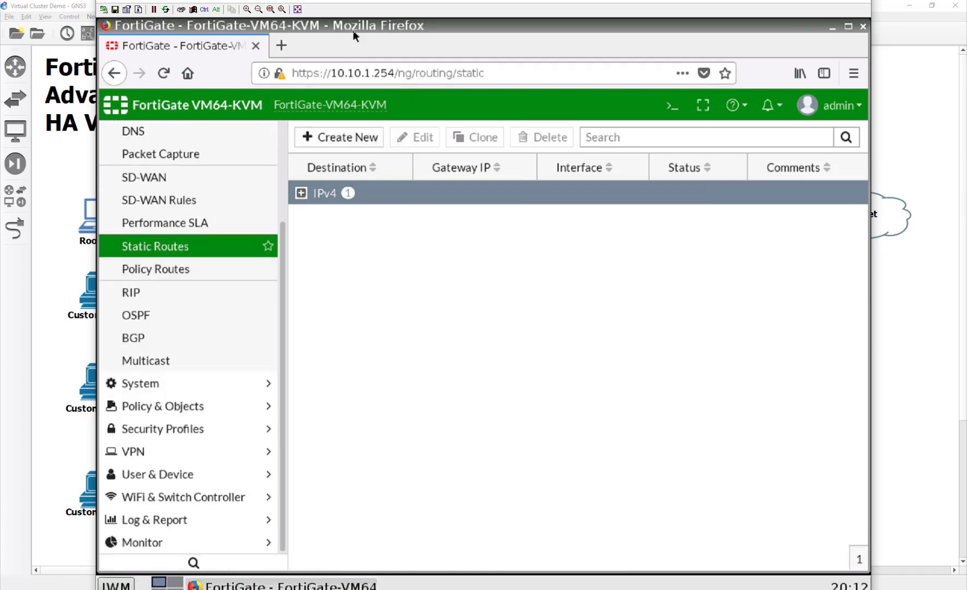
{"action": "left_click_drag", "start_coordinate": [353, 3], "coordinate": [443, 19]}
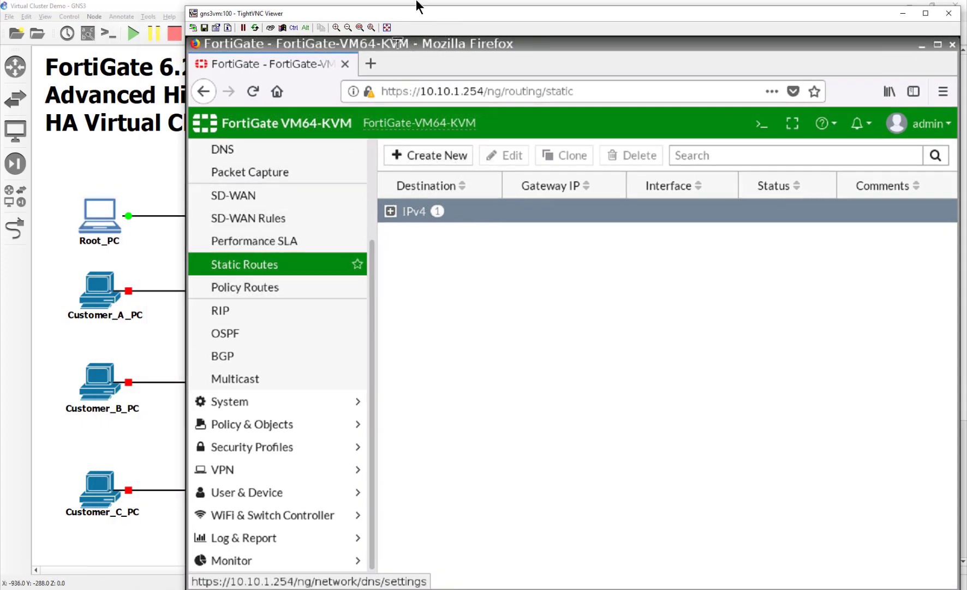
{"action": "left_click_drag", "start_coordinate": [400, 17], "coordinate": [367, 15]}
{"action": "left_click", "coordinate": [230, 422]}
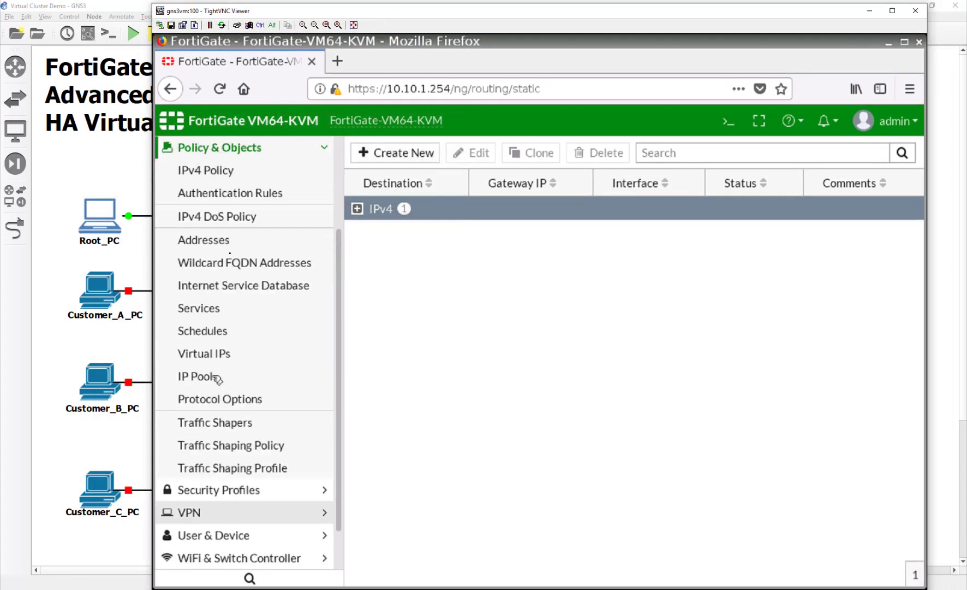
{"action": "left_click", "coordinate": [256, 169]}
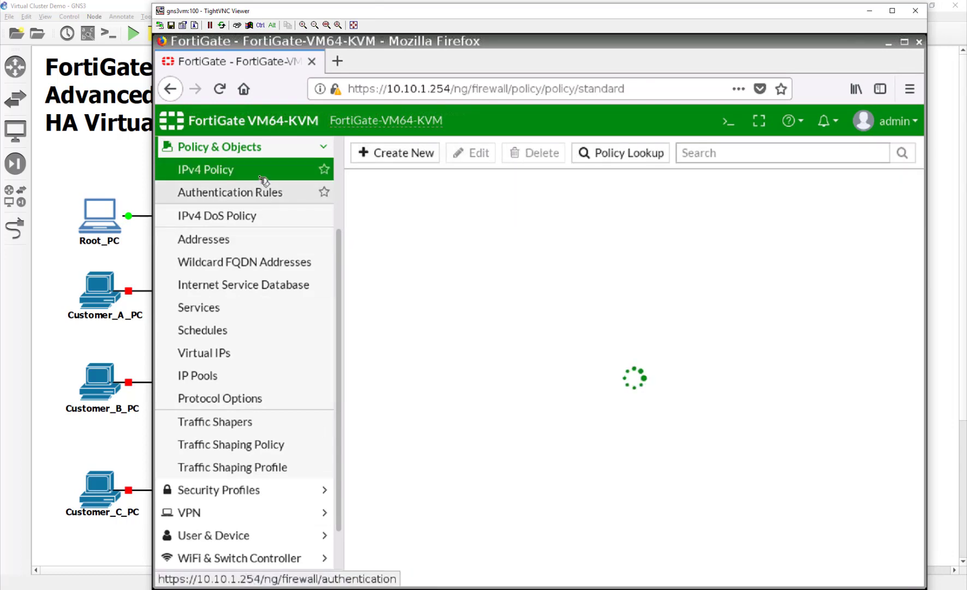
{"action": "left_click", "coordinate": [366, 153]}
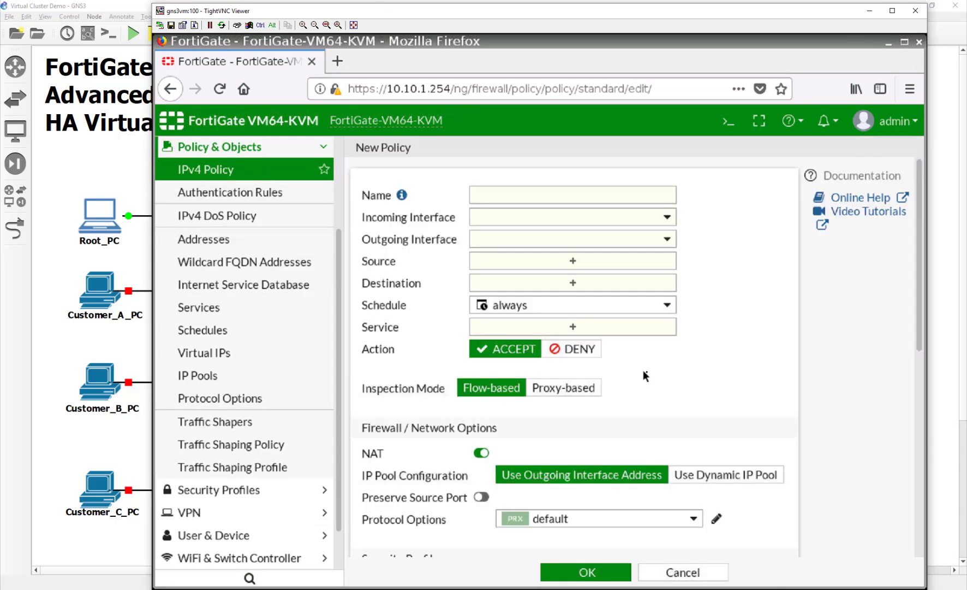
{"action": "left_click", "coordinate": [523, 197]}
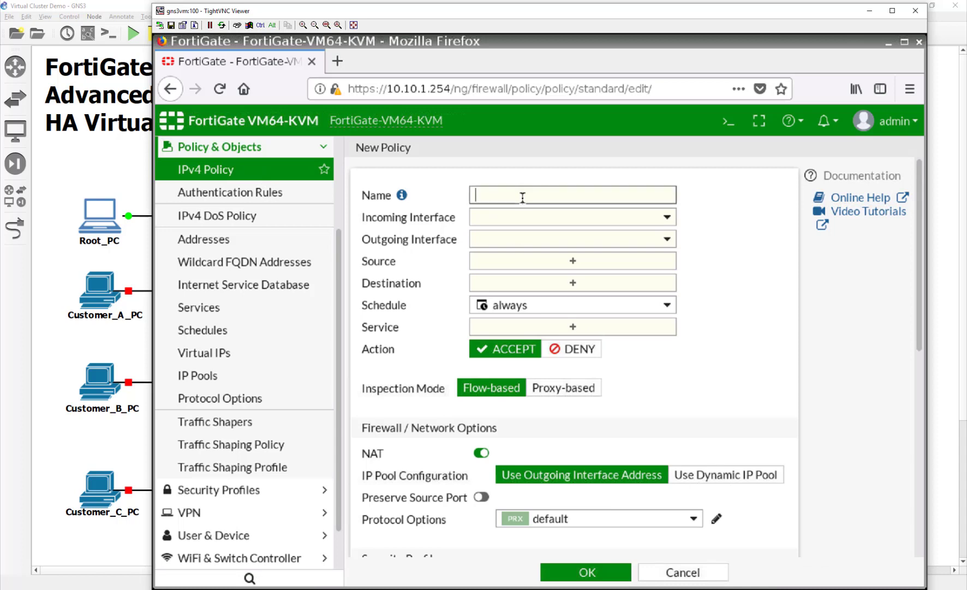
{"action": "type", "text": "Internet"}
Set the policy from ROOT_LAN (port5) to ROOT_WAN (port1), source/destination all, service ALL, and save.
{"action": "key", "text": "Tab"}
{"action": "key", "text": "space"}
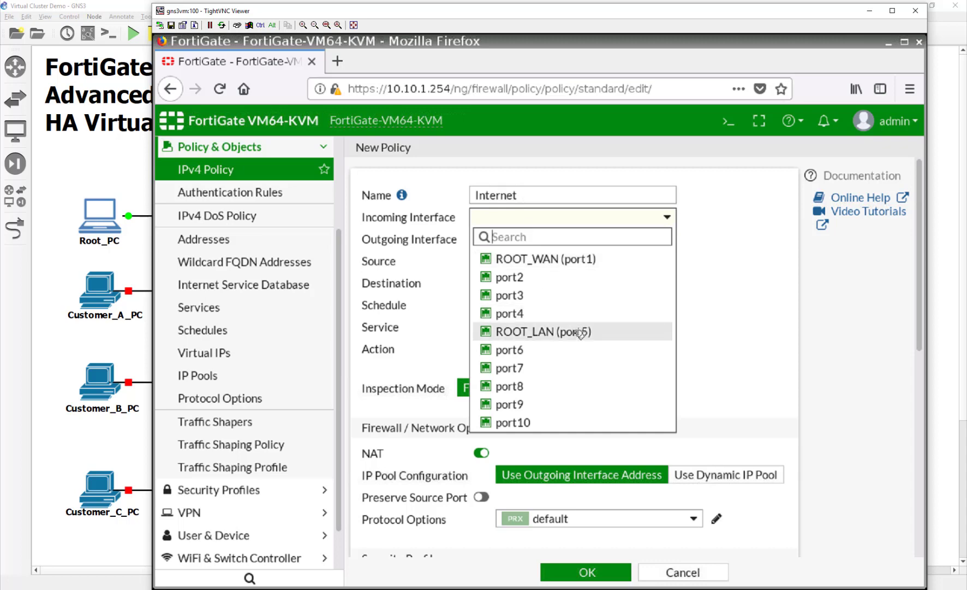
{"action": "left_click", "coordinate": [580, 334]}
{"action": "left_click", "coordinate": [569, 241]}
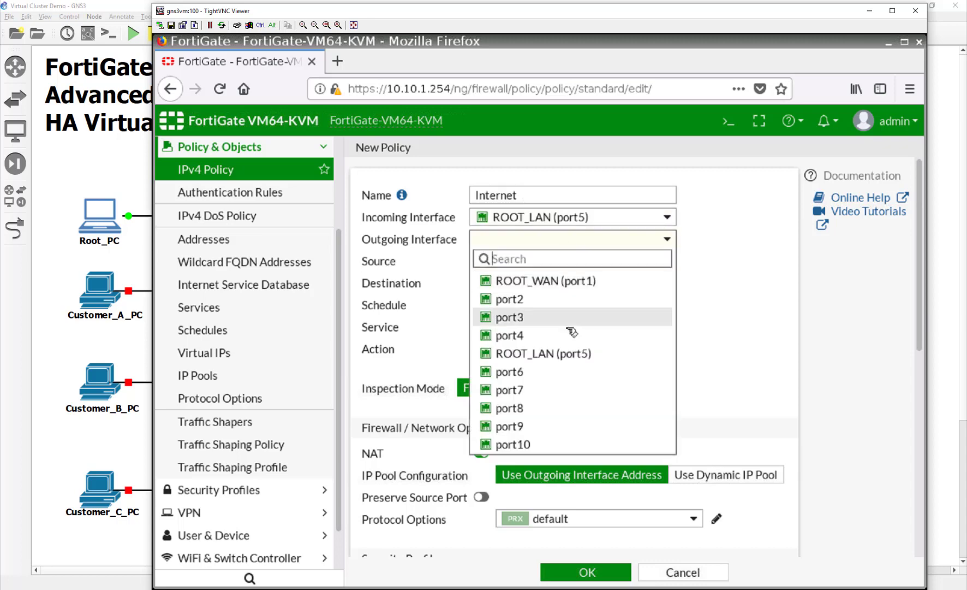
{"action": "left_click", "coordinate": [565, 281]}
{"action": "left_click", "coordinate": [513, 260]}
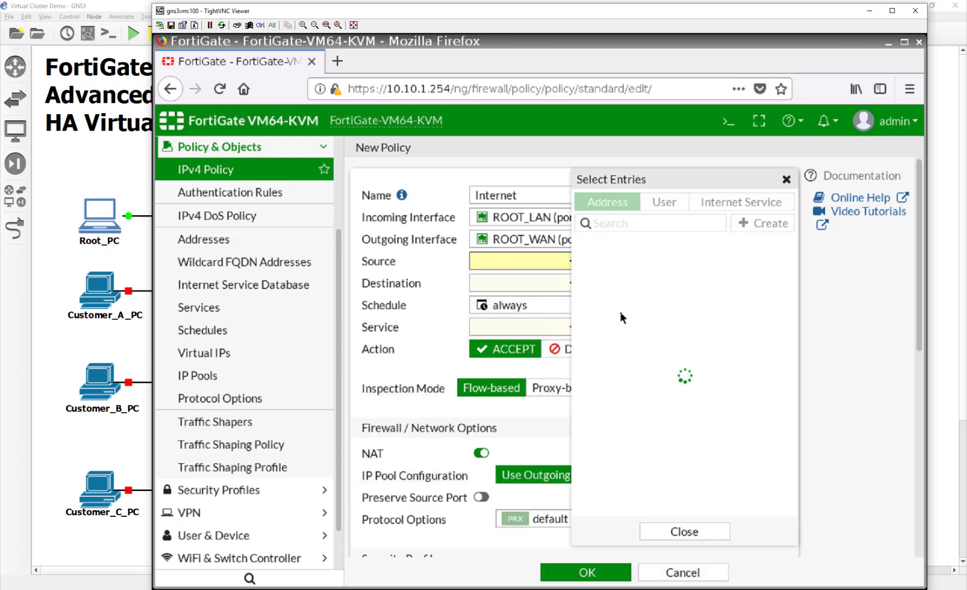
{"action": "left_click", "coordinate": [623, 266]}
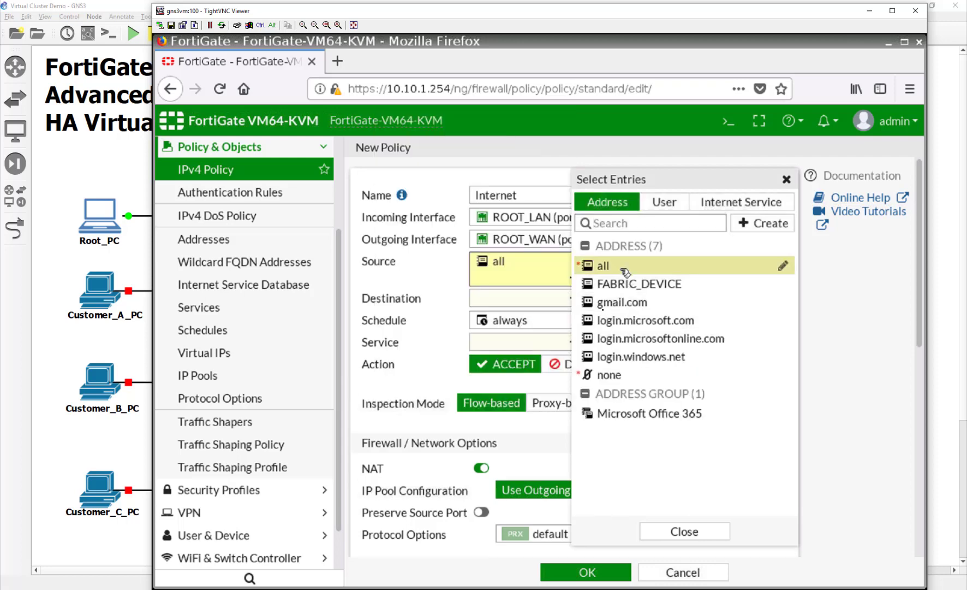
{"action": "left_click", "coordinate": [543, 304]}
{"action": "left_click", "coordinate": [622, 267]}
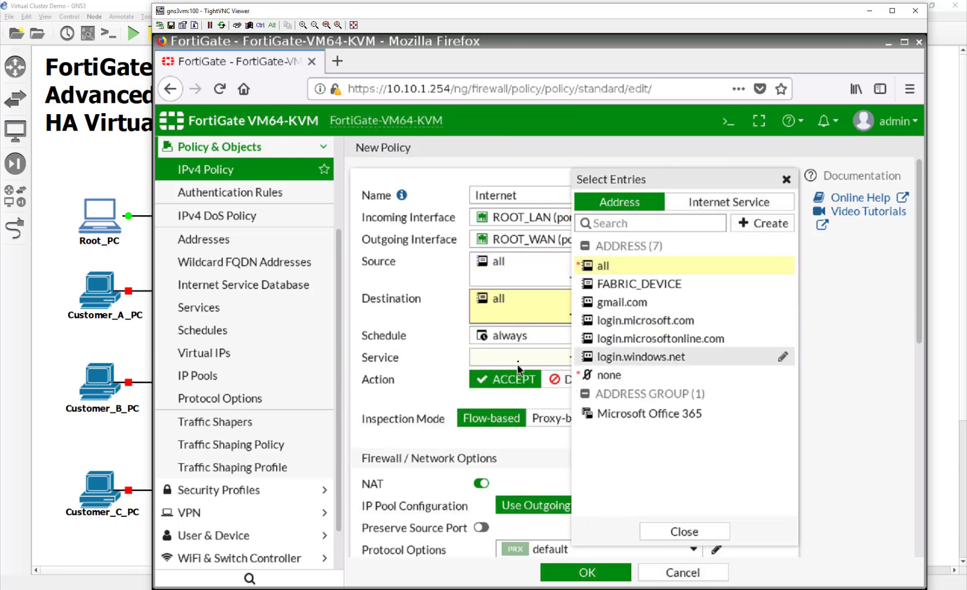
{"action": "left_click", "coordinate": [519, 362]}
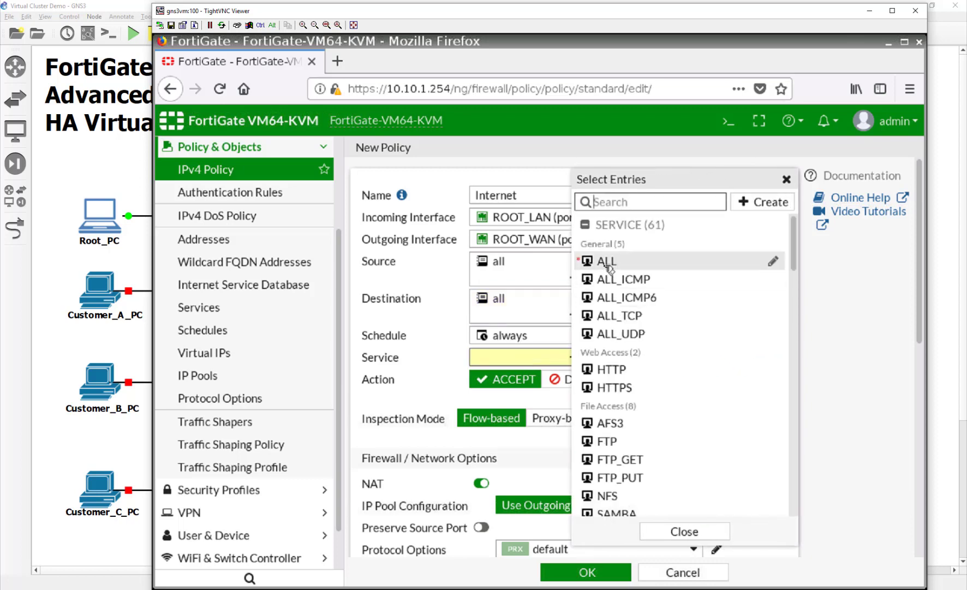
{"action": "left_click", "coordinate": [607, 262]}
{"action": "left_click", "coordinate": [560, 577]}
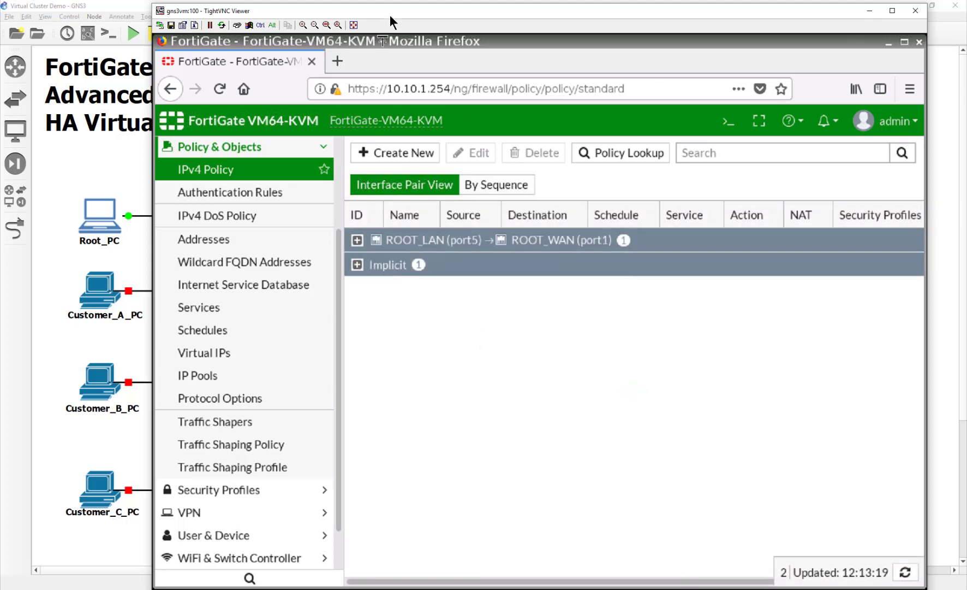
Load google.com in a new Firefox tab to test internet access.
{"action": "left_click_drag", "start_coordinate": [389, 16], "coordinate": [329, 12]}
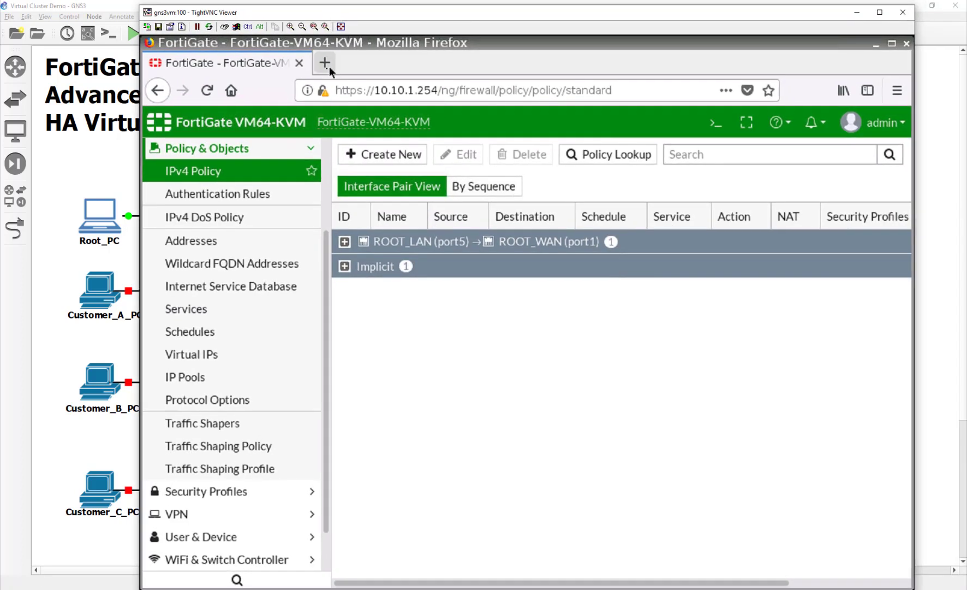
{"action": "left_click", "coordinate": [325, 63]}
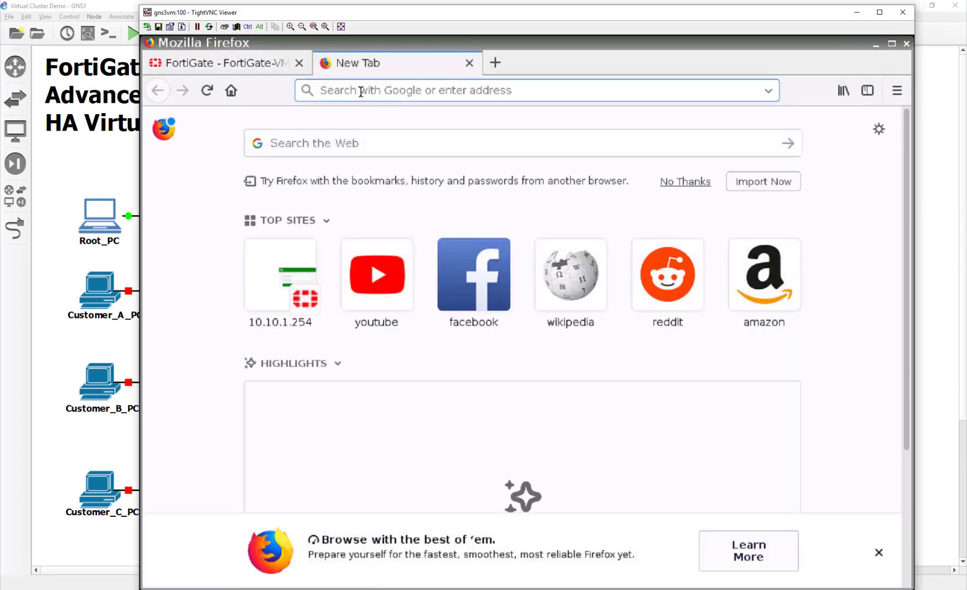
{"action": "type", "text": "google.com"}
{"action": "key", "text": "Return"}
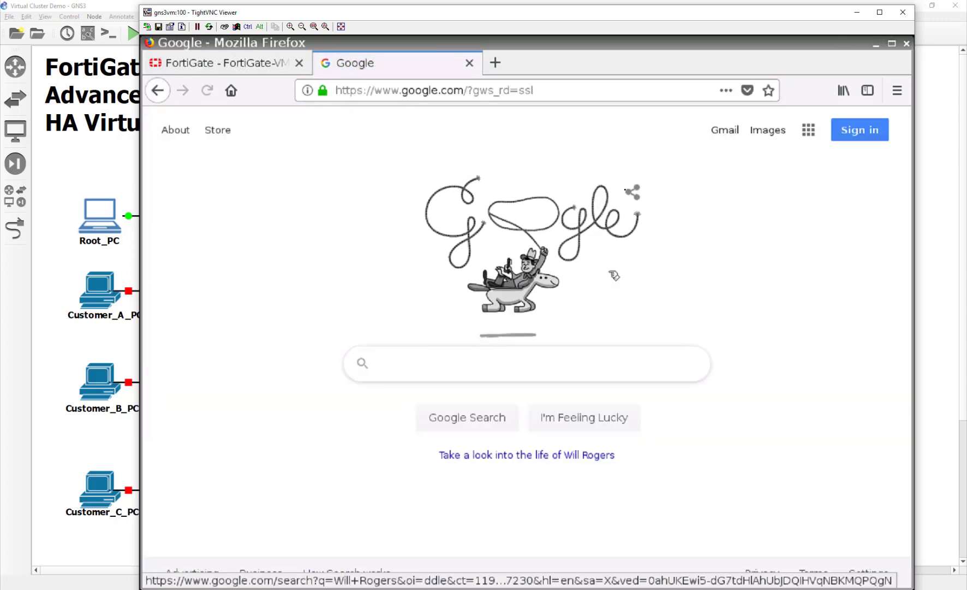
Return to the FortiGate policy tab and minimize the remote viewer to show the GNS3 topology.
{"action": "left_click", "coordinate": [231, 66]}
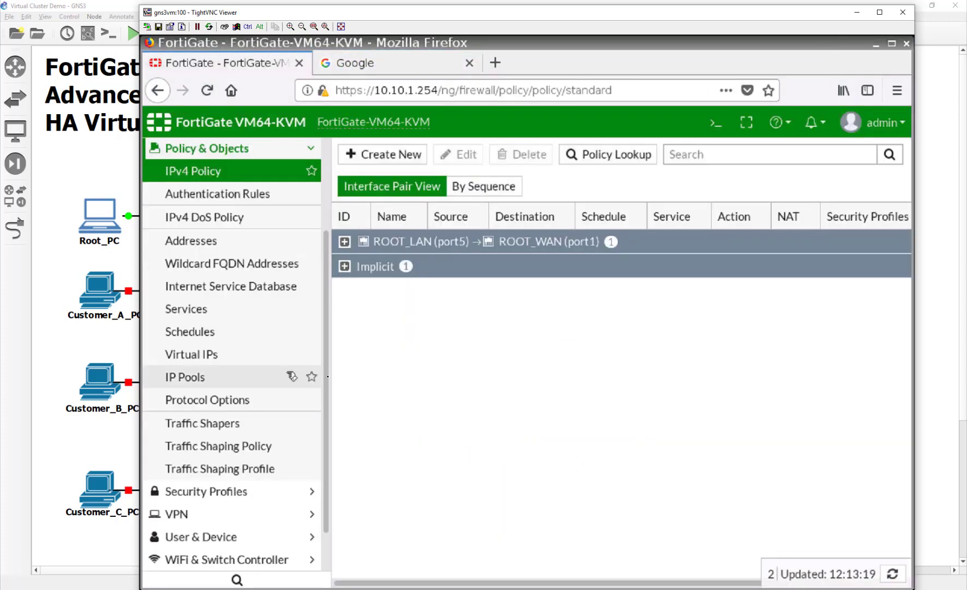
{"action": "left_click", "coordinate": [474, 377]}
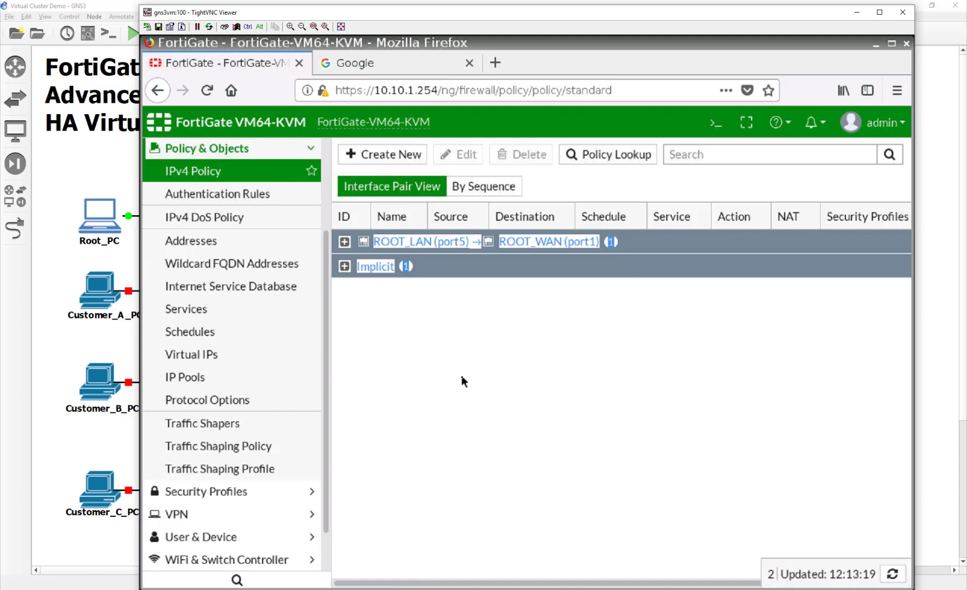
{"action": "left_click", "coordinate": [856, 12]}
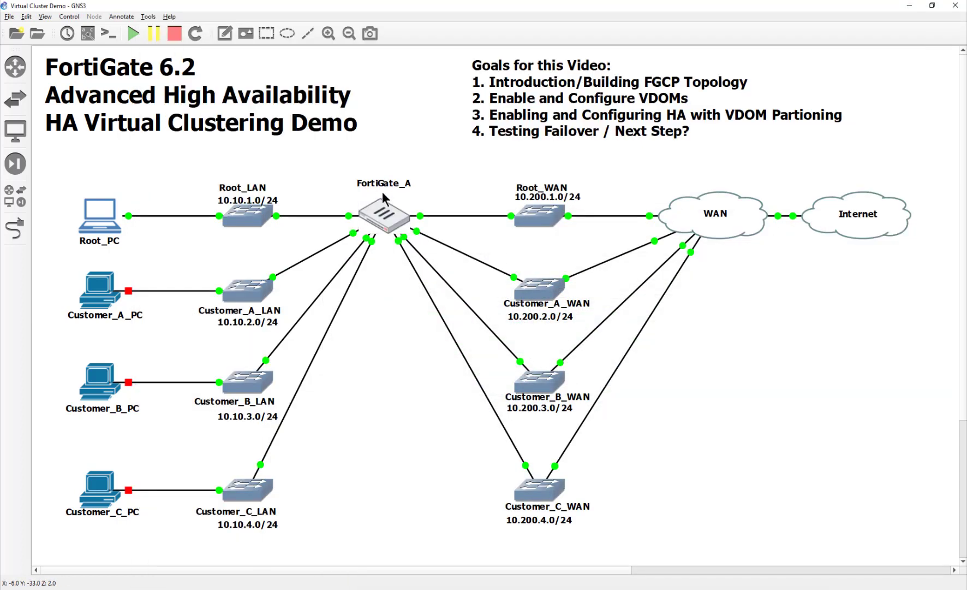
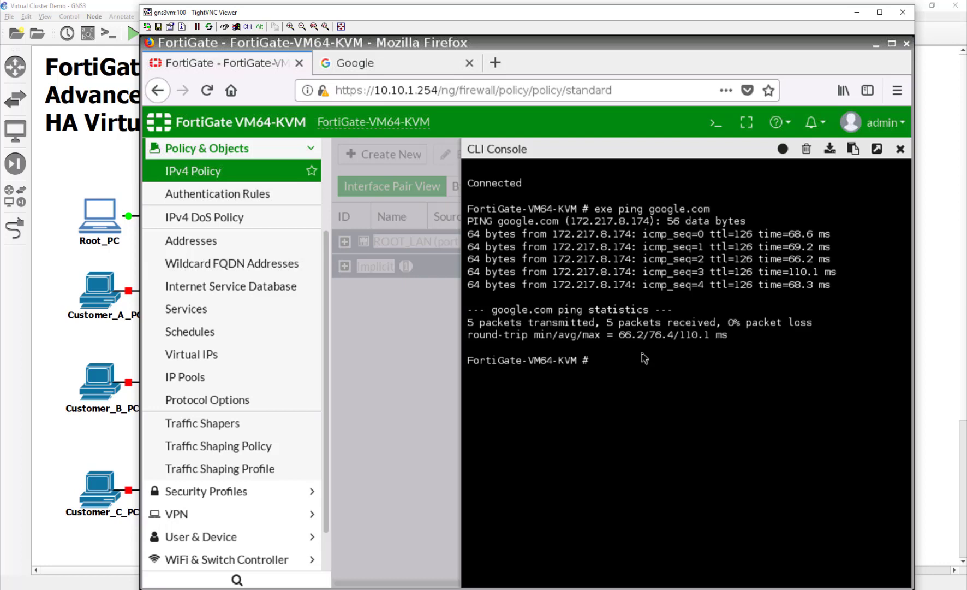
Set vdom-mode to multi-vdom under config sys global in the CLI and confirm the logout with y.
{"action": "type", "text": "config sys global"}
{"action": "key", "text": "Return"}
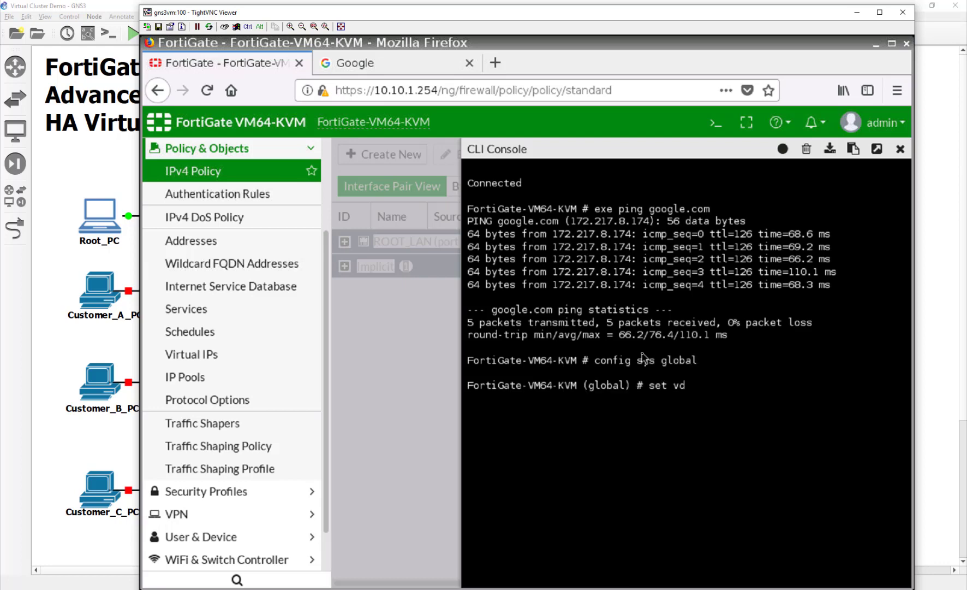
{"action": "type", "text": "set vdom-mode multi-vdom"}
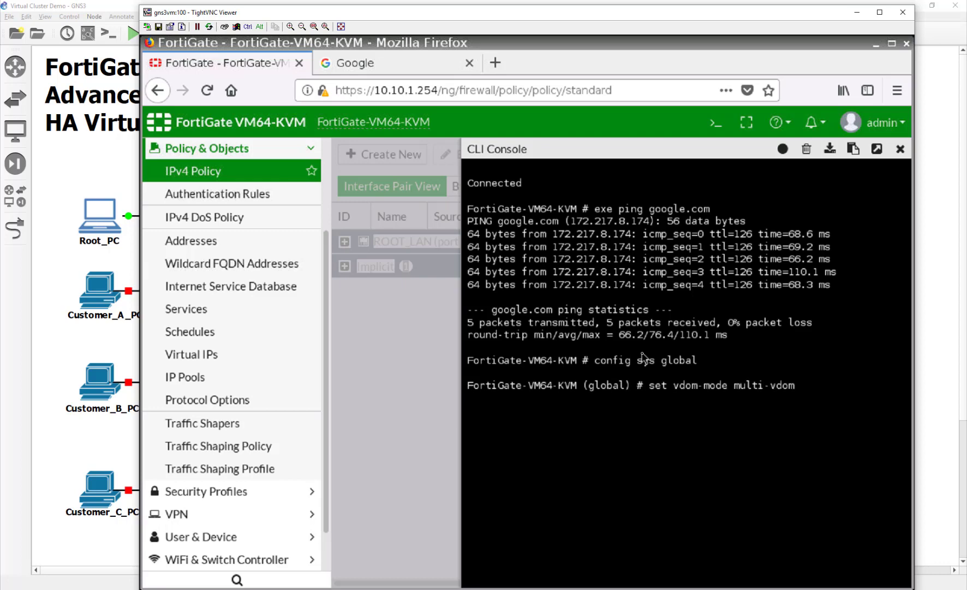
{"action": "key", "text": "Return"}
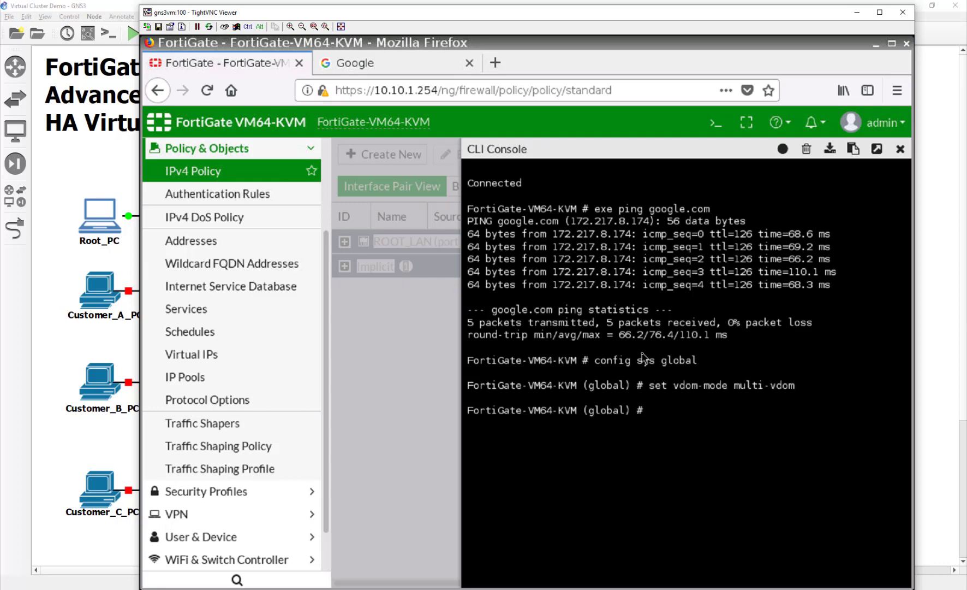
{"action": "type", "text": "end"}
{"action": "key", "text": "Return"}
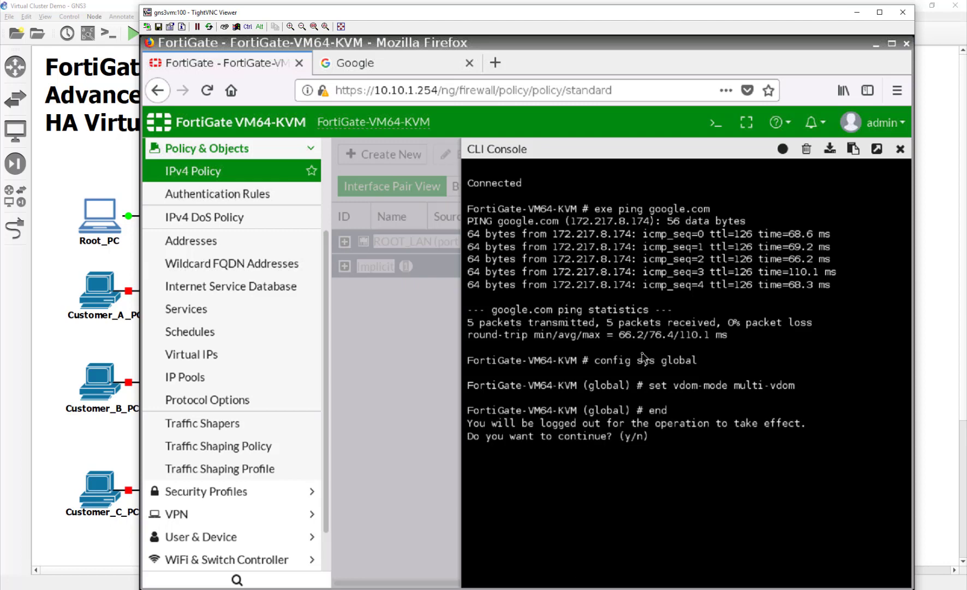
{"action": "type", "text": "y"}
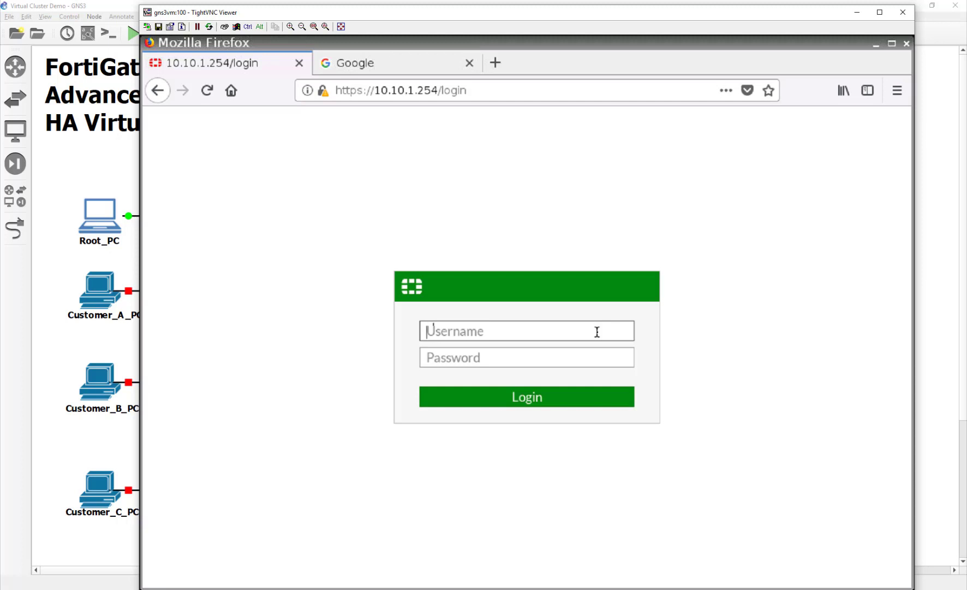
Log back in as admin with the administrator password.
{"action": "type", "text": "admin"}
{"action": "key", "text": "Tab"}
{"action": "type", "text": "fortinet"}
{"action": "key", "text": "Return"}
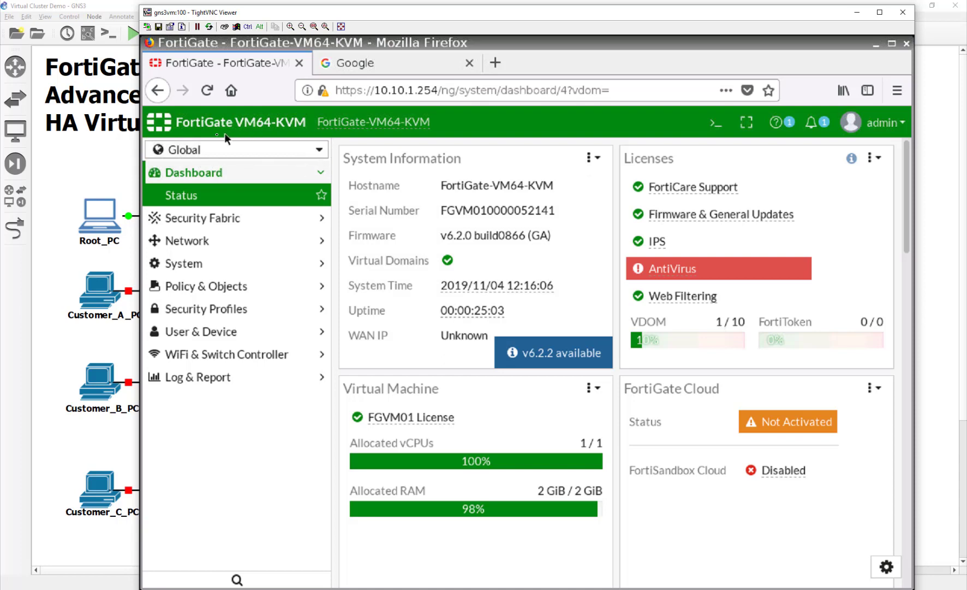
View the root VDOM, return to Global, and go to System Settings from the Hostname options.
{"action": "left_click", "coordinate": [302, 155]}
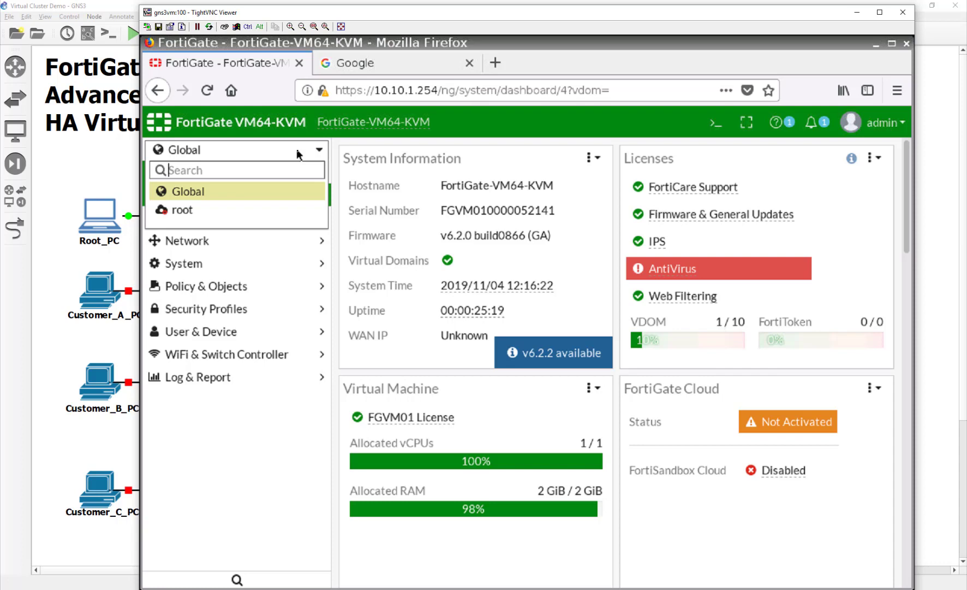
{"action": "left_click", "coordinate": [256, 211]}
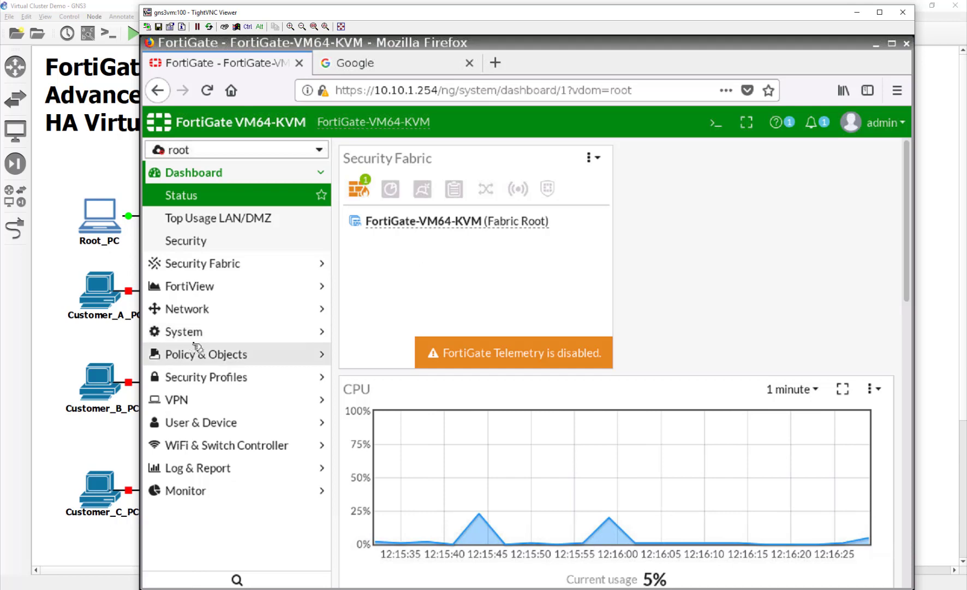
{"action": "left_click", "coordinate": [234, 147]}
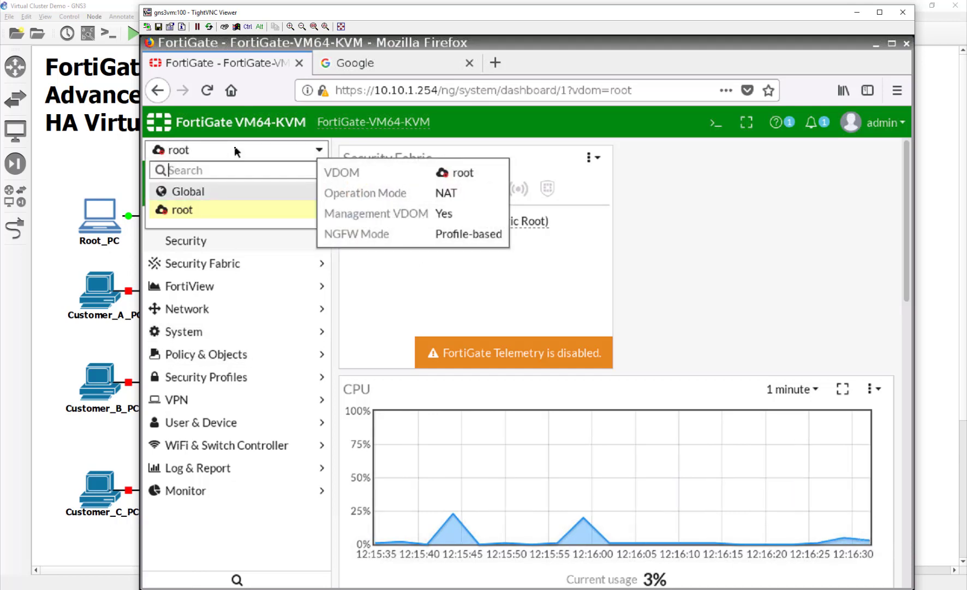
{"action": "left_click", "coordinate": [224, 192]}
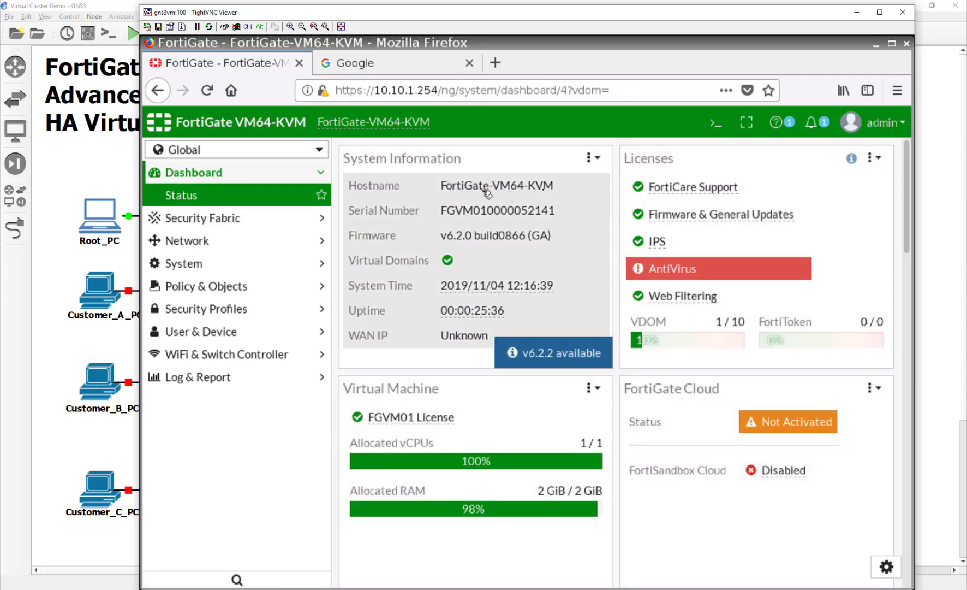
{"action": "left_click", "coordinate": [516, 187]}
{"action": "left_click", "coordinate": [527, 198]}
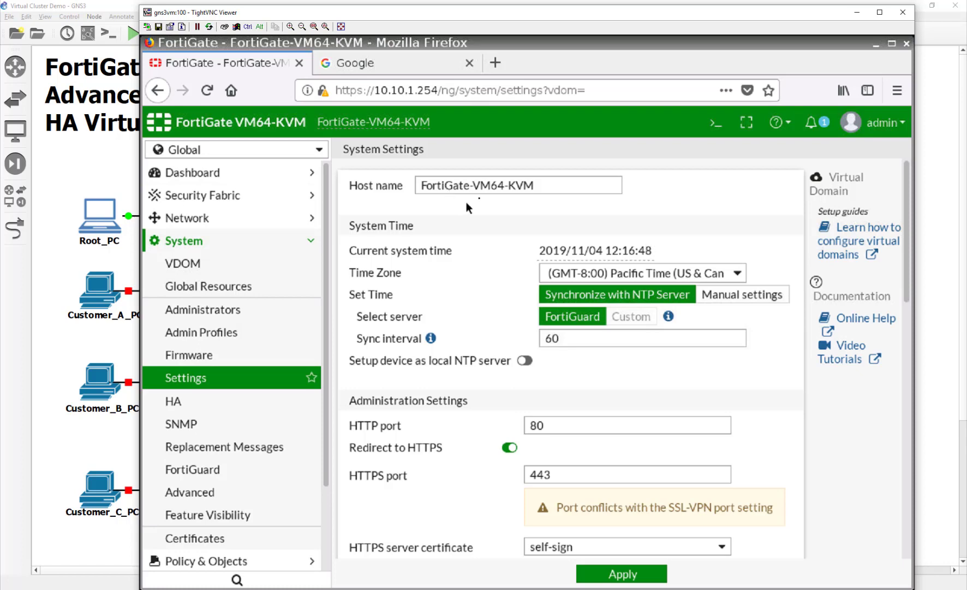
Rename the host to FortiGate_A and set the idle timeout to 480 minutes.
{"action": "left_click_drag", "start_coordinate": [470, 185], "coordinate": [586, 186]}
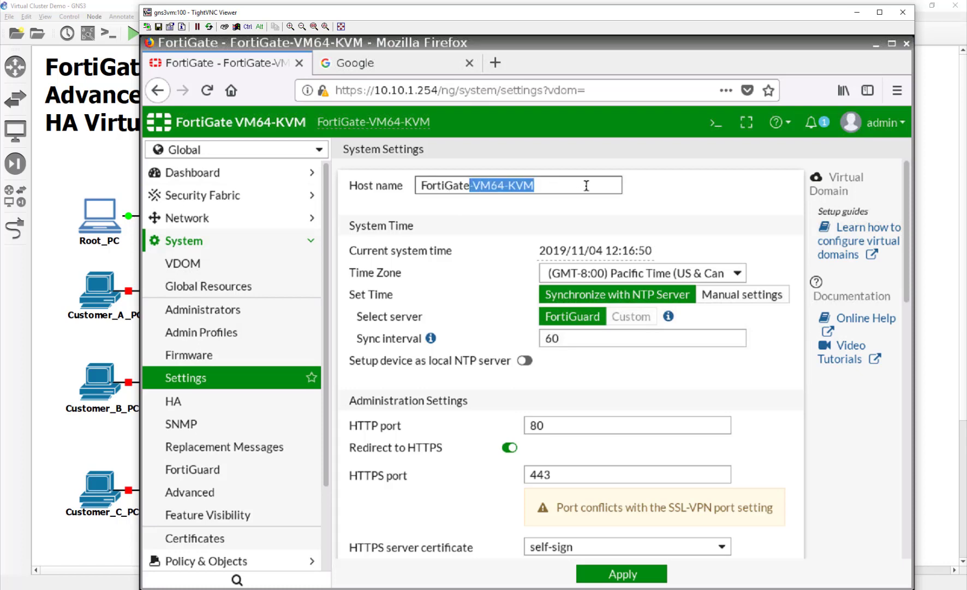
{"action": "type", "text": "_A"}
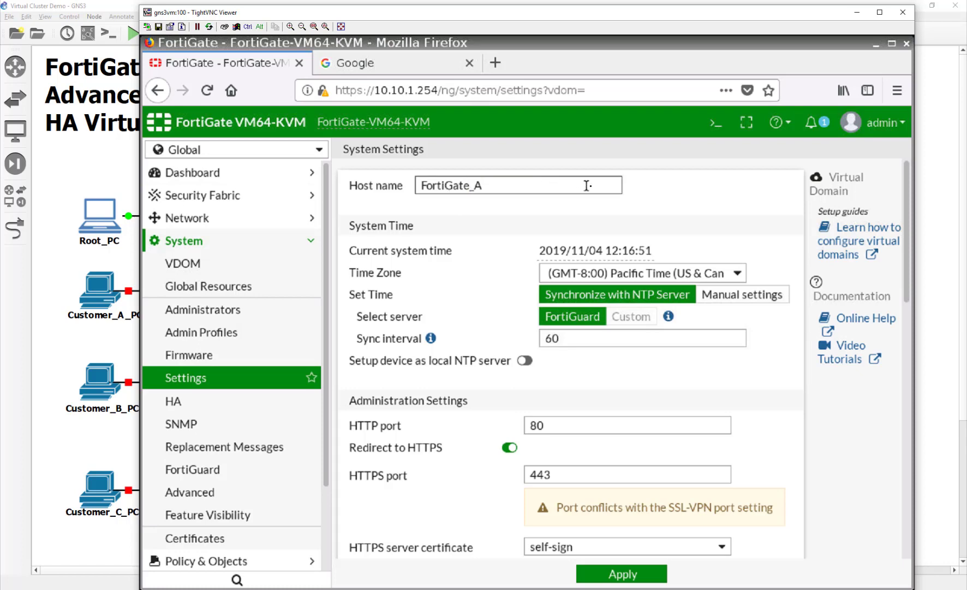
{"action": "scroll", "coordinate": [568, 470], "scroll_direction": "down", "scroll_amount": 2}
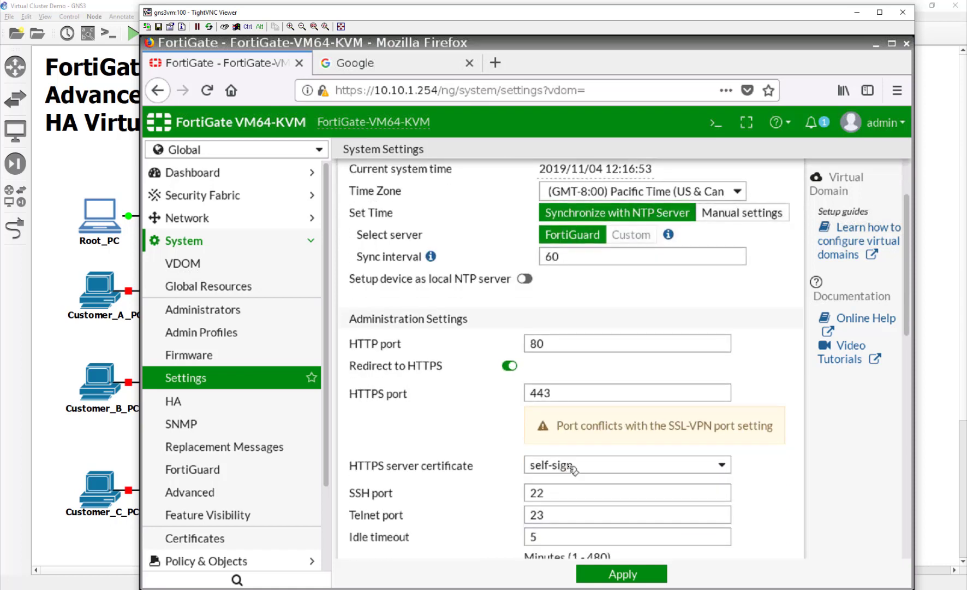
{"action": "scroll", "coordinate": [573, 468], "scroll_direction": "down", "scroll_amount": 1}
{"action": "scroll", "coordinate": [577, 428], "scroll_direction": "down", "scroll_amount": 2}
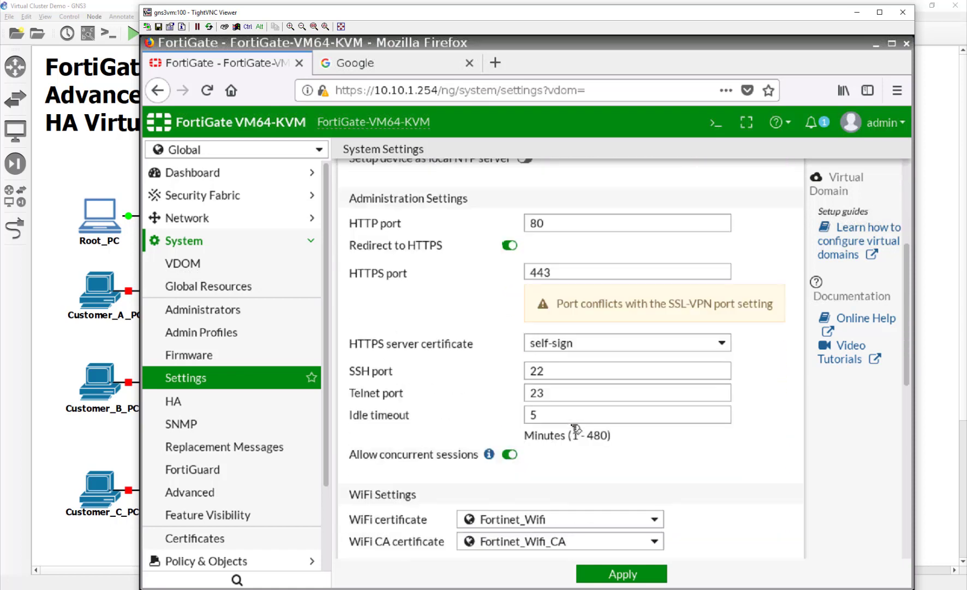
{"action": "scroll", "coordinate": [571, 423], "scroll_direction": "down", "scroll_amount": 1}
{"action": "left_click", "coordinate": [544, 374]}
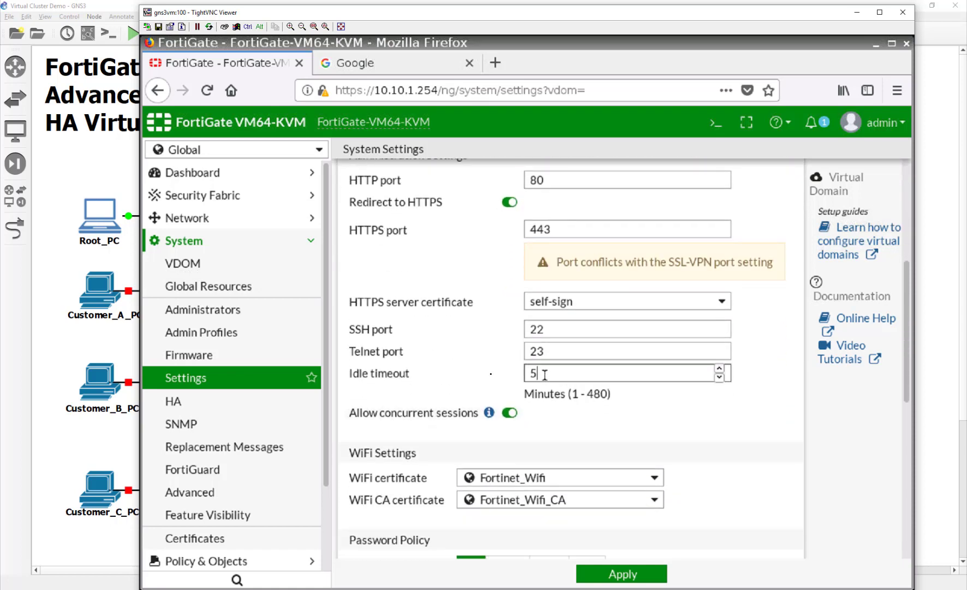
{"action": "double_click", "coordinate": [545, 375]}
{"action": "type", "text": "480"}
Set the time zone to (GMT-7:00) Arizona and apply the system settings.
{"action": "scroll", "coordinate": [479, 376], "scroll_direction": "up", "scroll_amount": 5}
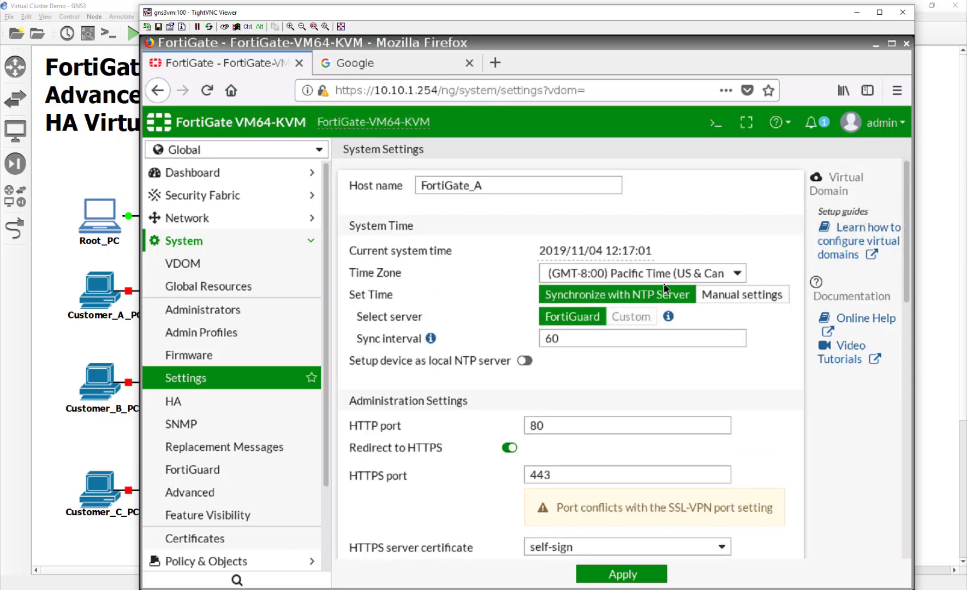
{"action": "left_click", "coordinate": [663, 271]}
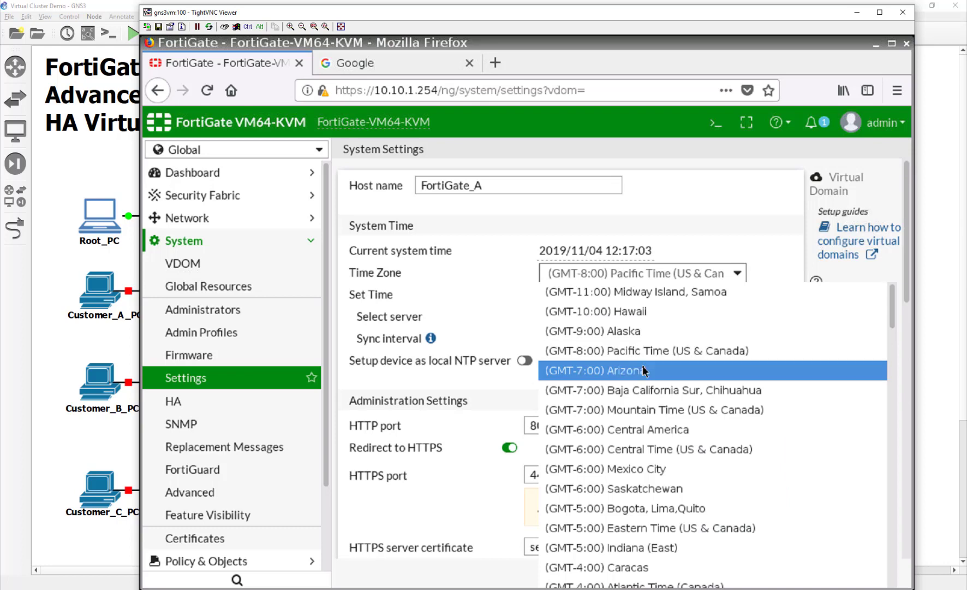
{"action": "left_click", "coordinate": [645, 371]}
{"action": "scroll", "coordinate": [484, 309], "scroll_direction": "down", "scroll_amount": 4}
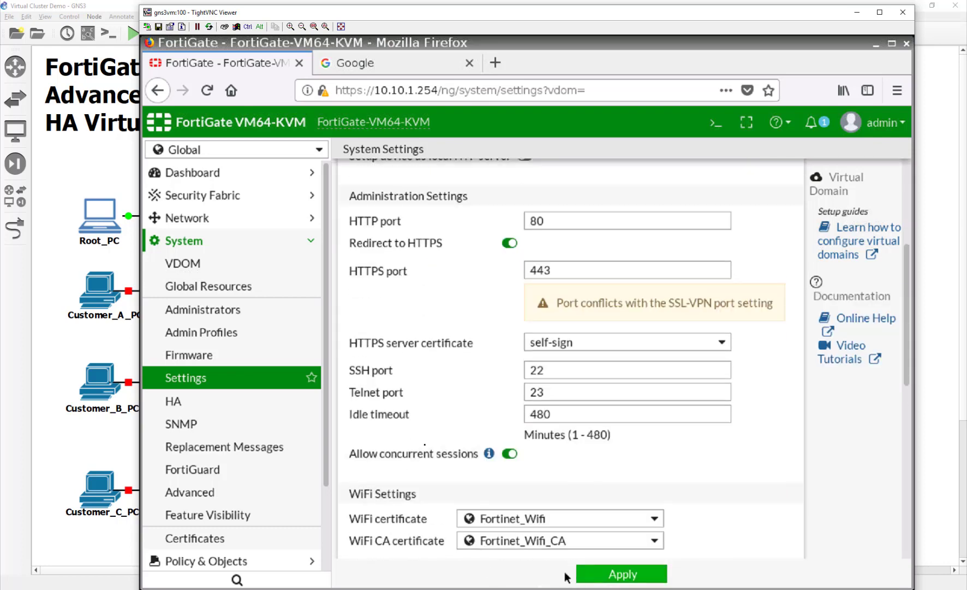
{"action": "left_click", "coordinate": [581, 573]}
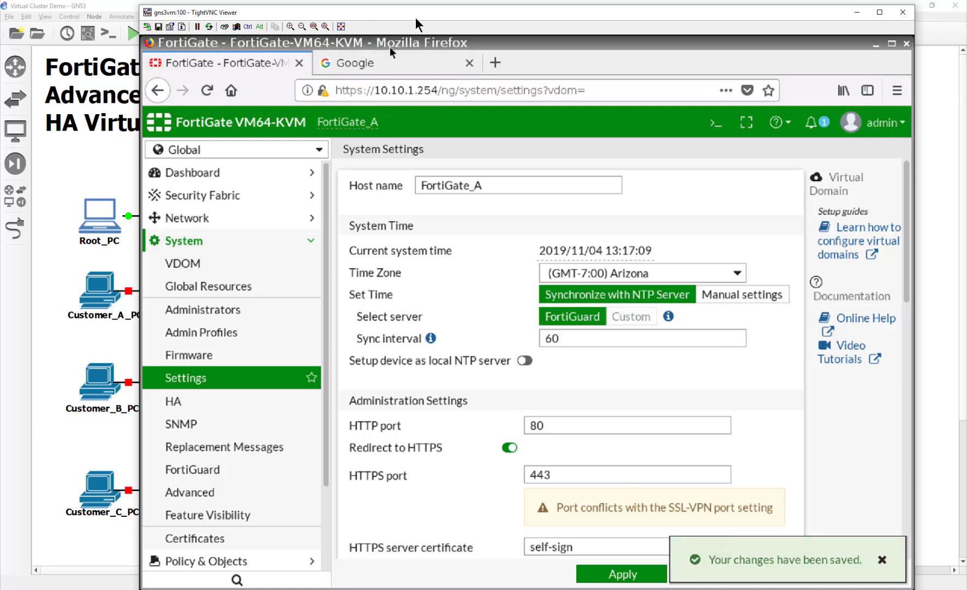
{"action": "left_click_drag", "start_coordinate": [416, 20], "coordinate": [632, 26]}
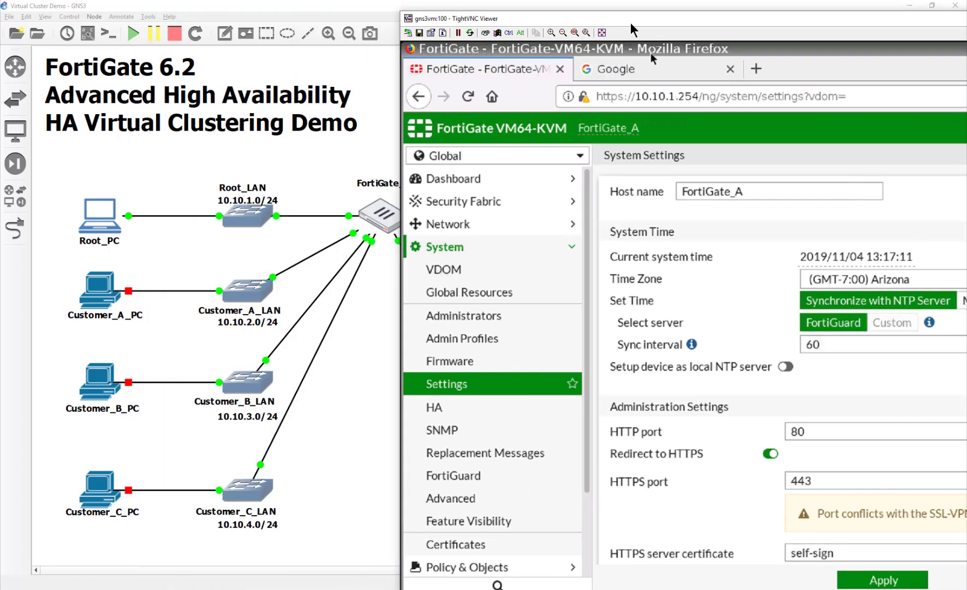
{"action": "left_click_drag", "start_coordinate": [631, 27], "coordinate": [347, 17]}
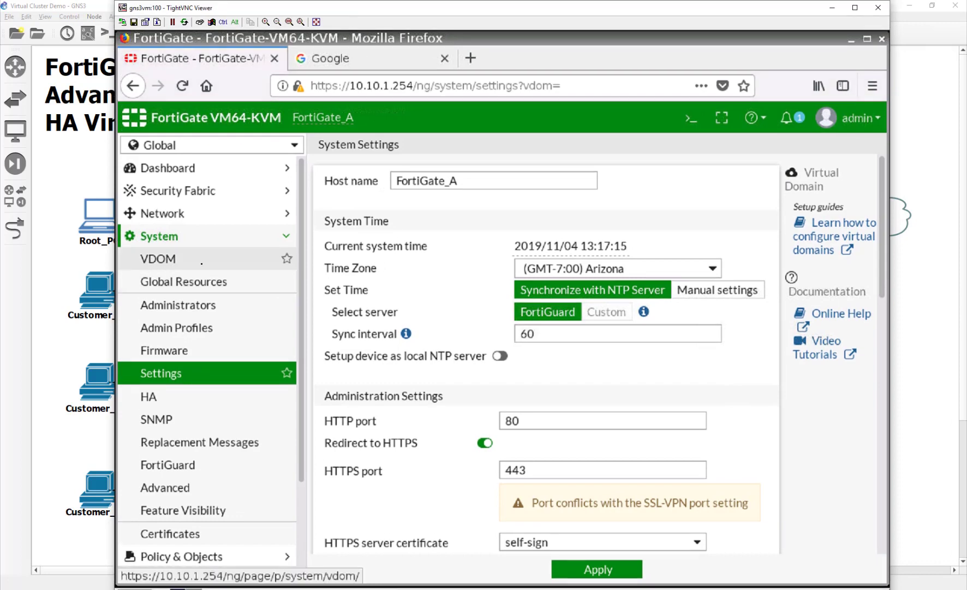
Create the Customer_A and Customer_B virtual domains.
{"action": "left_click", "coordinate": [152, 261]}
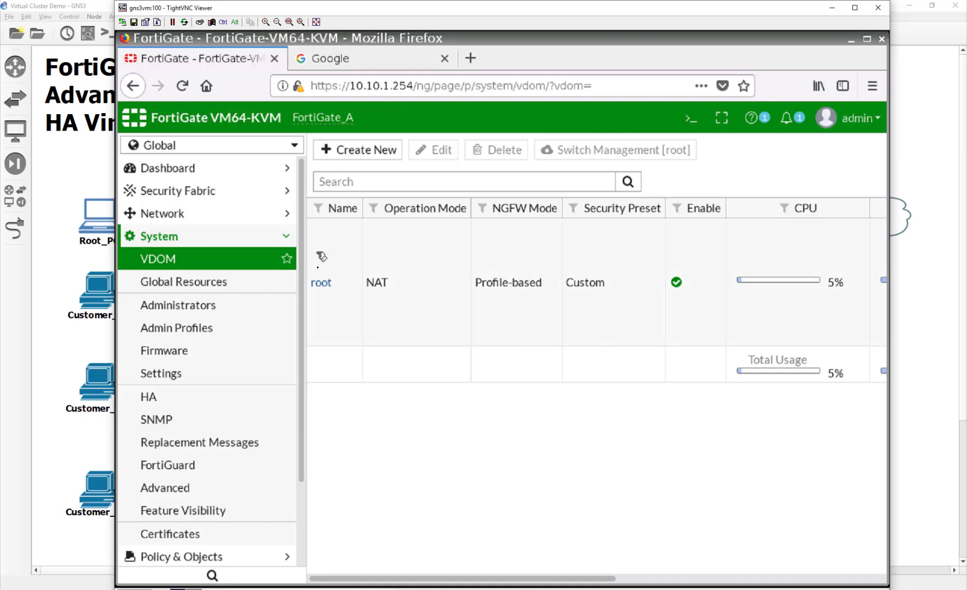
{"action": "left_click", "coordinate": [371, 150]}
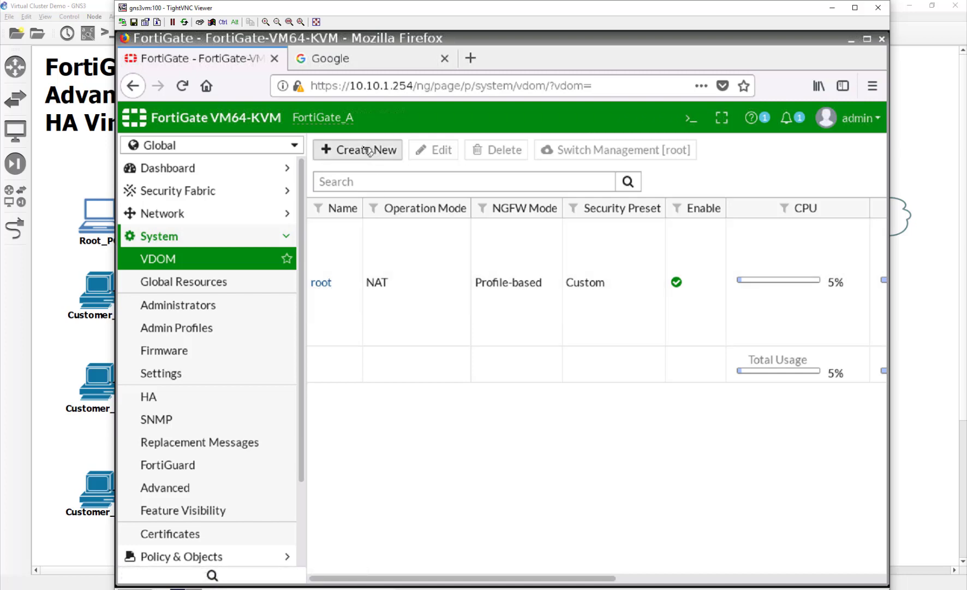
{"action": "left_click", "coordinate": [444, 182]}
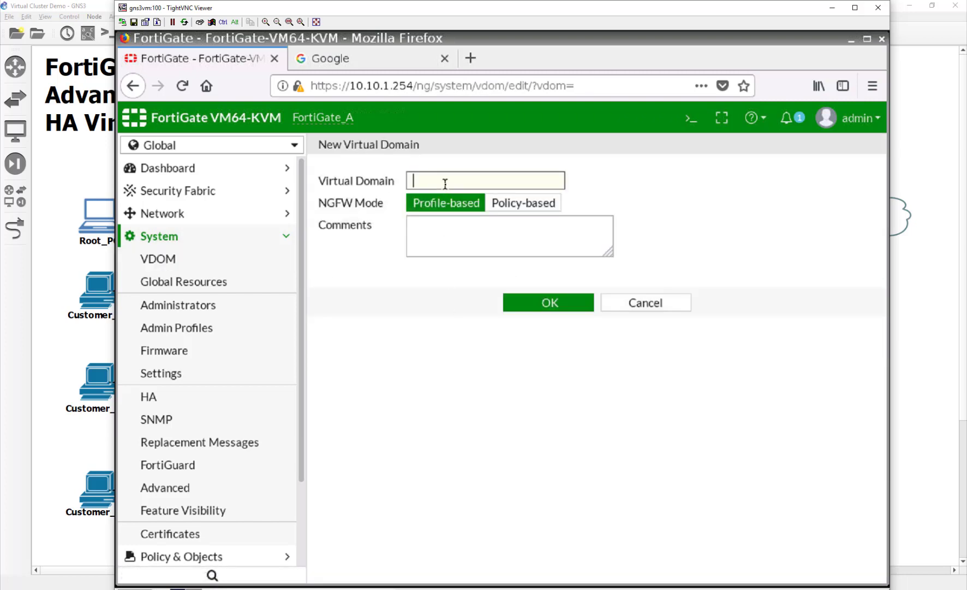
{"action": "type", "text": "Customer_A"}
{"action": "left_click", "coordinate": [541, 302]}
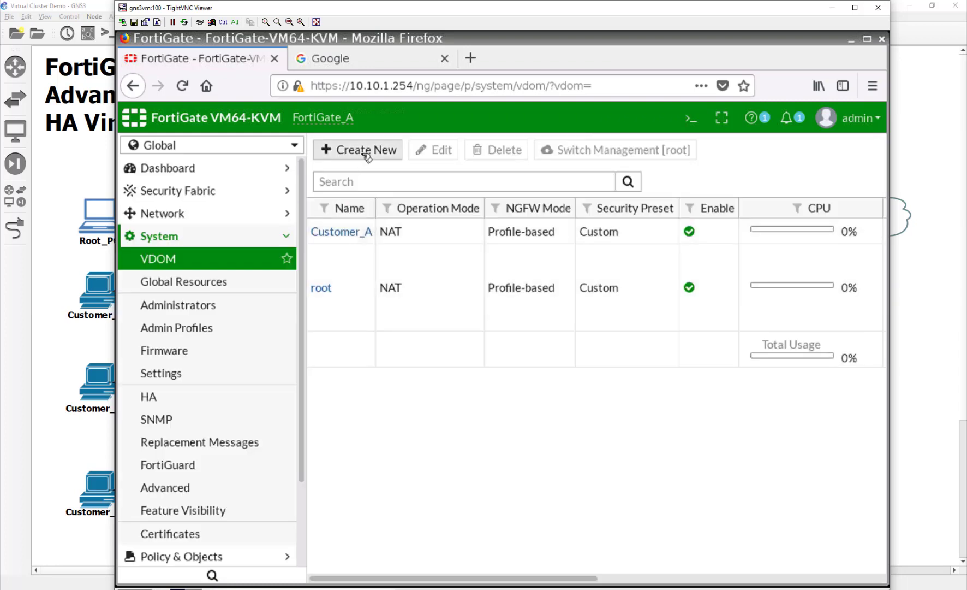
{"action": "left_click", "coordinate": [361, 151]}
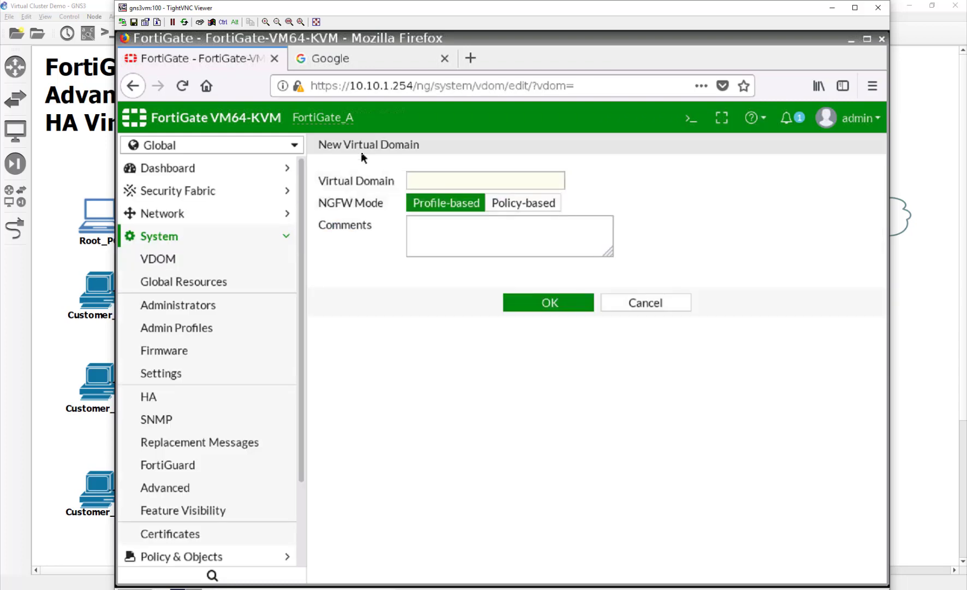
{"action": "left_click", "coordinate": [446, 177]}
{"action": "type", "text": "Cu"}
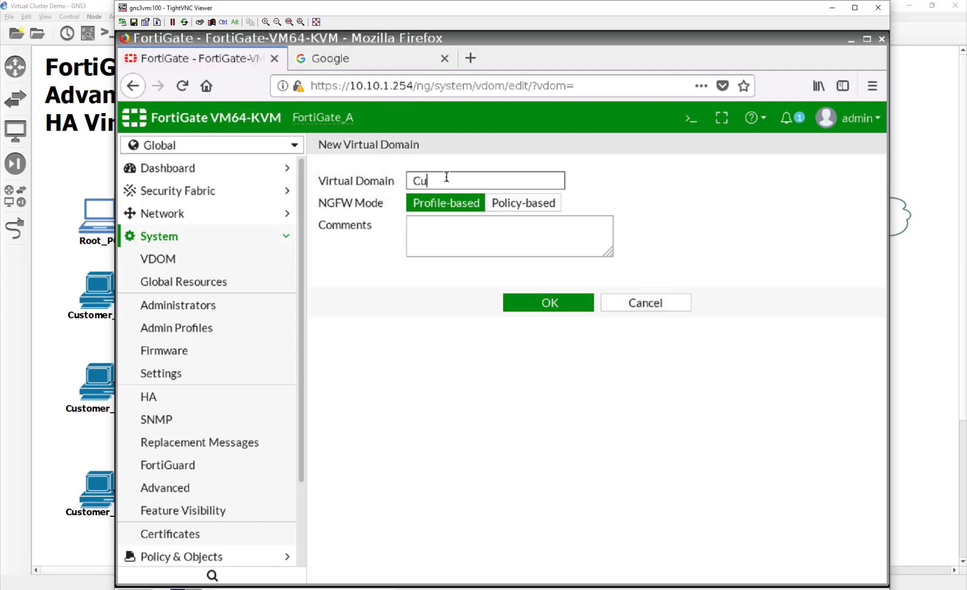
{"action": "type", "text": "stomer_B"}
{"action": "left_click", "coordinate": [525, 302]}
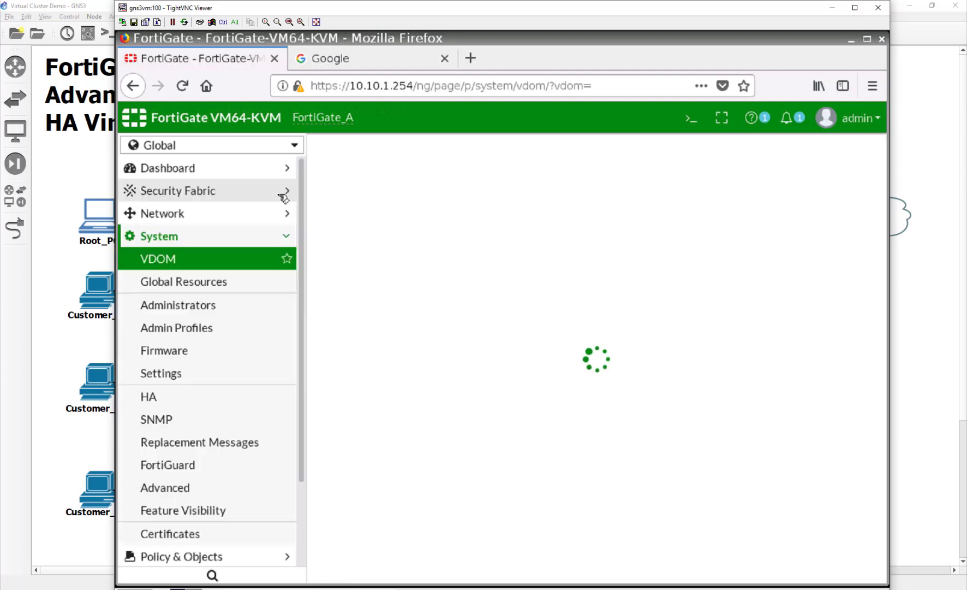
Create the Customer_C virtual domain, then go to Network > Interfaces.
{"action": "left_click", "coordinate": [382, 150]}
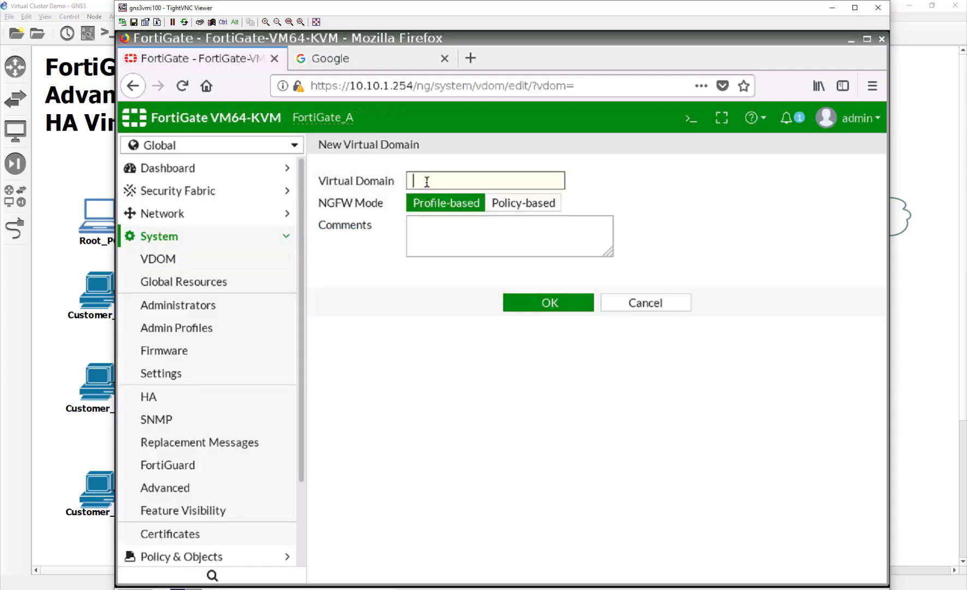
{"action": "type", "text": "Customer_C"}
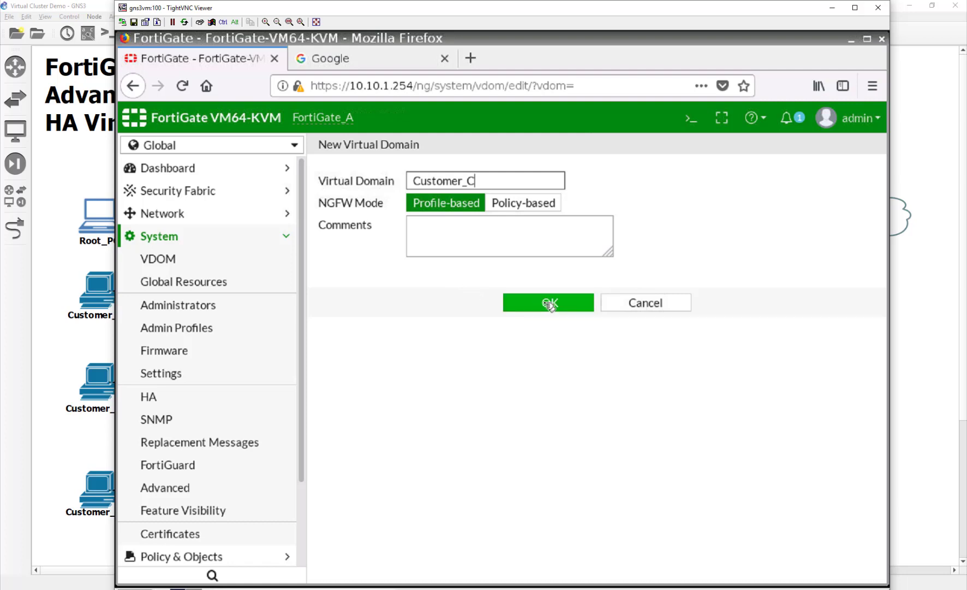
{"action": "left_click", "coordinate": [549, 304]}
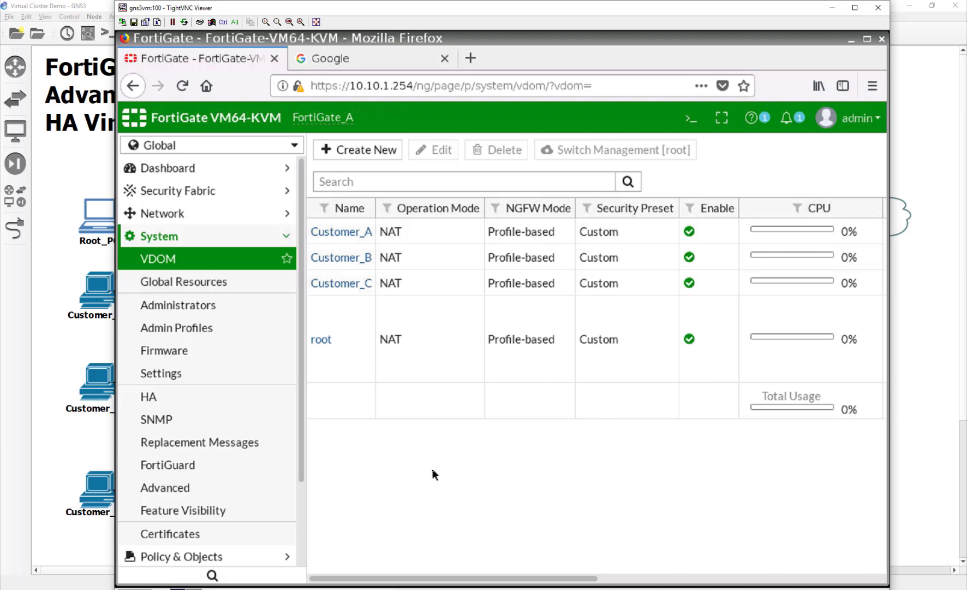
{"action": "left_click", "coordinate": [265, 216]}
{"action": "left_click", "coordinate": [233, 236]}
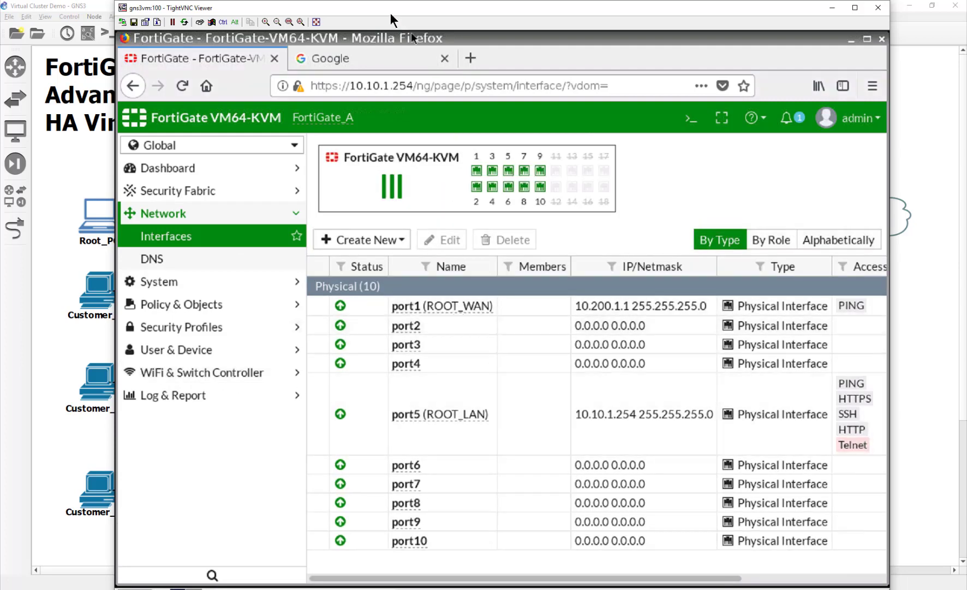
Check the GNS3 topology, then bring up port2's Edit Interface page.
{"action": "left_click_drag", "start_coordinate": [401, 13], "coordinate": [529, 345]}
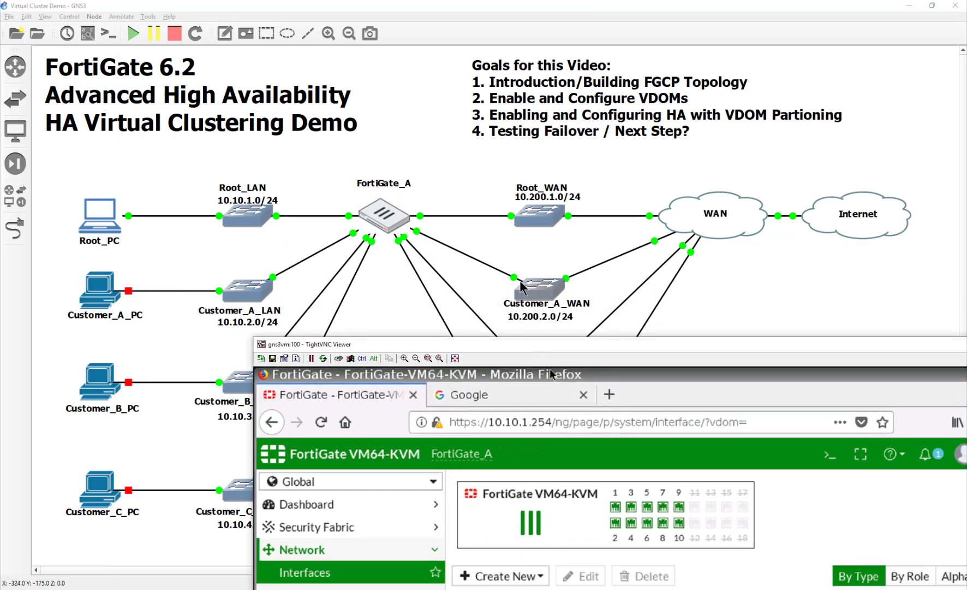
{"action": "left_click_drag", "start_coordinate": [496, 348], "coordinate": [429, 405]}
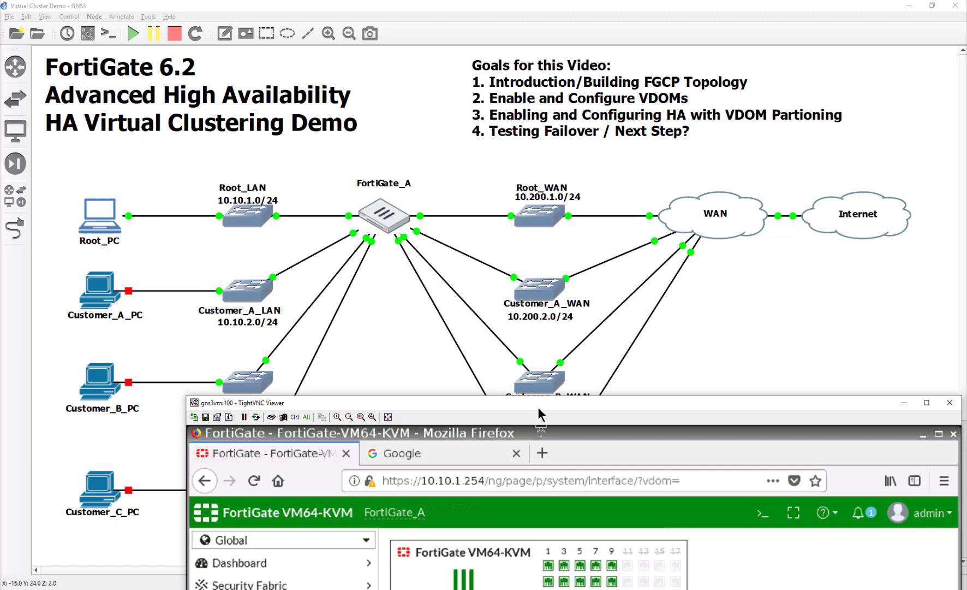
{"action": "left_click_drag", "start_coordinate": [537, 405], "coordinate": [474, 89]}
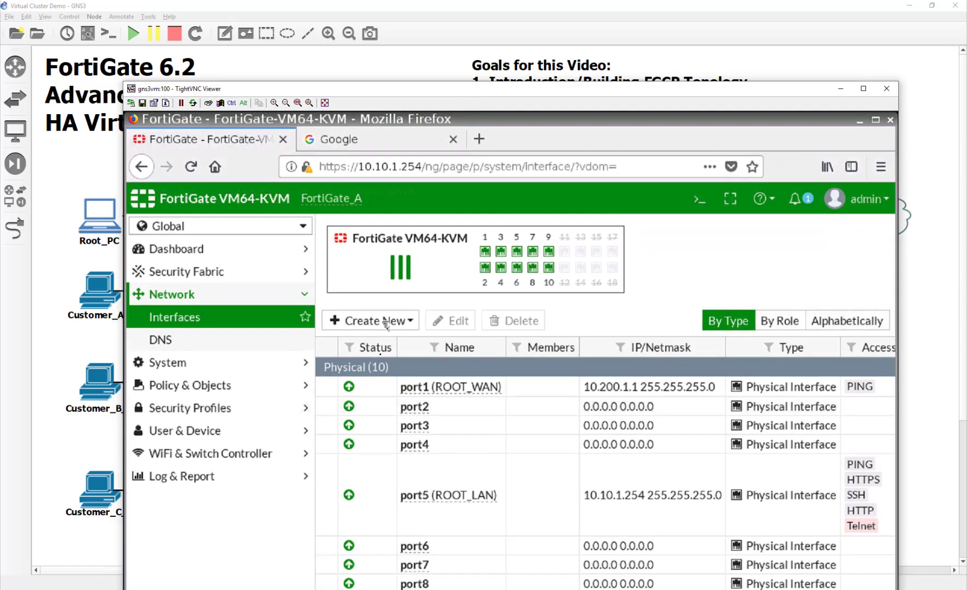
{"action": "double_click", "coordinate": [457, 405]}
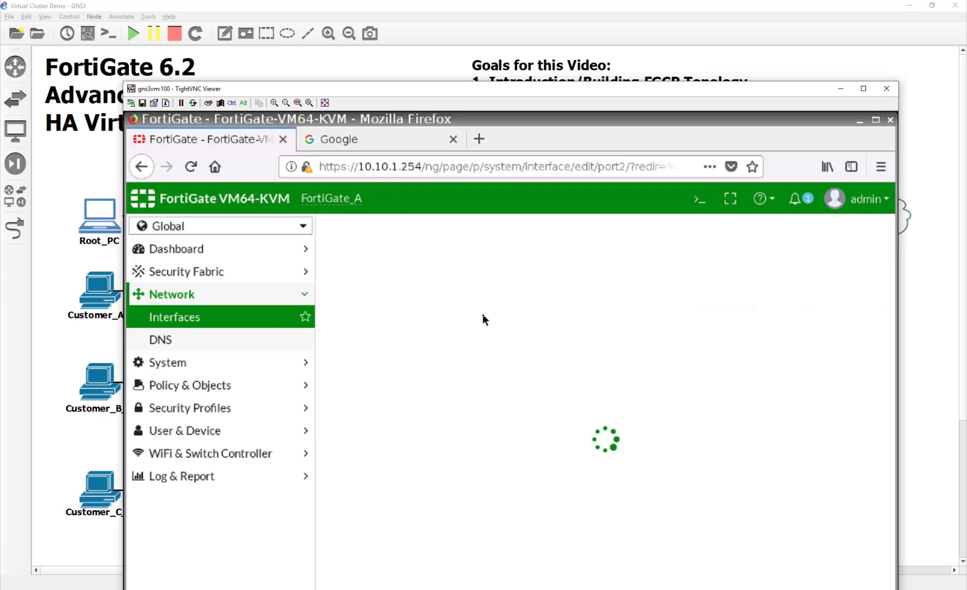
Give port2 the alias CST_A_WAN and assign it to the Customer_A domain.
{"action": "left_click", "coordinate": [467, 286]}
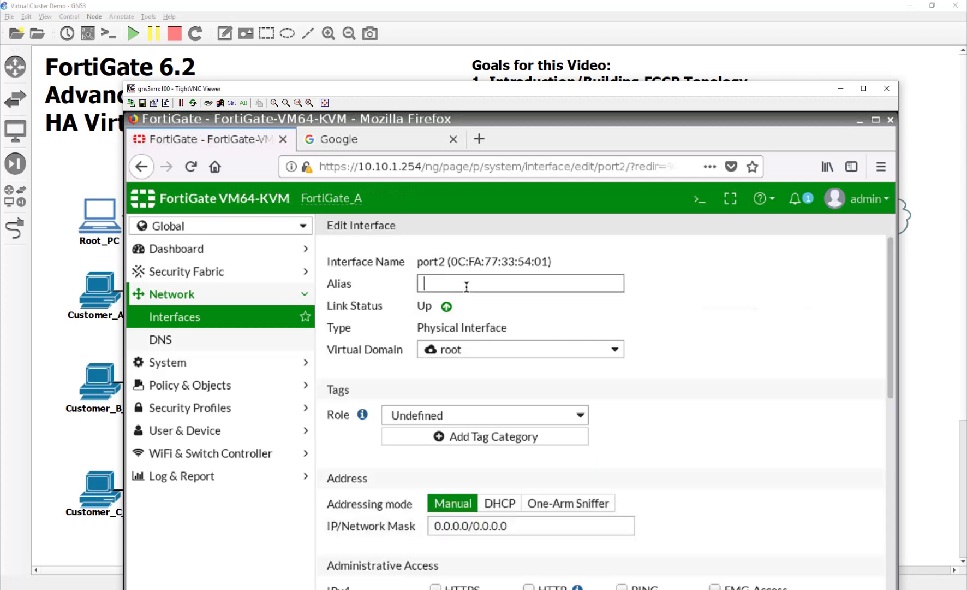
{"action": "type", "text": "CX"}
{"action": "type", "text": "ST"}
{"action": "type", "text": "_A_WAN"}
{"action": "left_click", "coordinate": [472, 348]}
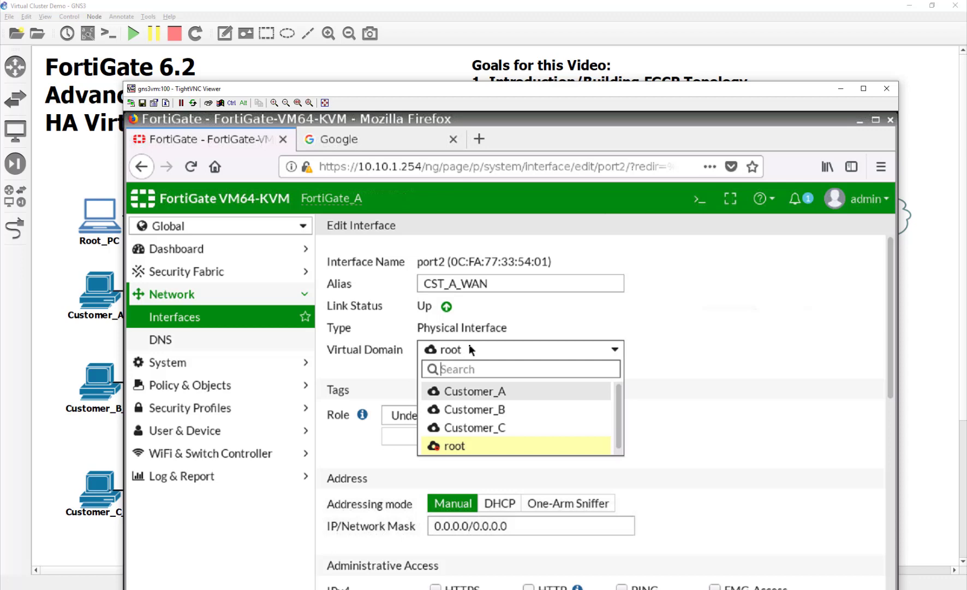
{"action": "left_click", "coordinate": [475, 395]}
Set port2's address to 10.200.2.1/24, allow PING, and save it.
{"action": "scroll", "coordinate": [607, 480], "scroll_direction": "down", "scroll_amount": 2}
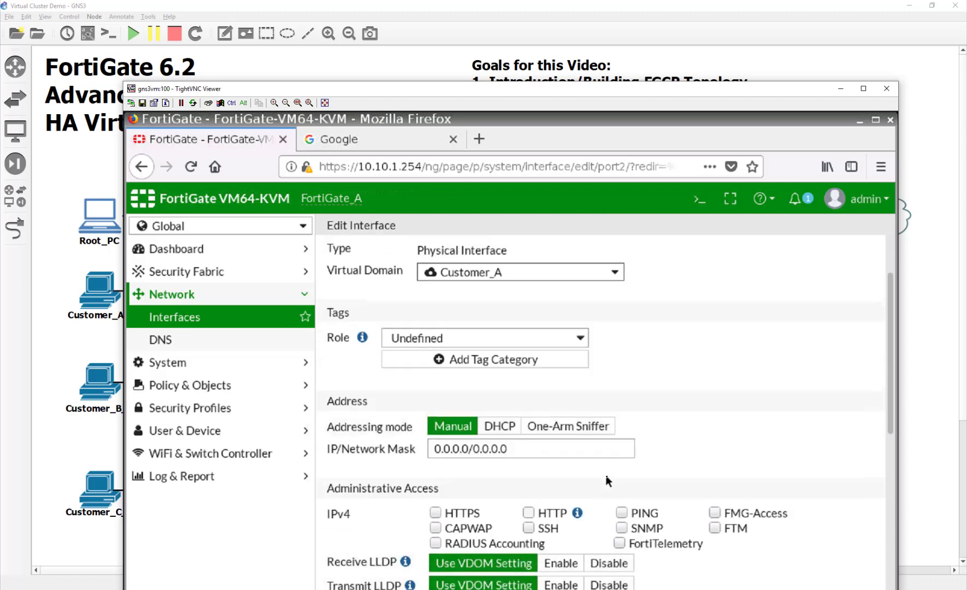
{"action": "left_click_drag", "start_coordinate": [548, 446], "coordinate": [385, 438]}
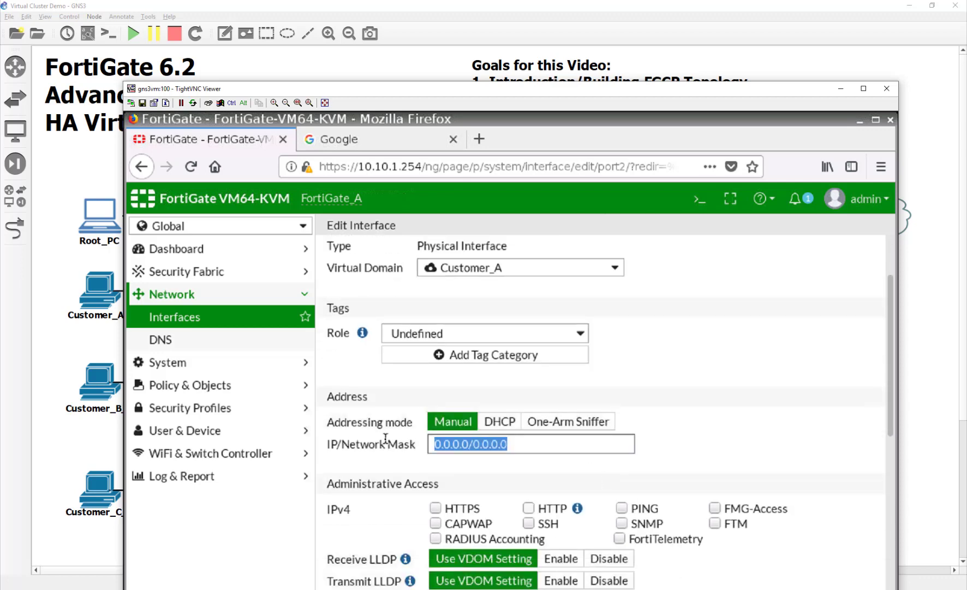
{"action": "type", "text": "10.200.2."}
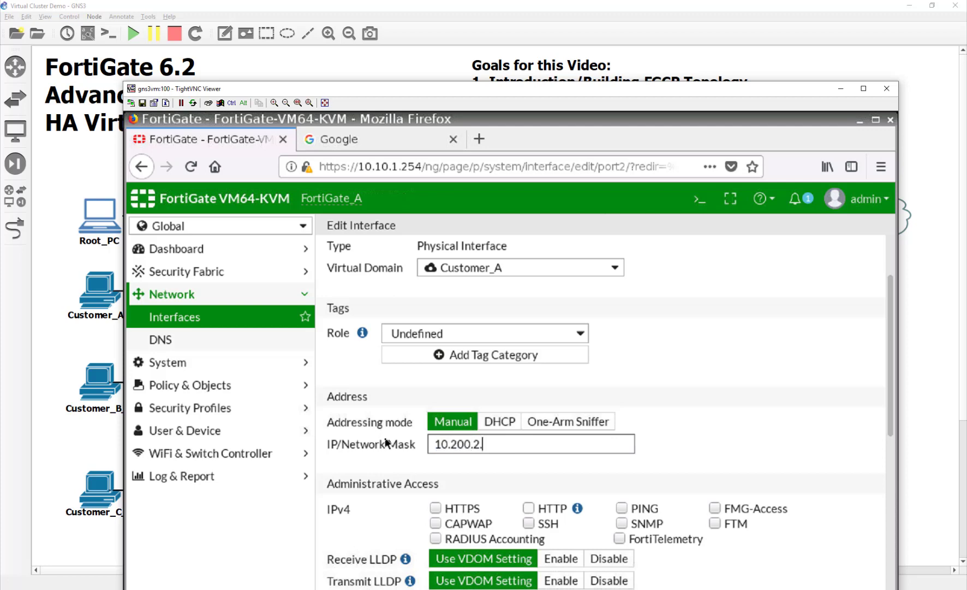
{"action": "type", "text": "1/24"}
{"action": "left_click", "coordinate": [622, 507]}
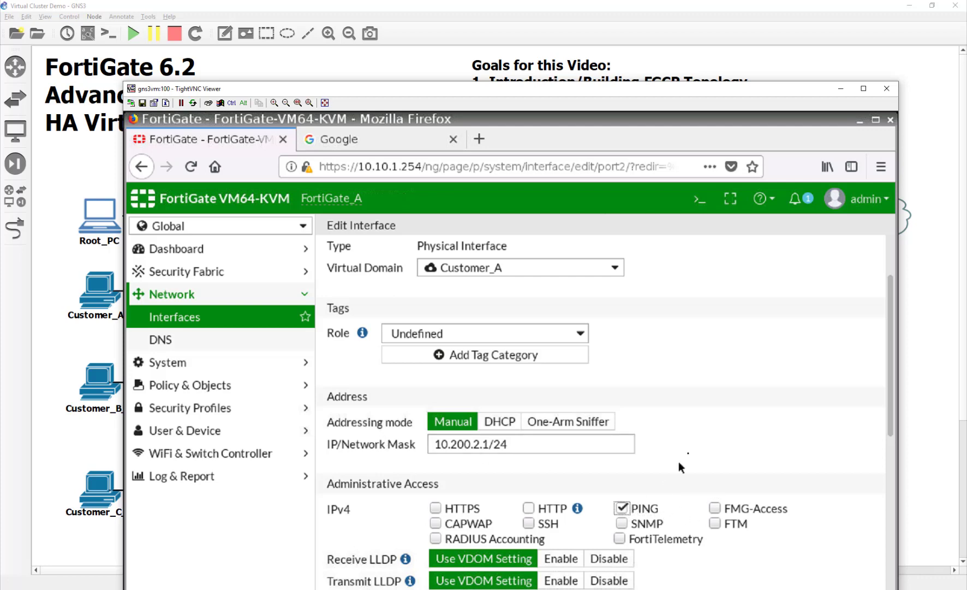
{"action": "scroll", "coordinate": [687, 453], "scroll_direction": "down", "scroll_amount": 3}
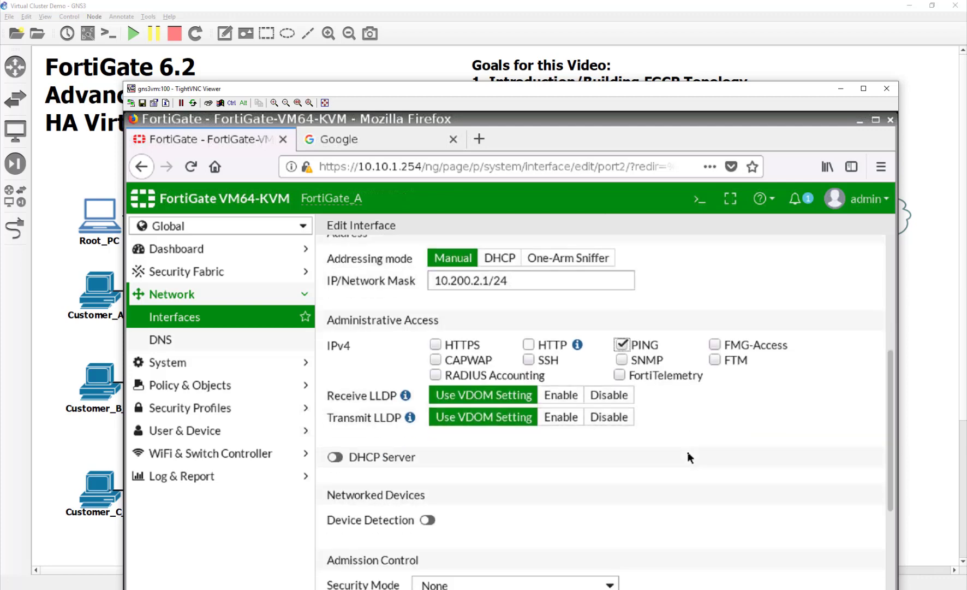
{"action": "scroll", "coordinate": [688, 453], "scroll_direction": "down", "scroll_amount": 5}
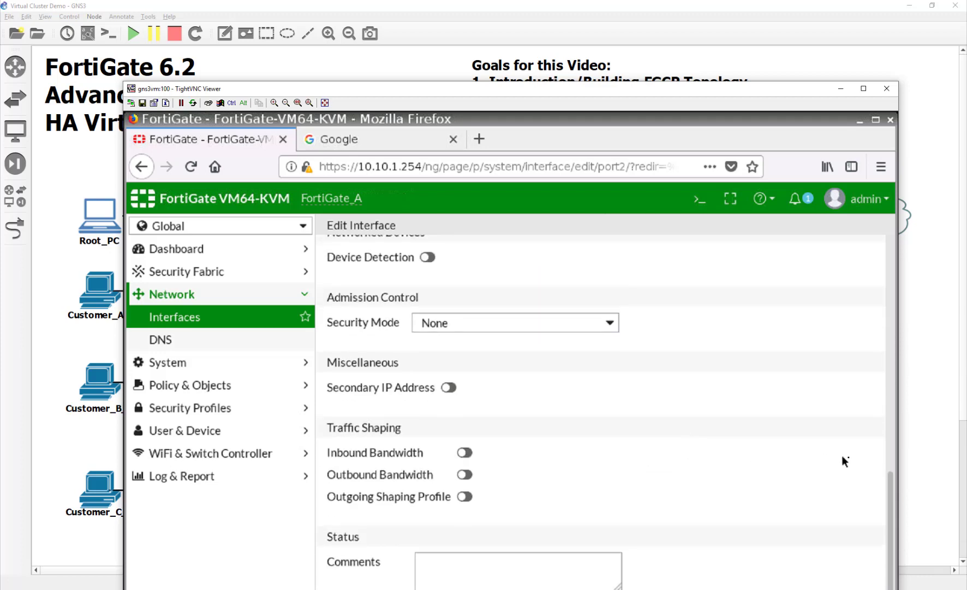
{"action": "scroll", "coordinate": [773, 432], "scroll_direction": "up", "scroll_amount": 8}
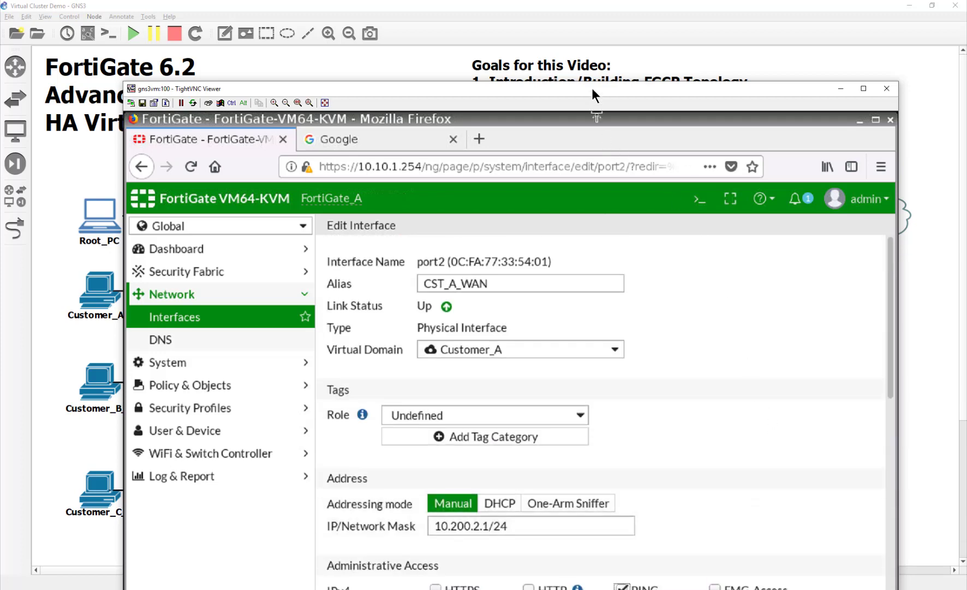
{"action": "left_click_drag", "start_coordinate": [592, 88], "coordinate": [605, 7]}
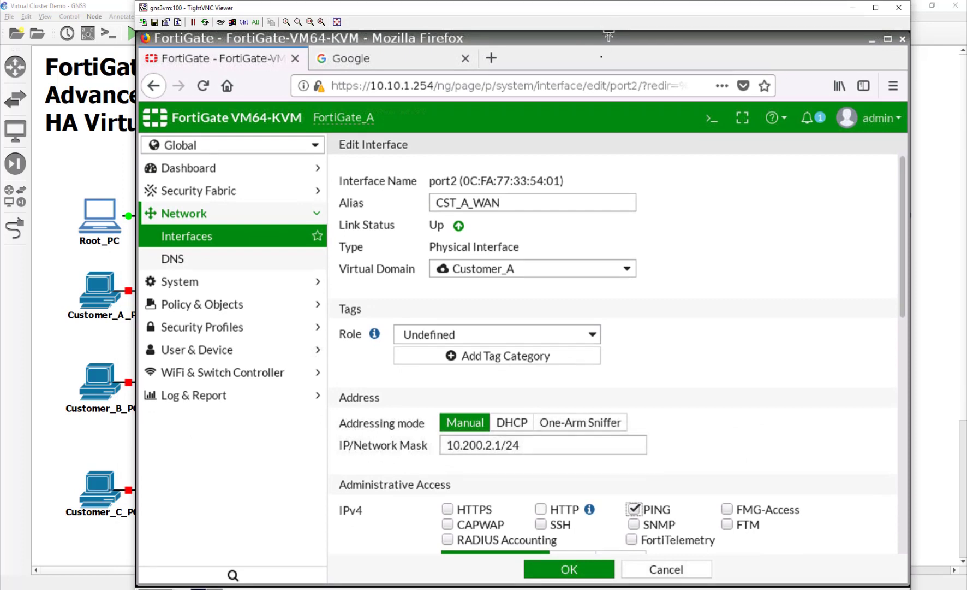
{"action": "left_click", "coordinate": [584, 575]}
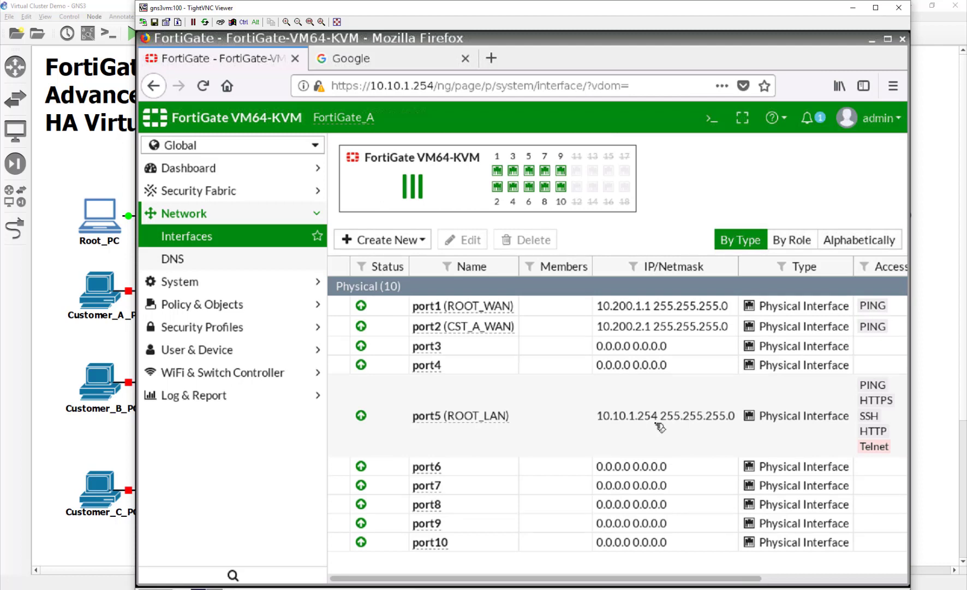
Configure port3 as CST_B_WAN in Customer_B with 10.200.3.1/24 and PING, and save.
{"action": "double_click", "coordinate": [518, 345]}
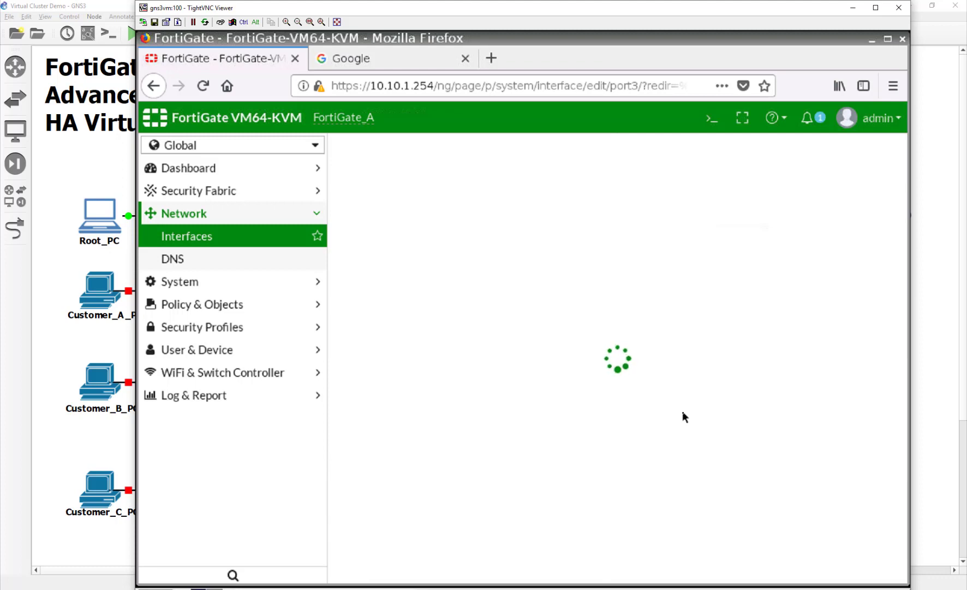
{"action": "left_click", "coordinate": [495, 201]}
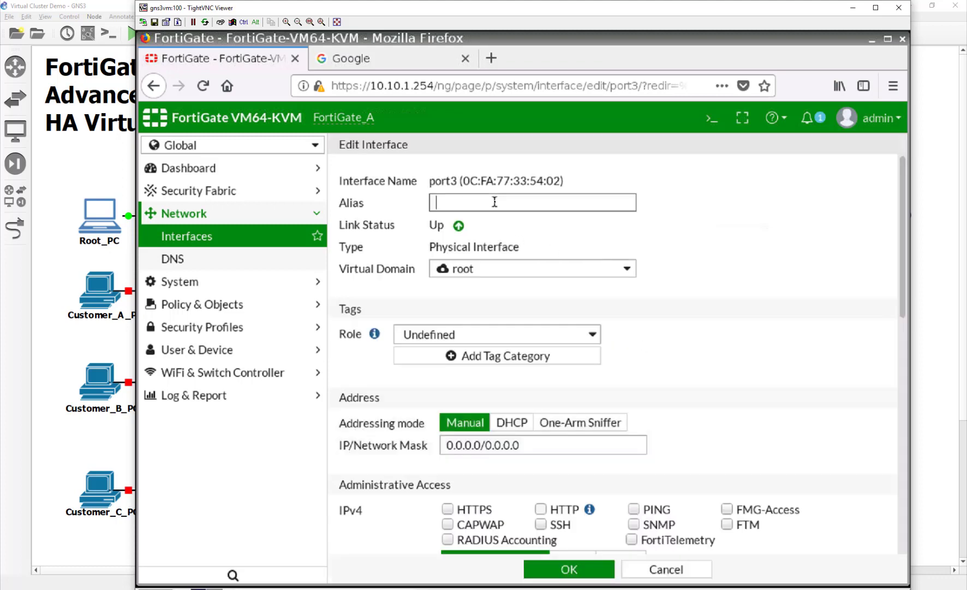
{"action": "type", "text": "CST_B_WAN"}
{"action": "left_click", "coordinate": [540, 273]}
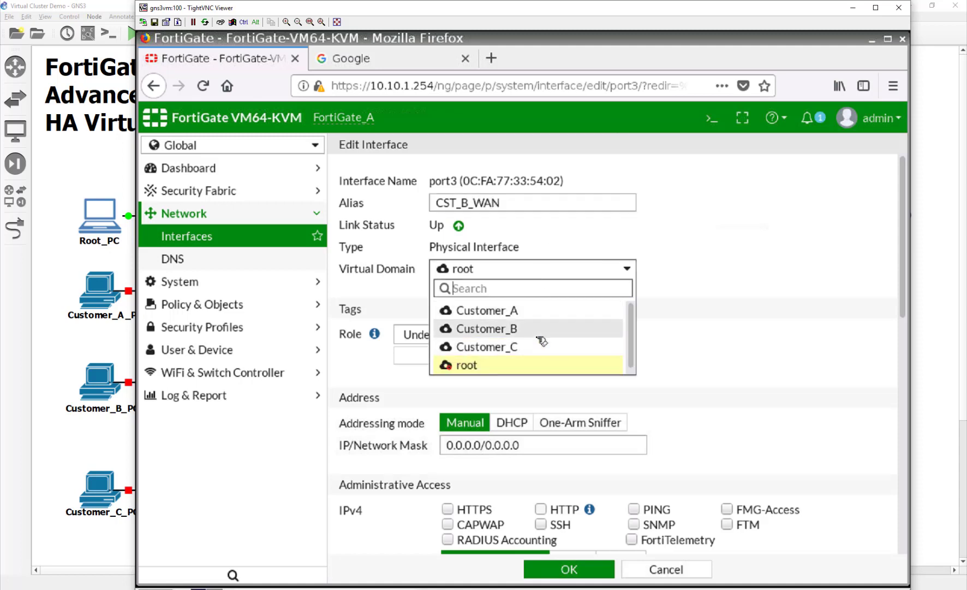
{"action": "left_click", "coordinate": [537, 329]}
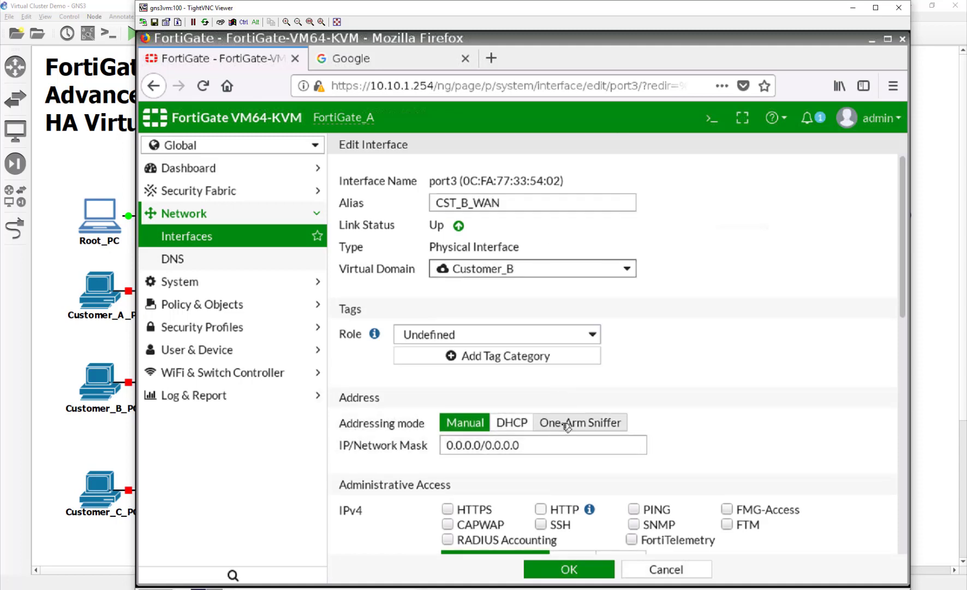
{"action": "left_click", "coordinate": [544, 443]}
{"action": "left_click_drag", "start_coordinate": [543, 443], "coordinate": [434, 442]}
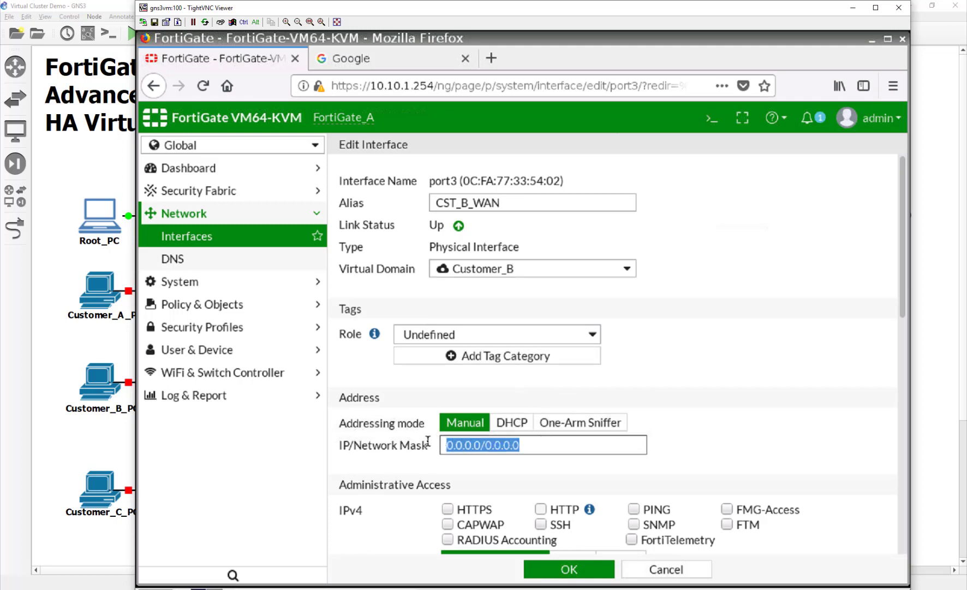
{"action": "type", "text": "10.200."}
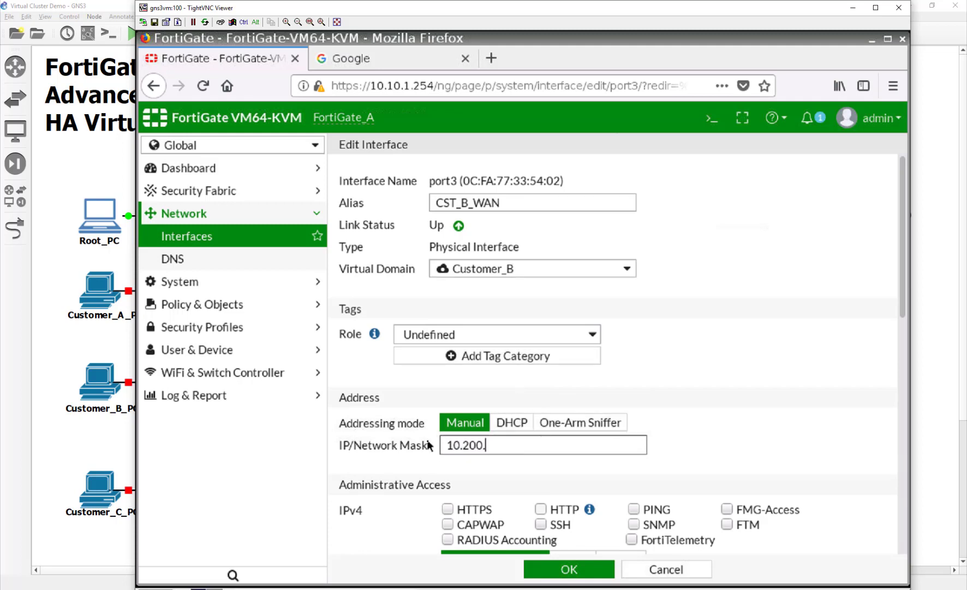
{"action": "type", "text": "3.1/24"}
{"action": "left_click", "coordinate": [633, 508]}
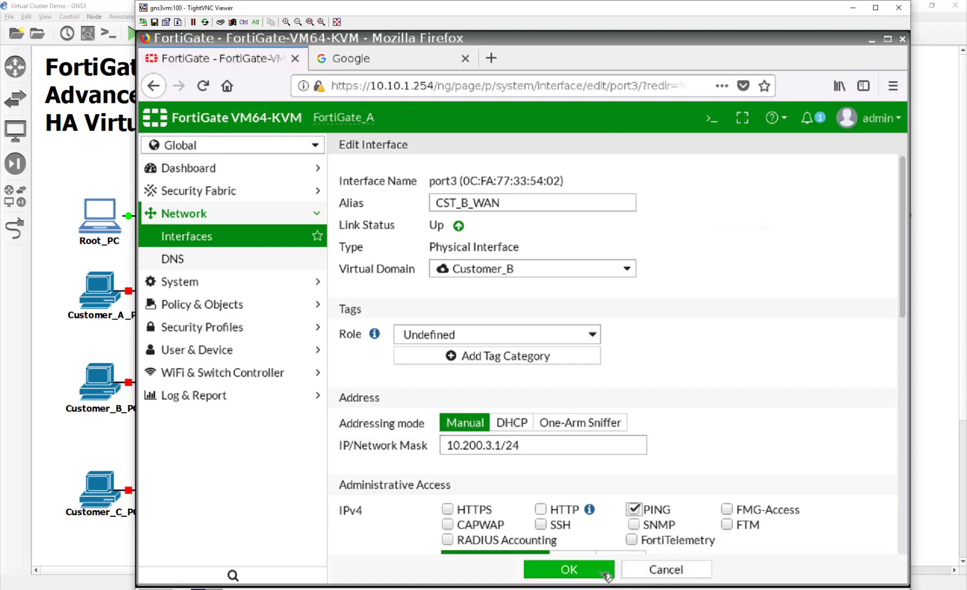
{"action": "left_click", "coordinate": [601, 570]}
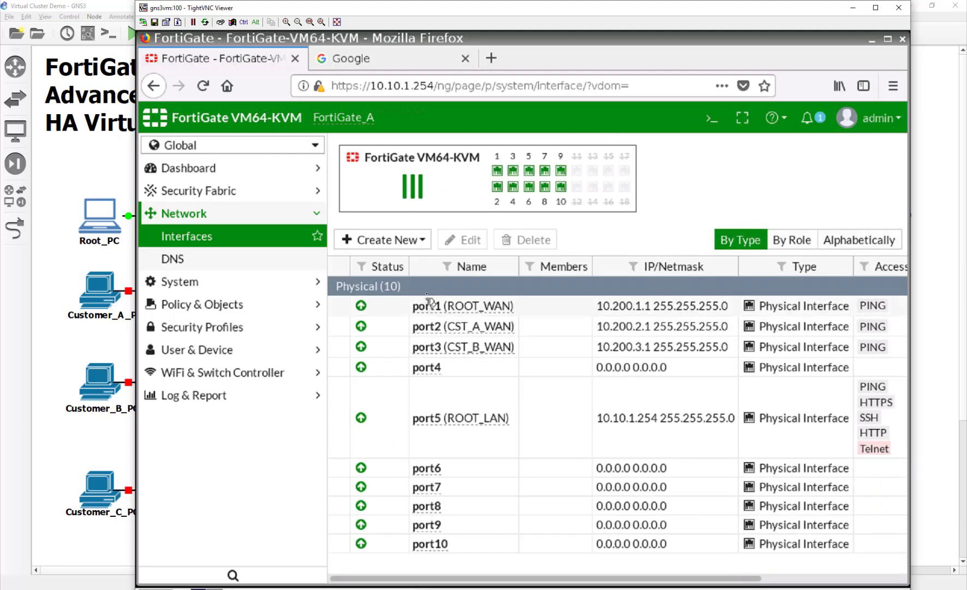
Set port4's alias to CST_C_WAN, domain to Customer_C, and address to 10.200.4.1/24.
{"action": "double_click", "coordinate": [445, 368]}
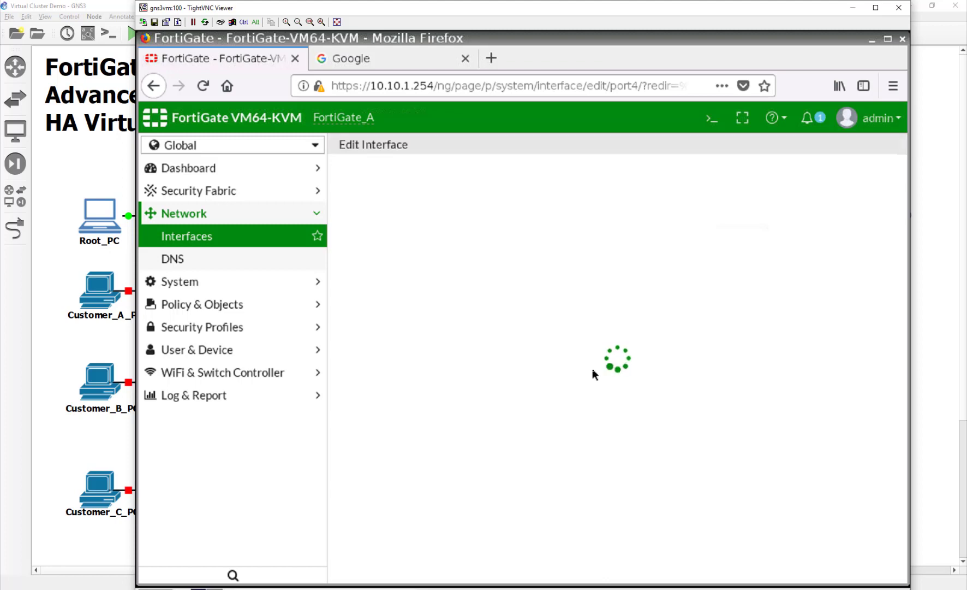
{"action": "left_click", "coordinate": [501, 197]}
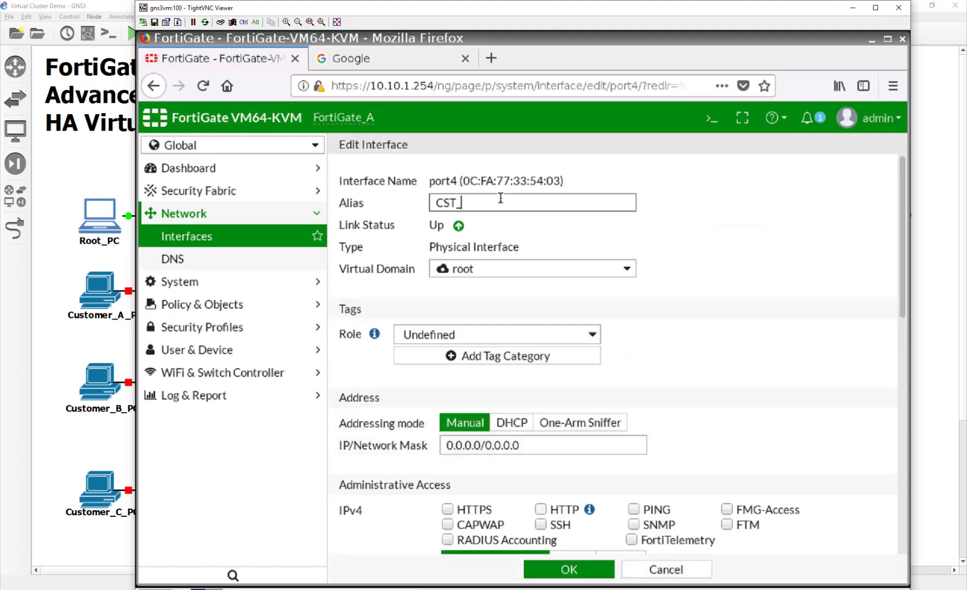
{"action": "type", "text": "CST_C_WAN"}
{"action": "left_click", "coordinate": [538, 270]}
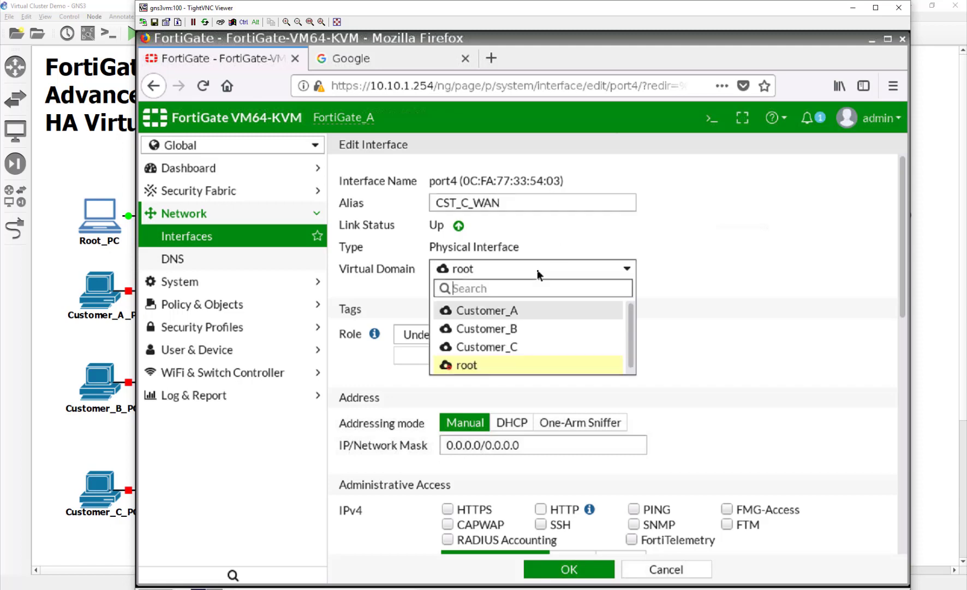
{"action": "left_click", "coordinate": [546, 347]}
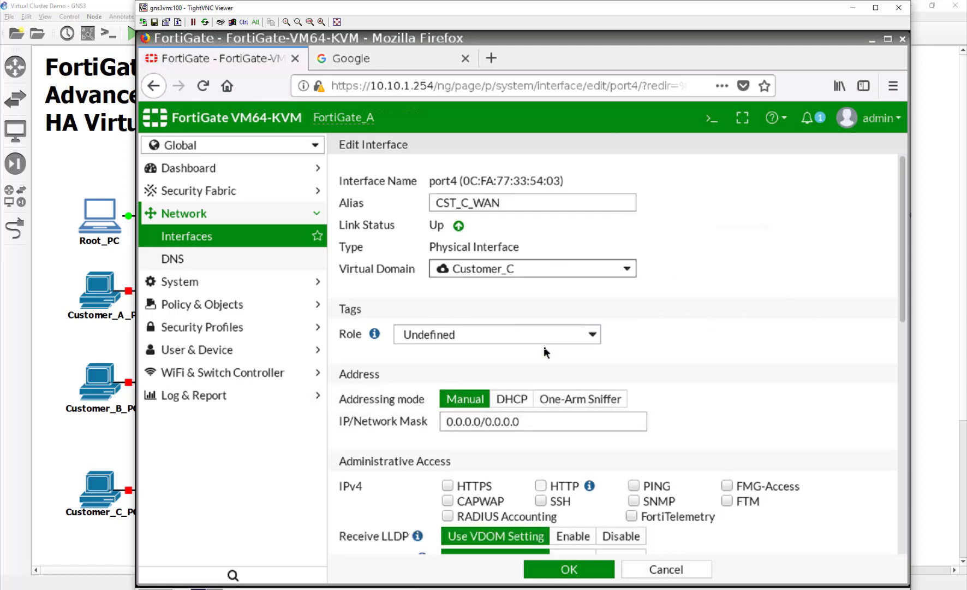
{"action": "left_click_drag", "start_coordinate": [531, 442], "coordinate": [406, 441]}
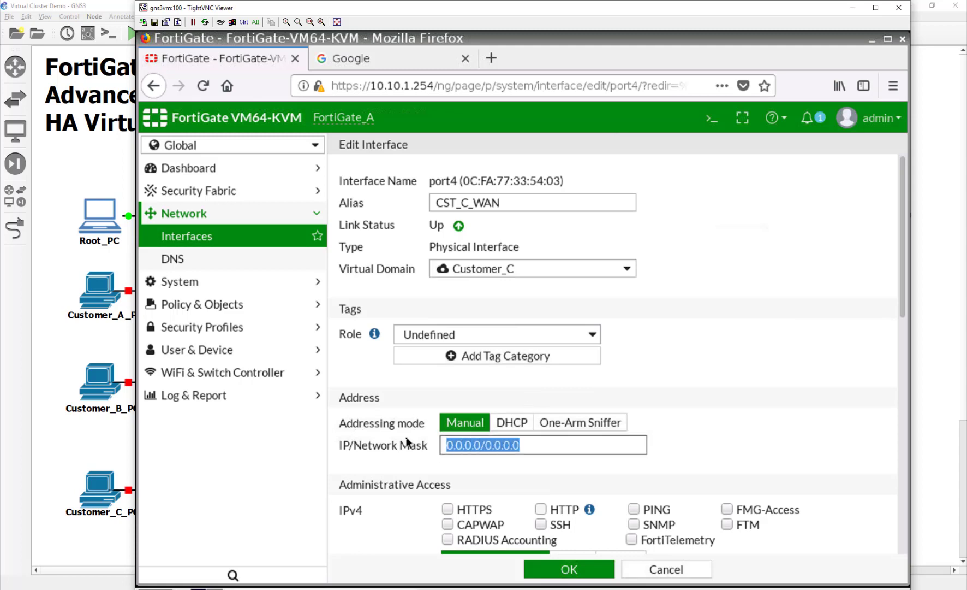
{"action": "type", "text": "10.200."}
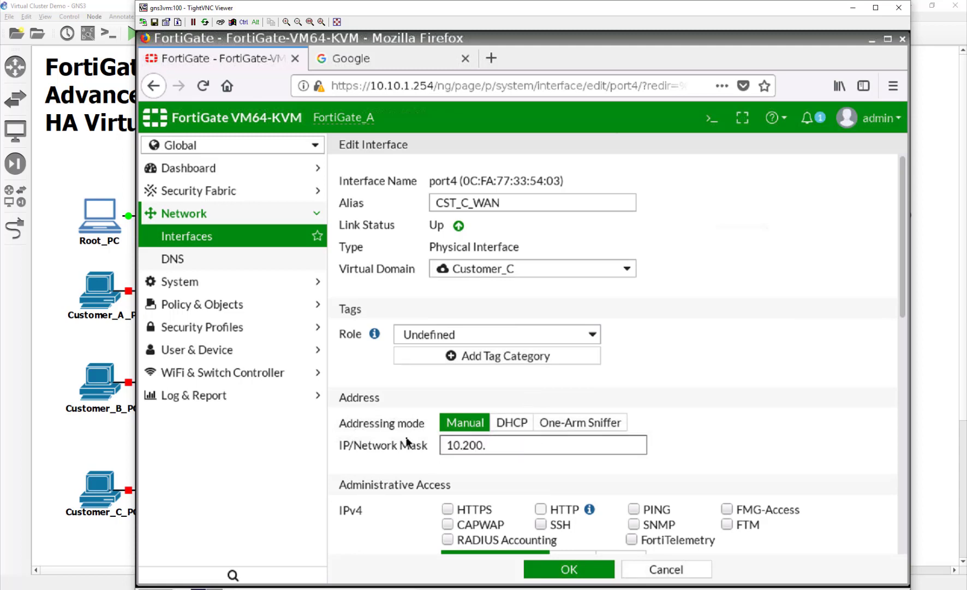
{"action": "type", "text": "4.1/24"}
Allow PING on port4 and save the interface.
{"action": "left_click", "coordinate": [63, 357]}
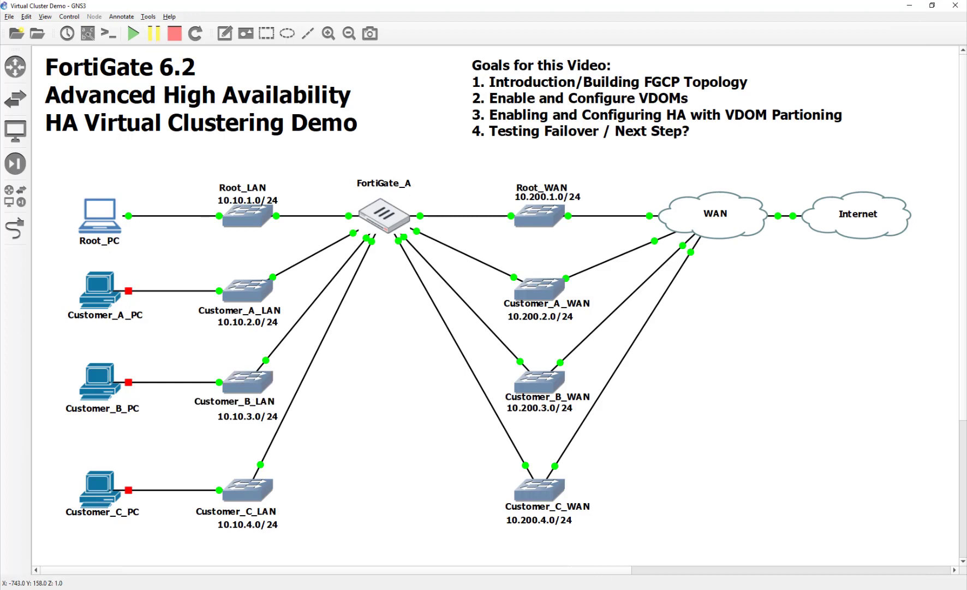
{"action": "key", "text": "alt+Tab"}
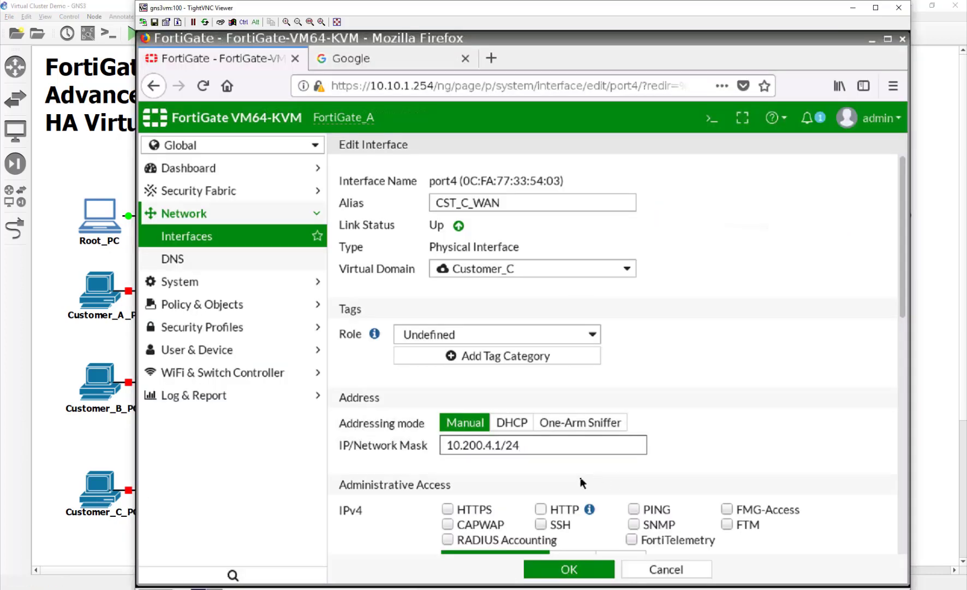
{"action": "scroll", "coordinate": [581, 483], "scroll_direction": "down", "scroll_amount": 3}
{"action": "left_click", "coordinate": [633, 345]}
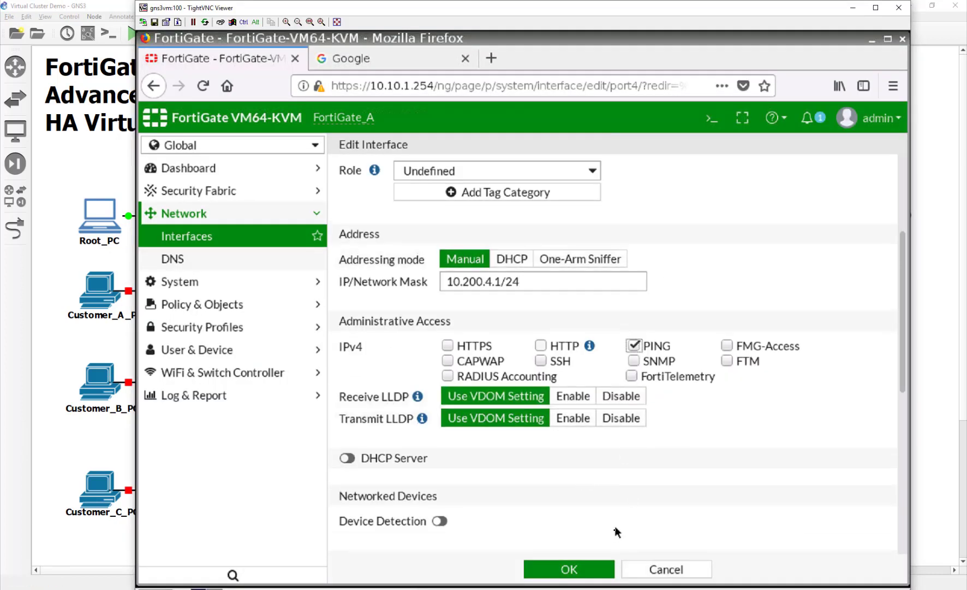
{"action": "left_click", "coordinate": [607, 573]}
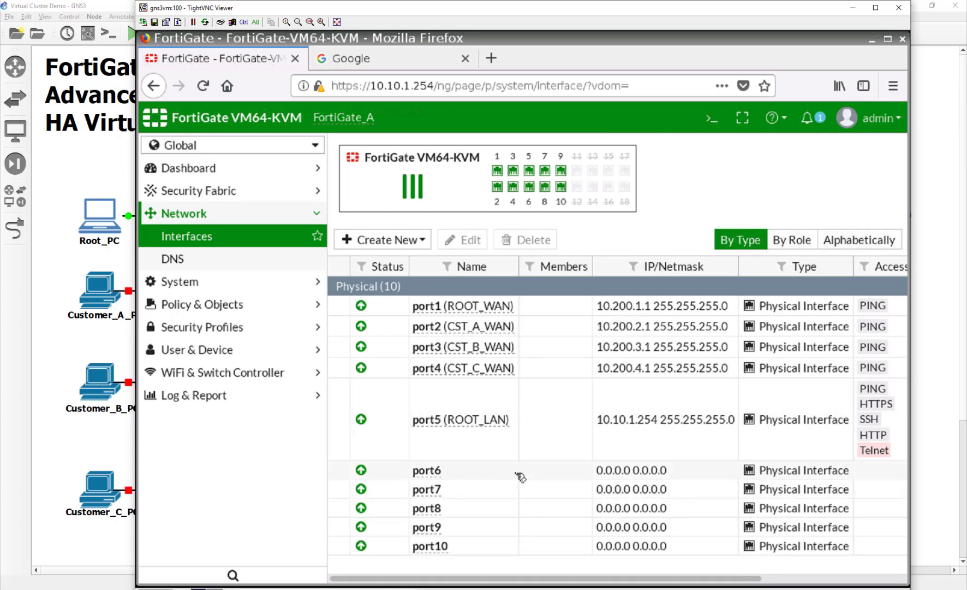
Set port6's alias to CST_A_LAN, domain to Customer_A, and address to 10.10.2.254/24.
{"action": "double_click", "coordinate": [515, 473]}
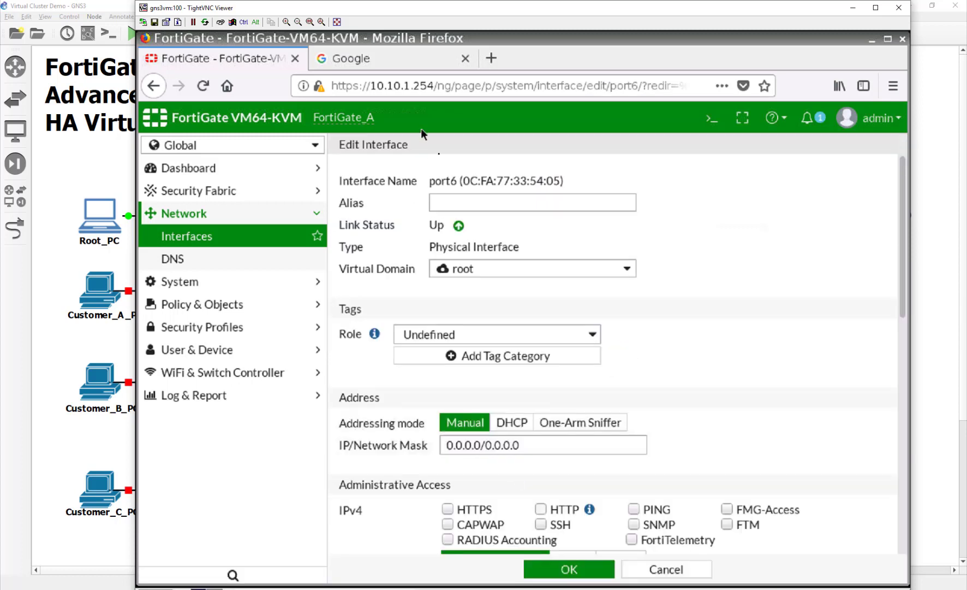
{"action": "left_click", "coordinate": [459, 200]}
{"action": "type", "text": "CAS"}
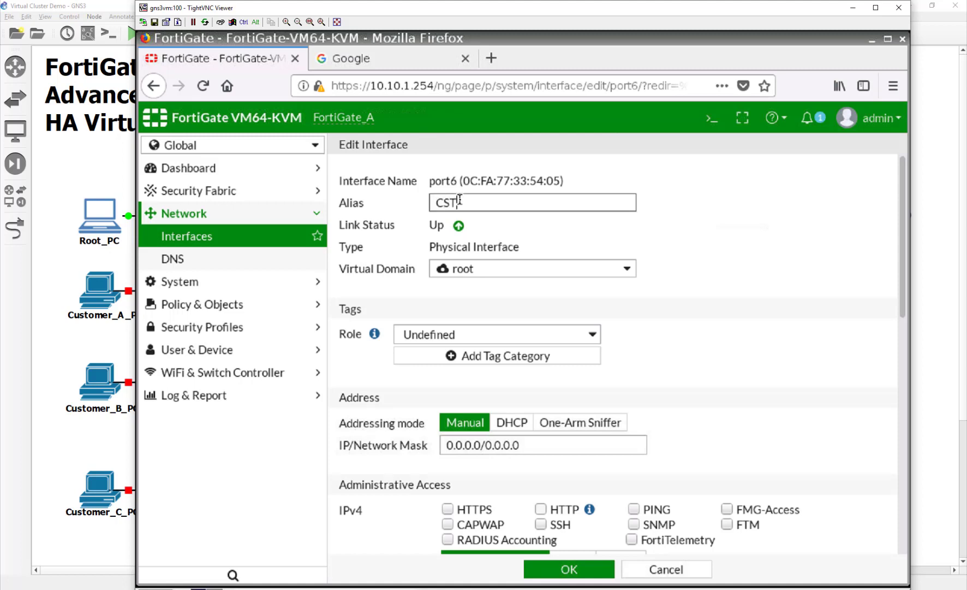
{"action": "type", "text": "_A_LAN"}
{"action": "left_click", "coordinate": [526, 273]}
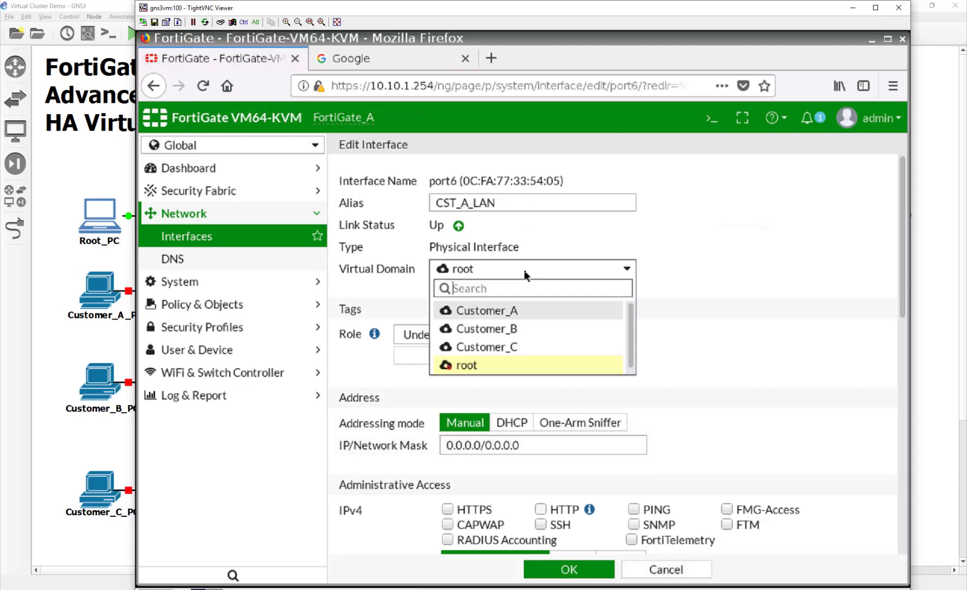
{"action": "left_click", "coordinate": [535, 313]}
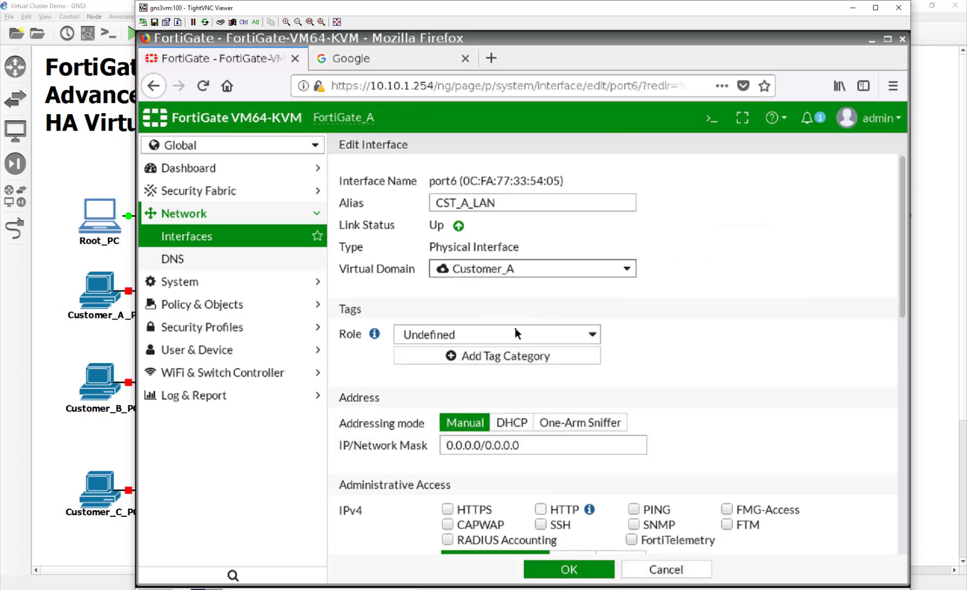
{"action": "left_click_drag", "start_coordinate": [528, 446], "coordinate": [380, 432]}
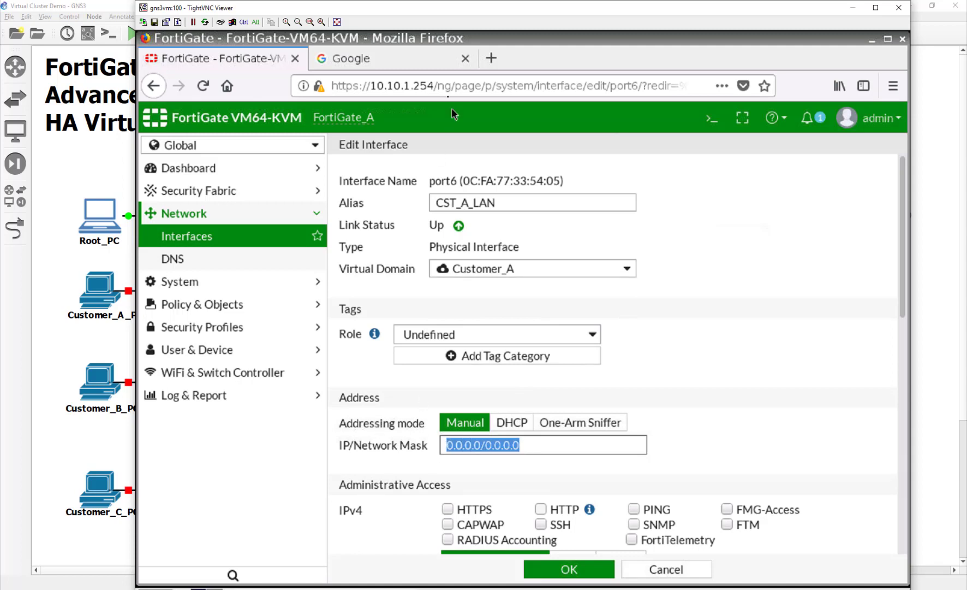
{"action": "left_click_drag", "start_coordinate": [414, 10], "coordinate": [545, 13]}
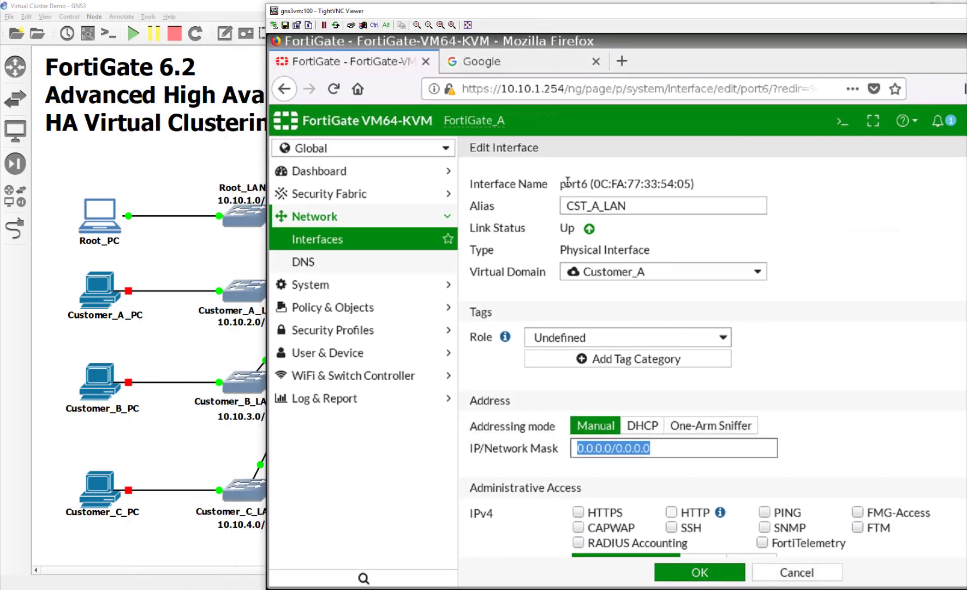
{"action": "type", "text": "20"}
{"action": "key", "text": "BackSpace"}
{"action": "key", "text": "BackSpace"}
{"action": "type", "text": "10."}
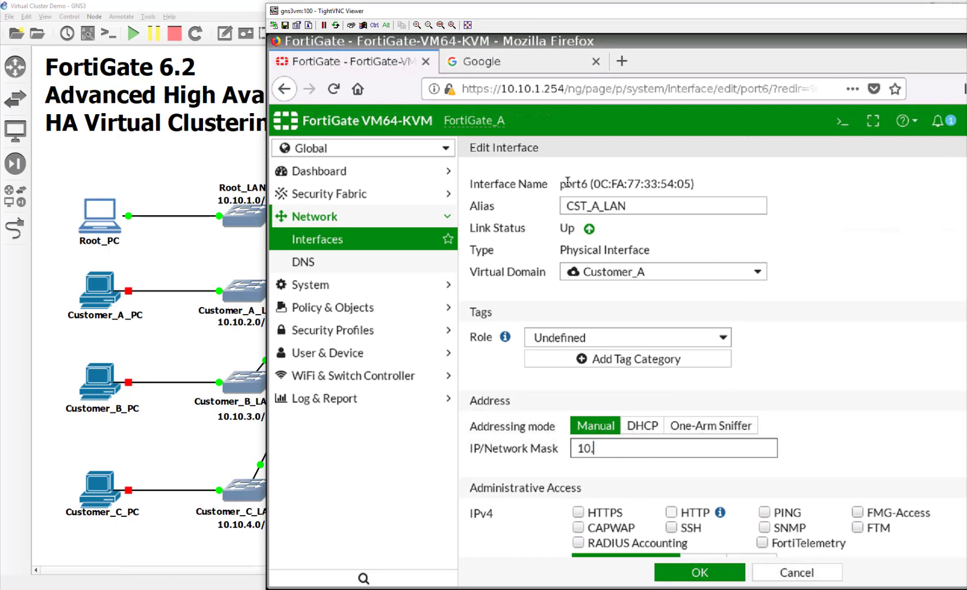
{"action": "type", "text": "10.2"}
{"action": "type", "text": ".254"}
{"action": "type", "text": "/24"}
{"action": "key", "text": "BackSpace"}
{"action": "type", "text": "24"}
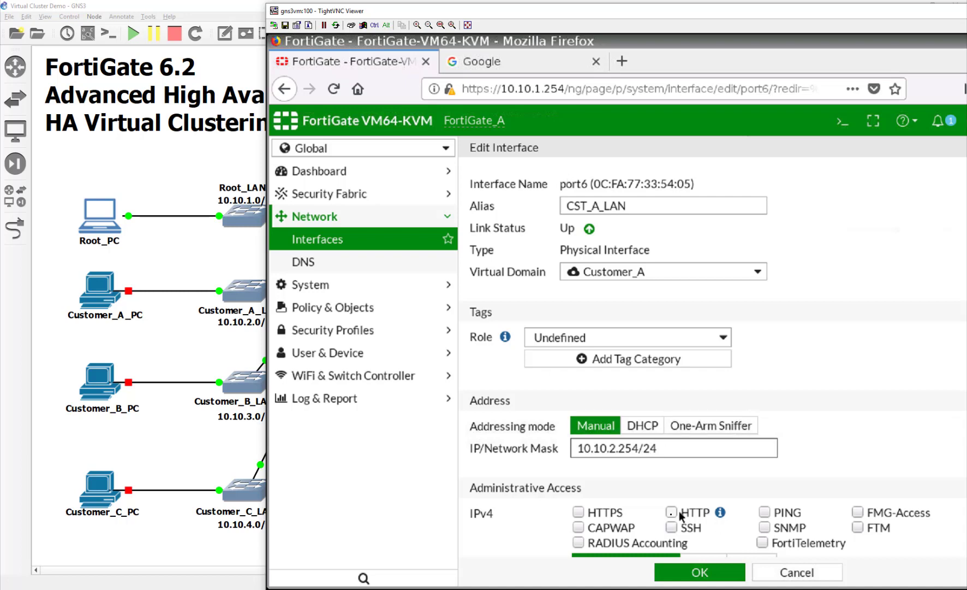
Allow HTTPS, HTTP, PING and SSH on port6, enable its DHCP server, and save.
{"action": "left_click", "coordinate": [581, 512]}
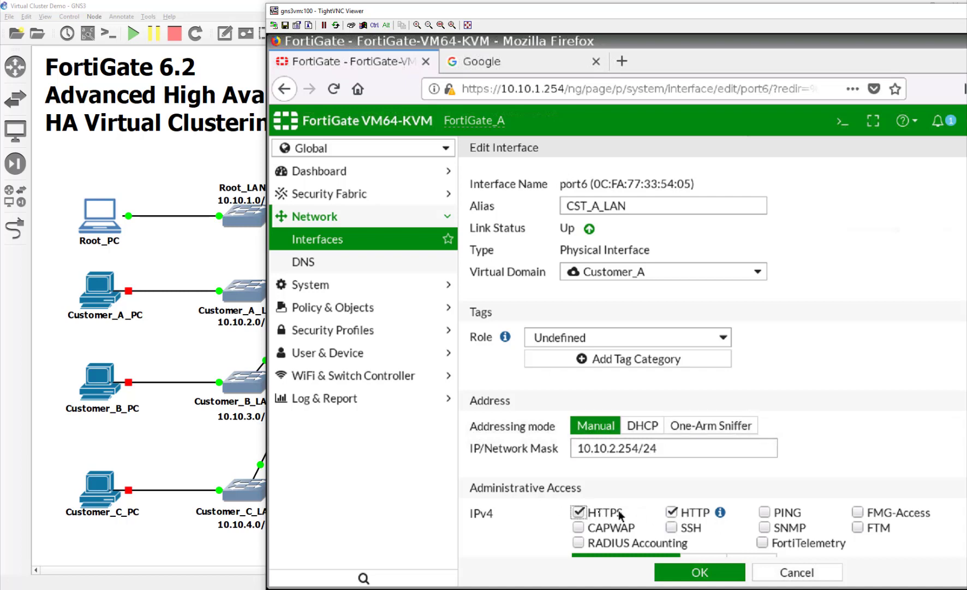
{"action": "left_click", "coordinate": [672, 512]}
{"action": "left_click", "coordinate": [769, 513]}
{"action": "left_click", "coordinate": [683, 528]}
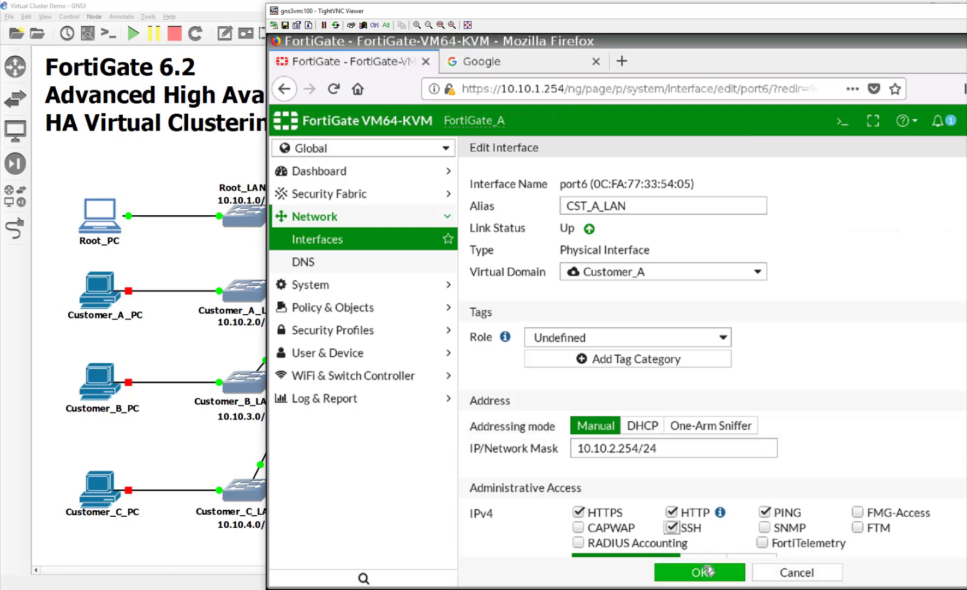
{"action": "scroll", "coordinate": [551, 513], "scroll_direction": "down", "scroll_amount": 2}
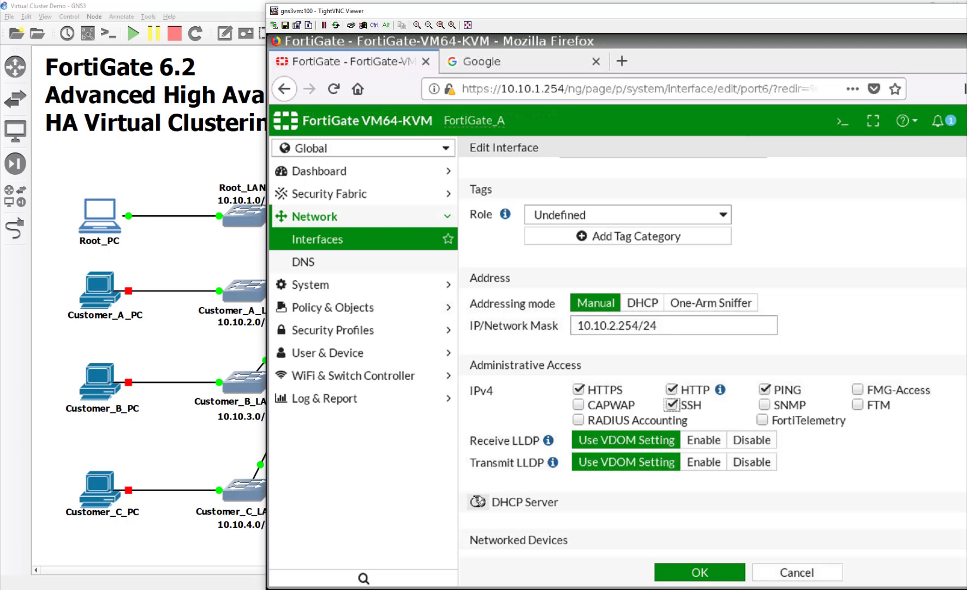
{"action": "left_click", "coordinate": [477, 501]}
{"action": "scroll", "coordinate": [627, 499], "scroll_direction": "down", "scroll_amount": 5}
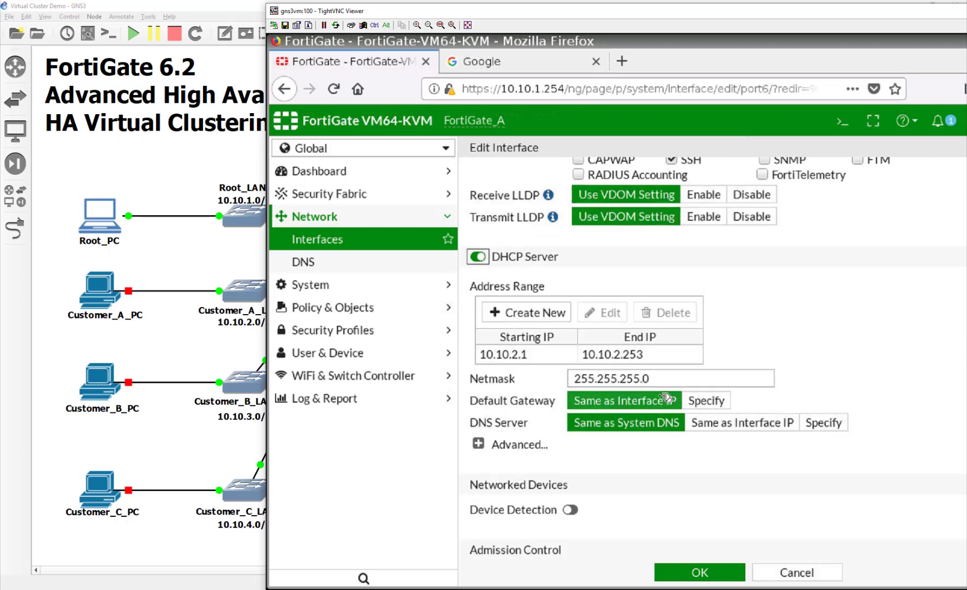
{"action": "left_click", "coordinate": [689, 571]}
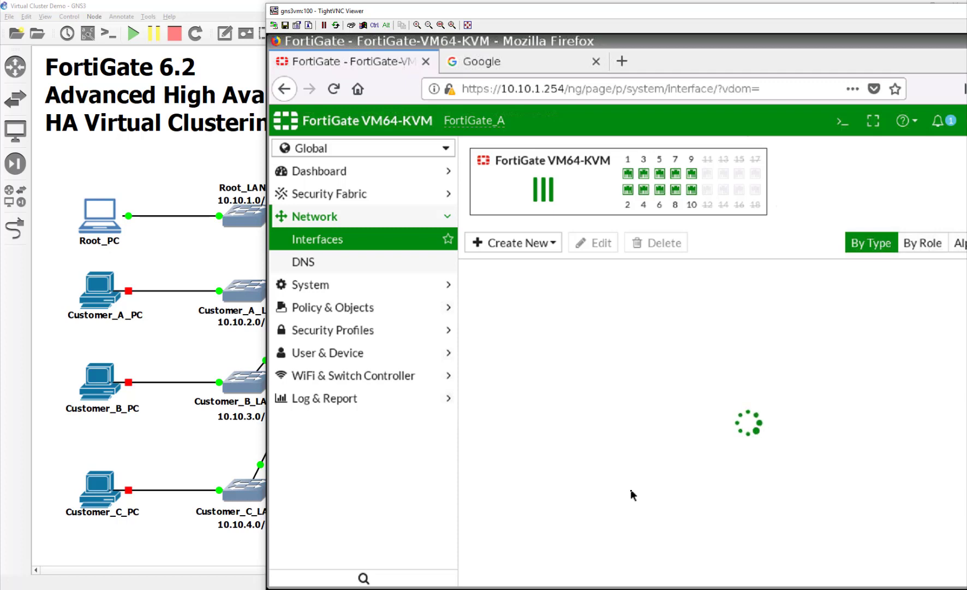
Give port7 the alias CST_B_LAN and address 10.10.3.254/24.
{"action": "scroll", "coordinate": [636, 496], "scroll_direction": "down", "scroll_amount": 1}
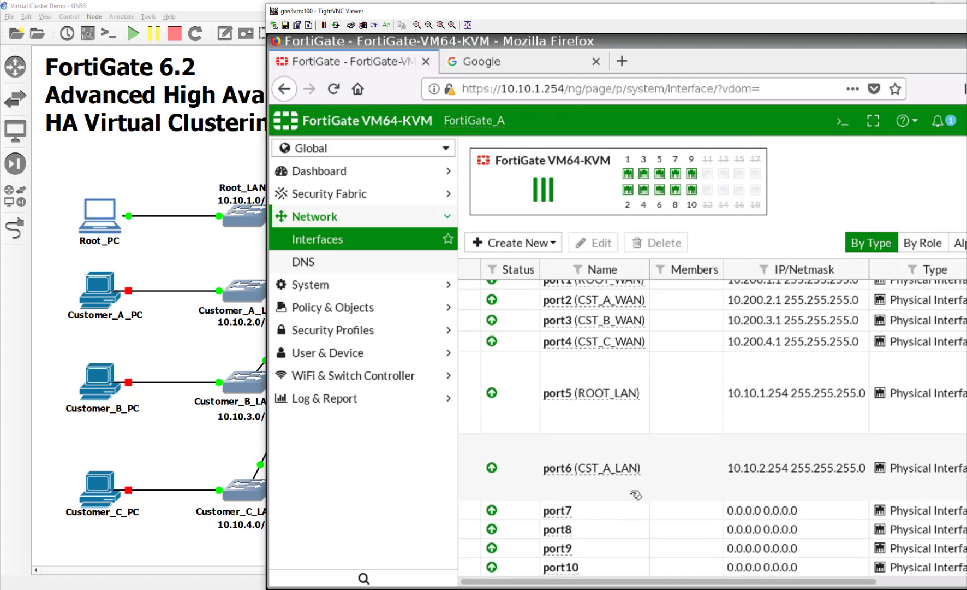
{"action": "left_click", "coordinate": [633, 498]}
{"action": "left_click", "coordinate": [619, 512]}
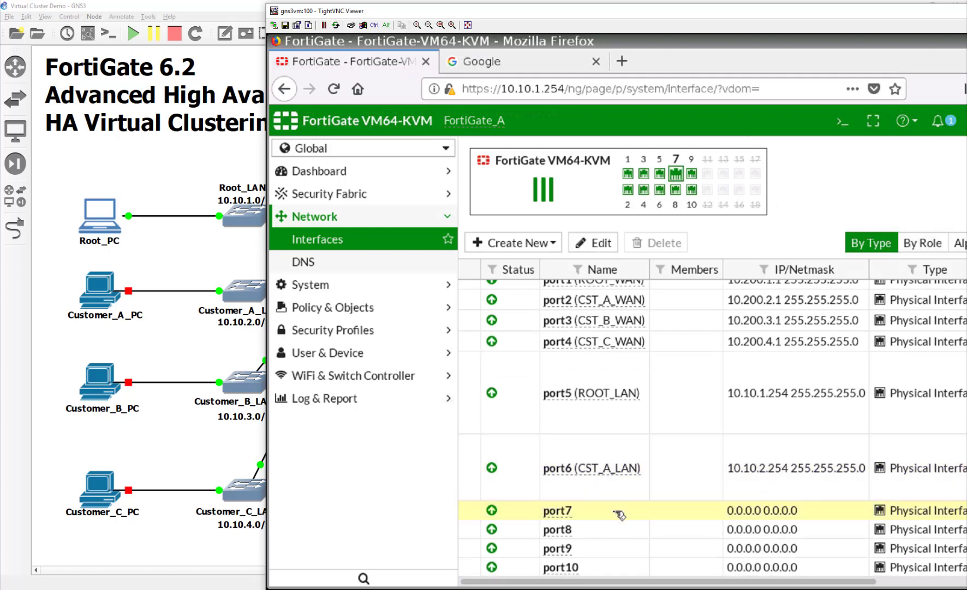
{"action": "double_click", "coordinate": [619, 515]}
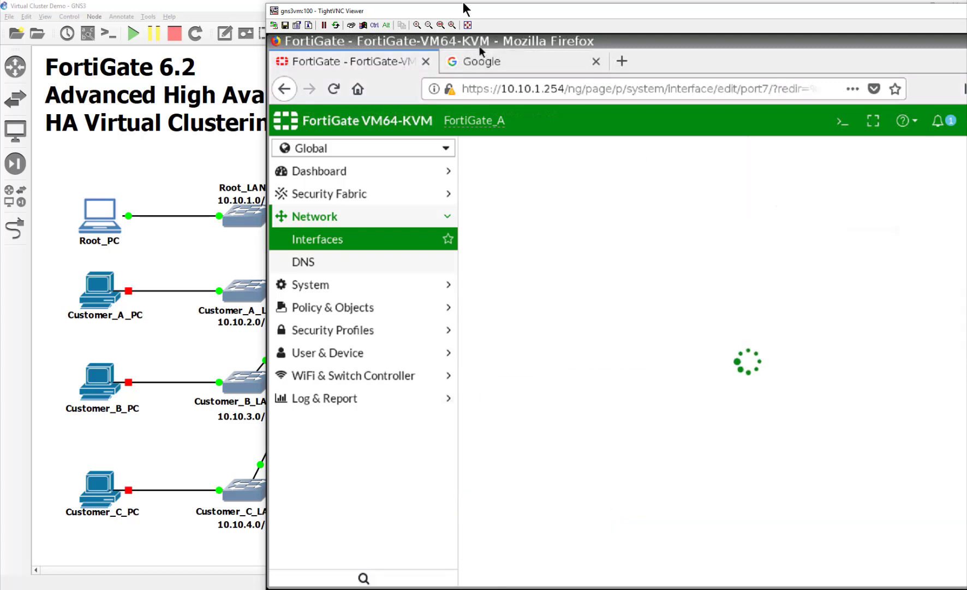
{"action": "left_click_drag", "start_coordinate": [462, 12], "coordinate": [318, 8]}
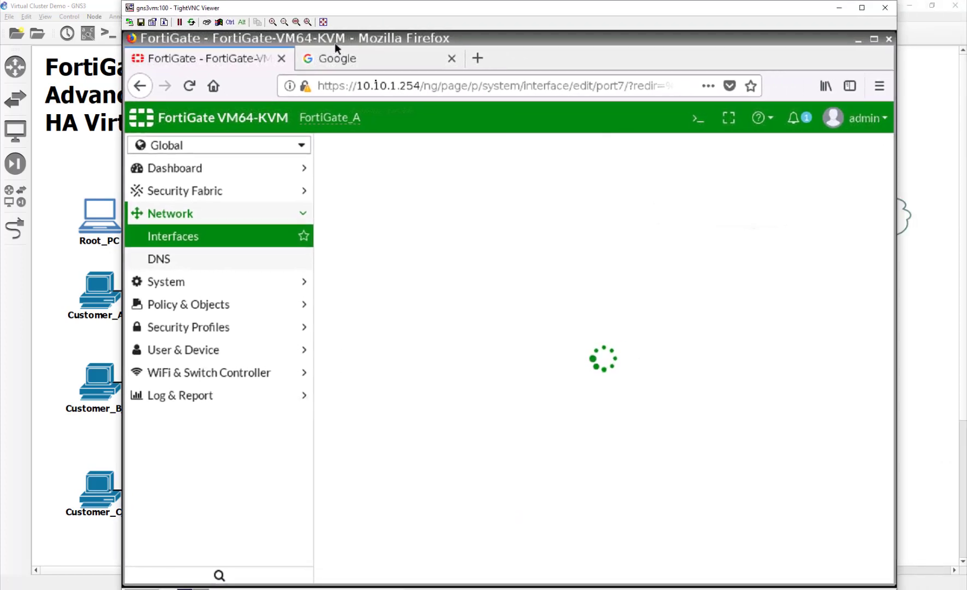
{"action": "left_click", "coordinate": [499, 200]}
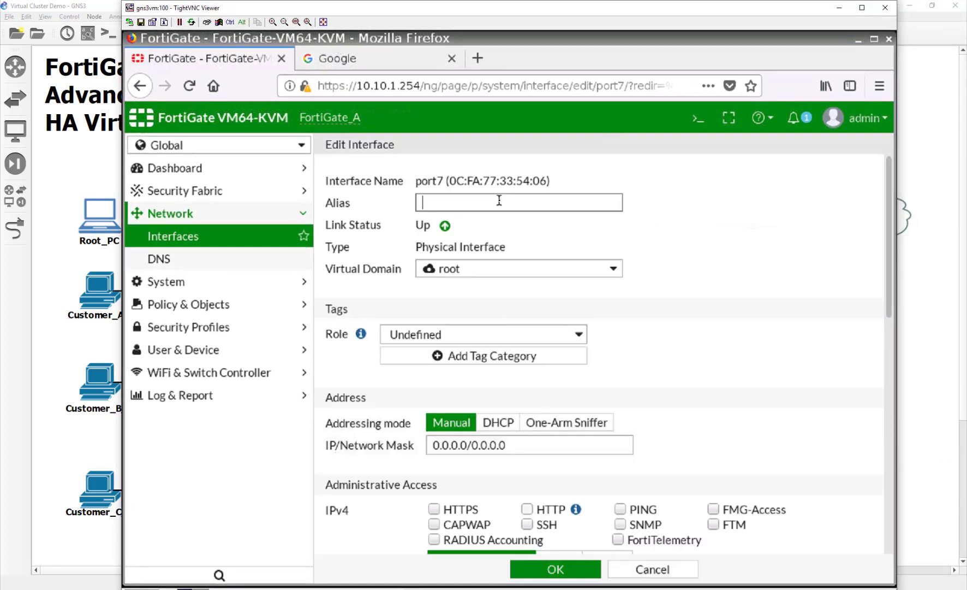
{"action": "type", "text": "CST_B_LAN"}
{"action": "left_click_drag", "start_coordinate": [535, 445], "coordinate": [340, 447]}
{"action": "type", "text": "10"}
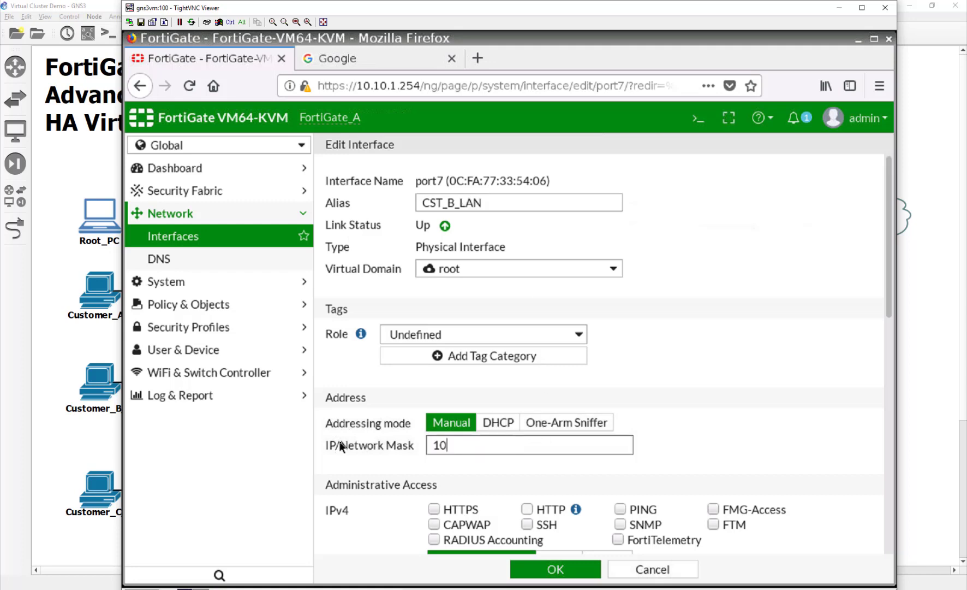
{"action": "type", "text": ".1"}
{"action": "type", "text": "3.254/24"}
{"action": "key", "text": "BackSpace"}
{"action": "key", "text": "BackSpace"}
{"action": "type", "text": "/24"}
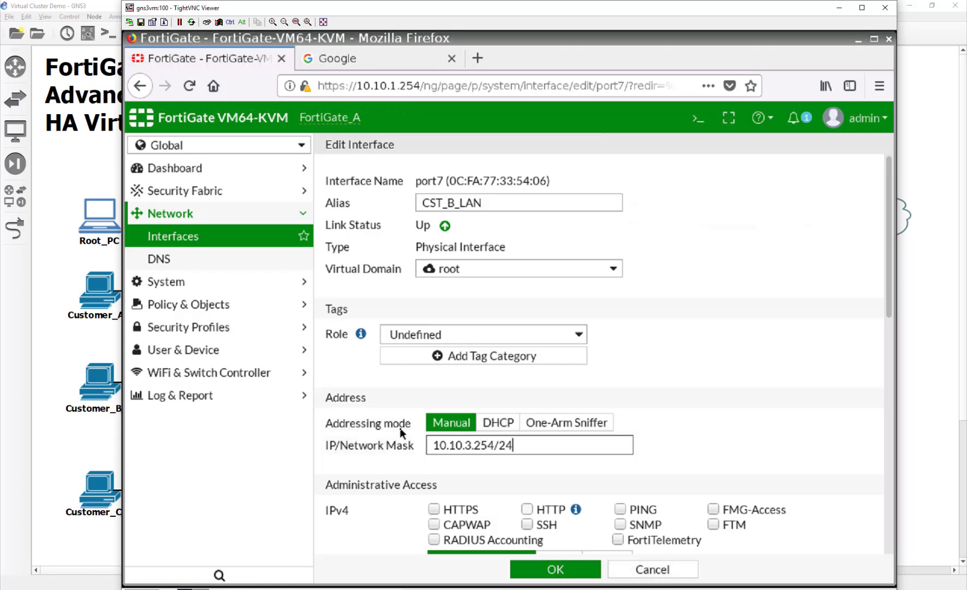
Allow HTTPS, HTTP, SSH and PING on port7 and enable its DHCP server.
{"action": "left_click", "coordinate": [435, 509]}
{"action": "left_click", "coordinate": [527, 510]}
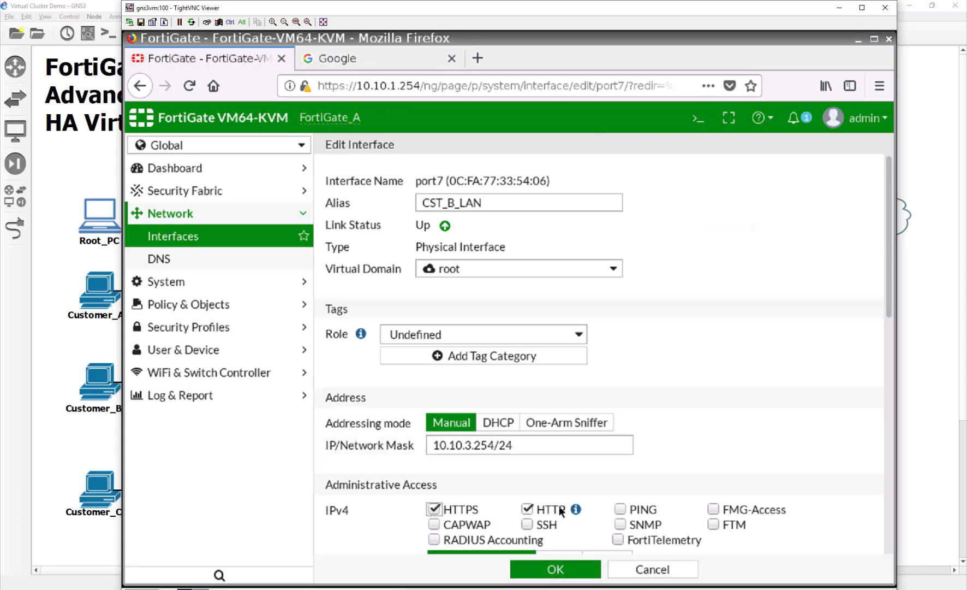
{"action": "left_click", "coordinate": [527, 524]}
{"action": "left_click", "coordinate": [620, 509]}
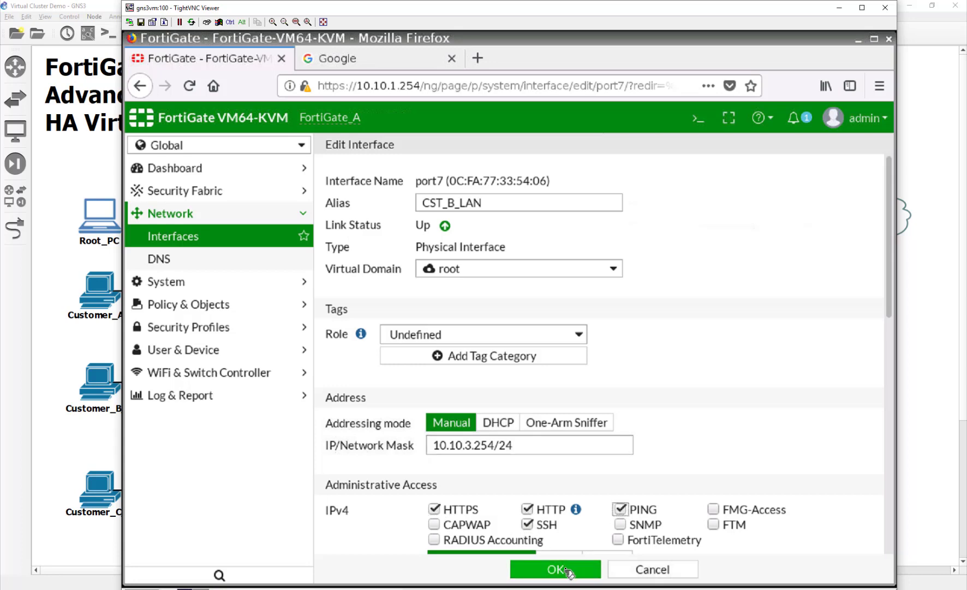
{"action": "scroll", "coordinate": [405, 539], "scroll_direction": "down", "scroll_amount": 5}
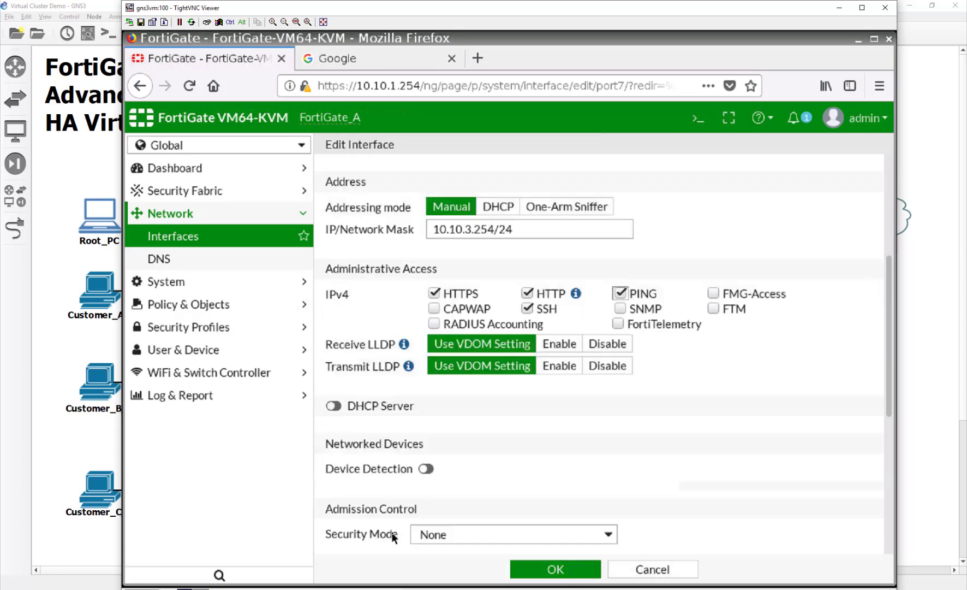
{"action": "left_click", "coordinate": [349, 380]}
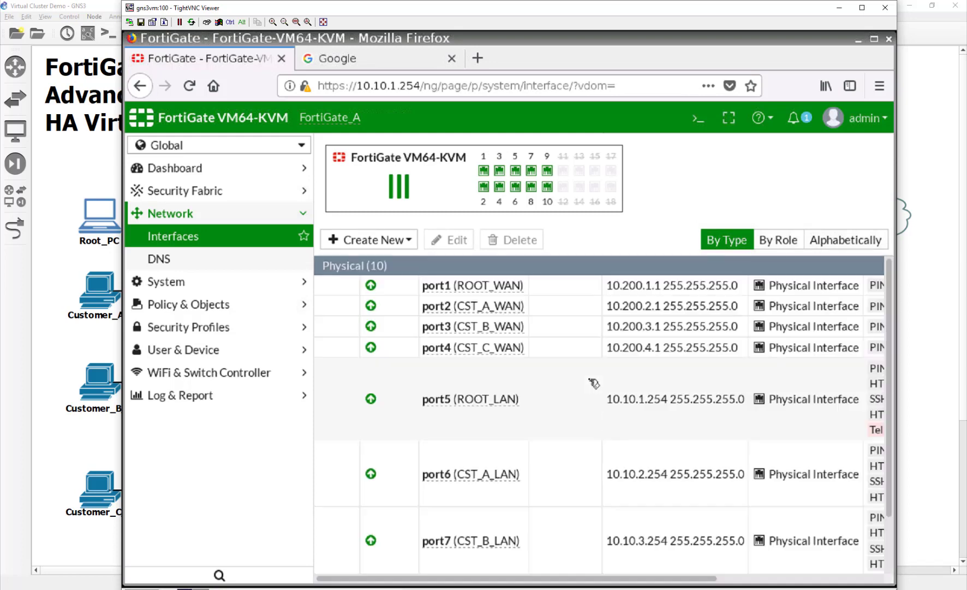
Give port8 the alias CST_C_LAN, assign it to Customer_C, and address it 10.10.4.254/24.
{"action": "scroll", "coordinate": [523, 475], "scroll_direction": "down", "scroll_amount": 3}
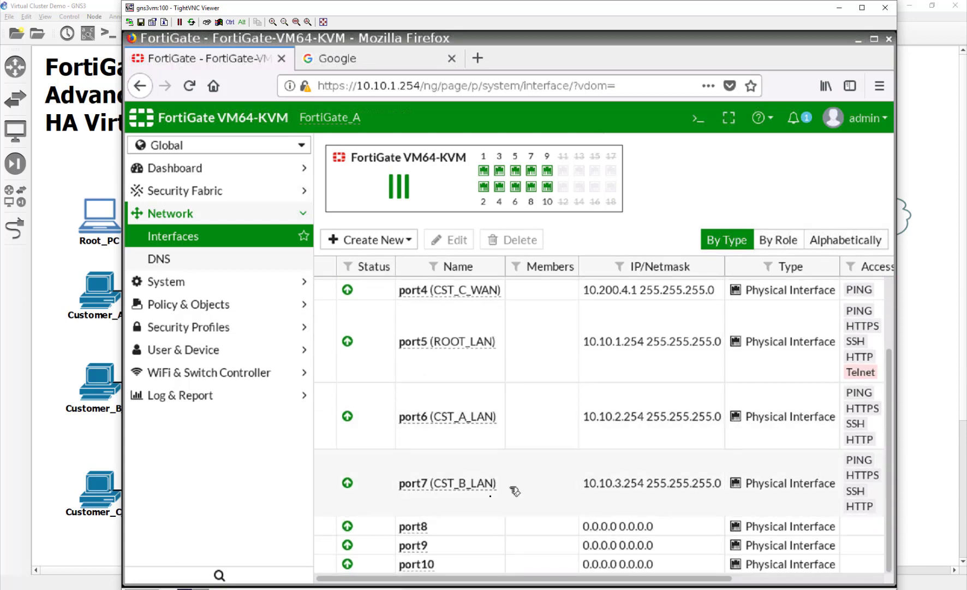
{"action": "left_click", "coordinate": [456, 528]}
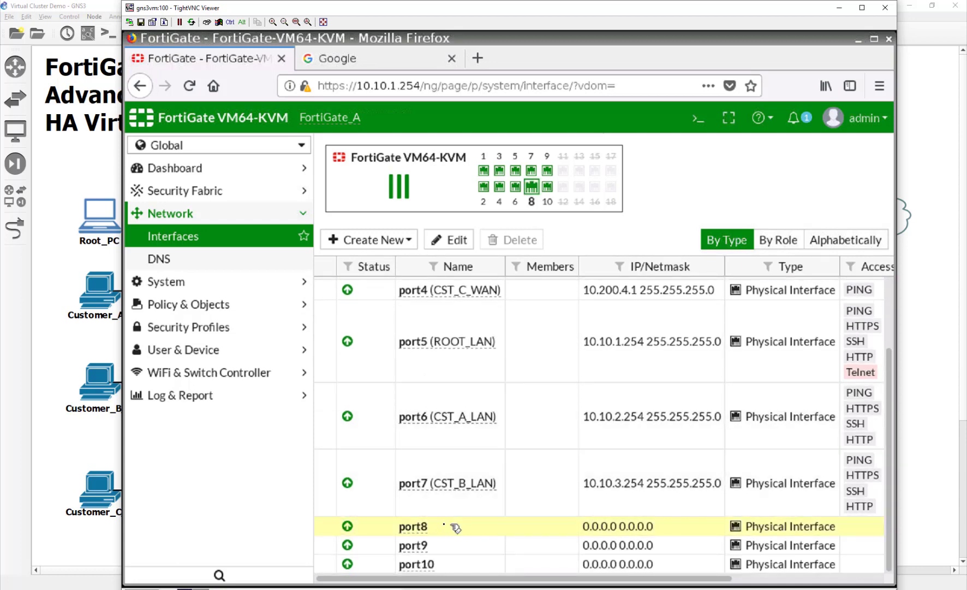
{"action": "double_click", "coordinate": [448, 528]}
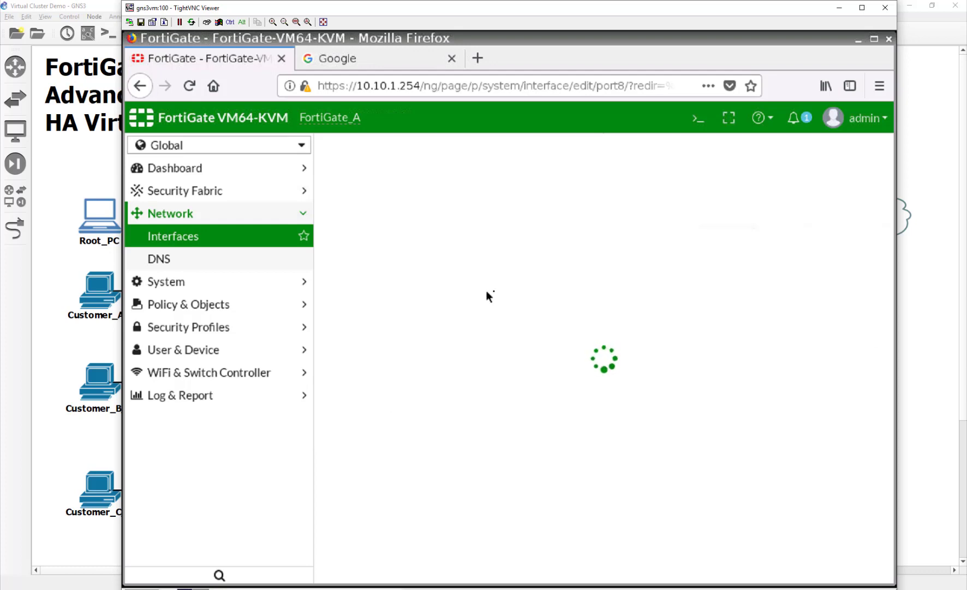
{"action": "left_click", "coordinate": [482, 202]}
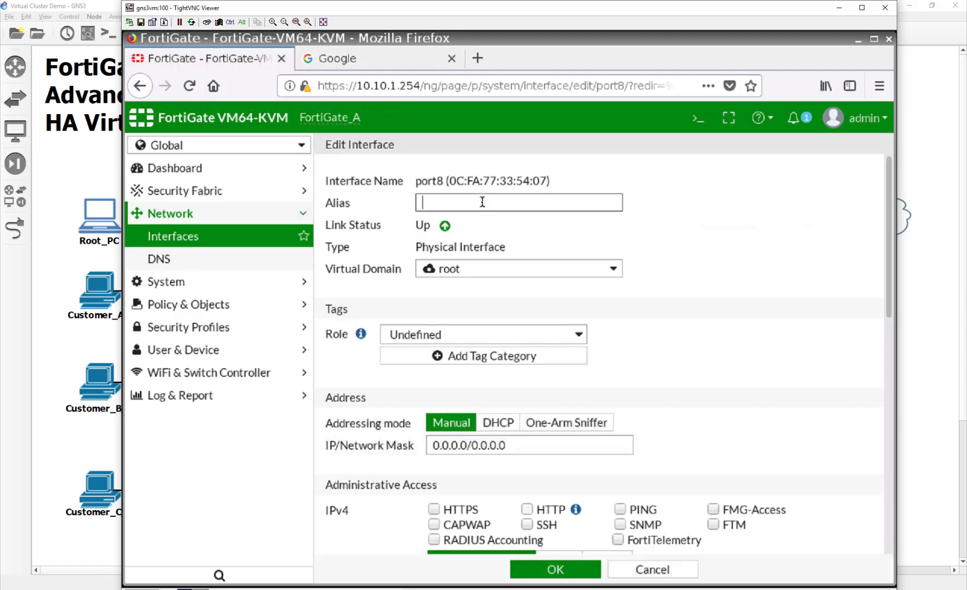
{"action": "type", "text": "CST_C_LAN"}
{"action": "left_click", "coordinate": [511, 269]}
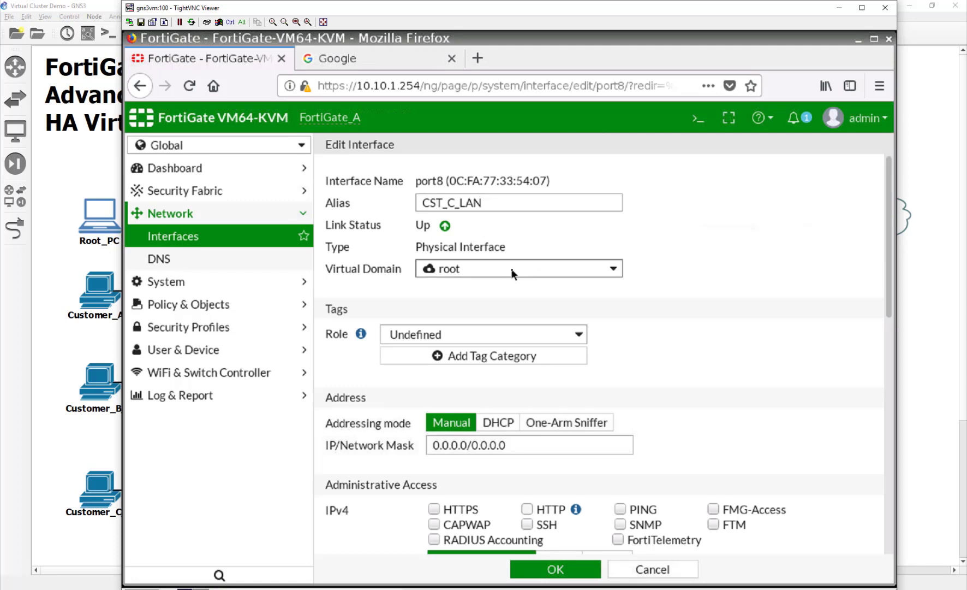
{"action": "left_click", "coordinate": [508, 346]}
{"action": "left_click_drag", "start_coordinate": [511, 445], "coordinate": [394, 438]}
{"action": "type", "text": "10.10."}
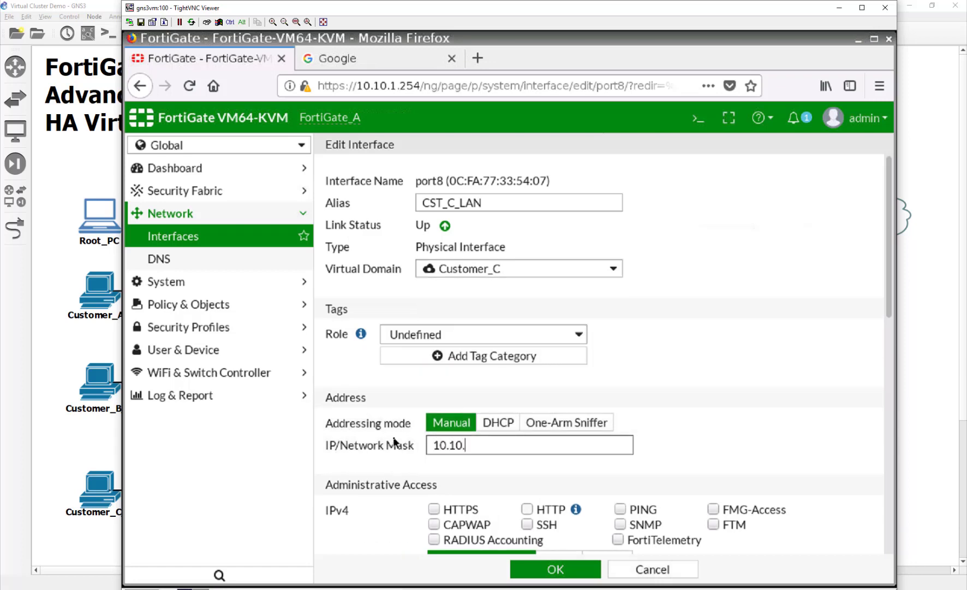
{"action": "type", "text": "4.254/24"}
Allow HTTPS, HTTP, SSH and PING on port8 and enable its DHCP server.
{"action": "left_click", "coordinate": [434, 509]}
{"action": "left_click", "coordinate": [527, 509]}
{"action": "left_click", "coordinate": [528, 523]}
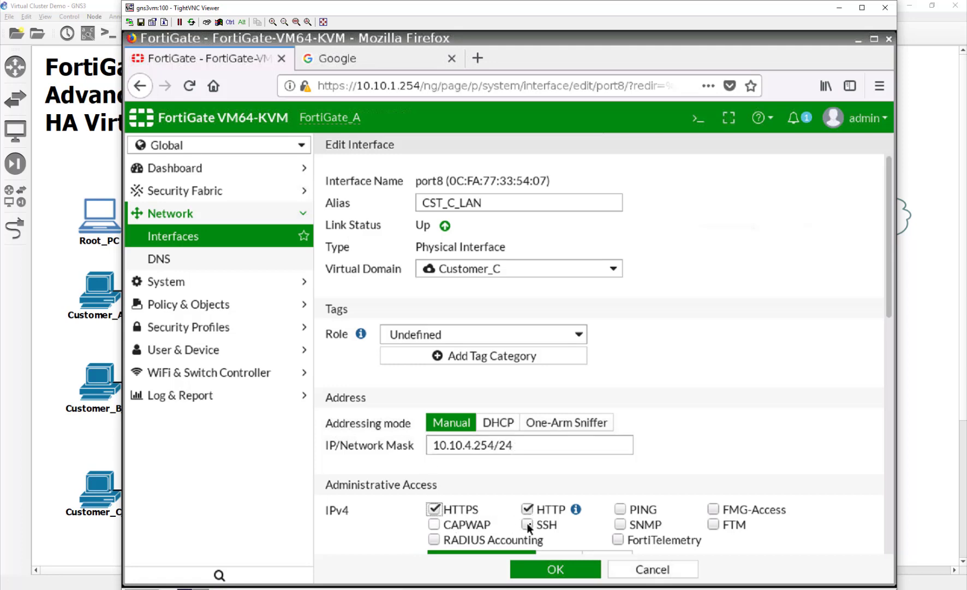
{"action": "left_click", "coordinate": [633, 510]}
{"action": "scroll", "coordinate": [600, 477], "scroll_direction": "down", "scroll_amount": 5}
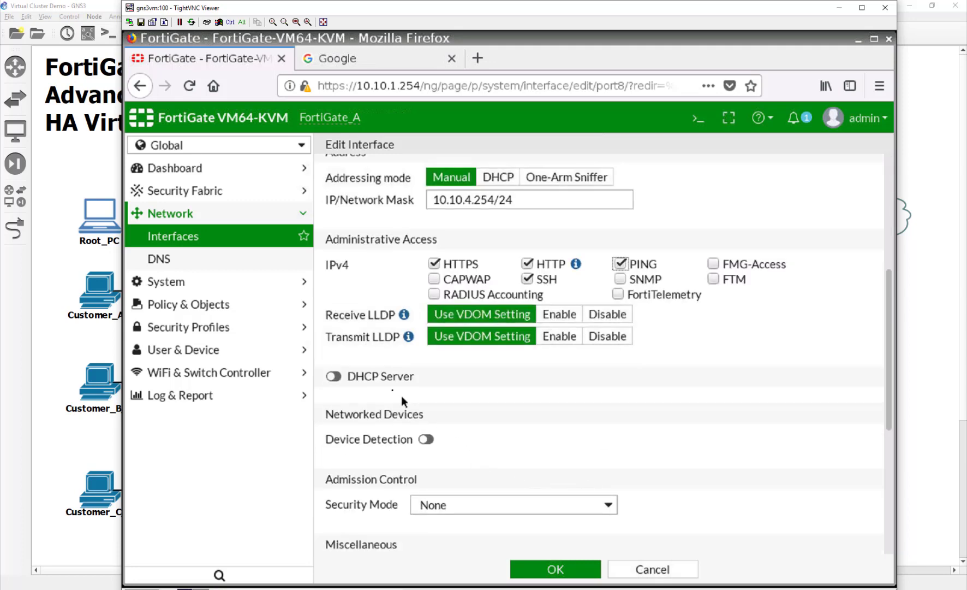
{"action": "left_click", "coordinate": [333, 377]}
{"action": "scroll", "coordinate": [514, 397], "scroll_direction": "down", "scroll_amount": 4}
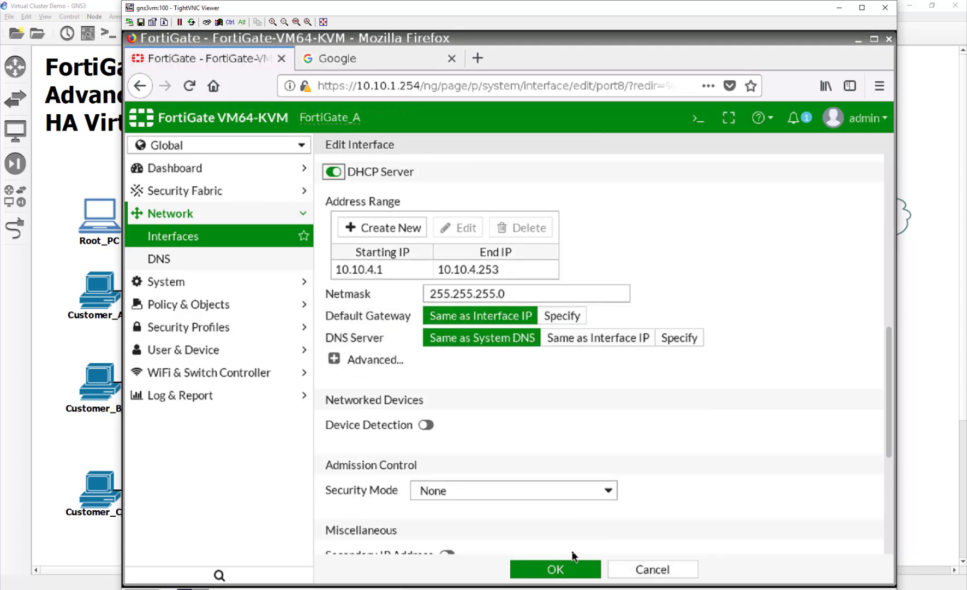
Confirm port8's CST_C_LAN settings with OK to return to the Interfaces list.
{"action": "left_click", "coordinate": [575, 570]}
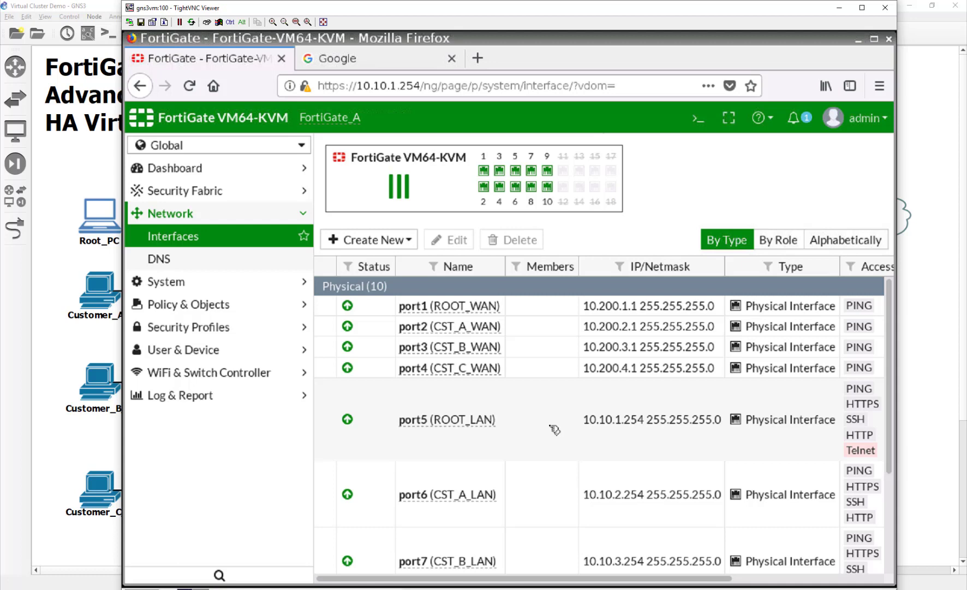
Start a new administrator under System > Administrators, entering its username and password twice.
{"action": "left_click", "coordinate": [234, 282]}
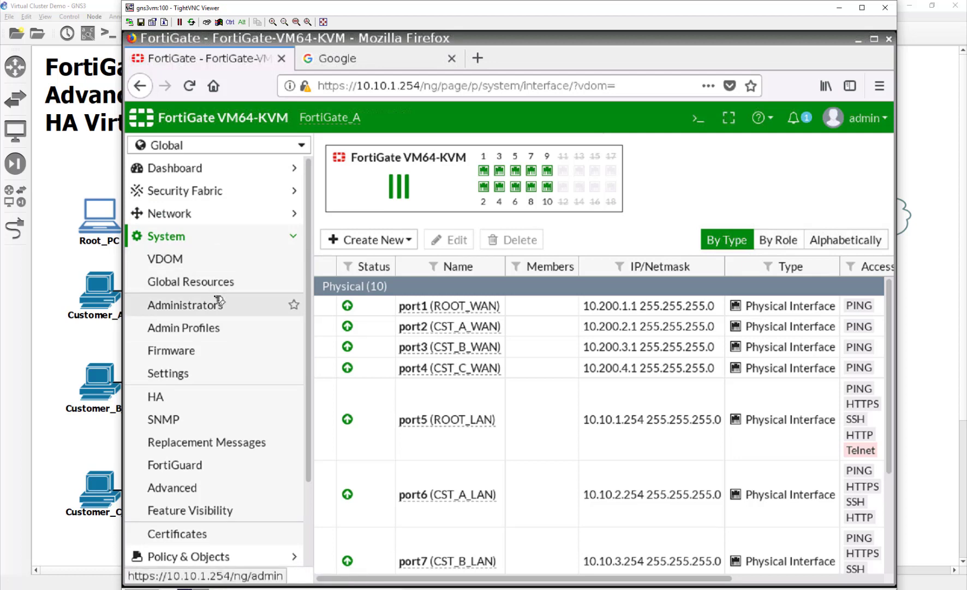
{"action": "left_click", "coordinate": [220, 305]}
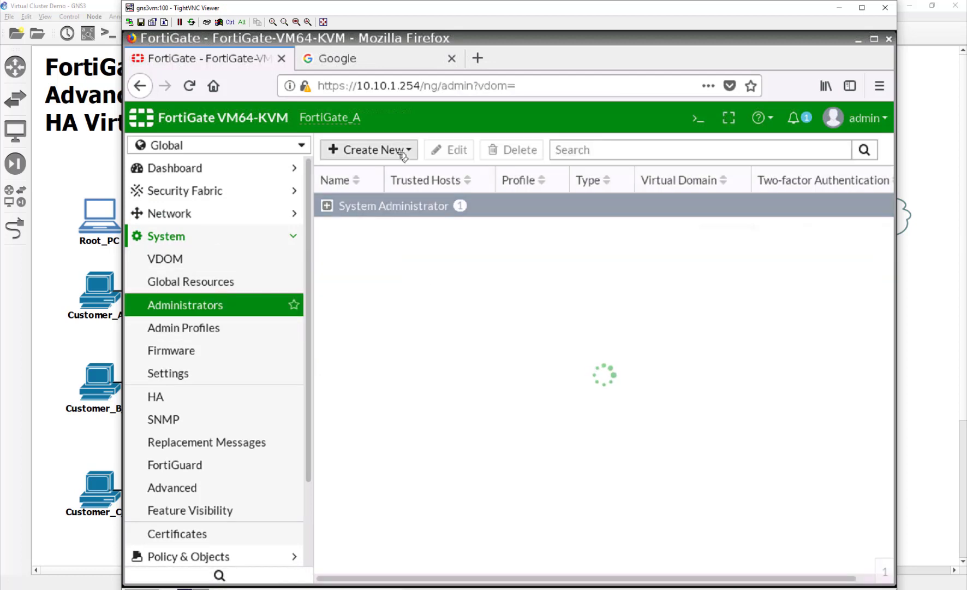
{"action": "left_click", "coordinate": [369, 149]}
{"action": "left_click", "coordinate": [395, 169]}
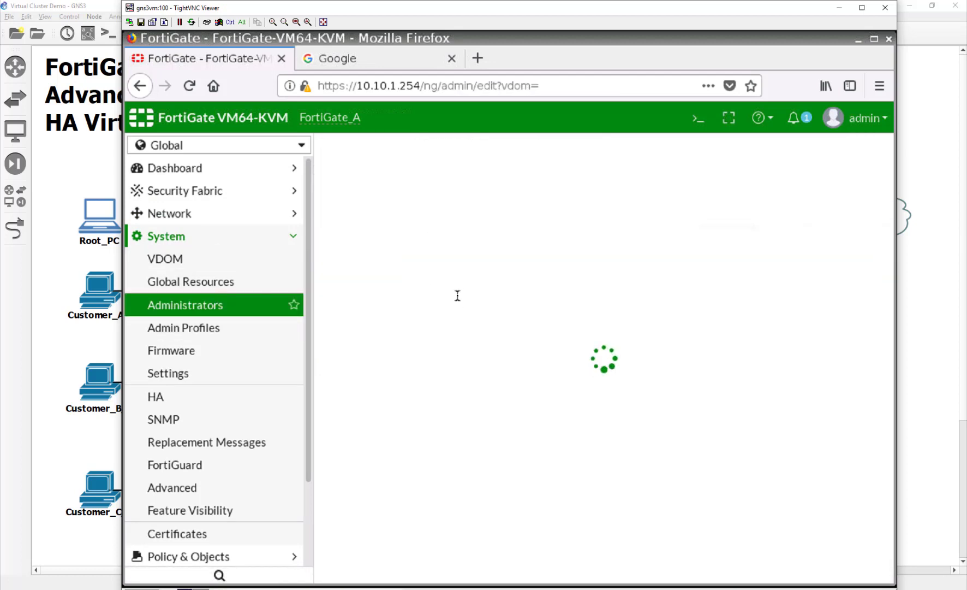
{"action": "left_click", "coordinate": [530, 182]}
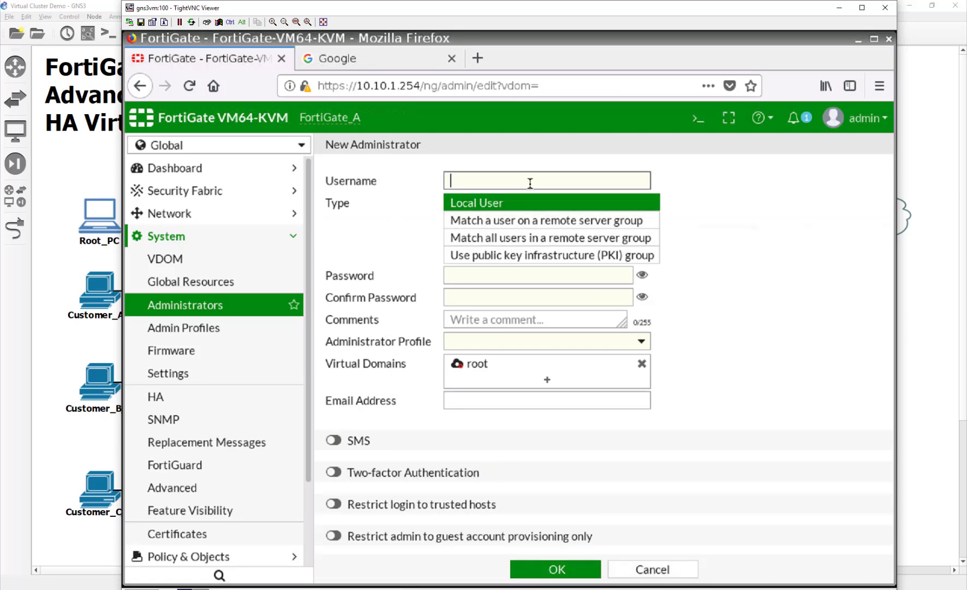
{"action": "type", "text": "Bob"}
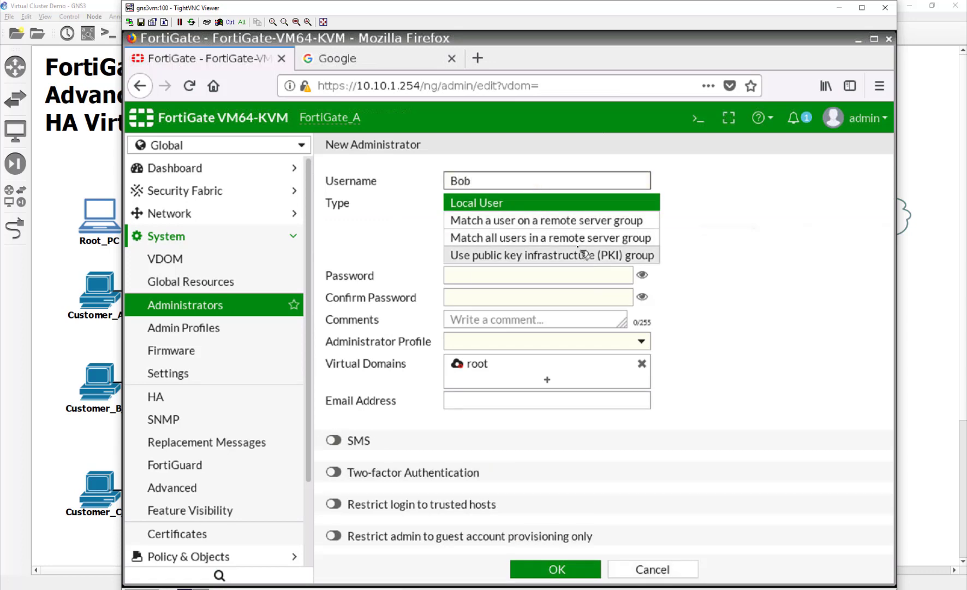
{"action": "left_click", "coordinate": [577, 273]}
{"action": "type", "text": "fortinet"}
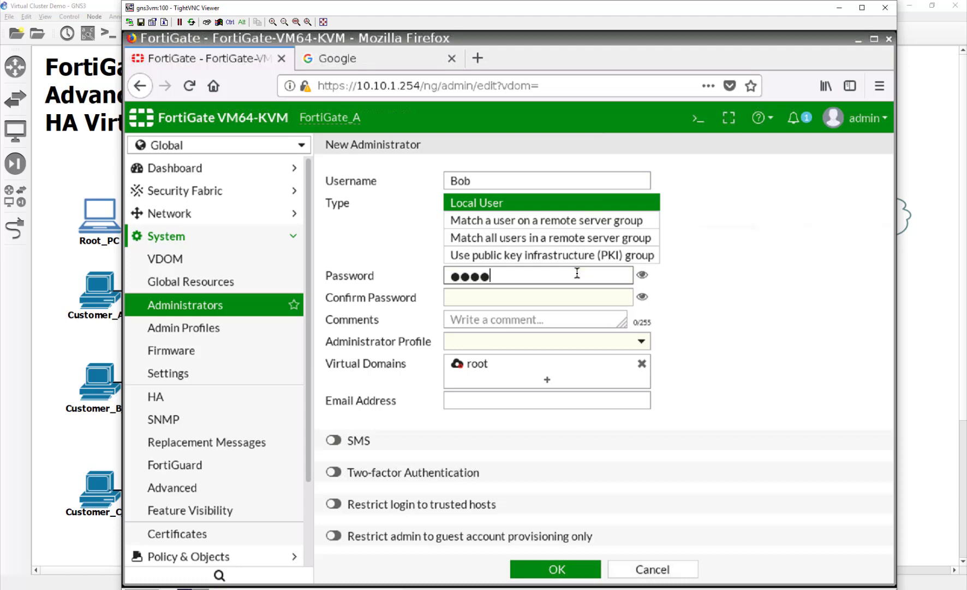
{"action": "key", "text": "Tab"}
{"action": "key", "text": "Tab"}
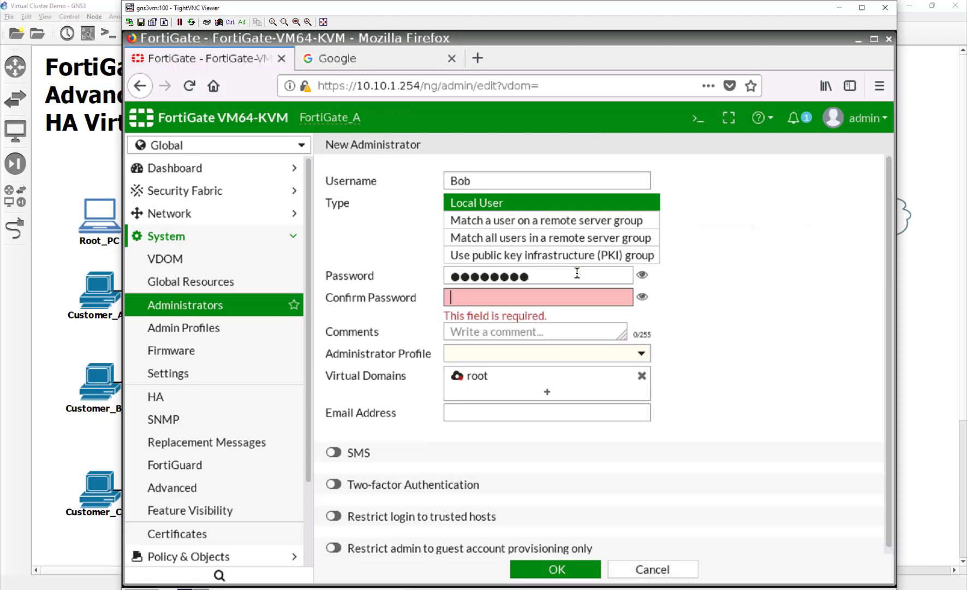
{"action": "type", "text": "fortinet"}
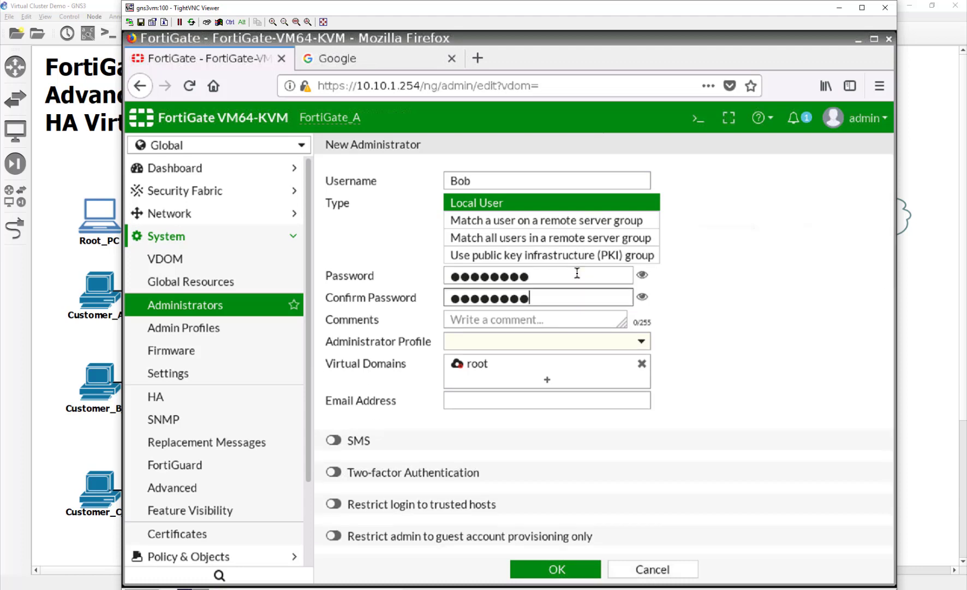
Restrict the administrator to the Customer_A VDOM with the prof_admin profile and save it.
{"action": "left_click", "coordinate": [643, 364]}
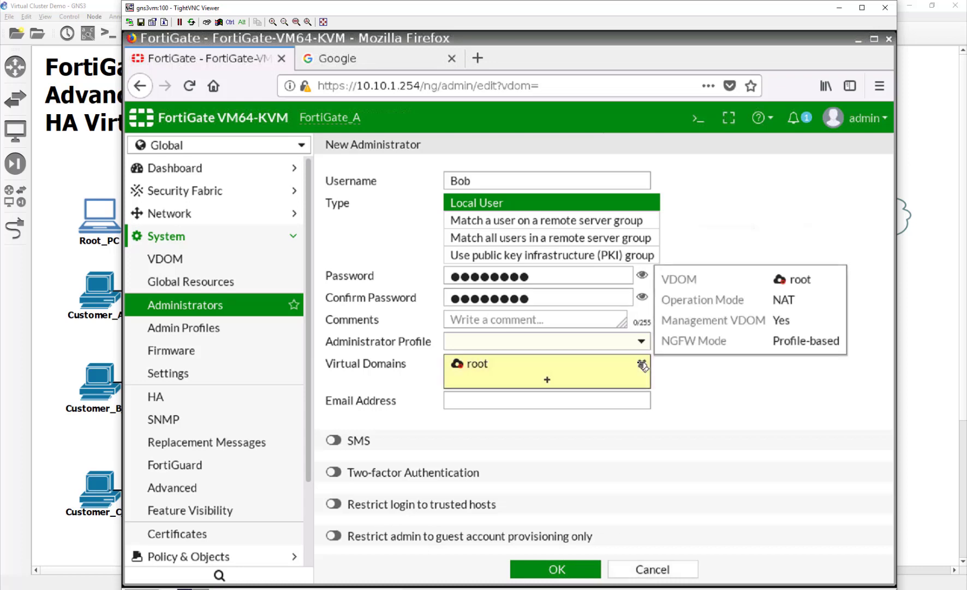
{"action": "left_click", "coordinate": [642, 365]}
{"action": "left_click", "coordinate": [550, 363]}
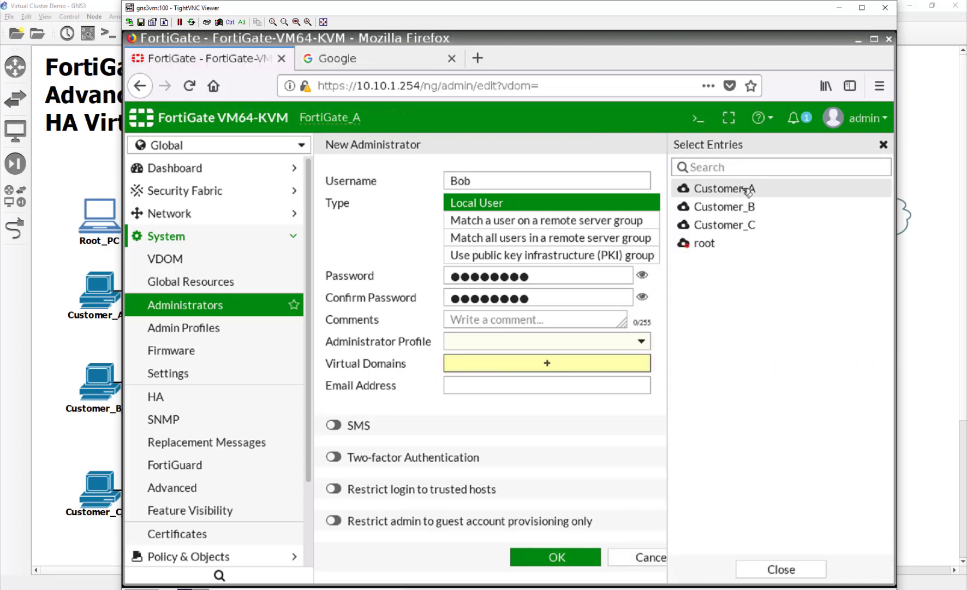
{"action": "left_click", "coordinate": [748, 189]}
{"action": "left_click", "coordinate": [562, 339]}
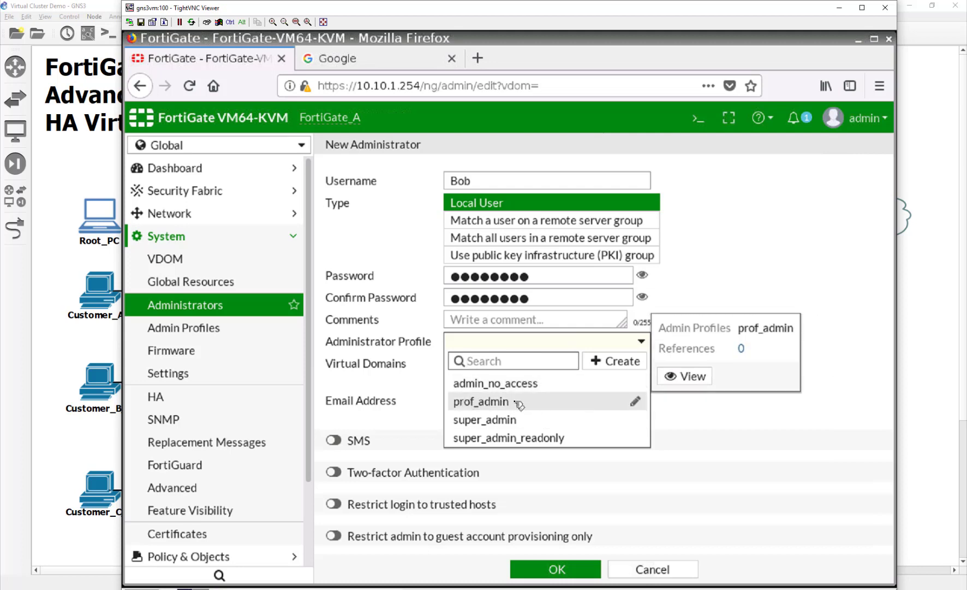
{"action": "left_click", "coordinate": [516, 402]}
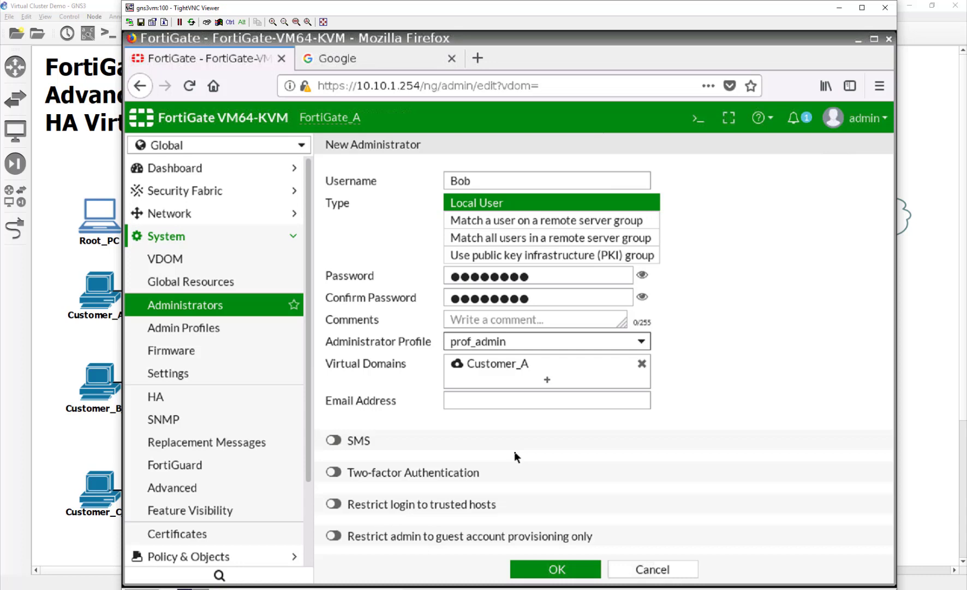
{"action": "left_click", "coordinate": [557, 569]}
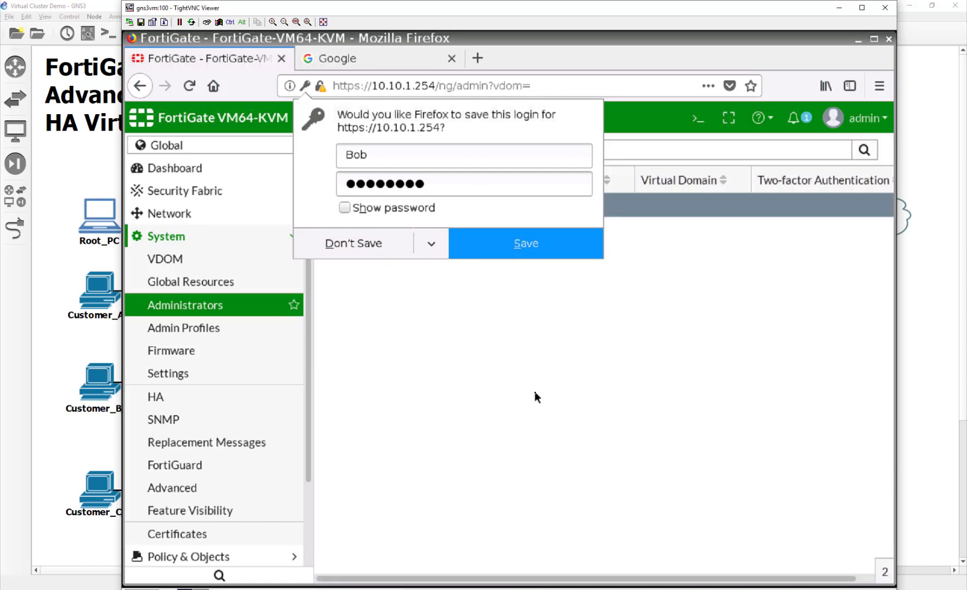
{"action": "left_click", "coordinate": [407, 240]}
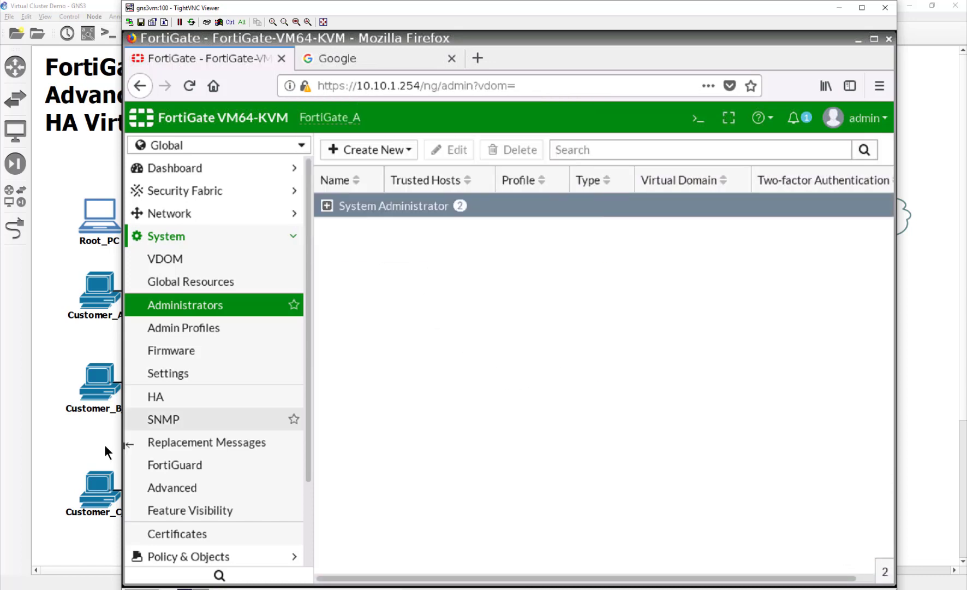
{"action": "left_click", "coordinate": [64, 361]}
Select the Customer_A, Customer_B and Customer_C PCs in GNS3 and start them.
{"action": "left_click_drag", "start_coordinate": [92, 554], "coordinate": [97, 286]}
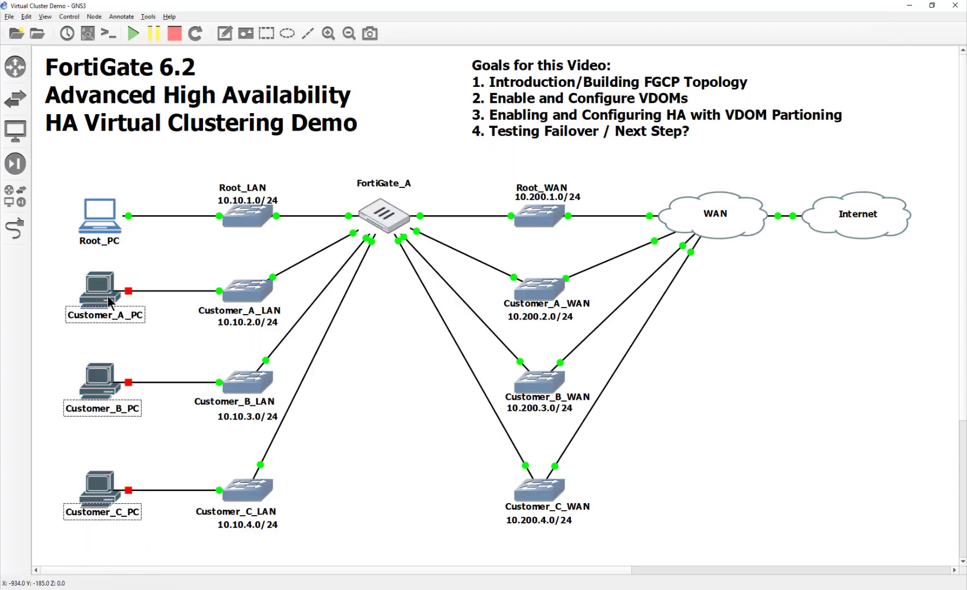
{"action": "right_click", "coordinate": [105, 293]}
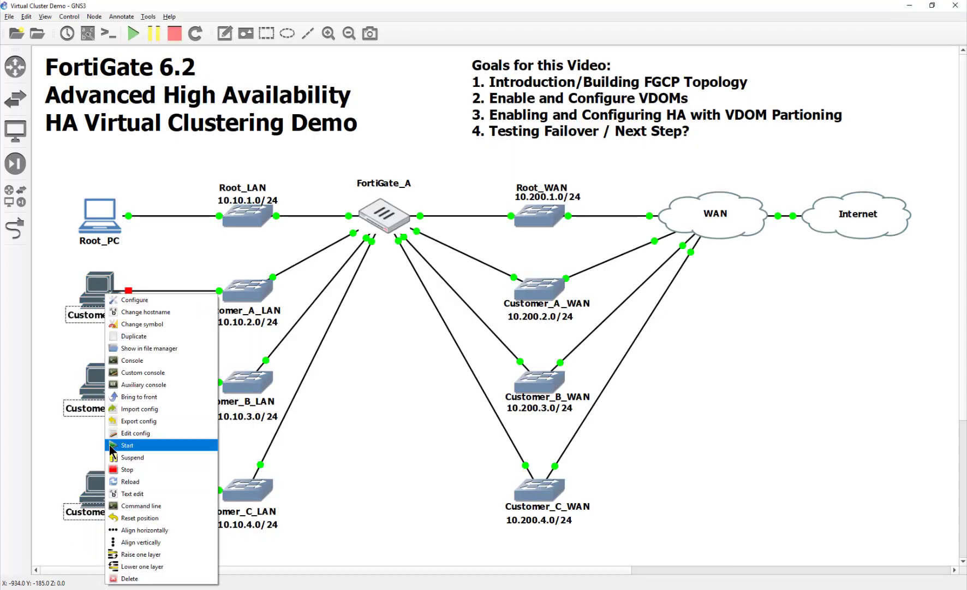
{"action": "left_click", "coordinate": [109, 446]}
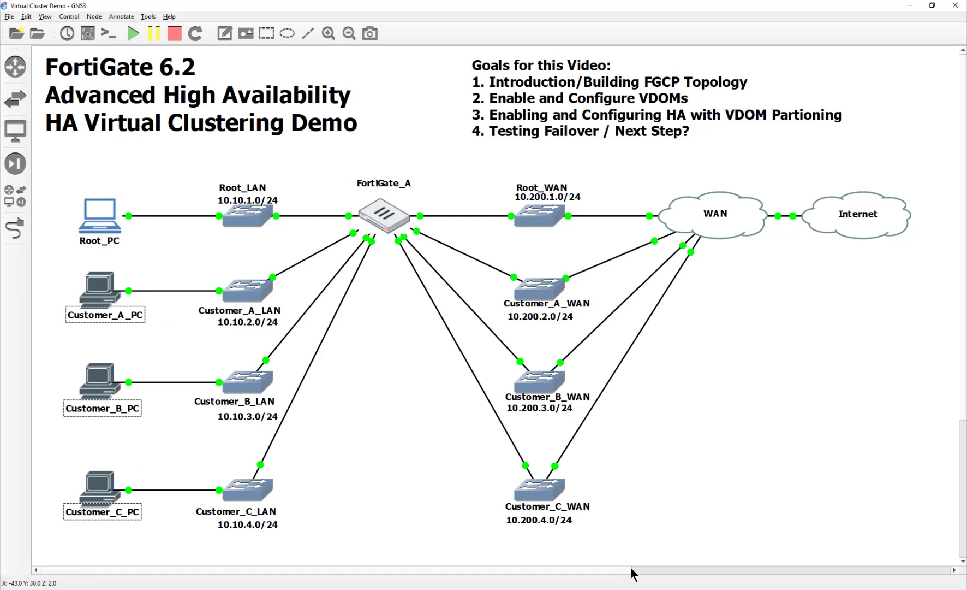
{"action": "left_click", "coordinate": [636, 588]}
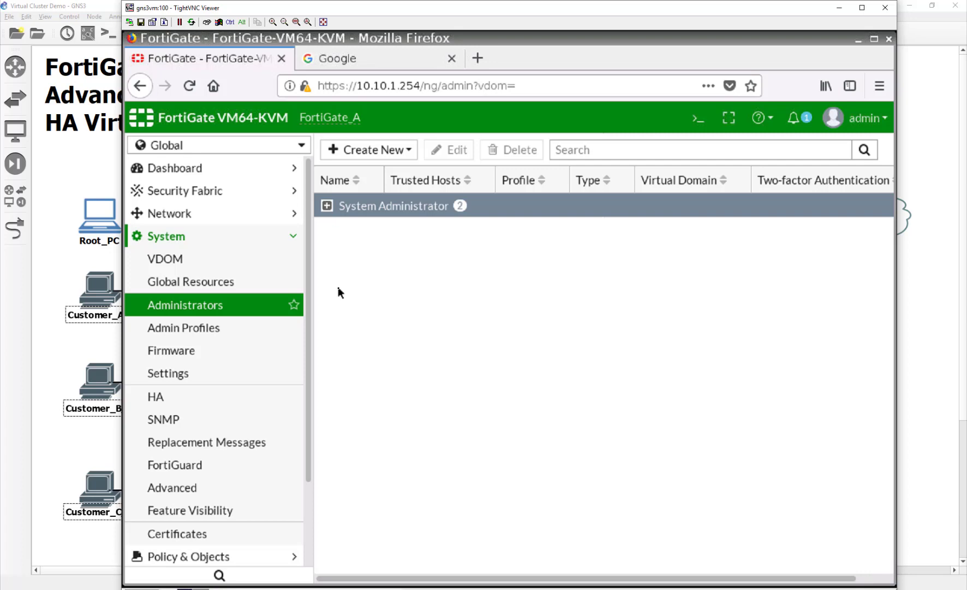
Switch to the Customer_B VDOM and view its Network interfaces list.
{"action": "left_click", "coordinate": [301, 146]}
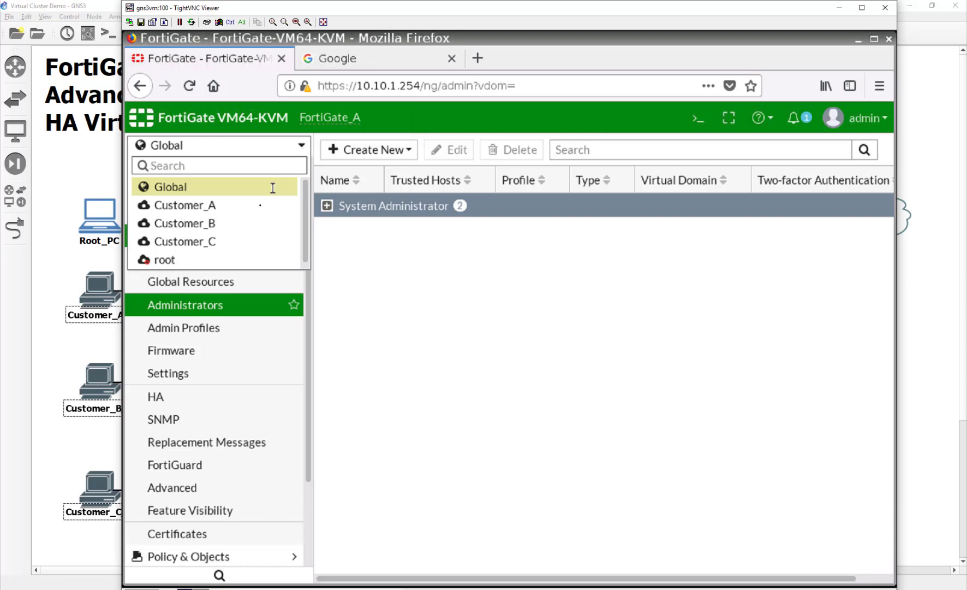
{"action": "mouse_move", "coordinate": [263, 234]}
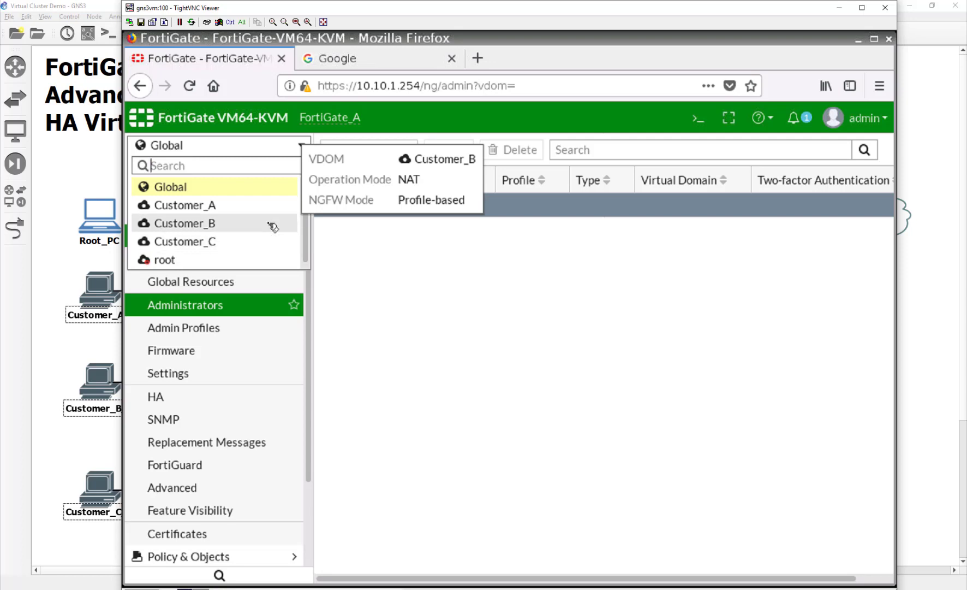
{"action": "left_click", "coordinate": [272, 225]}
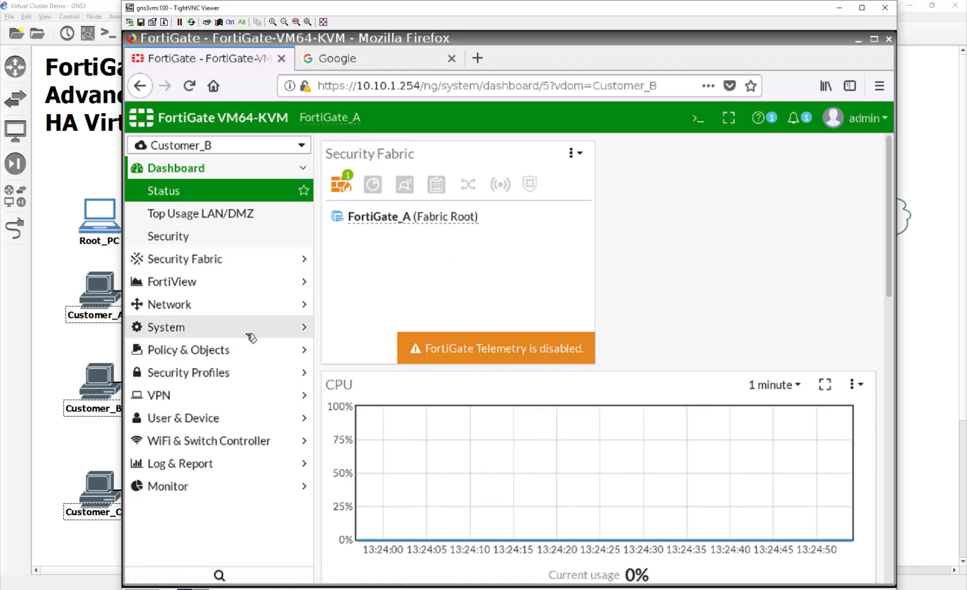
{"action": "left_click", "coordinate": [249, 304]}
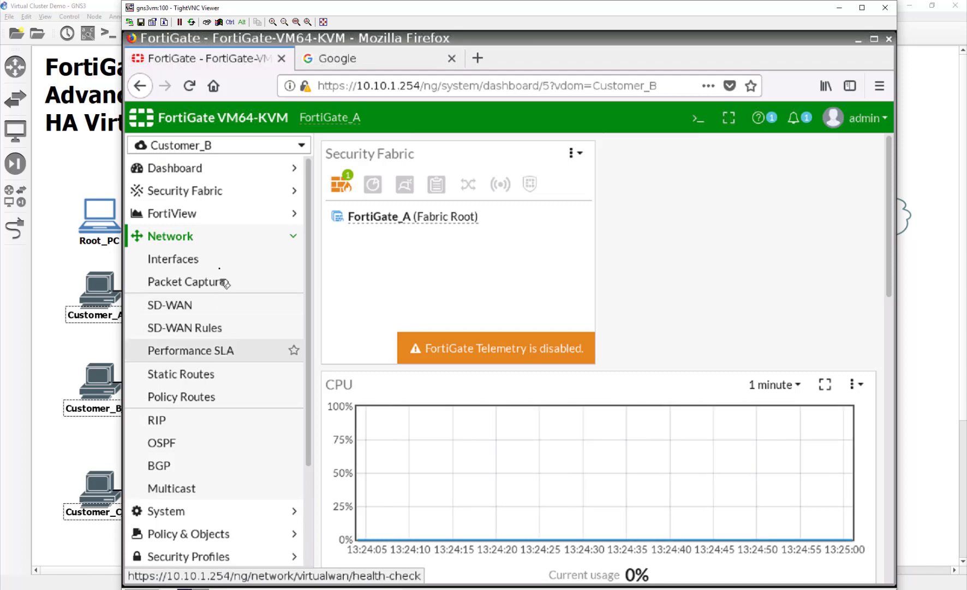
{"action": "left_click", "coordinate": [218, 264]}
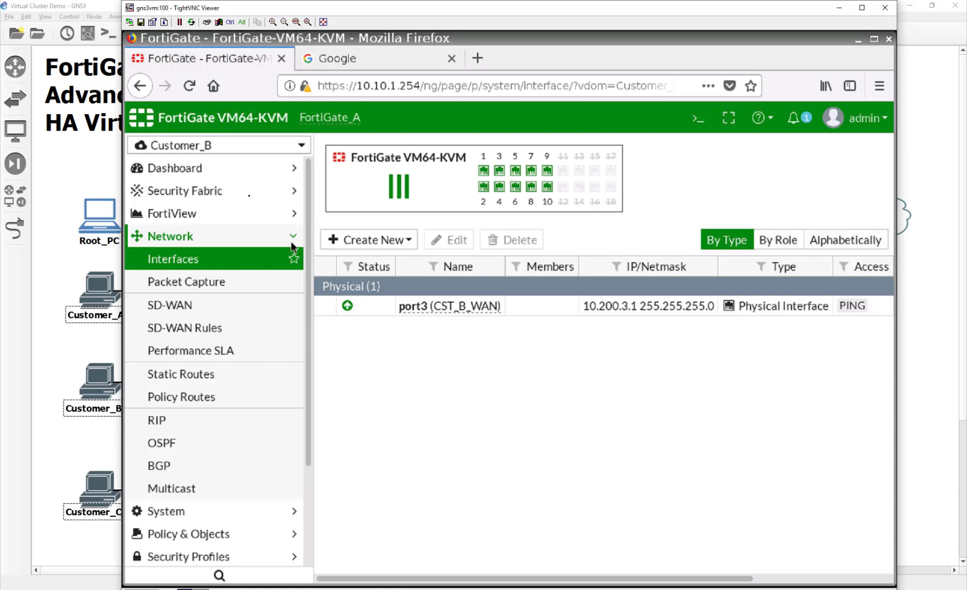
Cycle through the Customer_A and Customer_C VDOMs, ending in the Global view.
{"action": "left_click", "coordinate": [258, 146]}
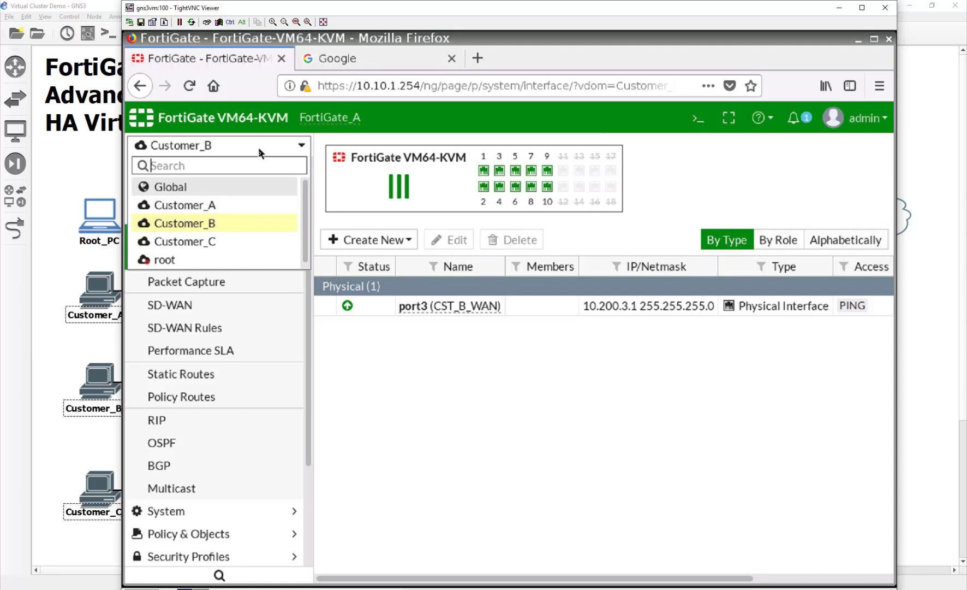
{"action": "left_click", "coordinate": [262, 205]}
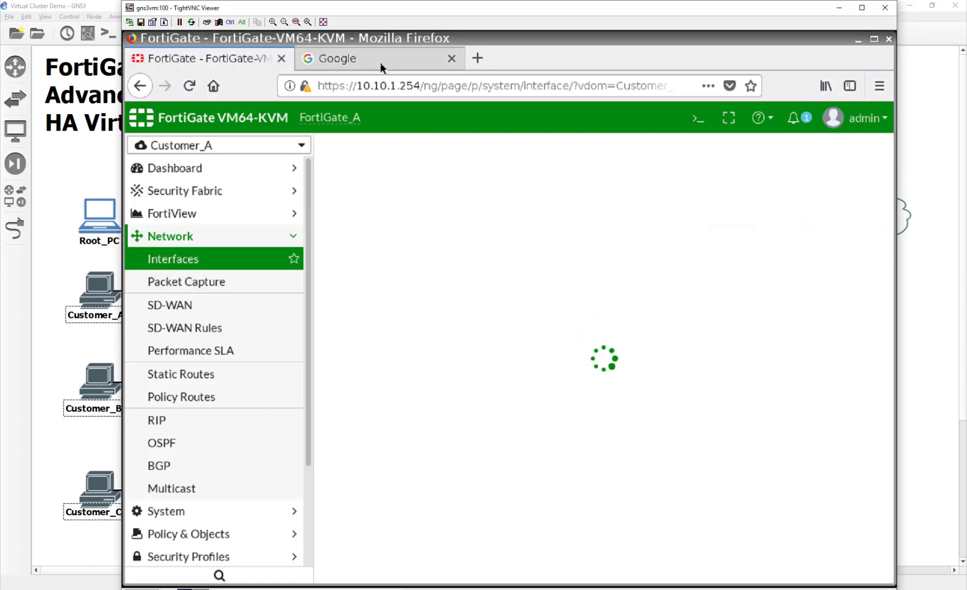
{"action": "left_click", "coordinate": [267, 151]}
{"action": "left_click", "coordinate": [260, 242]}
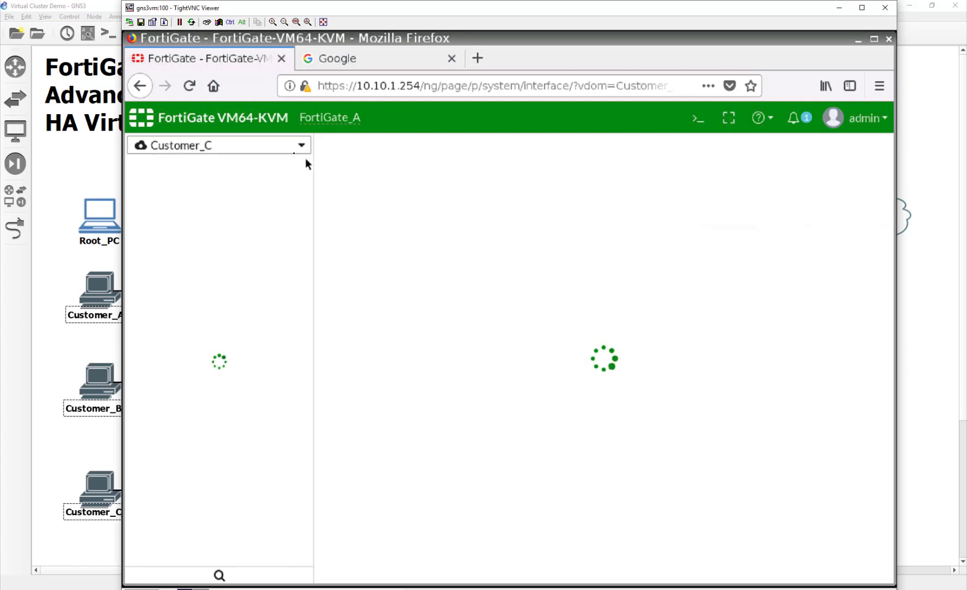
{"action": "left_click", "coordinate": [289, 147]}
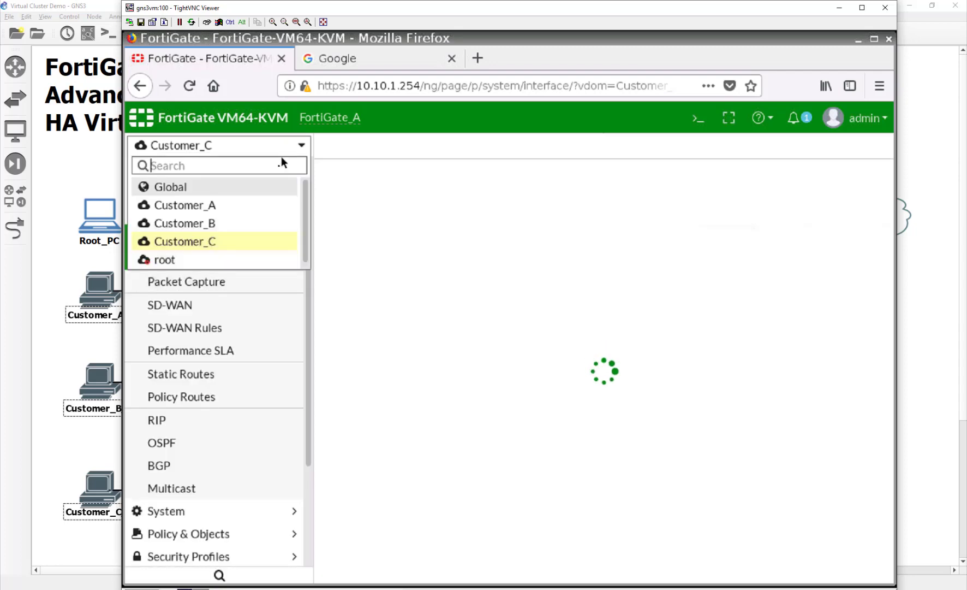
{"action": "left_click", "coordinate": [276, 187]}
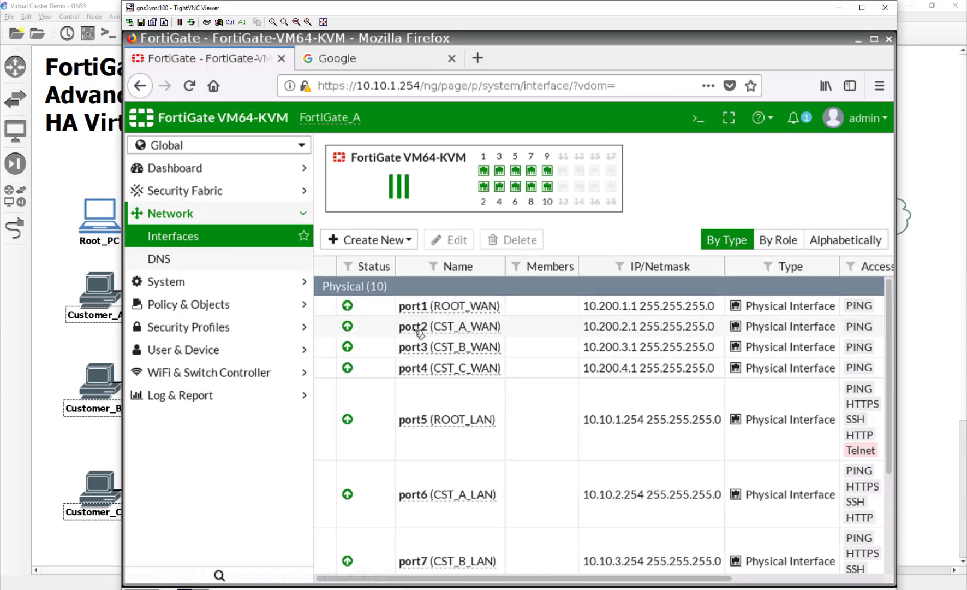
{"action": "left_click_drag", "start_coordinate": [557, 578], "coordinate": [813, 583]}
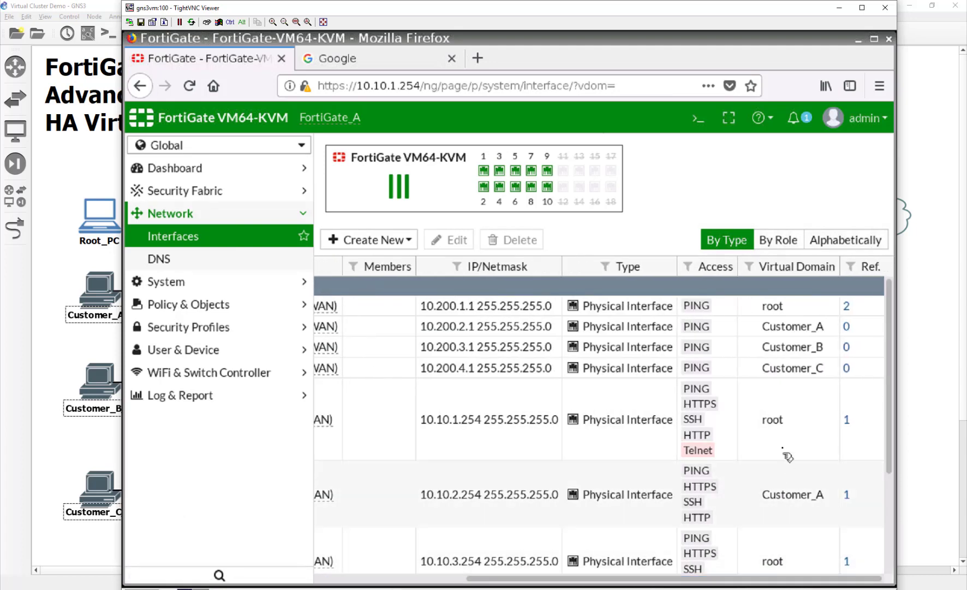
{"action": "scroll", "coordinate": [786, 452], "scroll_direction": "down", "scroll_amount": 2}
{"action": "scroll", "coordinate": [786, 452], "scroll_direction": "down", "scroll_amount": 2}
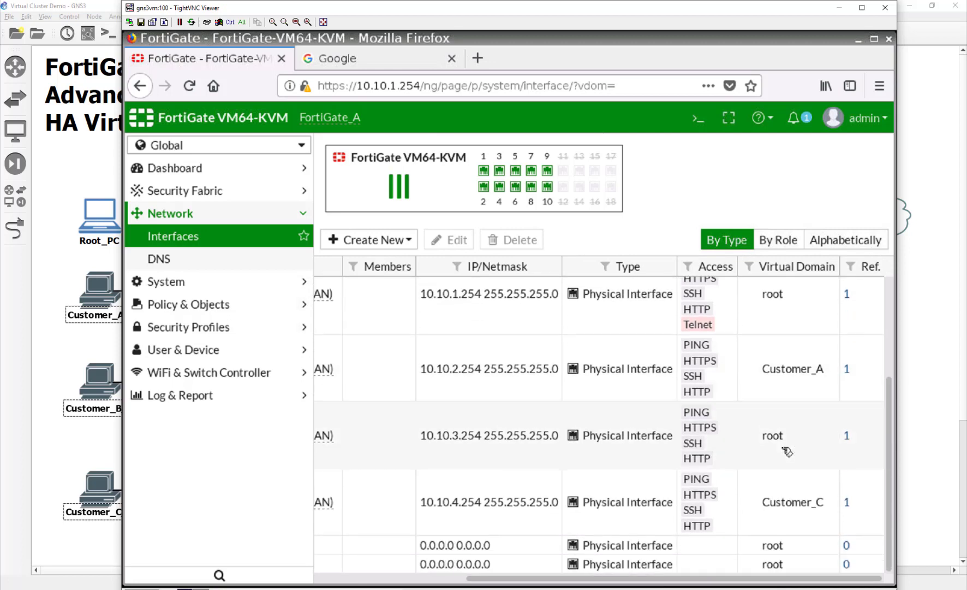
{"action": "scroll", "coordinate": [782, 525], "scroll_direction": "up", "scroll_amount": 3}
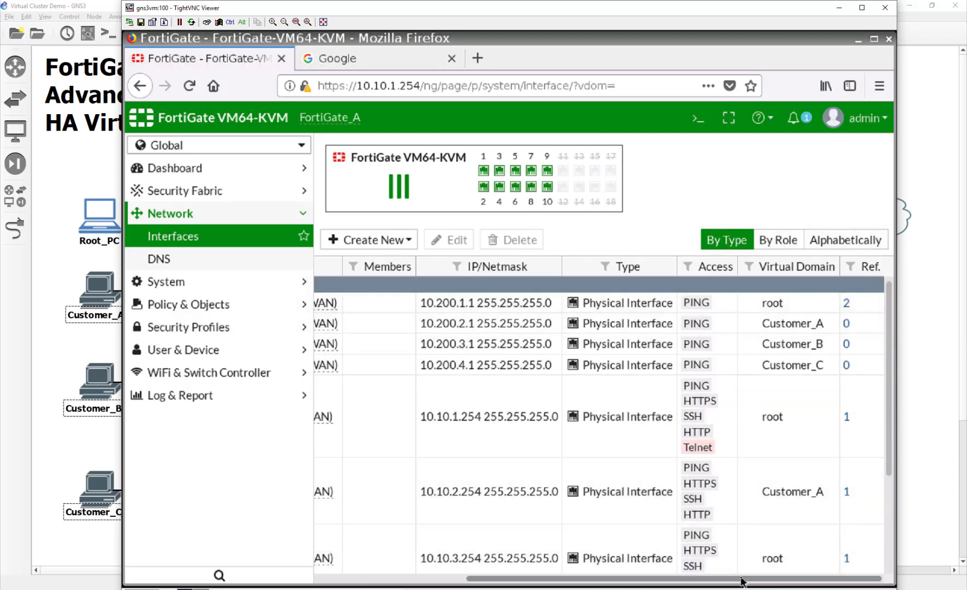
{"action": "left_click_drag", "start_coordinate": [745, 579], "coordinate": [719, 578]}
{"action": "scroll", "coordinate": [759, 519], "scroll_direction": "down", "scroll_amount": 2}
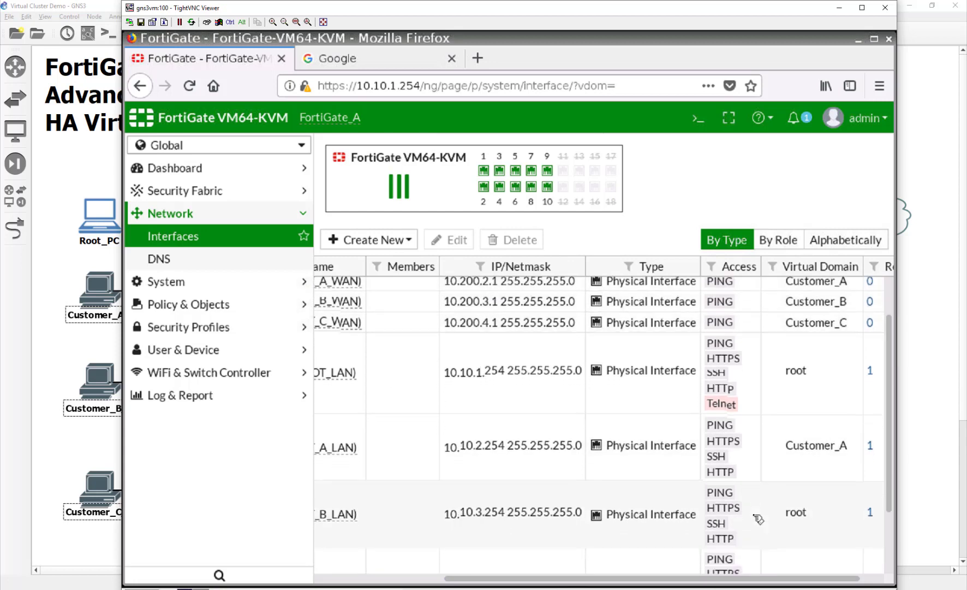
{"action": "scroll", "coordinate": [758, 519], "scroll_direction": "down", "scroll_amount": 3}
Open port7 (CST_B_LAN) and review its settings, noting its virtual domain is root.
{"action": "double_click", "coordinate": [795, 435]}
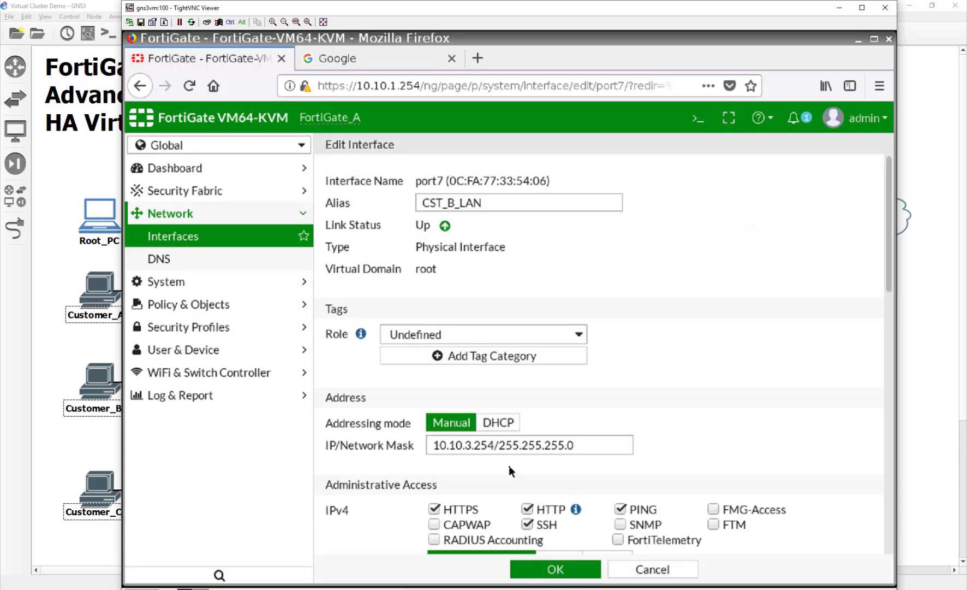
{"action": "scroll", "coordinate": [523, 378], "scroll_direction": "down", "scroll_amount": 3}
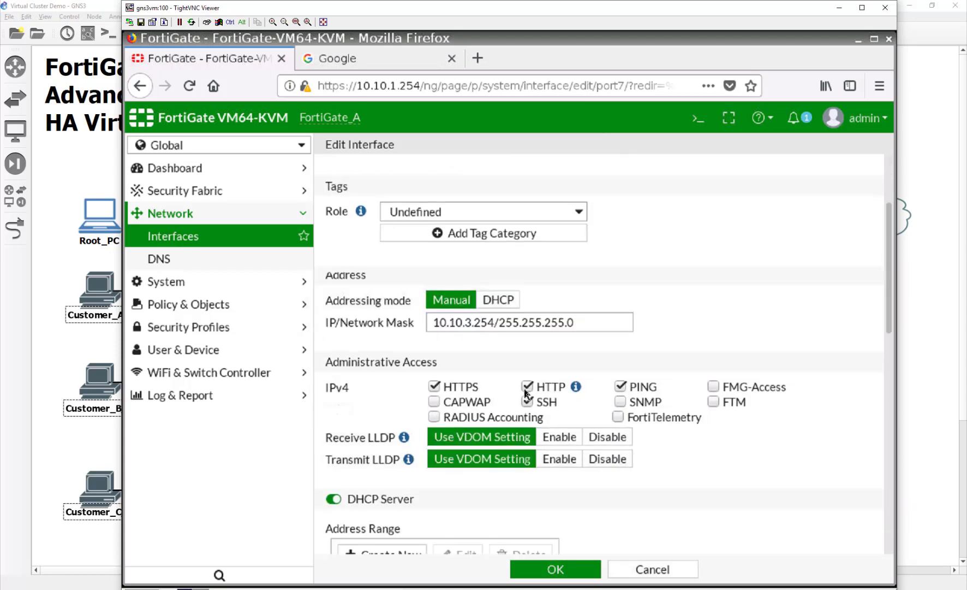
{"action": "scroll", "coordinate": [544, 463], "scroll_direction": "down", "scroll_amount": 3}
{"action": "scroll", "coordinate": [550, 464], "scroll_direction": "up", "scroll_amount": 6}
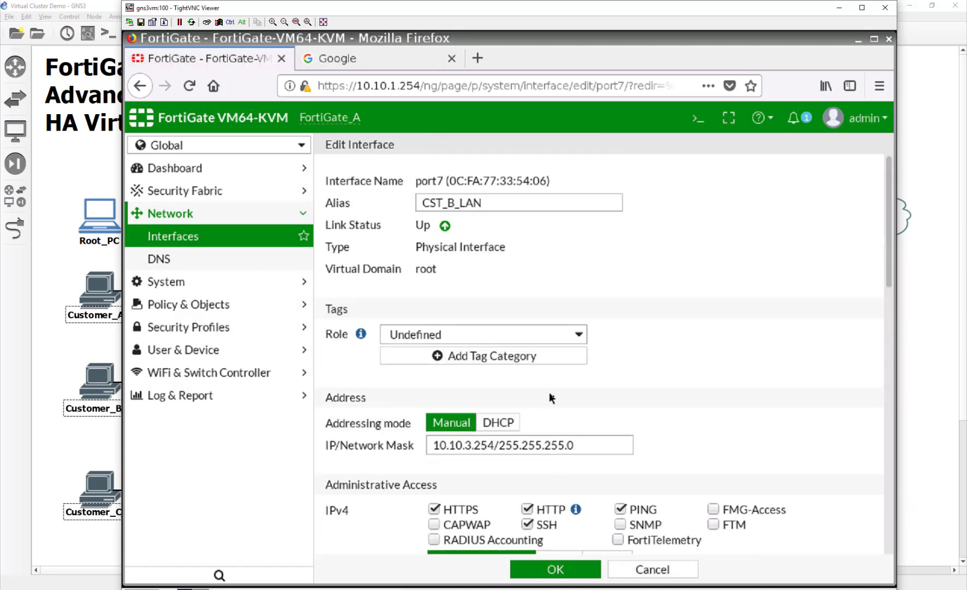
{"action": "scroll", "coordinate": [673, 383], "scroll_direction": "down", "scroll_amount": 7}
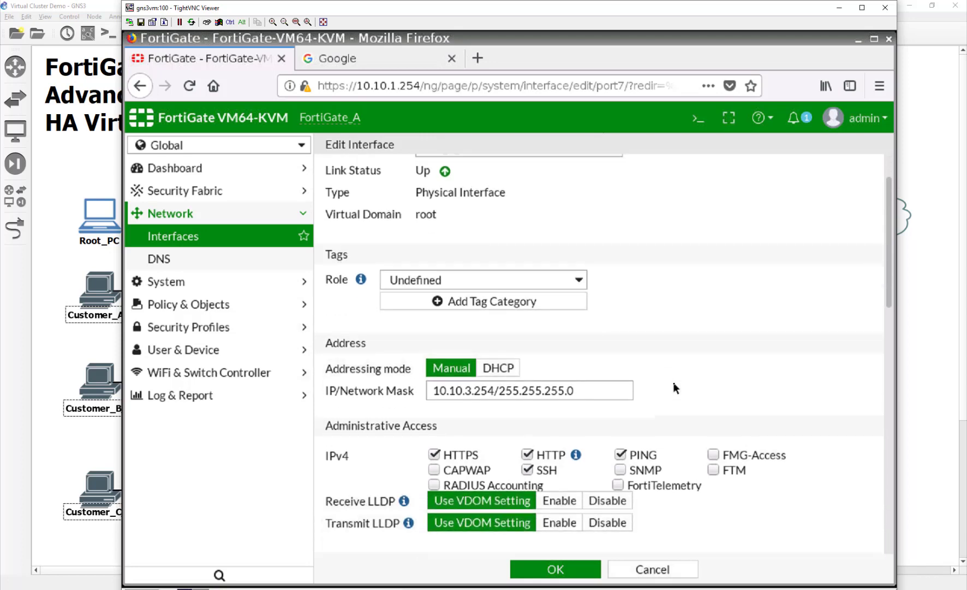
{"action": "scroll", "coordinate": [673, 382], "scroll_direction": "down", "scroll_amount": 7}
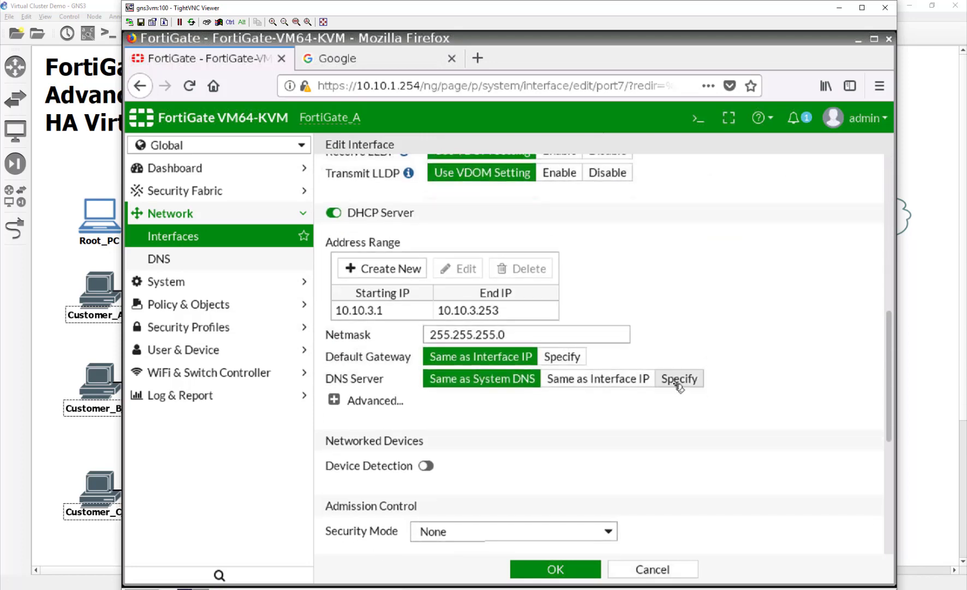
{"action": "scroll", "coordinate": [673, 387], "scroll_direction": "down", "scroll_amount": 3}
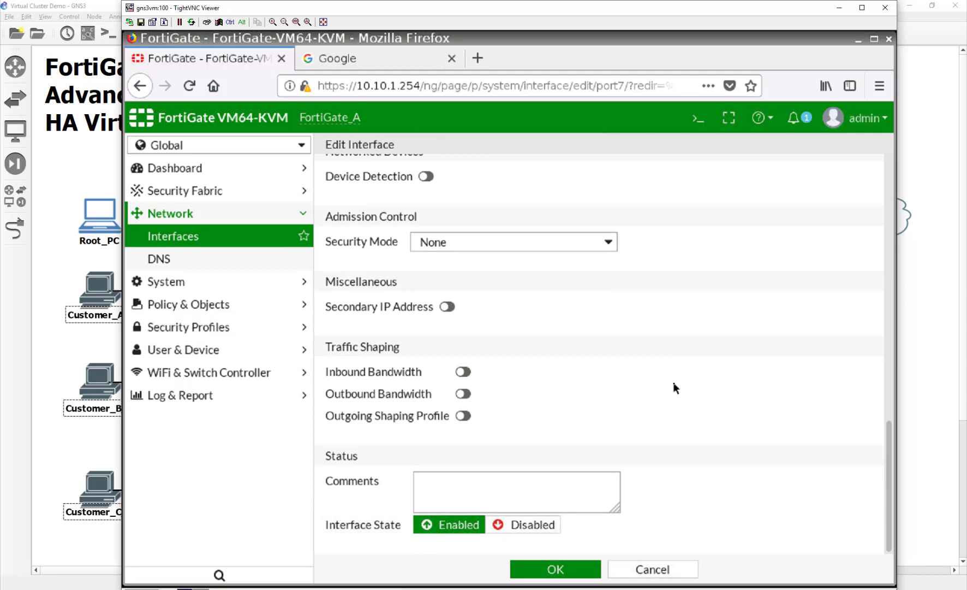
{"action": "scroll", "coordinate": [673, 382], "scroll_direction": "up", "scroll_amount": 18}
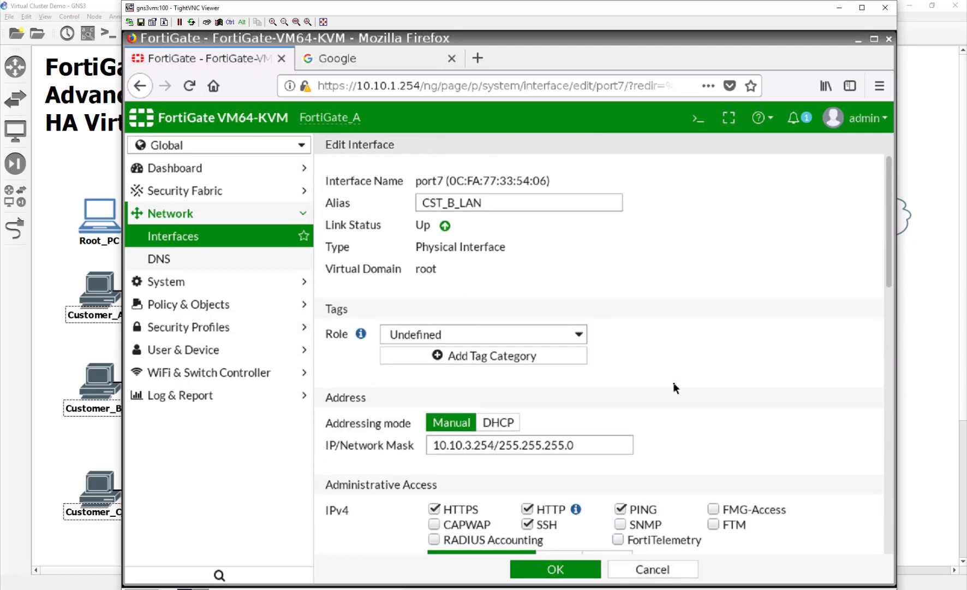
{"action": "double_click", "coordinate": [425, 268]}
{"action": "left_click", "coordinate": [458, 268]}
{"action": "double_click", "coordinate": [459, 268]}
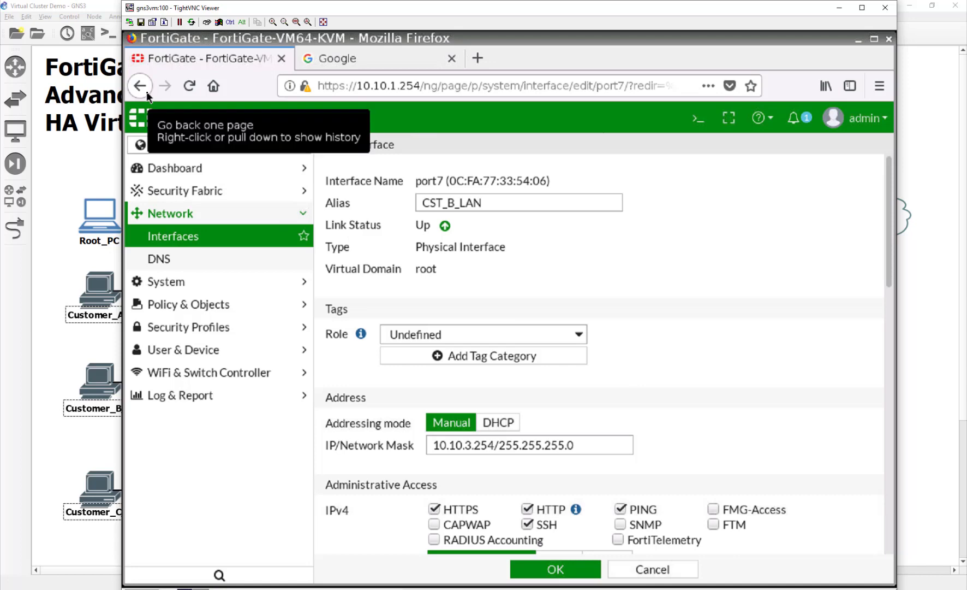
Check port7's references and delete the System DHCP Server entry that uses it.
{"action": "left_click", "coordinate": [191, 236]}
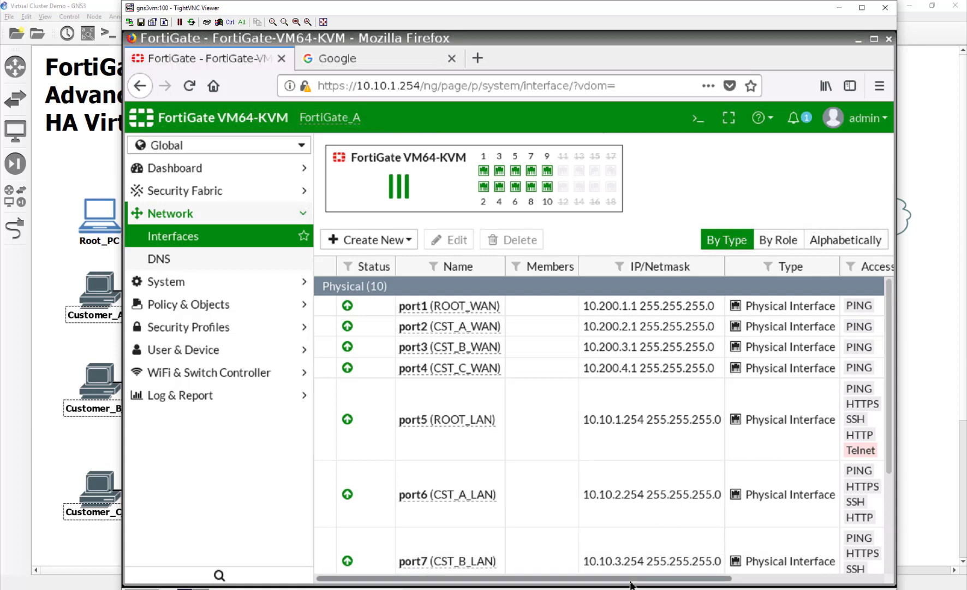
{"action": "left_click", "coordinate": [733, 579]}
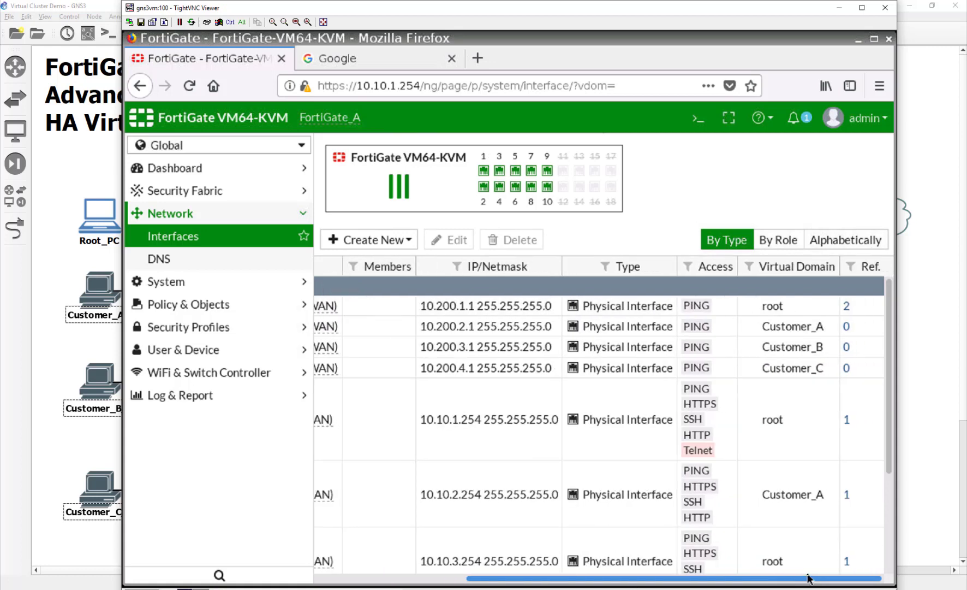
{"action": "scroll", "coordinate": [780, 455], "scroll_direction": "down", "scroll_amount": 1}
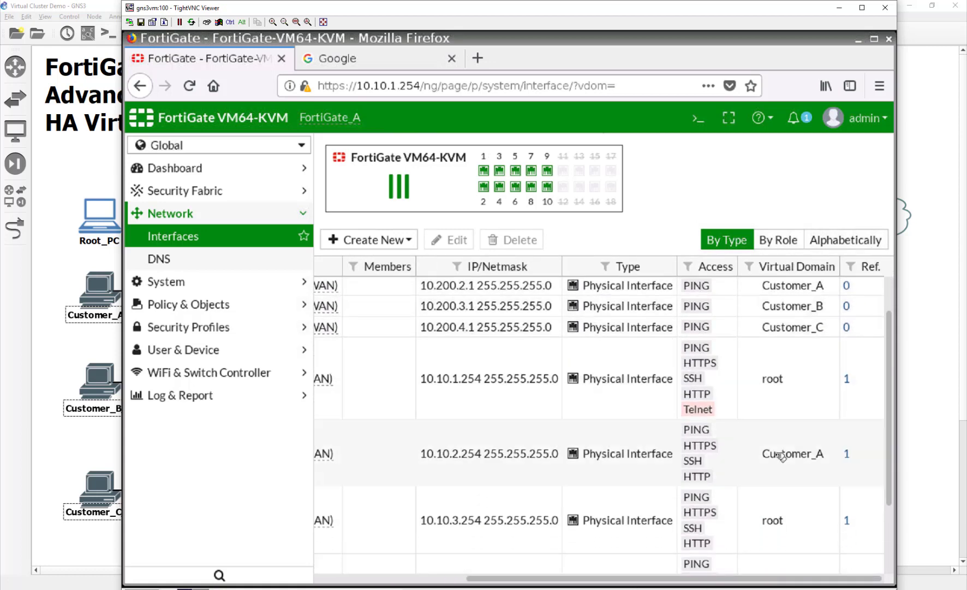
{"action": "left_click", "coordinate": [847, 521]}
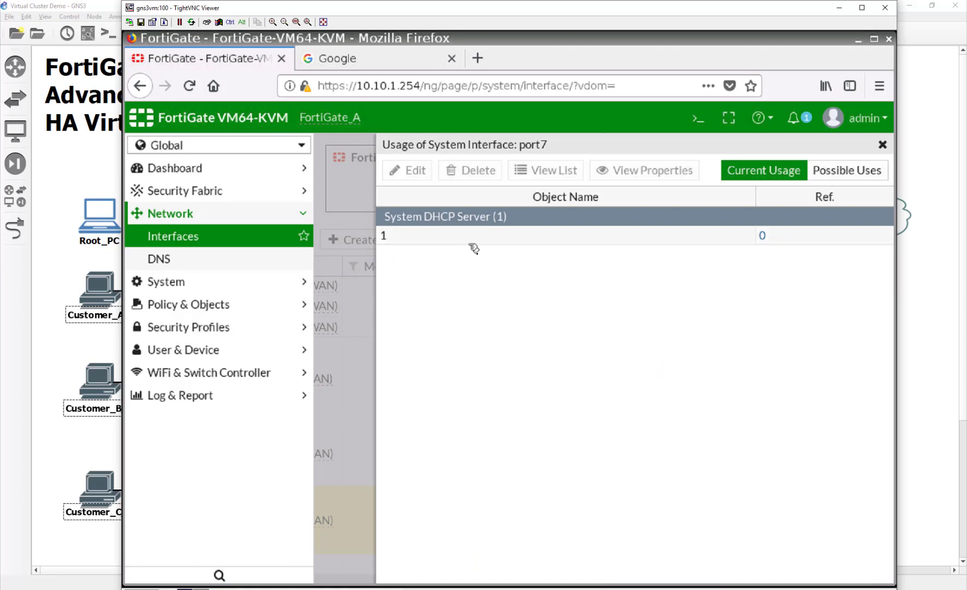
{"action": "left_click", "coordinate": [468, 235]}
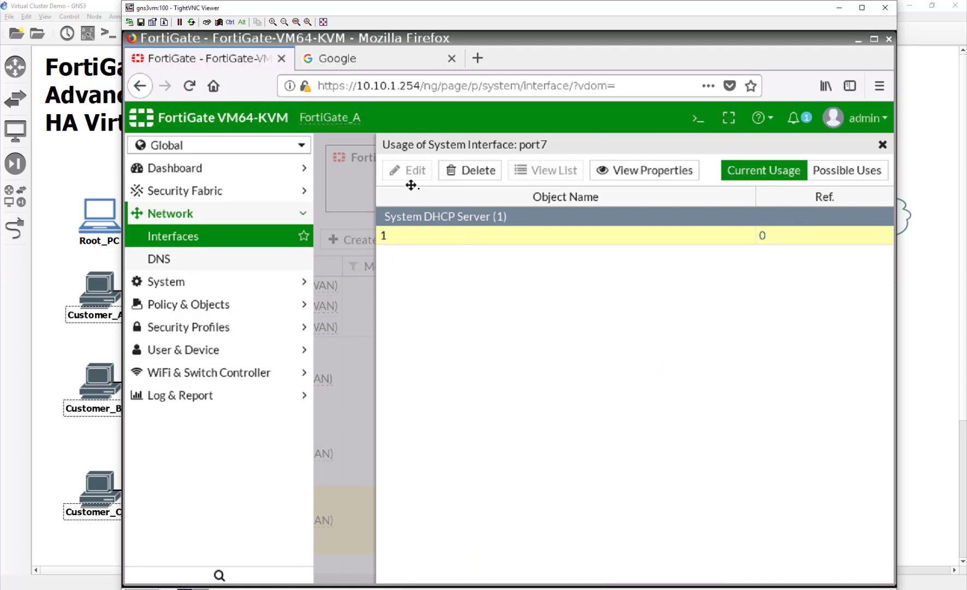
{"action": "left_click", "coordinate": [476, 173]}
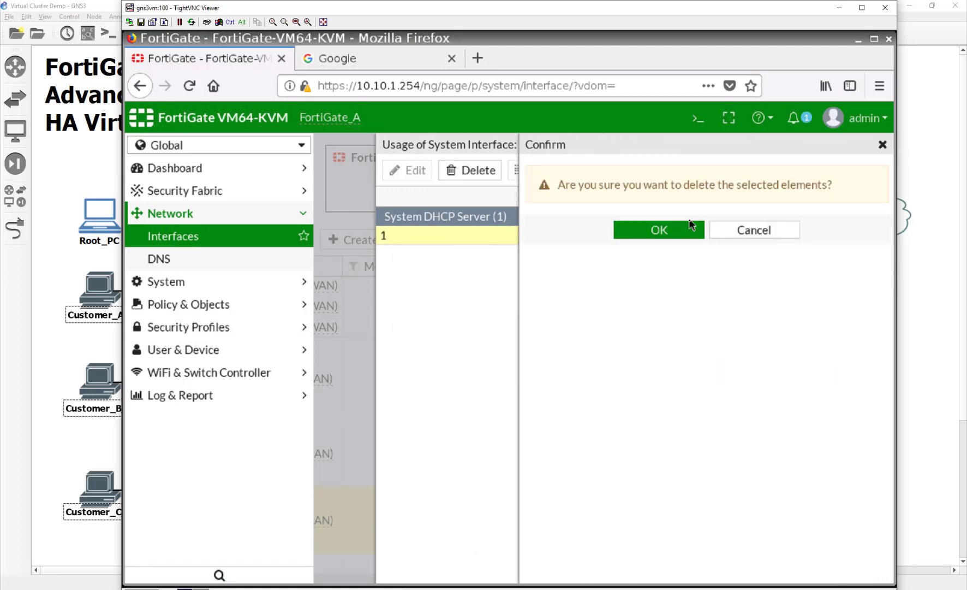
{"action": "left_click", "coordinate": [681, 230]}
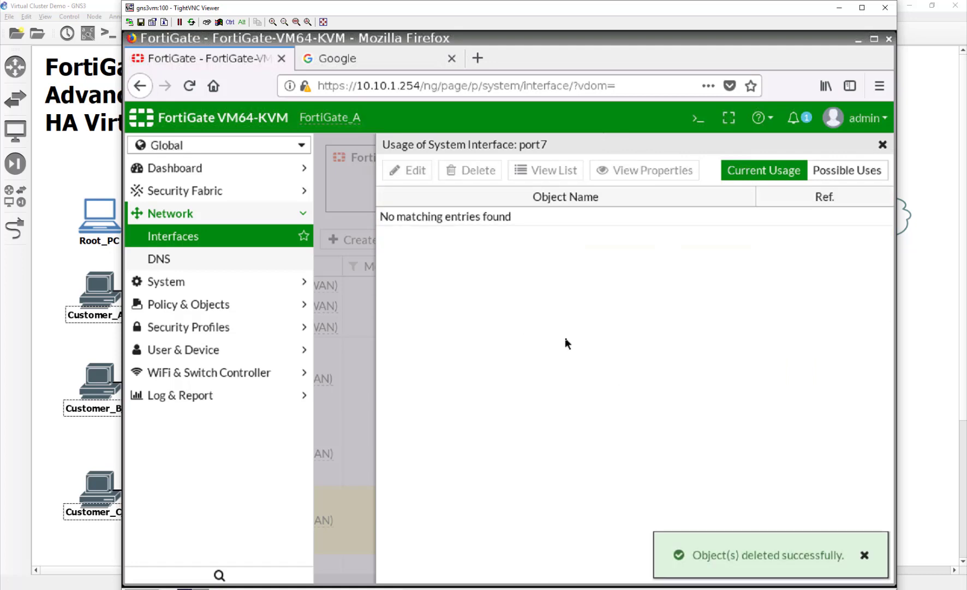
{"action": "left_click", "coordinate": [882, 145]}
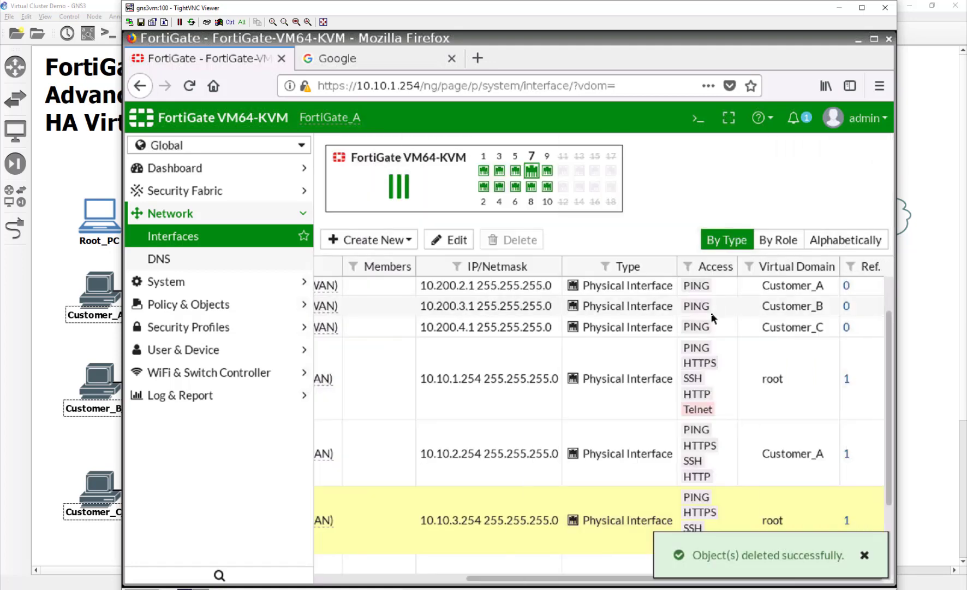
Reassign port7 to the Customer_B VDOM with its DHCP server switched on, and save.
{"action": "key", "text": "F5"}
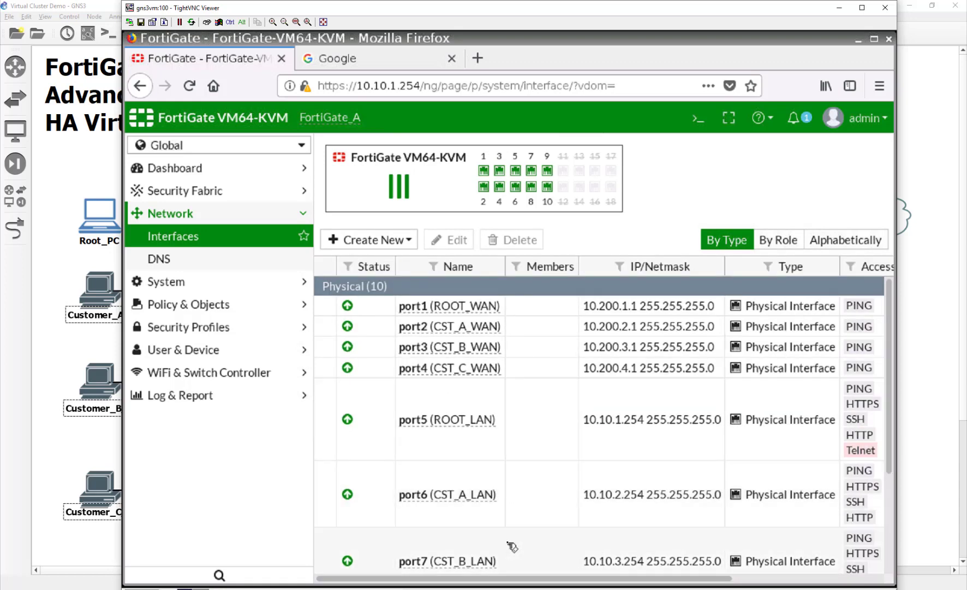
{"action": "scroll", "coordinate": [519, 531], "scroll_direction": "down", "scroll_amount": 1}
{"action": "scroll", "coordinate": [520, 531], "scroll_direction": "down", "scroll_amount": 1}
{"action": "double_click", "coordinate": [518, 524]}
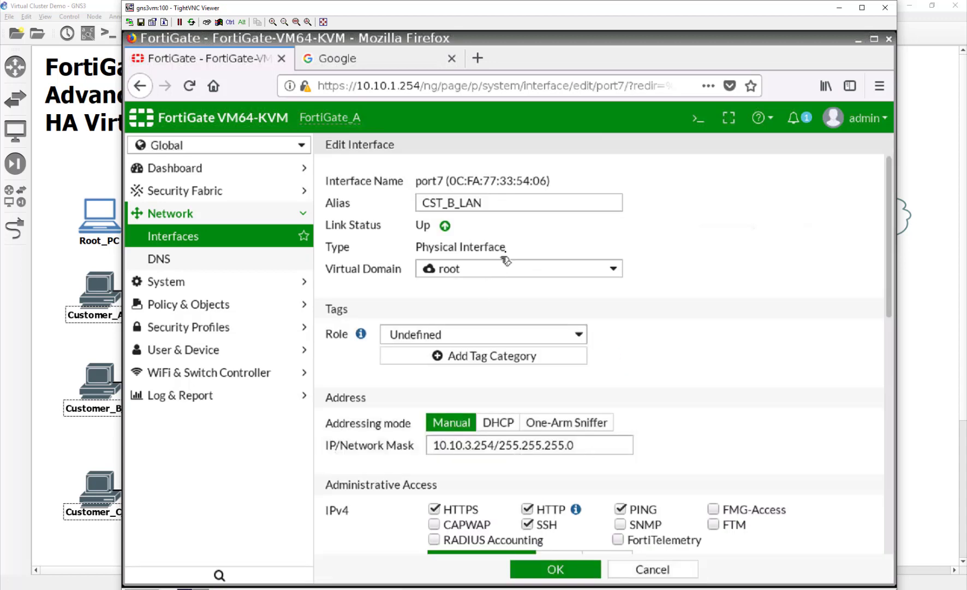
{"action": "left_click", "coordinate": [519, 269]}
{"action": "left_click", "coordinate": [524, 328]}
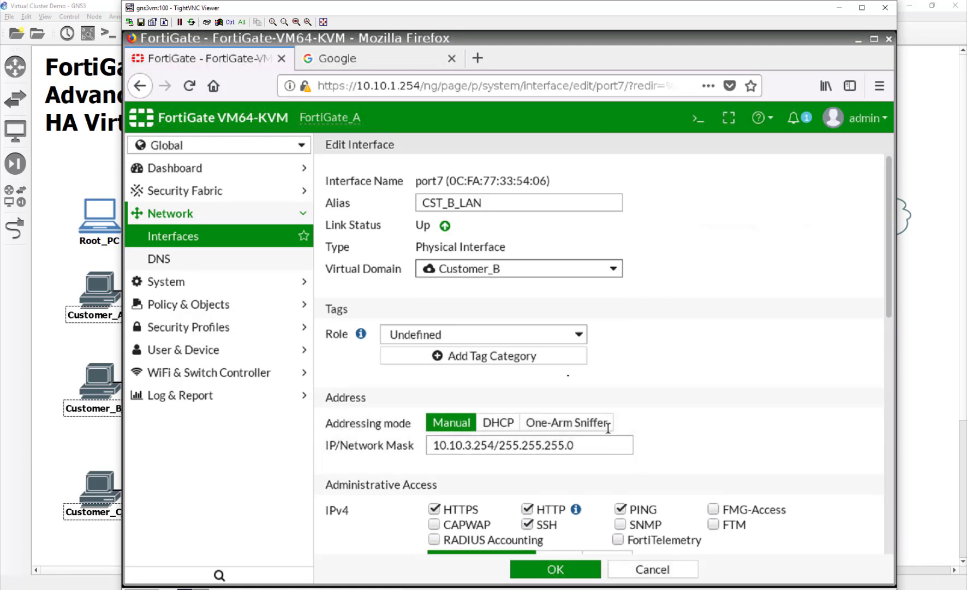
{"action": "scroll", "coordinate": [704, 368], "scroll_direction": "down", "scroll_amount": 5}
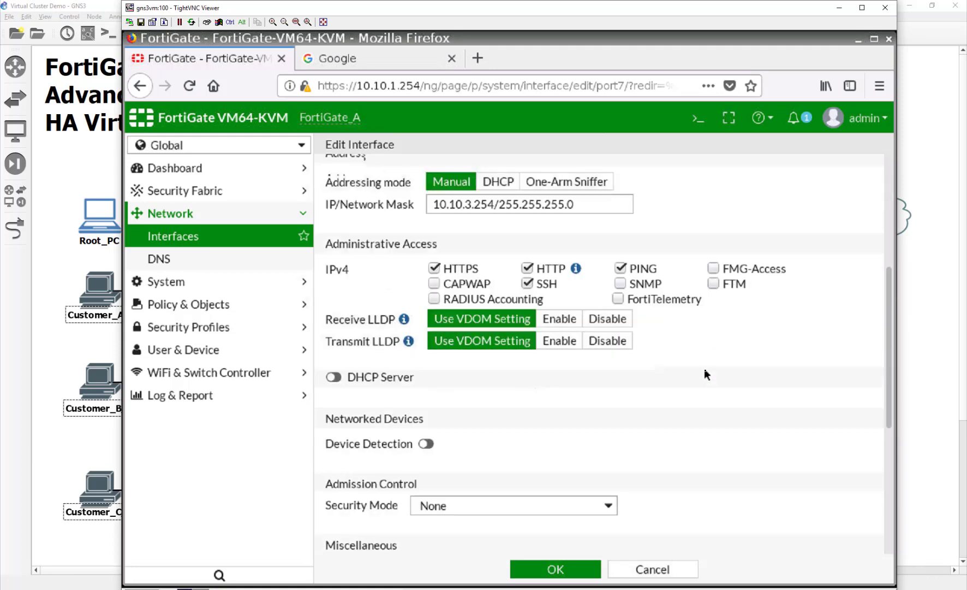
{"action": "left_click", "coordinate": [334, 376]}
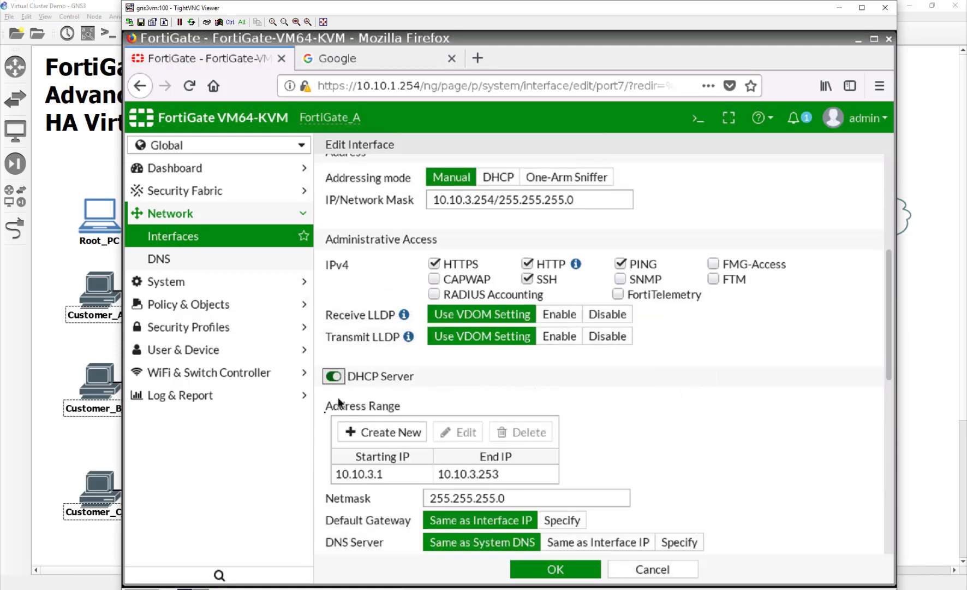
{"action": "left_click", "coordinate": [565, 569]}
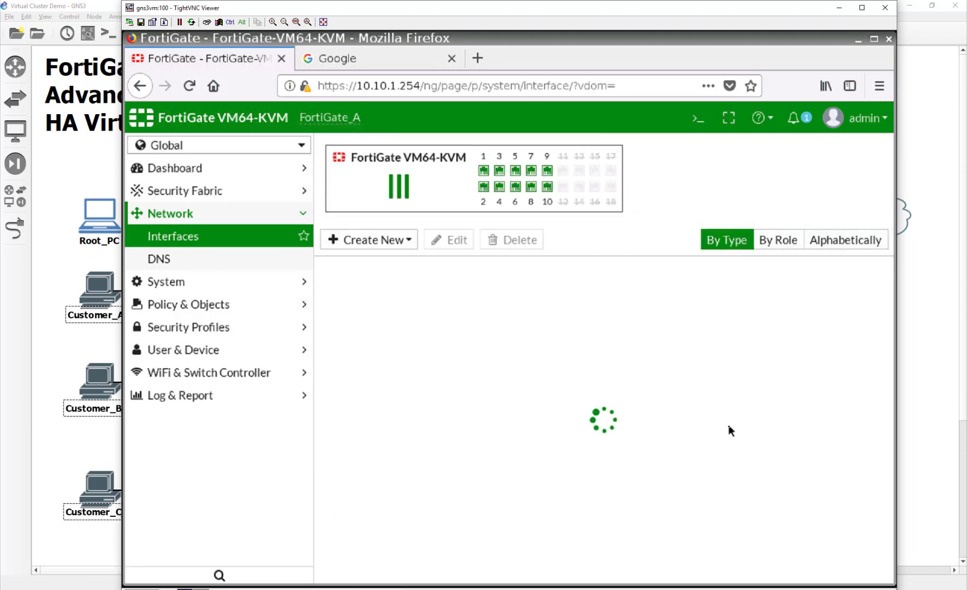
{"action": "left_click", "coordinate": [89, 423]}
Raise and start the Customer_B_PC node in GNS3, then go back to FortiGate.
{"action": "right_click", "coordinate": [106, 389]}
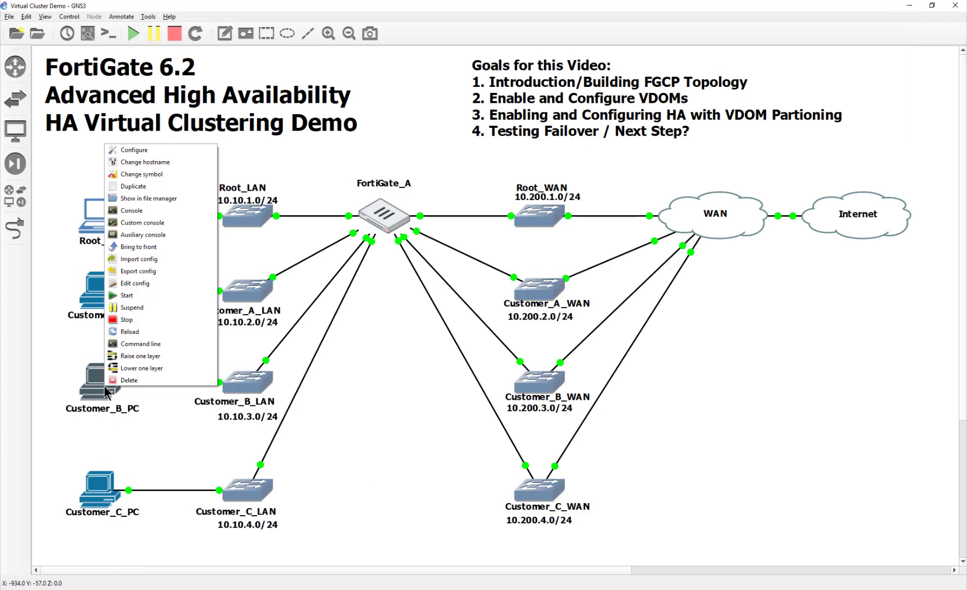
{"action": "left_click", "coordinate": [136, 356]}
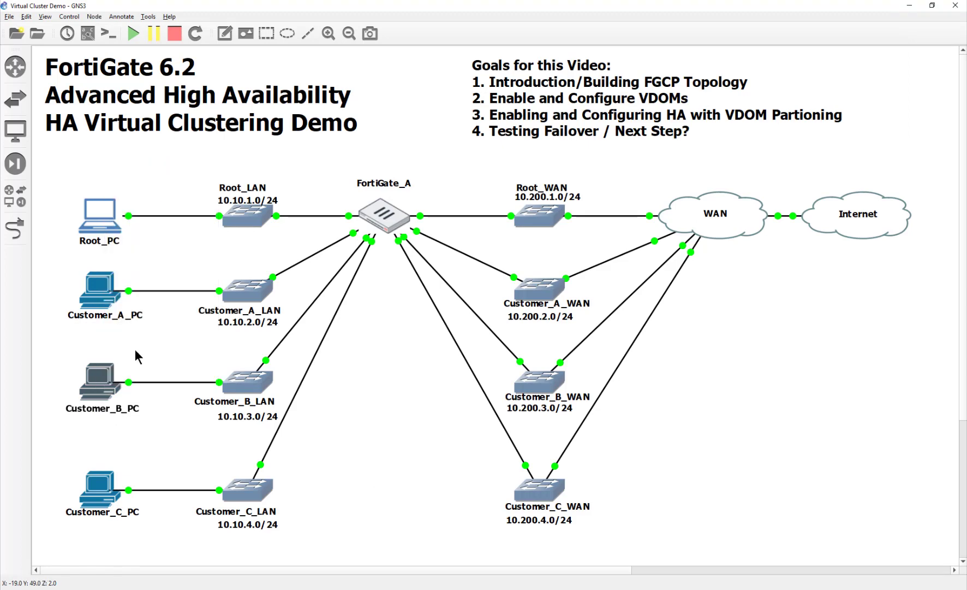
{"action": "right_click", "coordinate": [104, 386]}
{"action": "left_click", "coordinate": [125, 299]}
{"action": "left_click", "coordinate": [663, 588]}
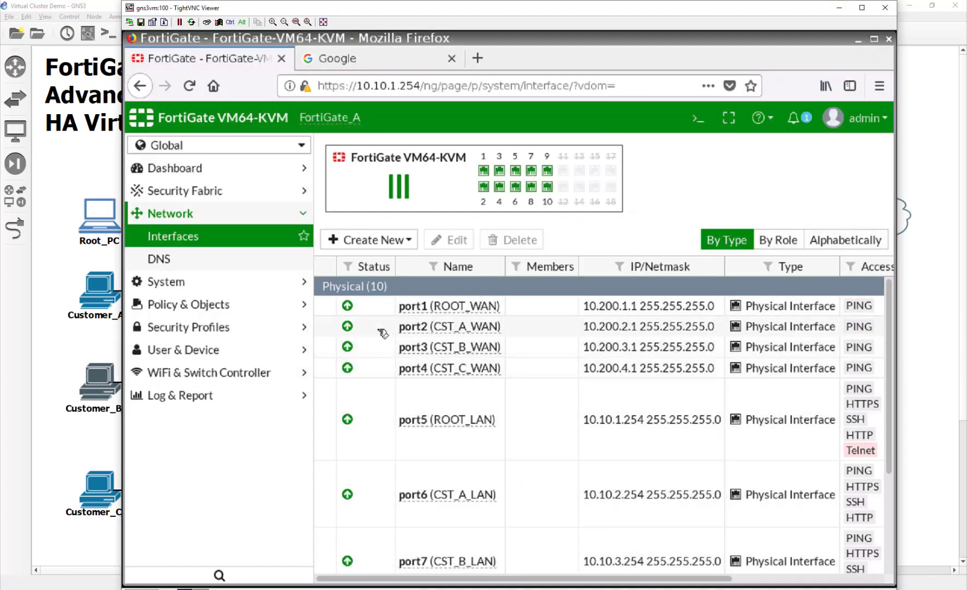
In Customer_B, create a static route out CST_B_WAN (port3) via gateway 10.200.3.254.
{"action": "left_click", "coordinate": [295, 146]}
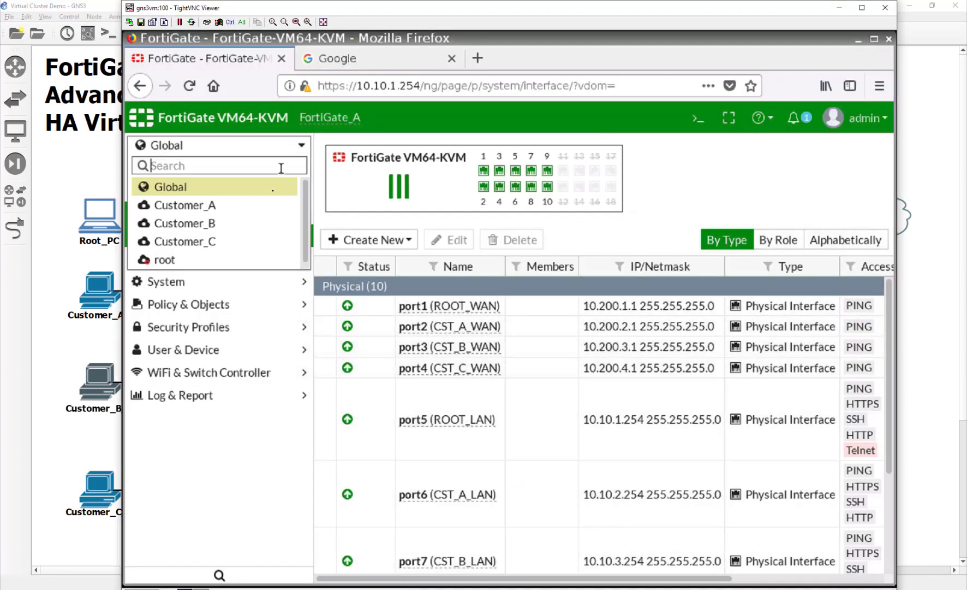
{"action": "left_click", "coordinate": [268, 222]}
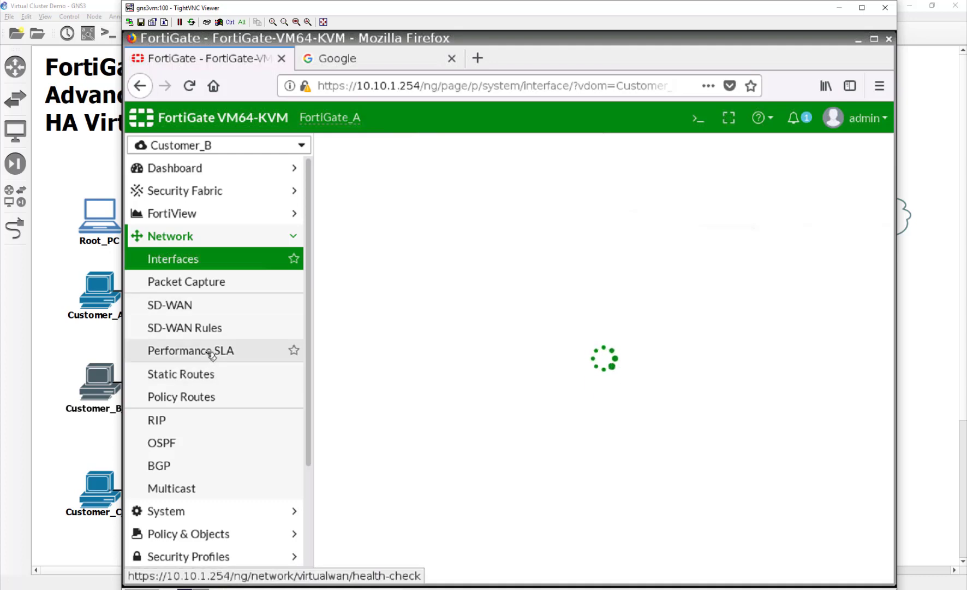
{"action": "left_click", "coordinate": [180, 377]}
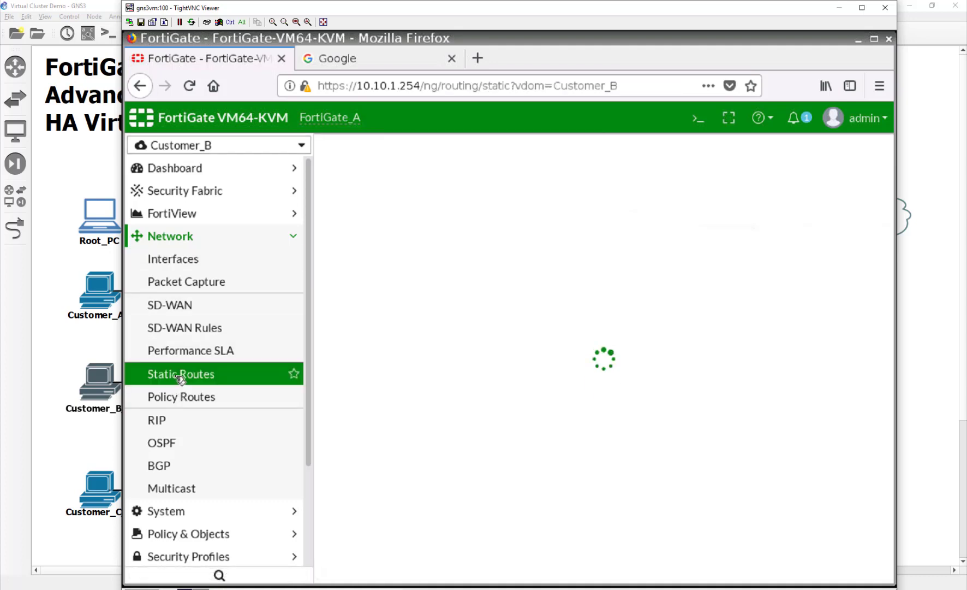
{"action": "left_click", "coordinate": [365, 154]}
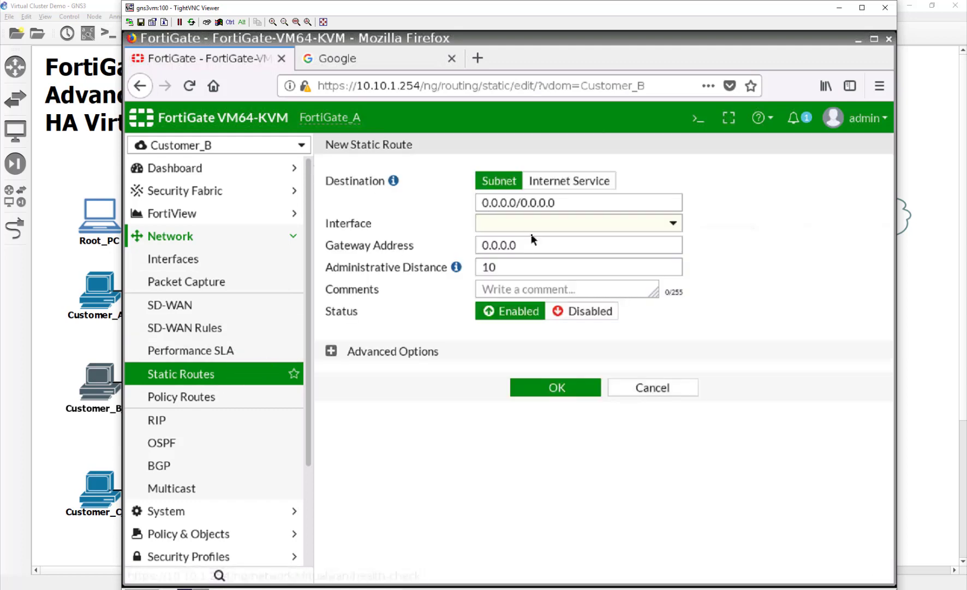
{"action": "left_click", "coordinate": [532, 223]}
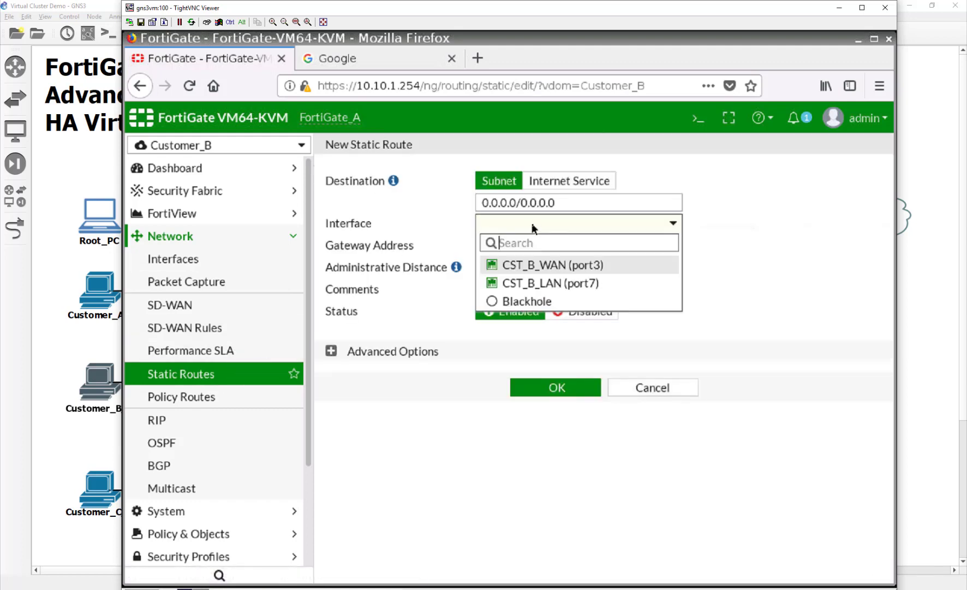
{"action": "left_click", "coordinate": [578, 265]}
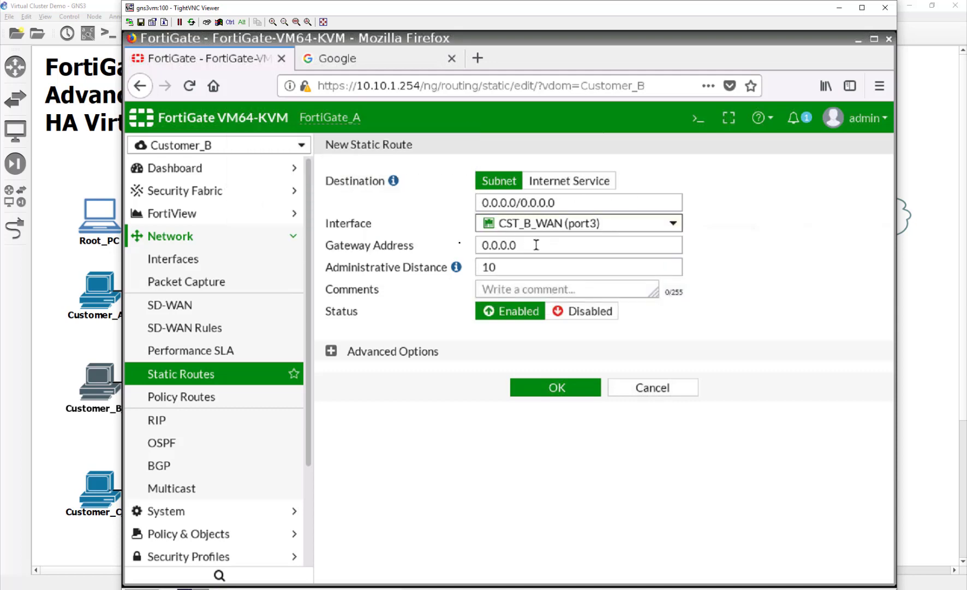
{"action": "left_click_drag", "start_coordinate": [536, 244], "coordinate": [392, 241]}
{"action": "type", "text": "10"}
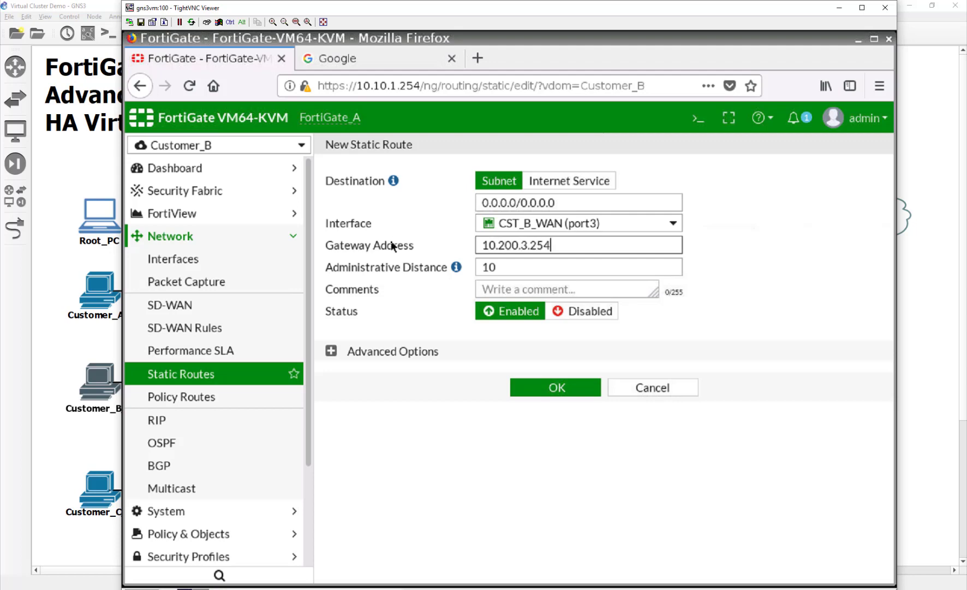
{"action": "left_click", "coordinate": [578, 388]}
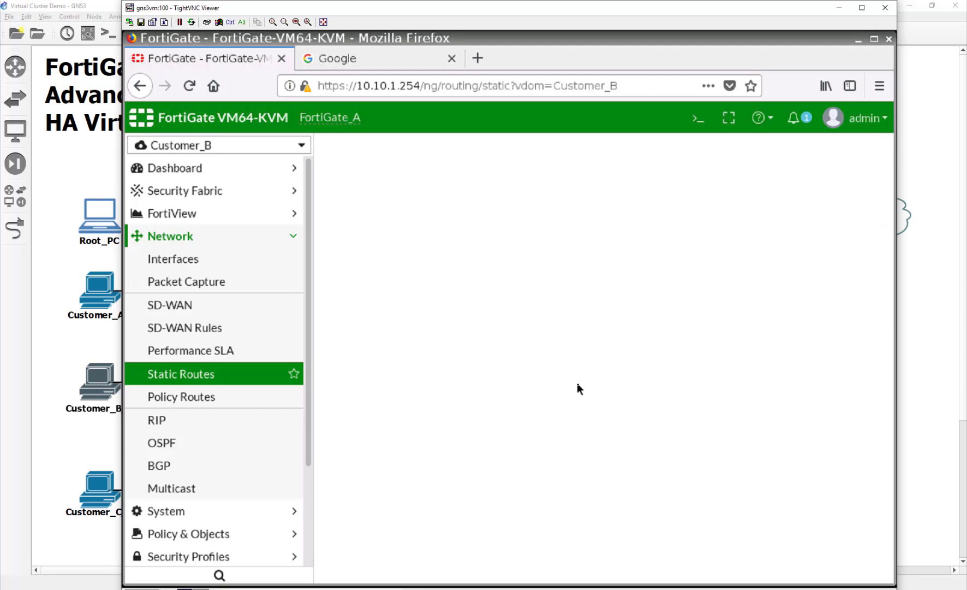
Start a new IPv4 policy in Customer_B named Internet.
{"action": "scroll", "coordinate": [224, 473], "scroll_direction": "down", "scroll_amount": 2}
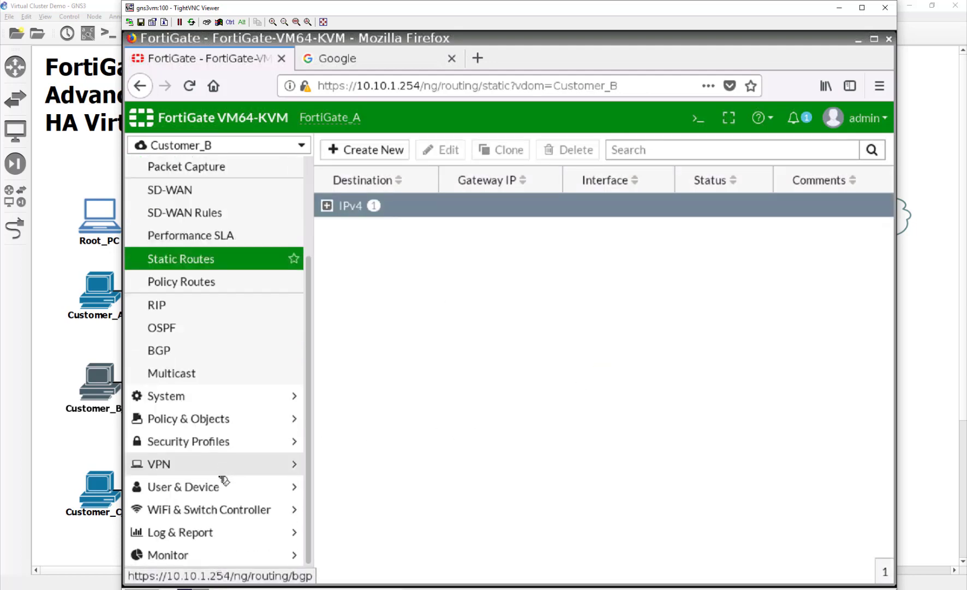
{"action": "left_click", "coordinate": [222, 417]}
{"action": "left_click", "coordinate": [195, 190]}
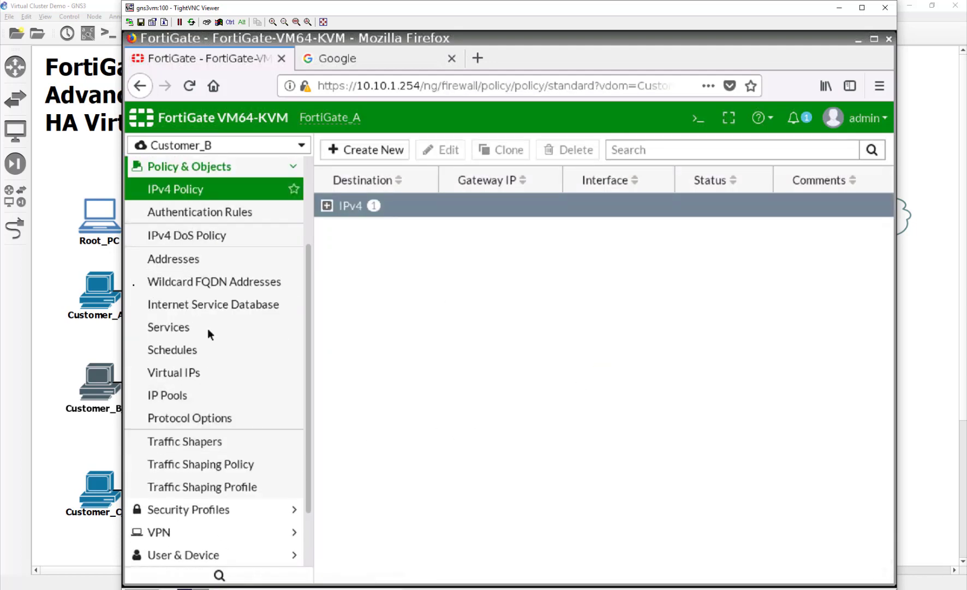
{"action": "left_click", "coordinate": [365, 150]}
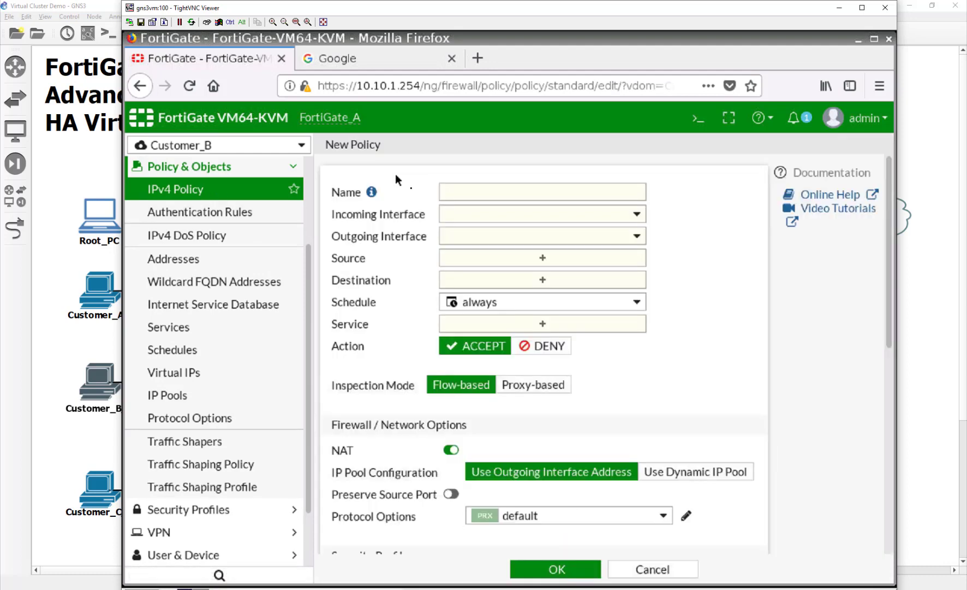
{"action": "left_click", "coordinate": [492, 190]}
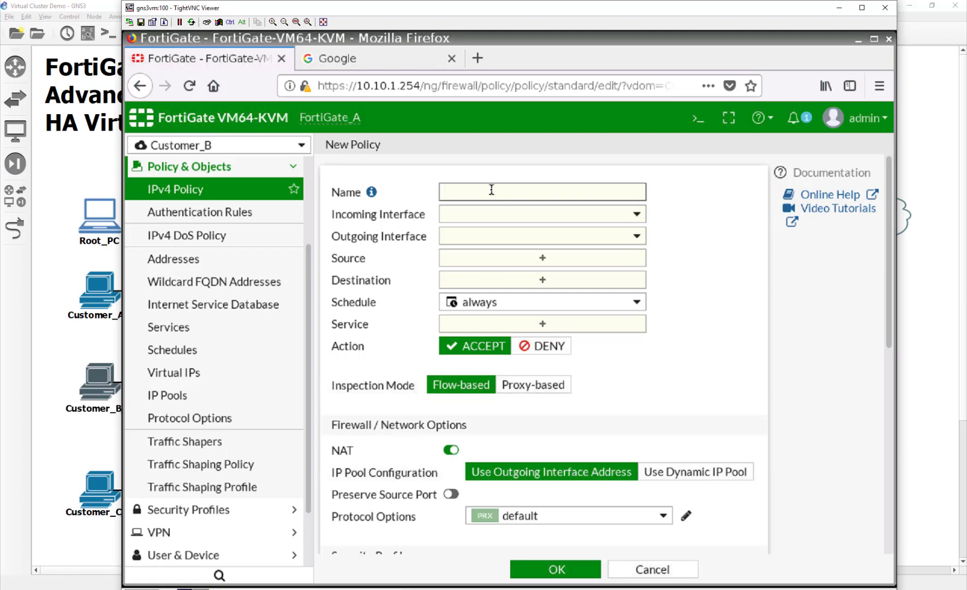
{"action": "type", "text": "nternet"}
{"action": "key", "text": "Tab"}
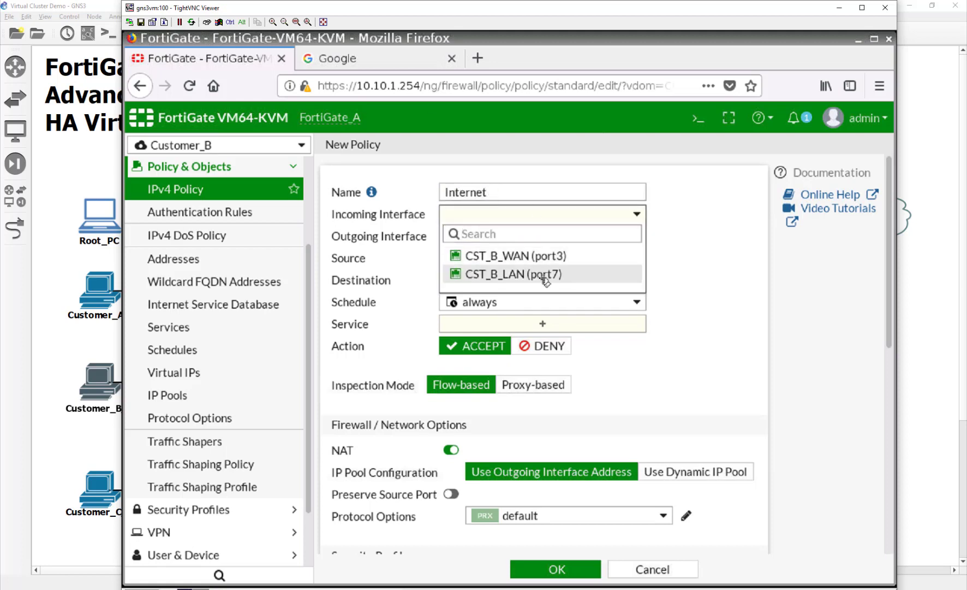
Route it from CST_B_LAN (port7) to CST_B_WAN (port3) with all addresses and ALL services, then save.
{"action": "left_click", "coordinate": [544, 275]}
{"action": "left_click", "coordinate": [526, 240]}
{"action": "left_click", "coordinate": [532, 276]}
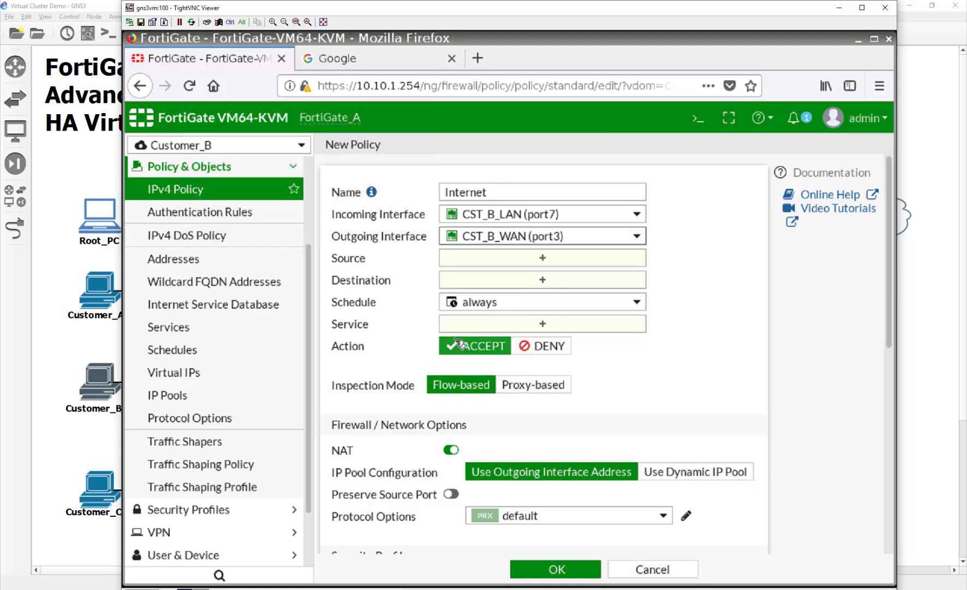
{"action": "left_click", "coordinate": [543, 257]}
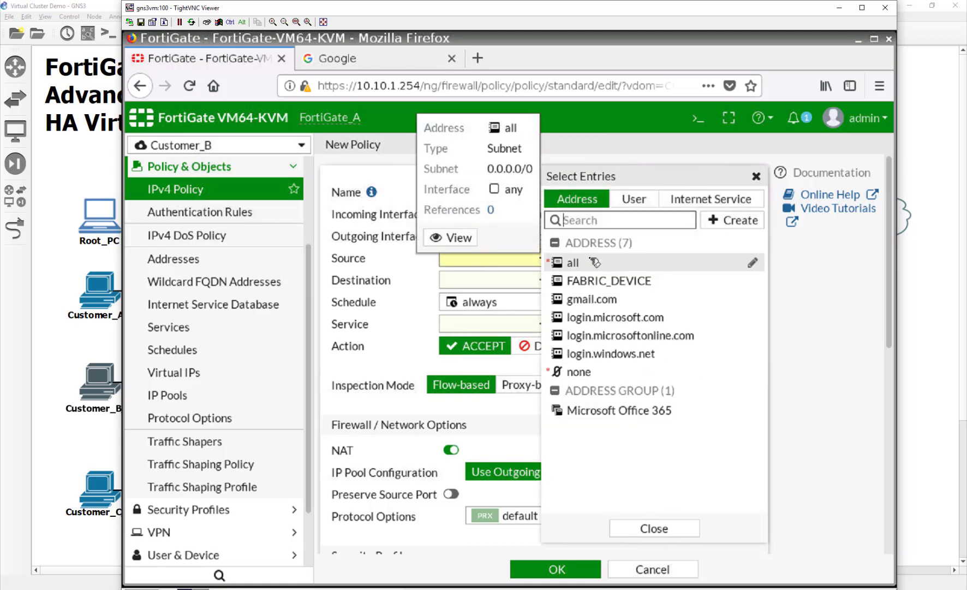
{"action": "left_click", "coordinate": [591, 262]}
{"action": "left_click", "coordinate": [524, 298]}
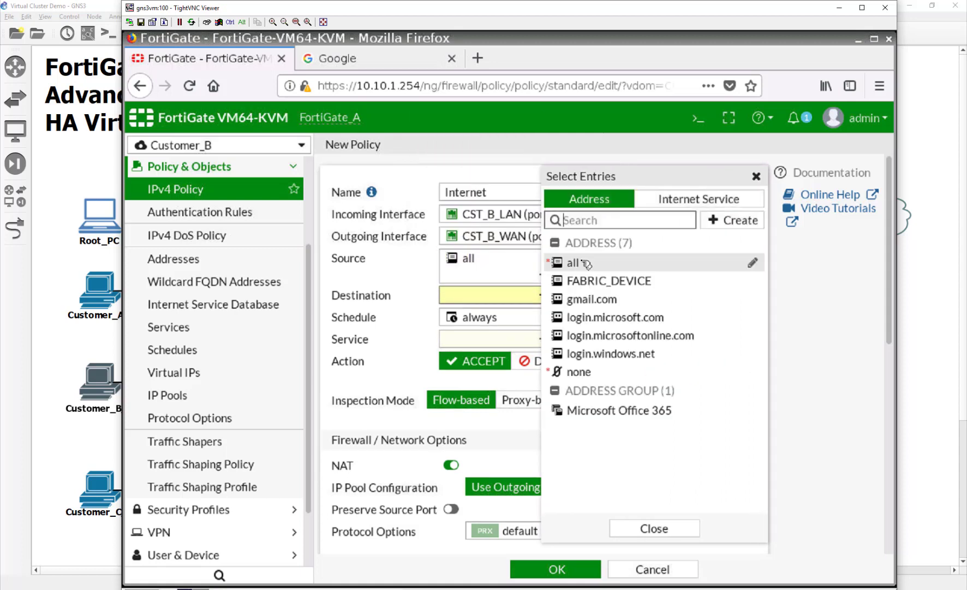
{"action": "left_click", "coordinate": [585, 264]}
{"action": "left_click", "coordinate": [470, 349]}
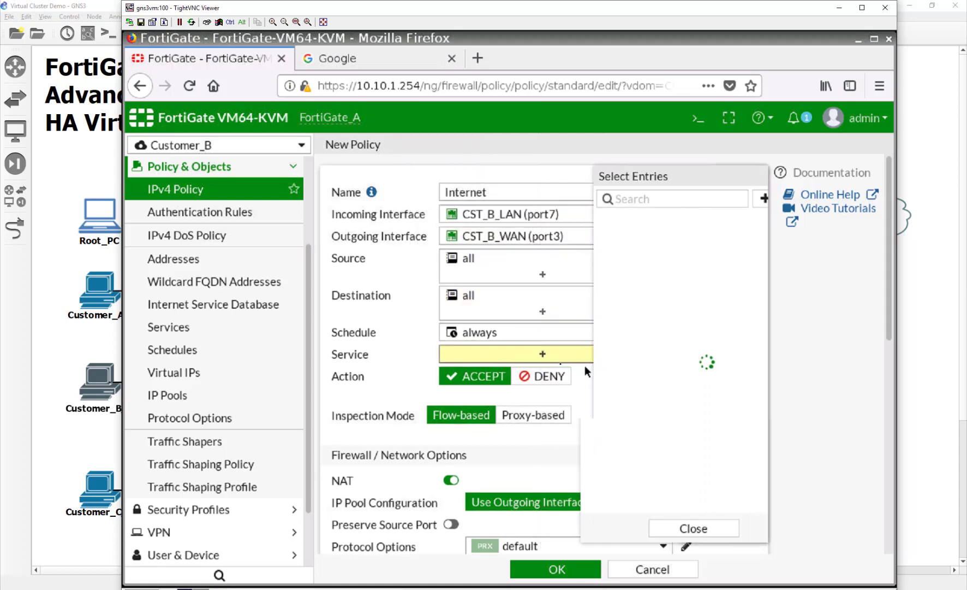
{"action": "left_click", "coordinate": [577, 261]}
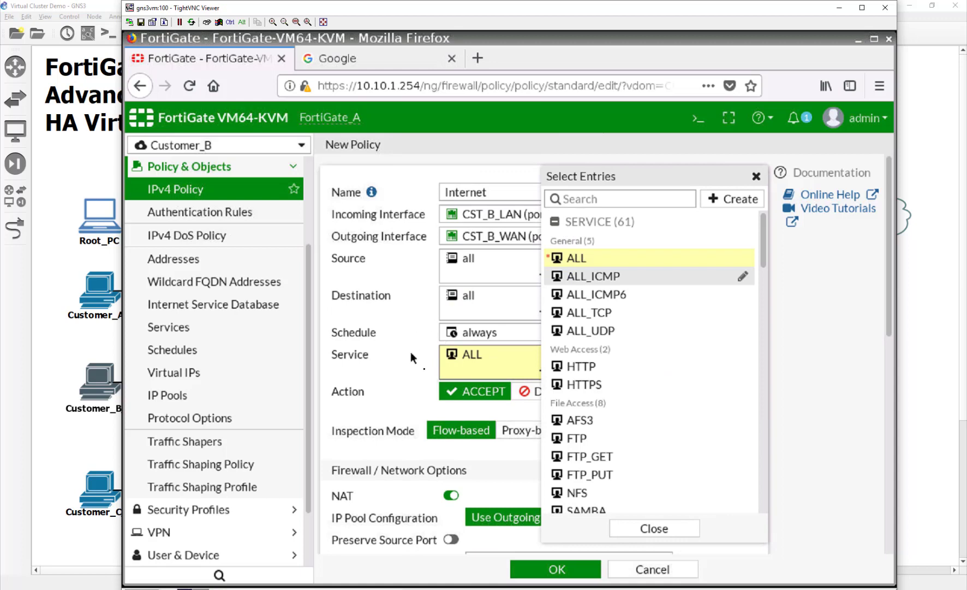
{"action": "left_click", "coordinate": [530, 568]}
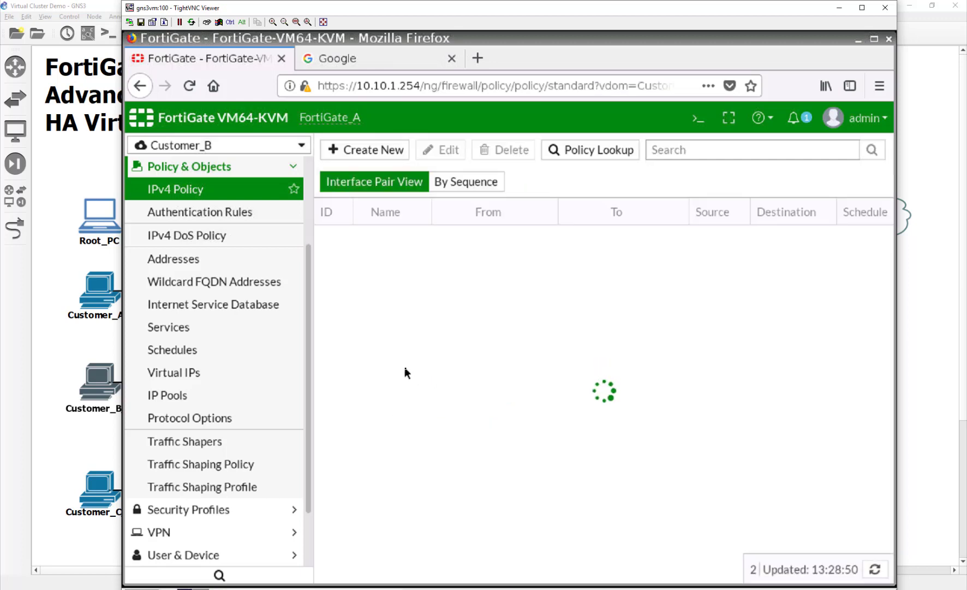
{"action": "left_click", "coordinate": [218, 144]}
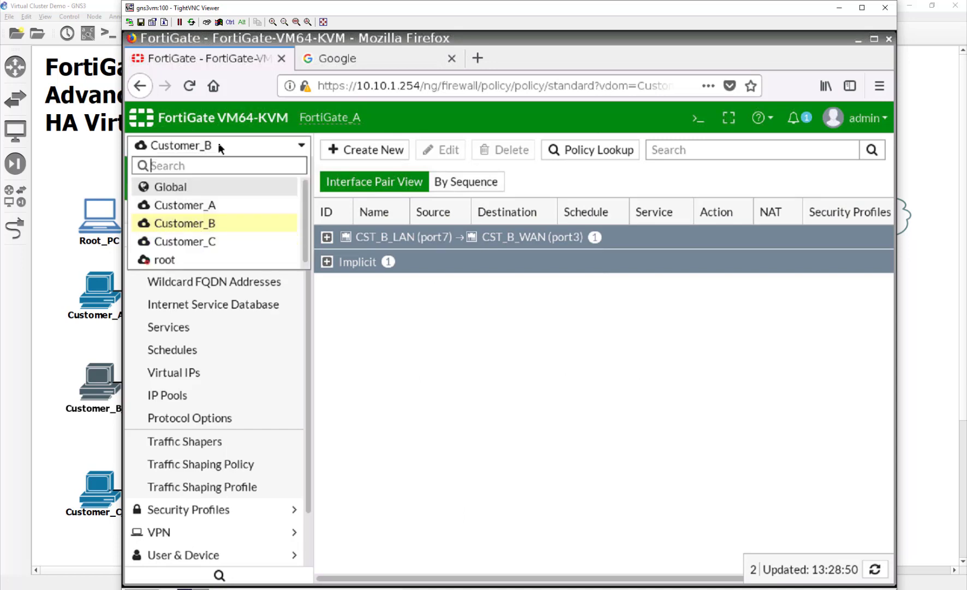
Switch to the Customer_C VDOM and start a new IPv4 policy named Internet.
{"action": "left_click", "coordinate": [226, 242]}
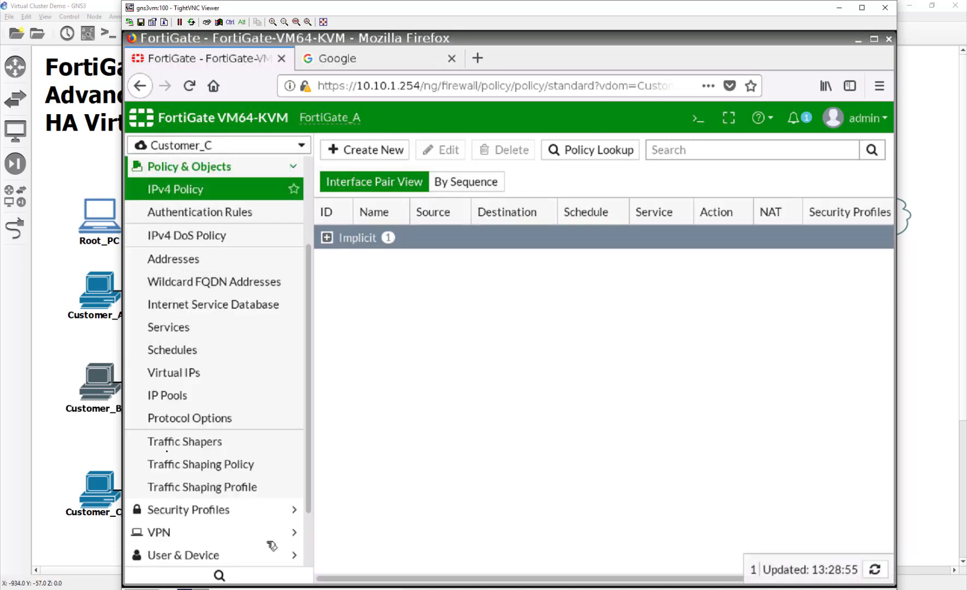
{"action": "left_click", "coordinate": [378, 151]}
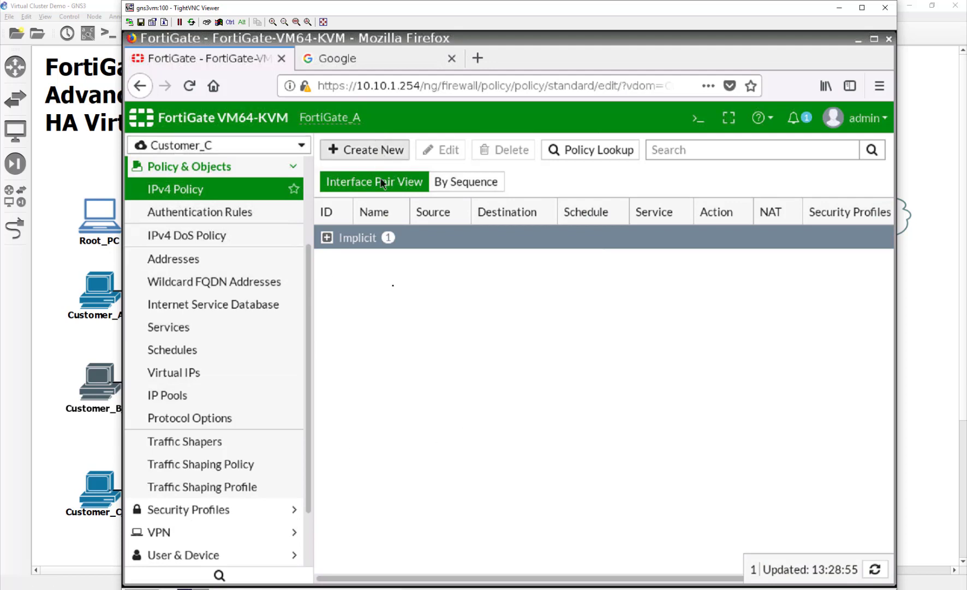
{"action": "left_click", "coordinate": [506, 188]}
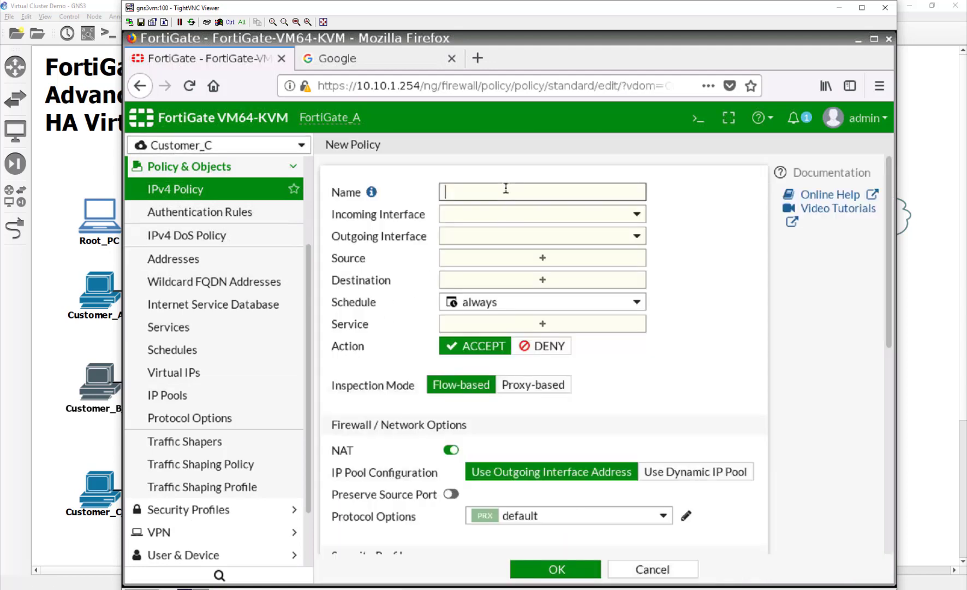
{"action": "type", "text": "O"}
{"action": "key", "text": "BackSpace"}
{"action": "type", "text": "Internet"}
{"action": "key", "text": "Tab"}
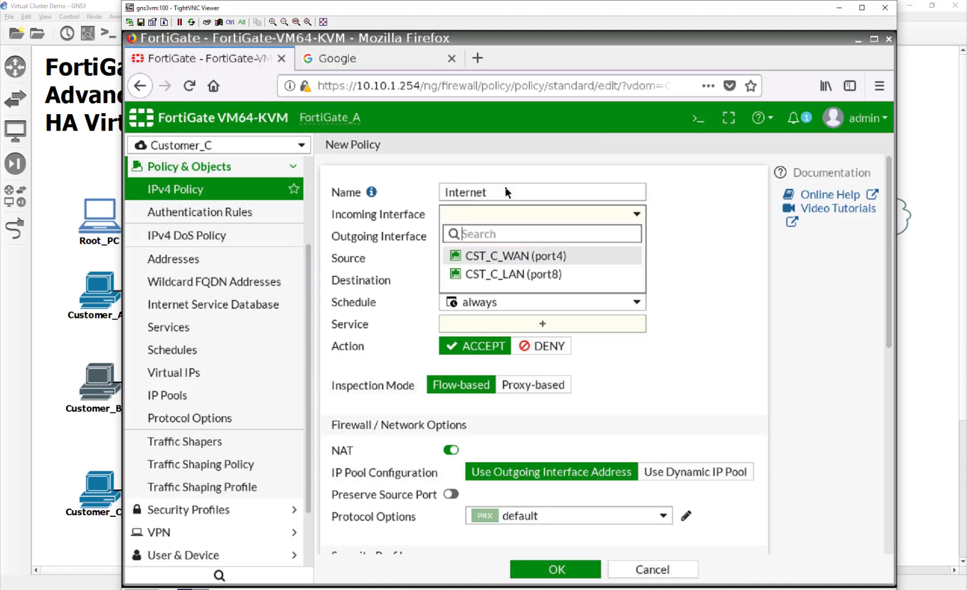
Set it from CST_C_LAN (port8) to CST_C_WAN (port4), all addresses, ALL services, and save.
{"action": "left_click", "coordinate": [543, 275]}
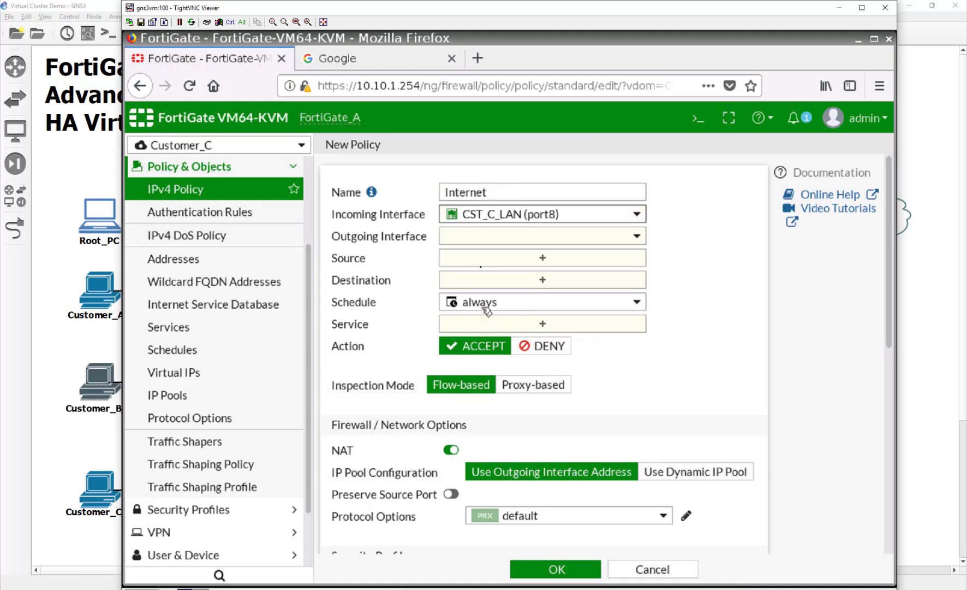
{"action": "left_click", "coordinate": [511, 235]}
{"action": "left_click", "coordinate": [526, 278]}
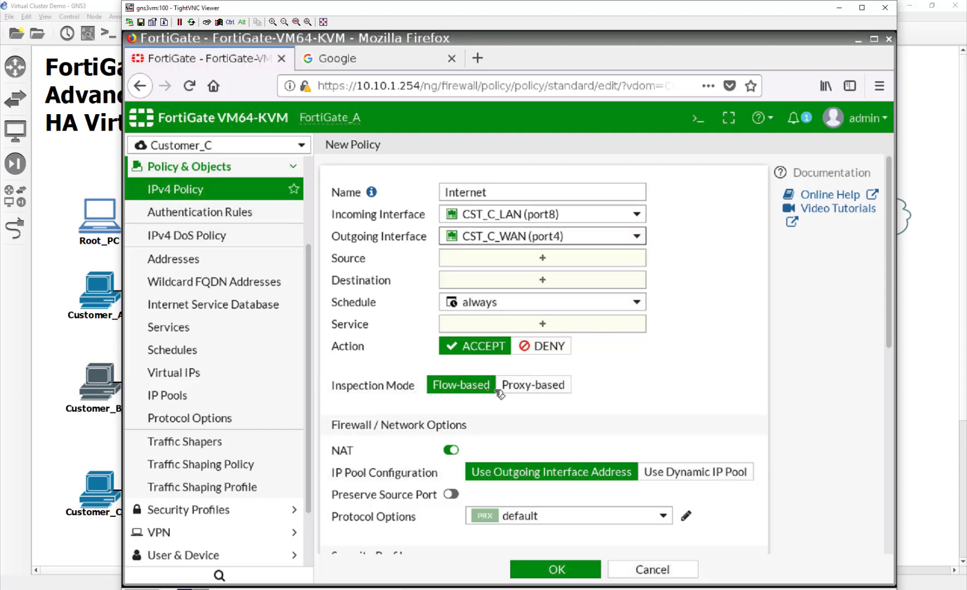
{"action": "left_click", "coordinate": [488, 257]}
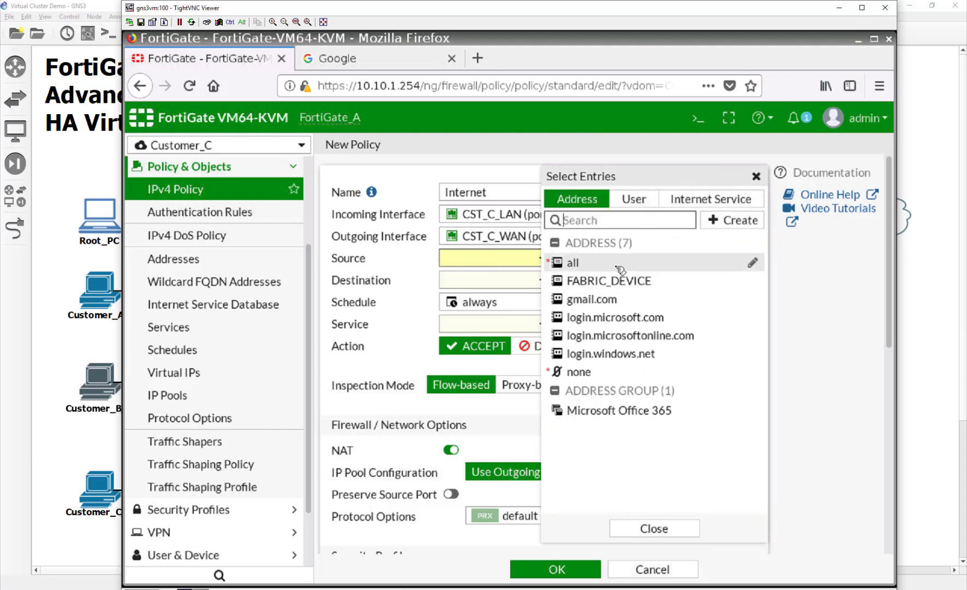
{"action": "left_click", "coordinate": [709, 260]}
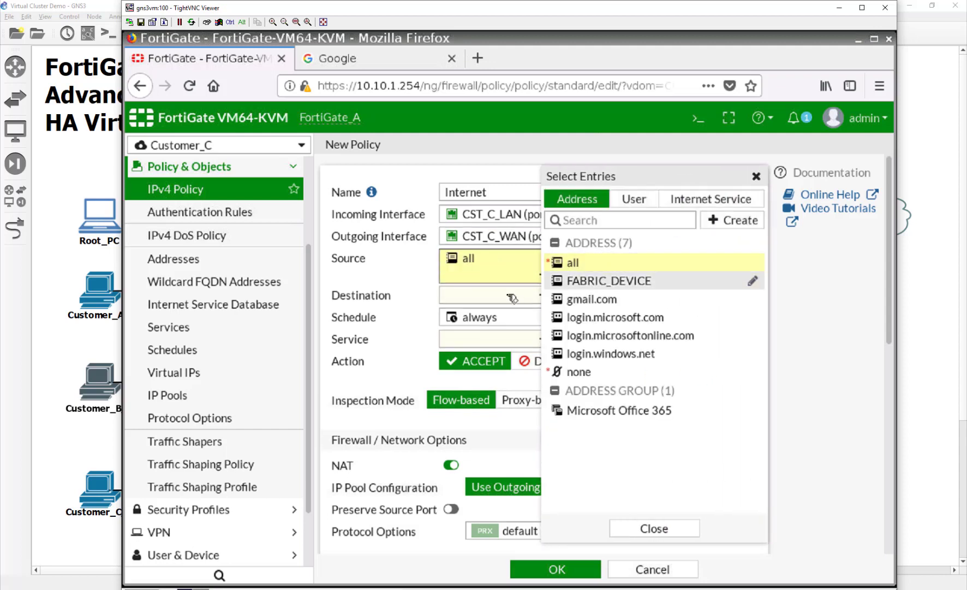
{"action": "left_click", "coordinate": [617, 263]}
{"action": "left_click", "coordinate": [484, 361]}
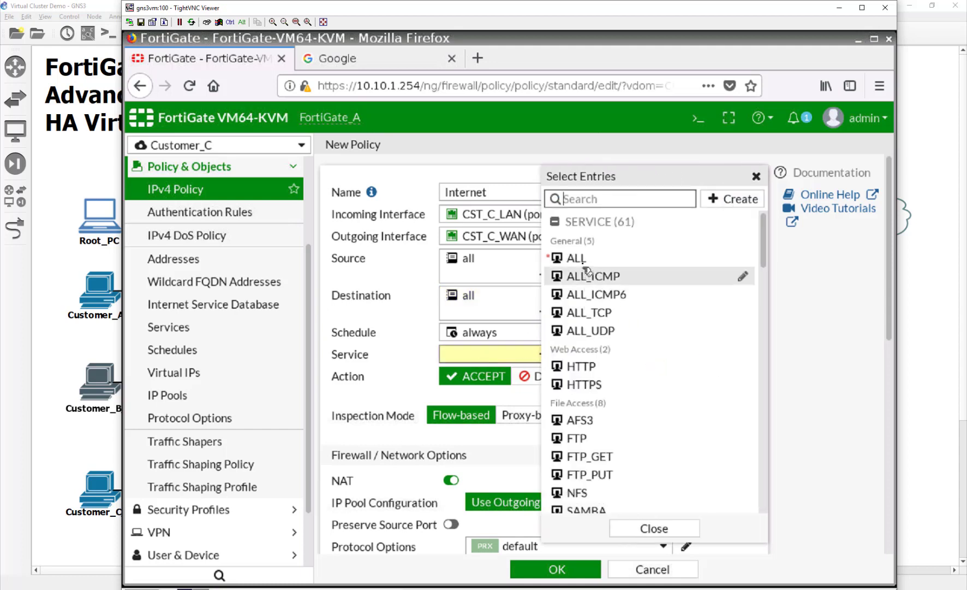
{"action": "left_click", "coordinate": [573, 258]}
{"action": "left_click", "coordinate": [560, 570]}
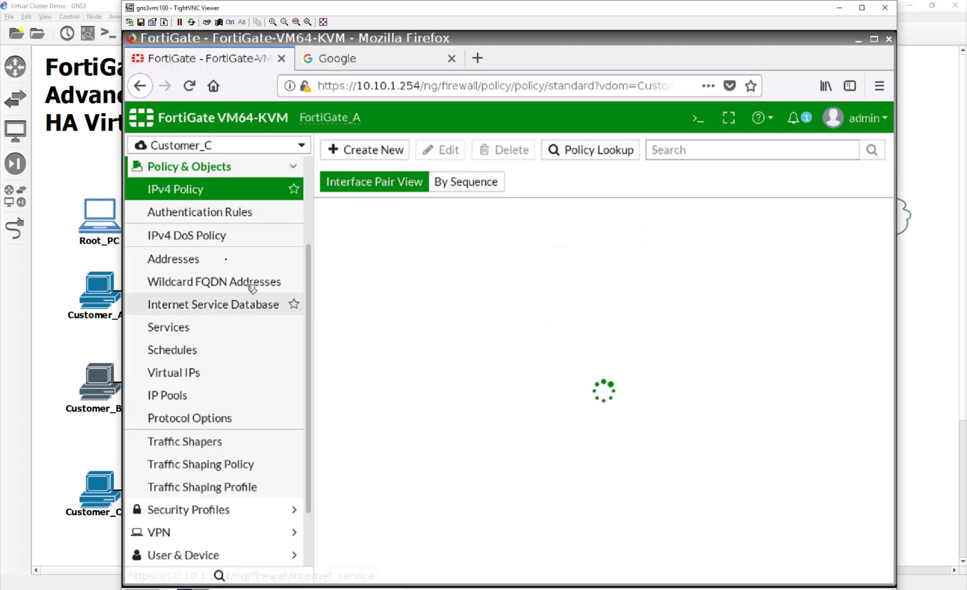
{"action": "left_click", "coordinate": [216, 239]}
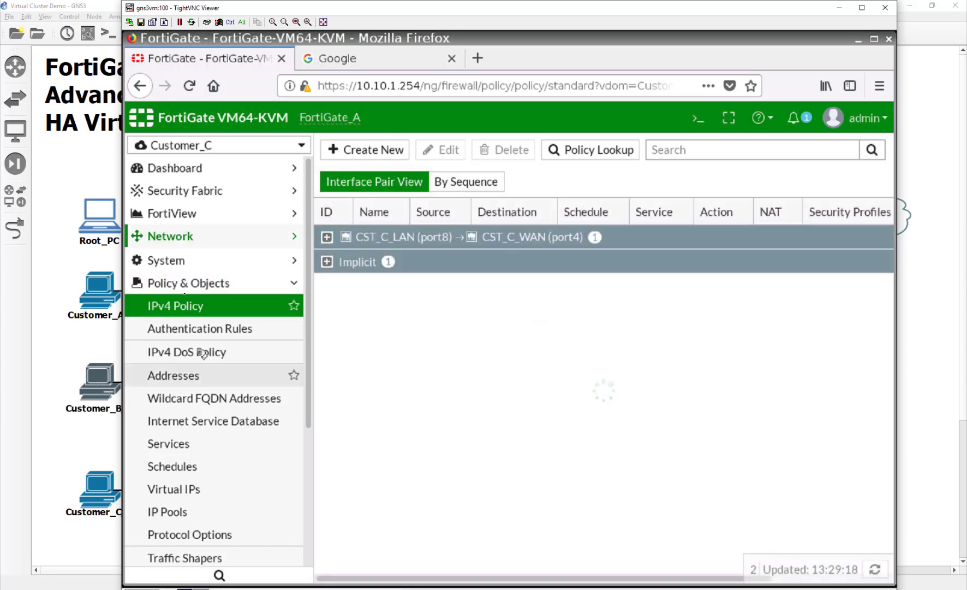
Add a default static route out CST_C_WAN (port4) via gateway 10.200.4.254.
{"action": "left_click", "coordinate": [204, 374]}
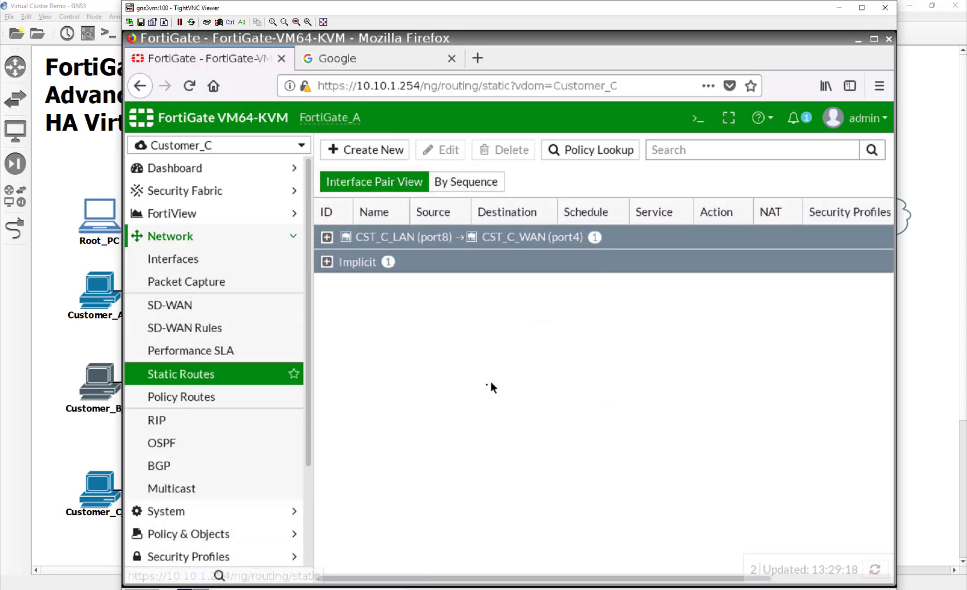
{"action": "left_click", "coordinate": [365, 149]}
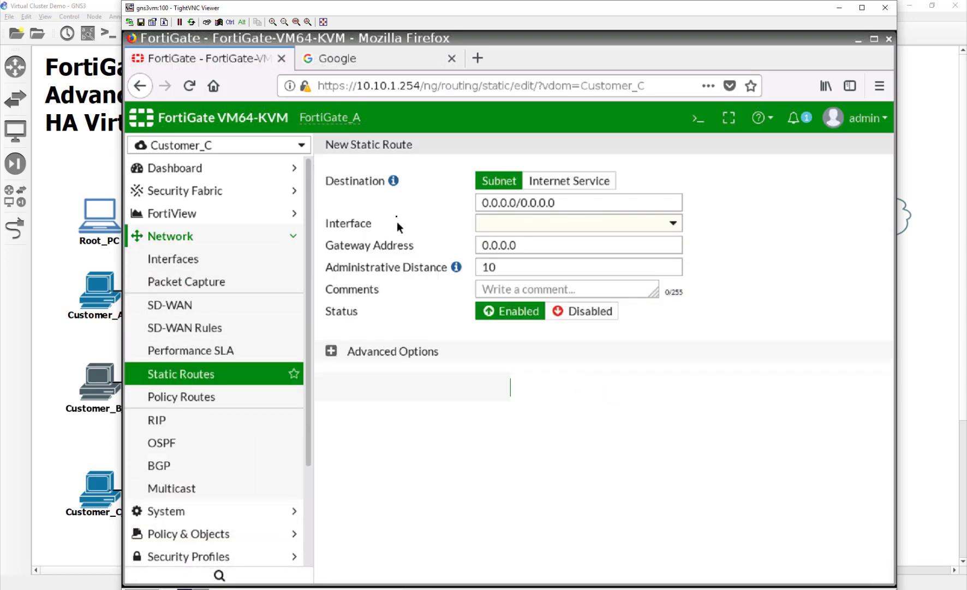
{"action": "left_click", "coordinate": [576, 227]}
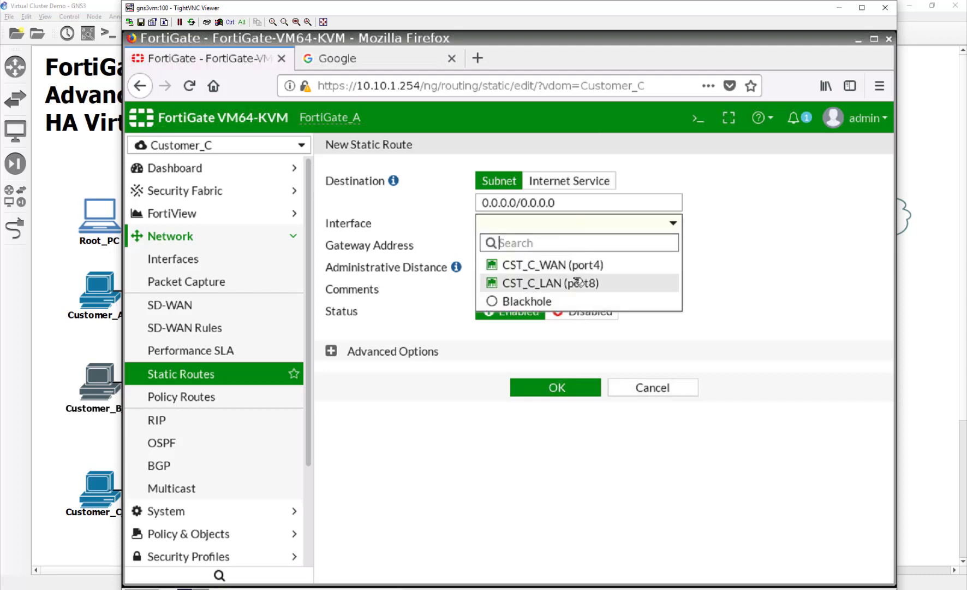
{"action": "left_click", "coordinate": [577, 269]}
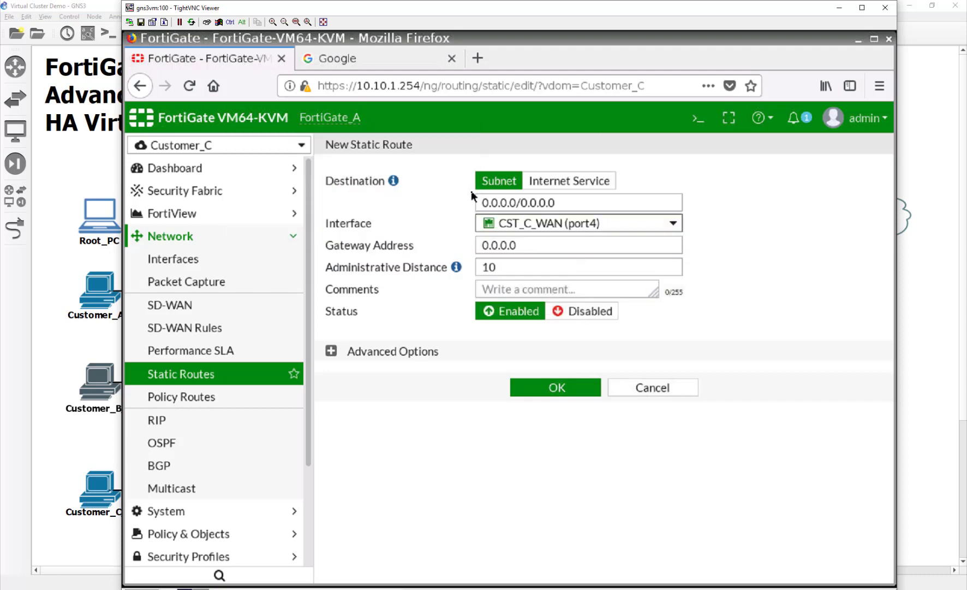
{"action": "left_click", "coordinate": [546, 247]}
{"action": "type", "text": "10.2"}
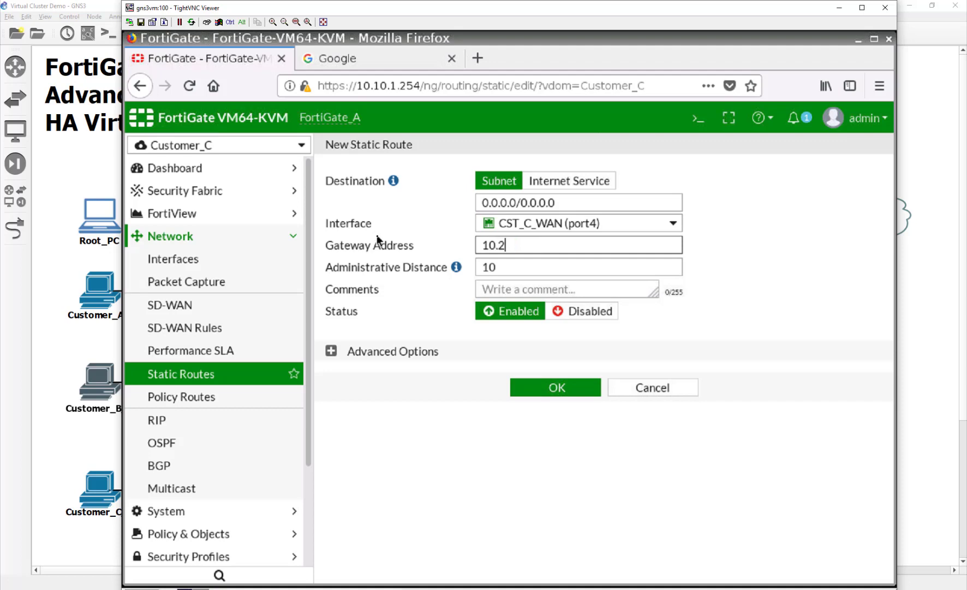
{"action": "type", "text": "00.4.254"}
{"action": "left_click", "coordinate": [531, 385]}
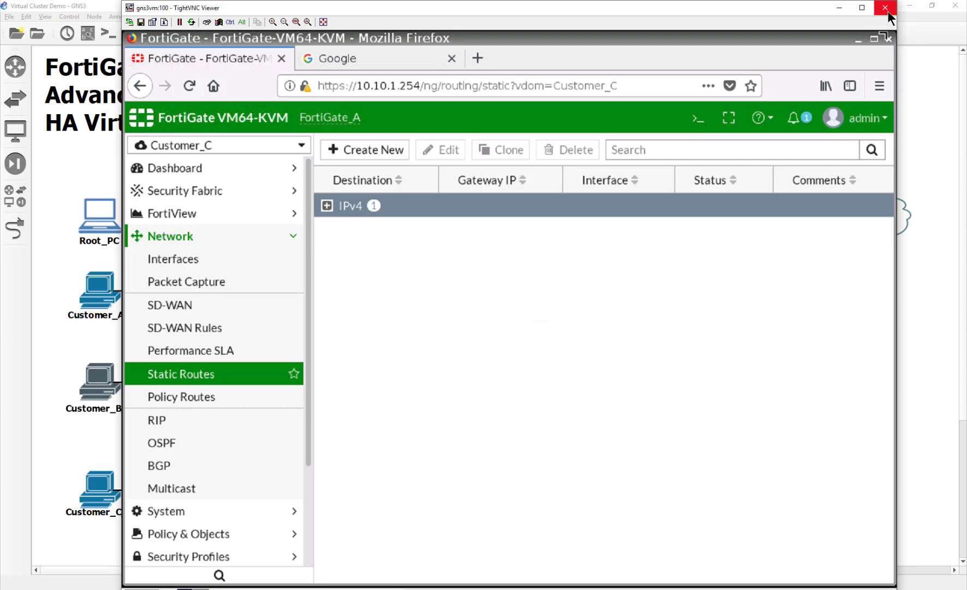
Open Customer_A_PC's console and browse Firefox to the FortiGate at 10.10.2.254.
{"action": "left_click", "coordinate": [888, 13]}
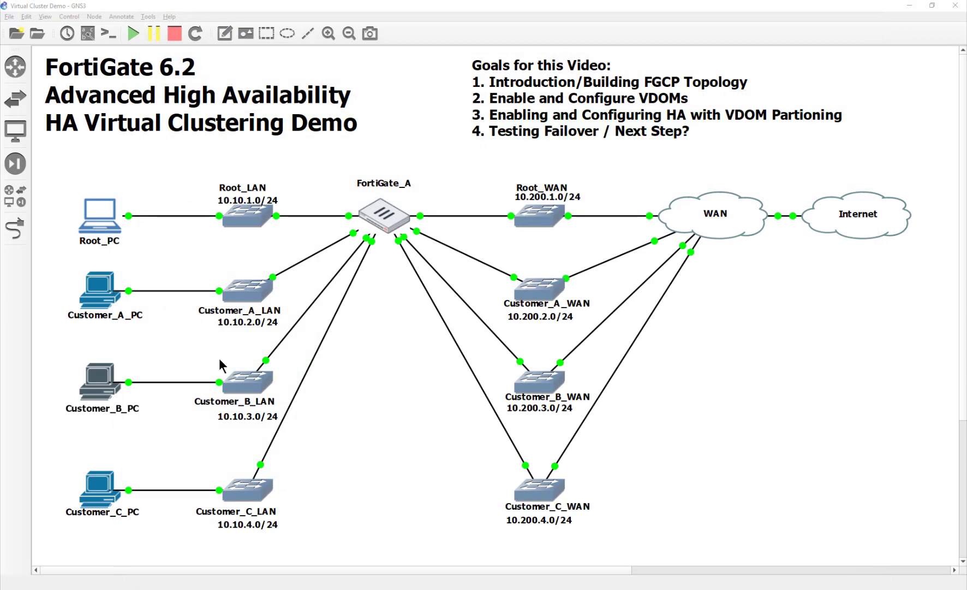
{"action": "left_click", "coordinate": [95, 290]}
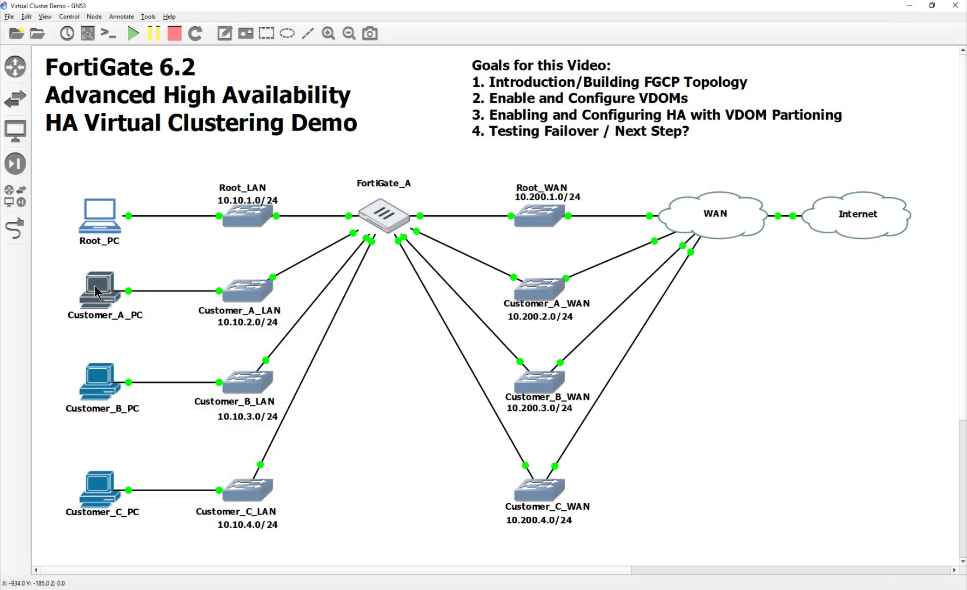
{"action": "double_click", "coordinate": [96, 291]}
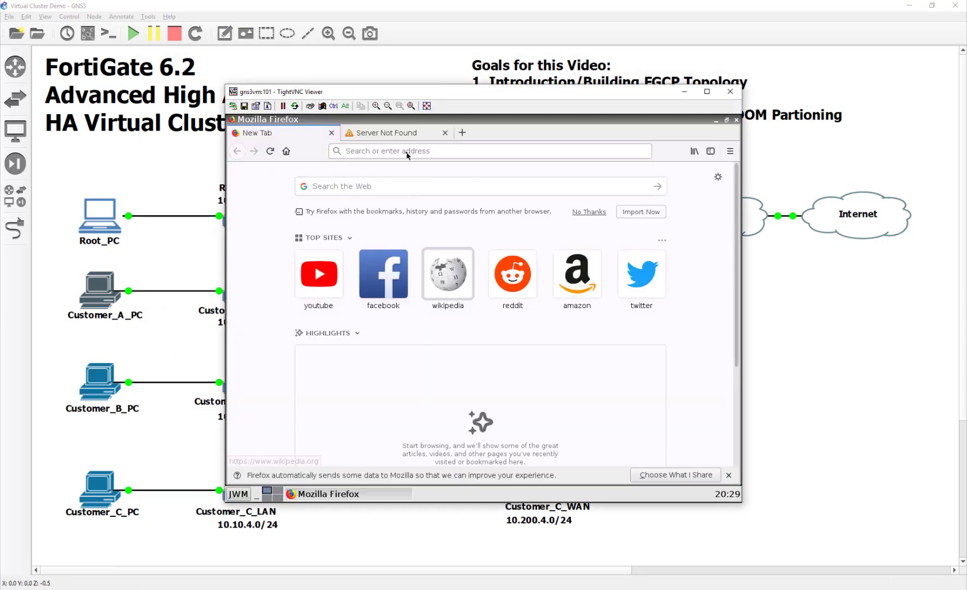
{"action": "left_click", "coordinate": [404, 134]}
{"action": "left_click", "coordinate": [273, 137]}
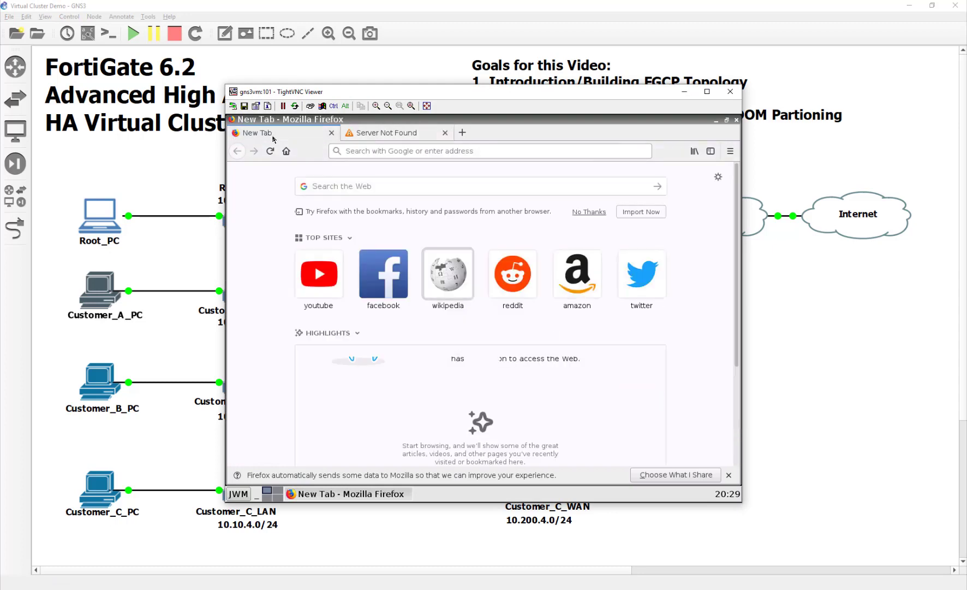
{"action": "left_click", "coordinate": [385, 152]}
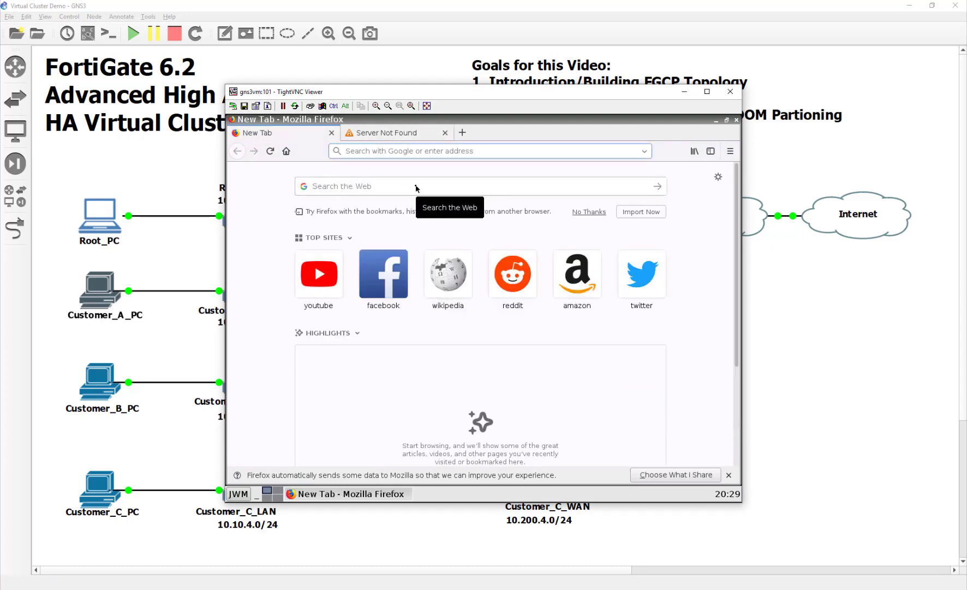
{"action": "type", "text": "1"}
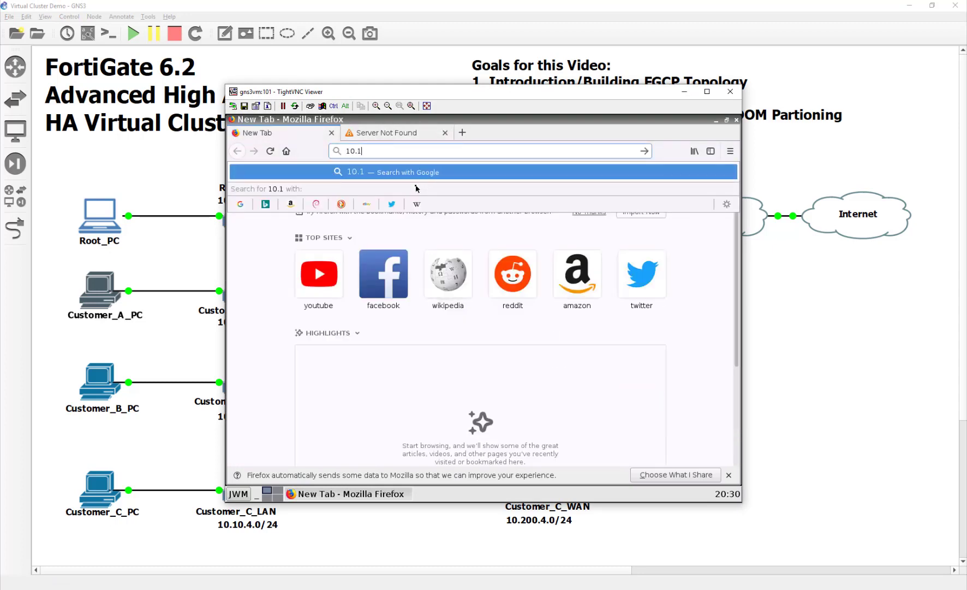
{"action": "type", "text": "0.00.2.254"}
{"action": "key", "text": "Return"}
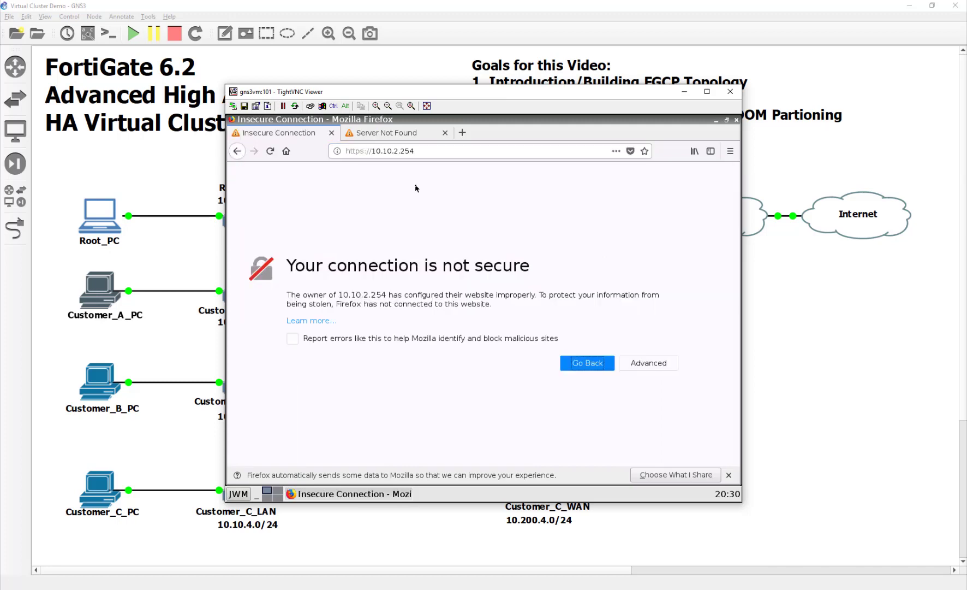
Add a security exception to get past the certificate warning.
{"action": "left_click", "coordinate": [658, 368]}
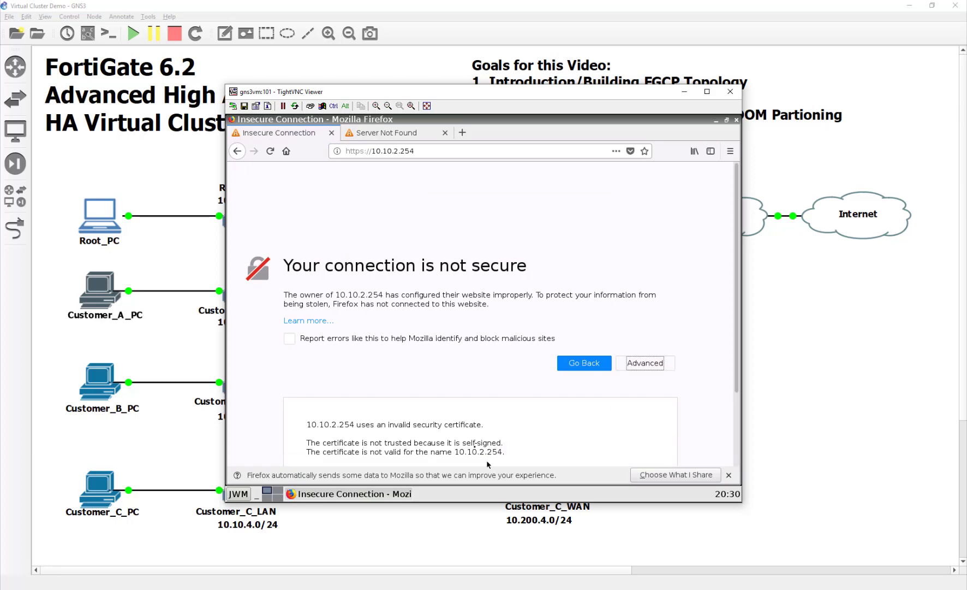
{"action": "scroll", "coordinate": [639, 404], "scroll_direction": "down", "scroll_amount": 3}
{"action": "left_click", "coordinate": [629, 426]}
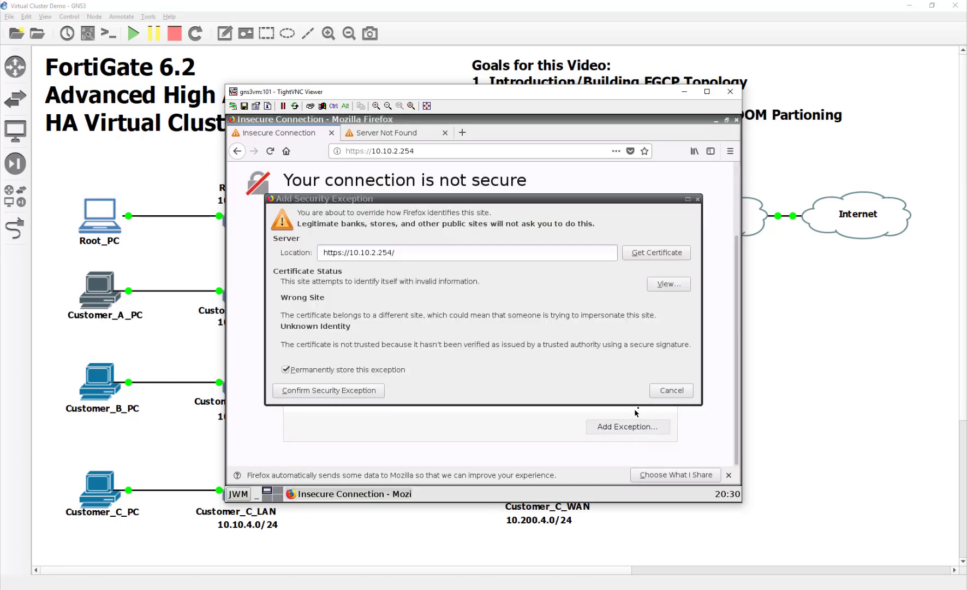
{"action": "left_click", "coordinate": [358, 389]}
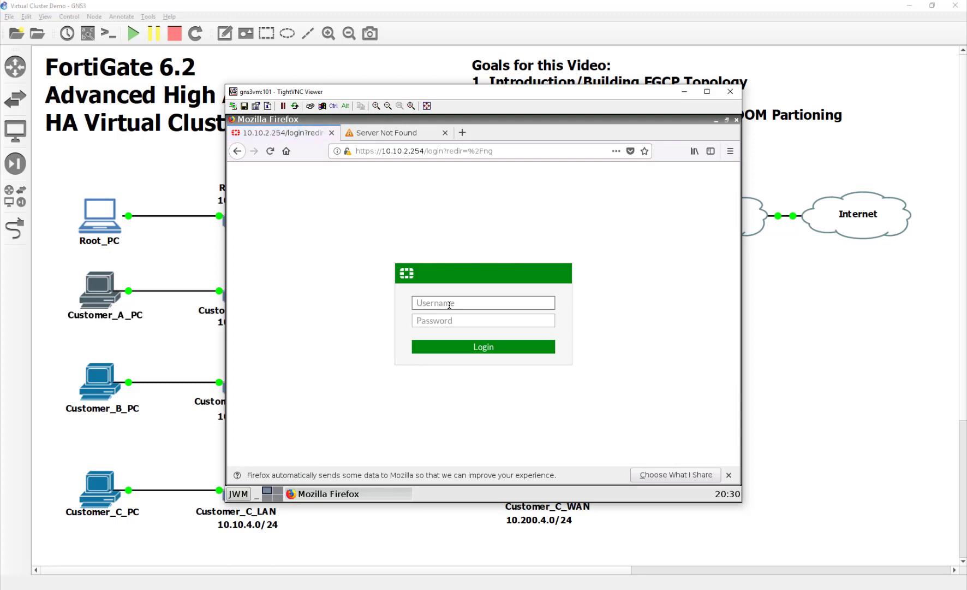
Sign in with the customer admin's username and password, retrying after the failure.
{"action": "type", "text": "bob"}
{"action": "key", "text": "Tab"}
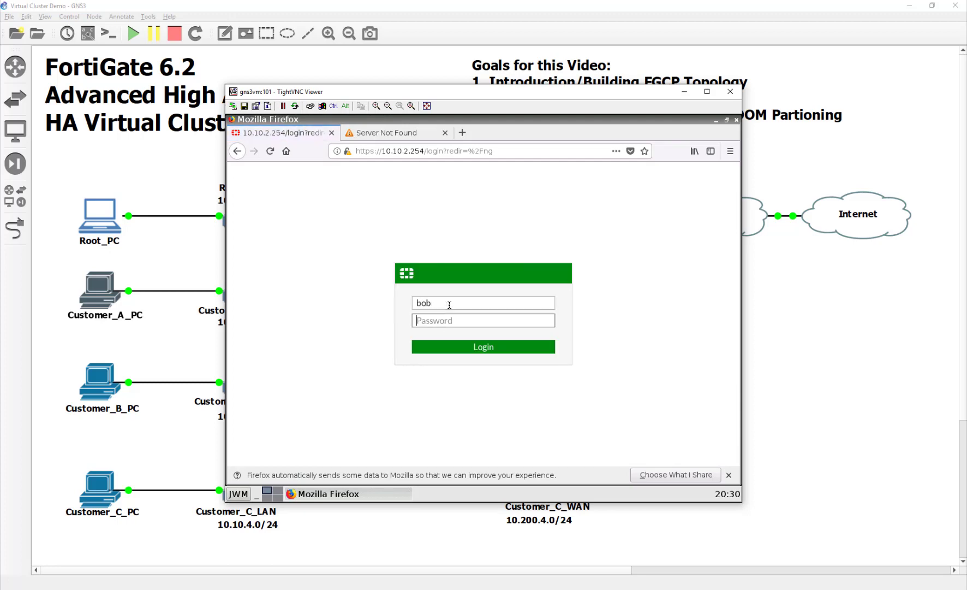
{"action": "type", "text": "fortinet"}
{"action": "key", "text": "Return"}
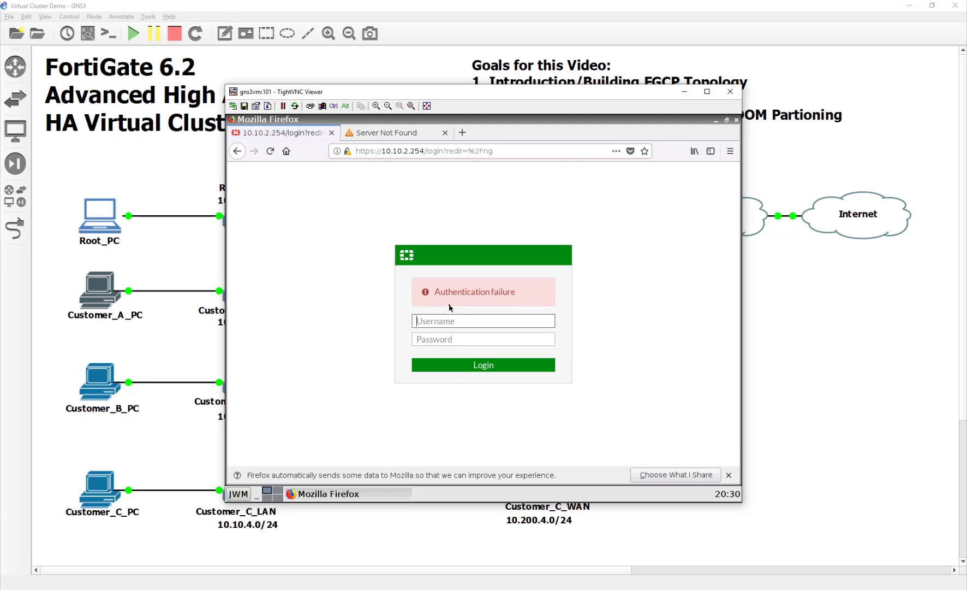
{"action": "type", "text": "bob"}
{"action": "key", "text": "Tab"}
{"action": "type", "text": "fort"}
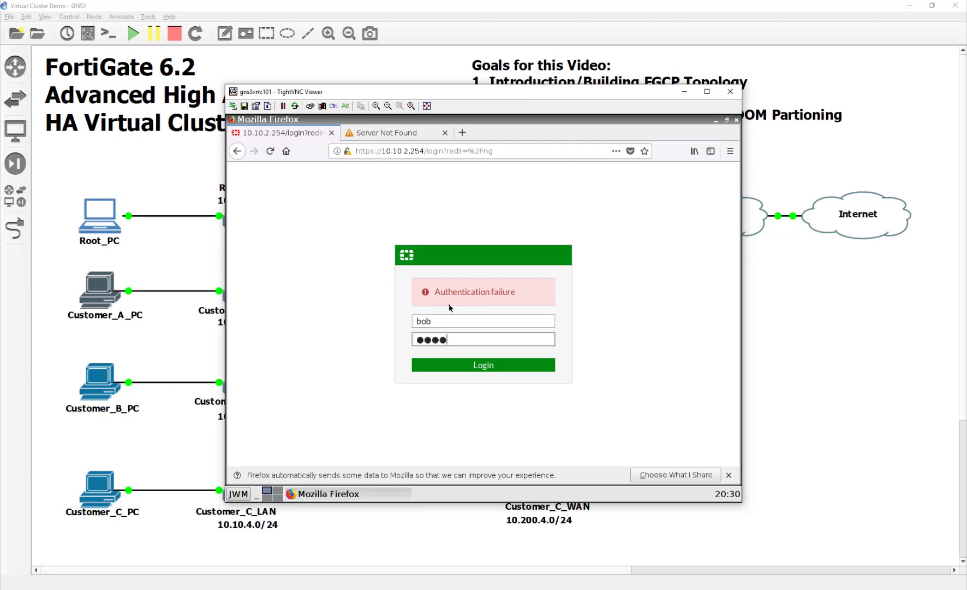
{"action": "type", "text": "inet"}
{"action": "key", "text": "Return"}
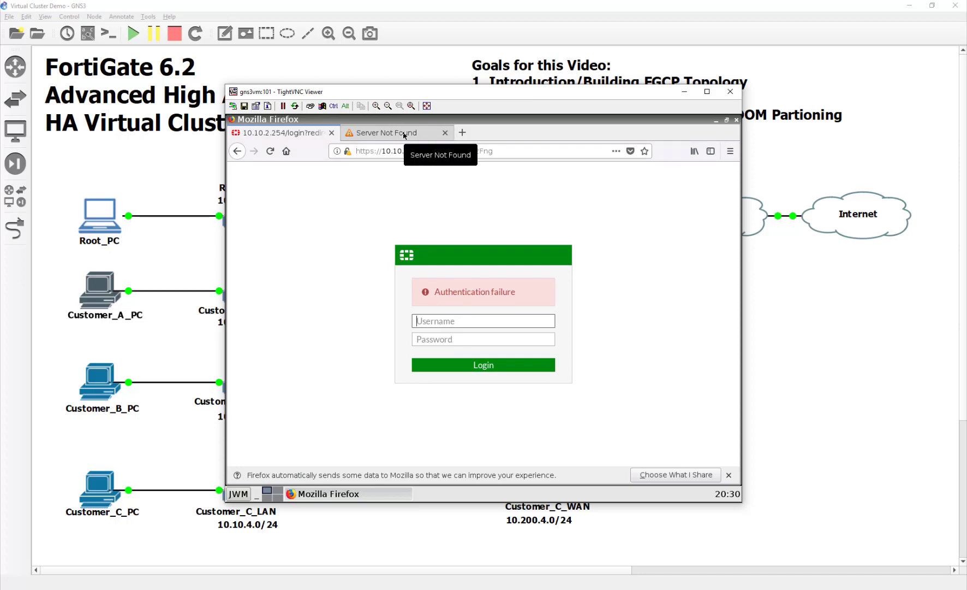
Reopen Root_PC's FortiGate console and switch from Customer_C to the Global VDOM view.
{"action": "left_click", "coordinate": [107, 220]}
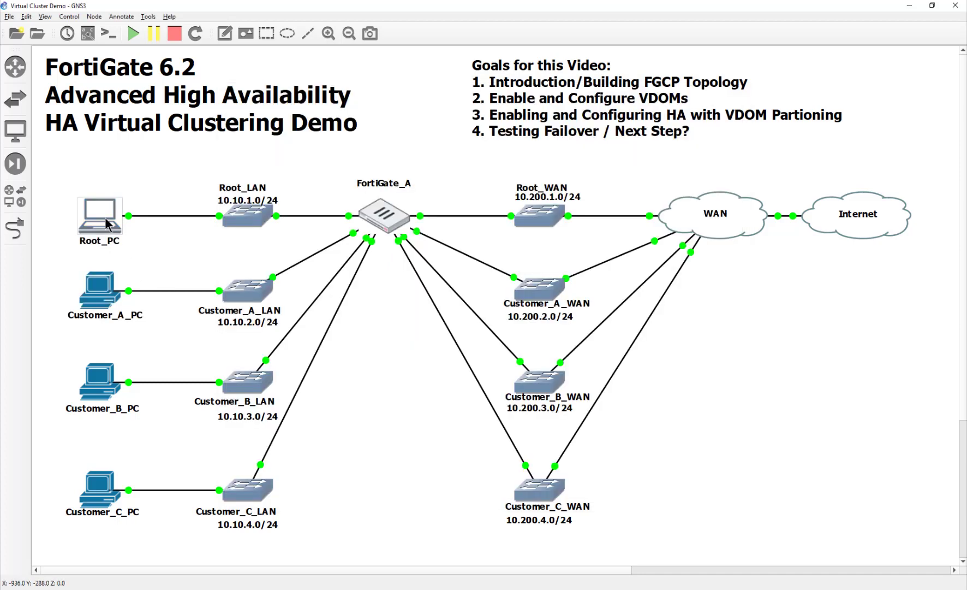
{"action": "double_click", "coordinate": [107, 220]}
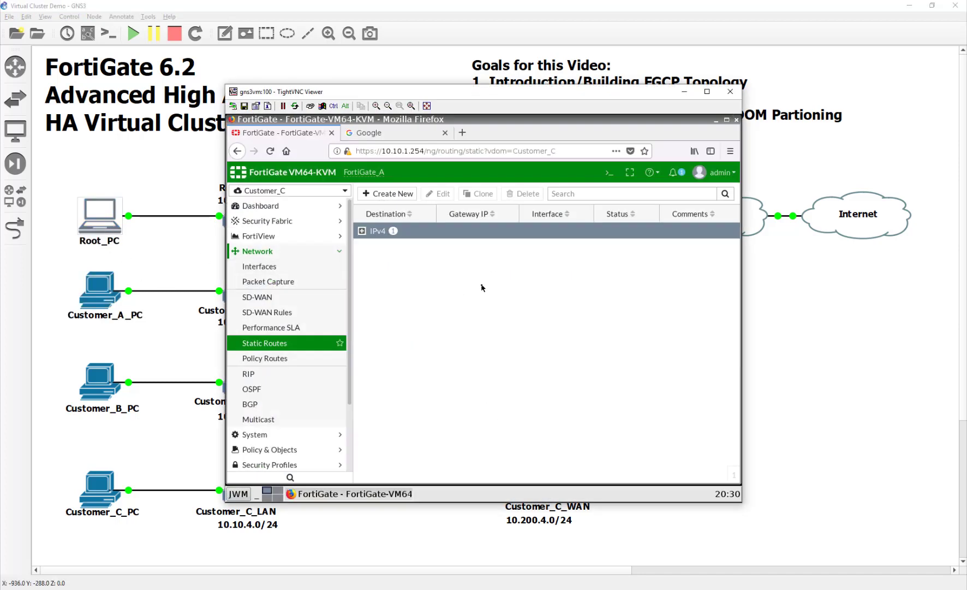
{"action": "left_click", "coordinate": [299, 190]}
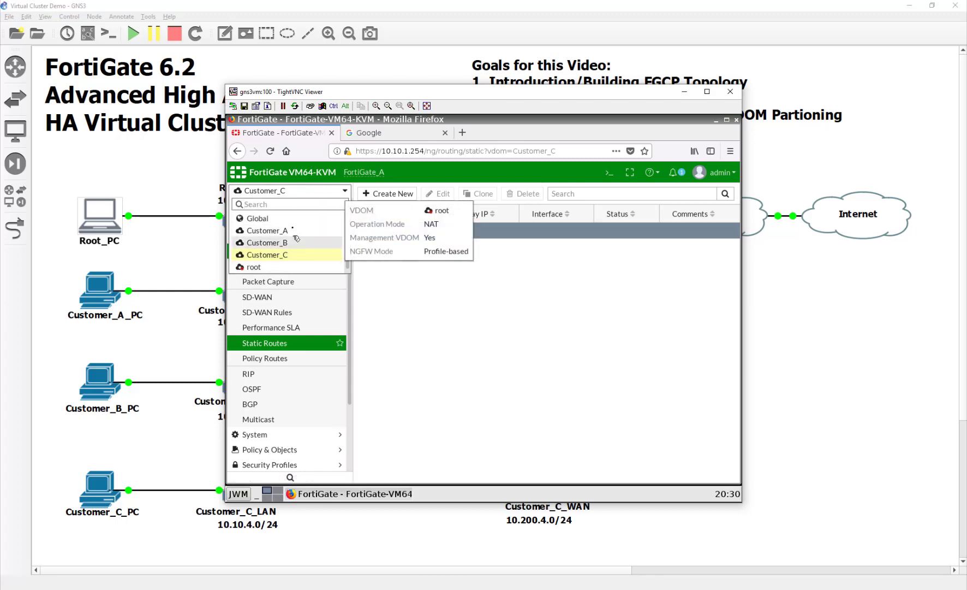
{"action": "left_click", "coordinate": [292, 220]}
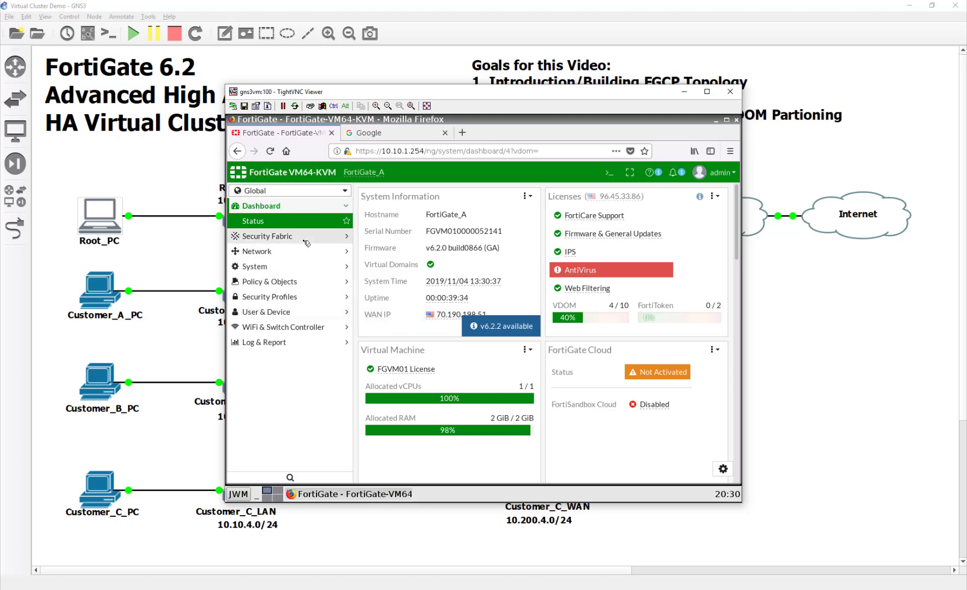
Open the Customer_A administrator account from System > Administrators for editing.
{"action": "left_click", "coordinate": [301, 267]}
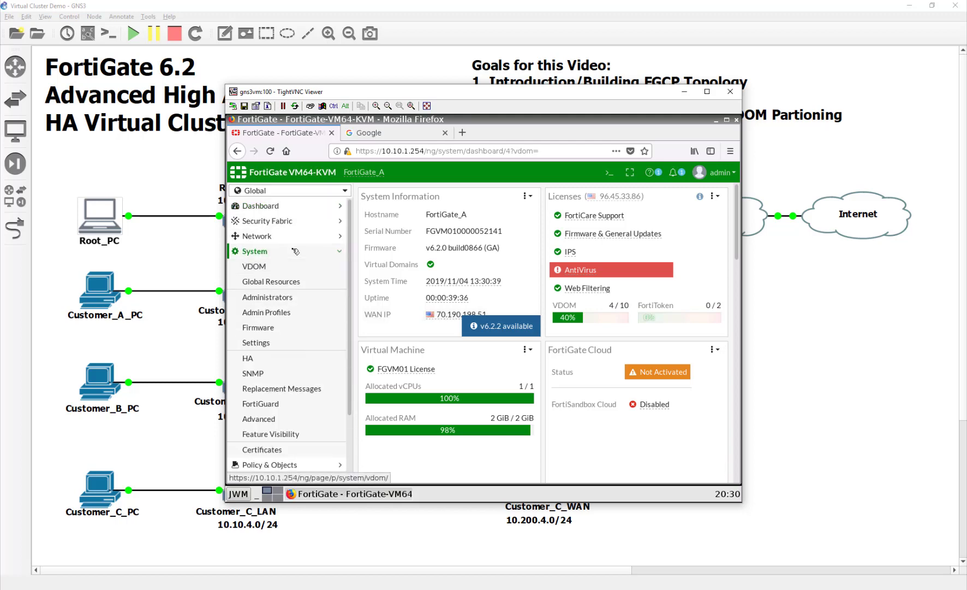
{"action": "left_click", "coordinate": [252, 296]}
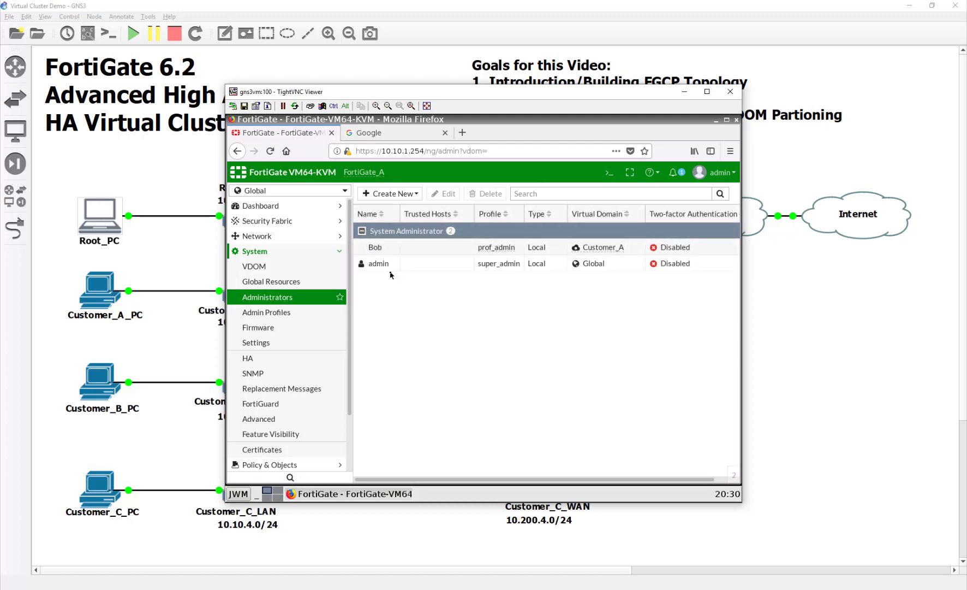
{"action": "left_click", "coordinate": [462, 253]}
{"action": "double_click", "coordinate": [462, 253]}
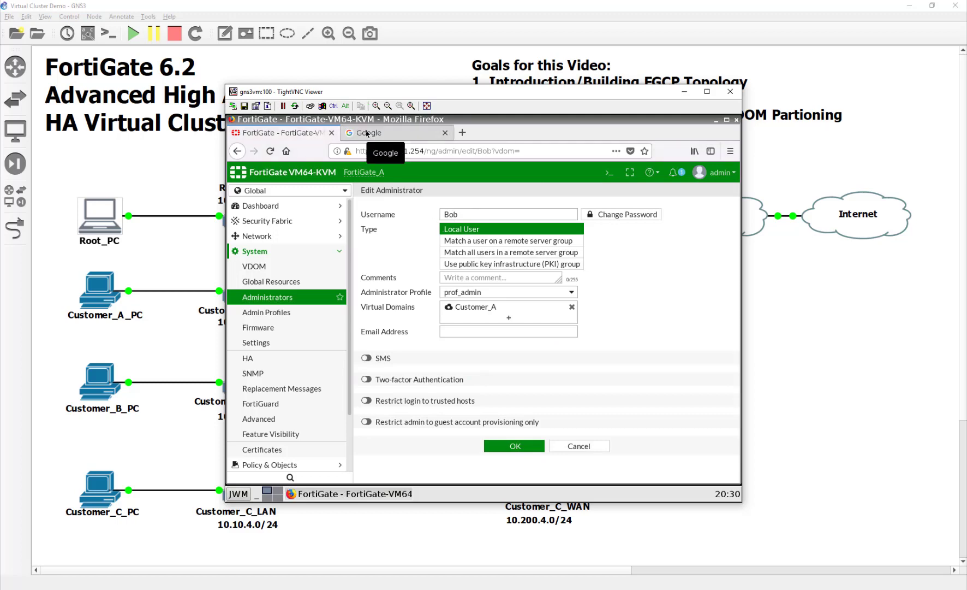
Back on Customer_A_PC, enter the customer admin's username and password and submit.
{"action": "key", "text": "alt+Tab"}
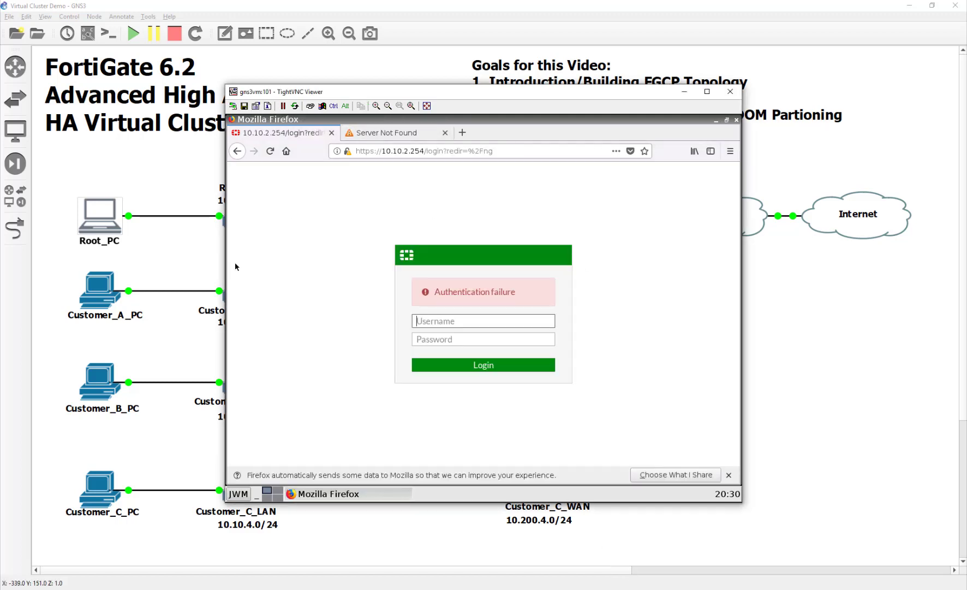
{"action": "type", "text": "Bob"}
{"action": "key", "text": "Tab"}
{"action": "type", "text": "fortinet"}
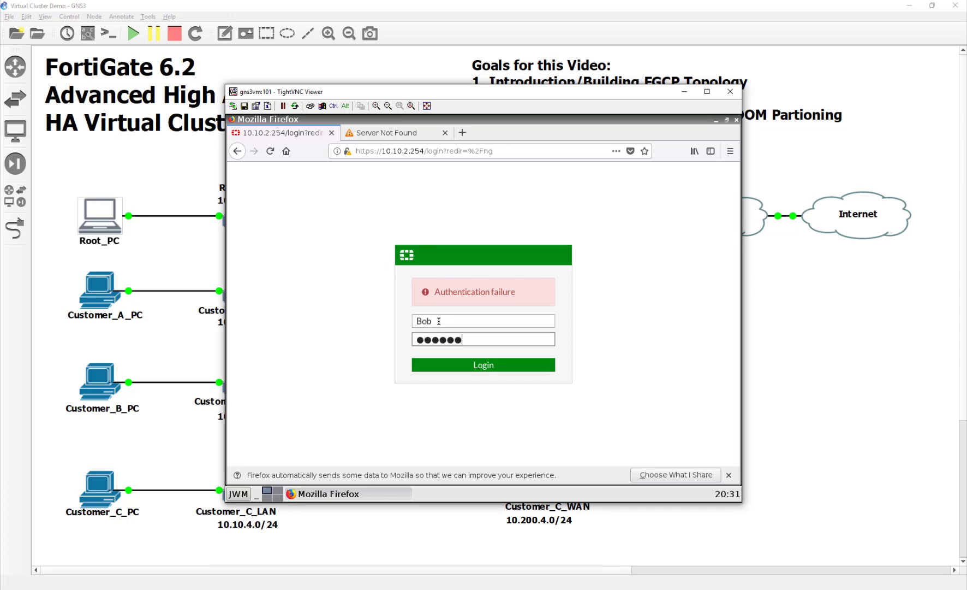
{"action": "key", "text": "Return"}
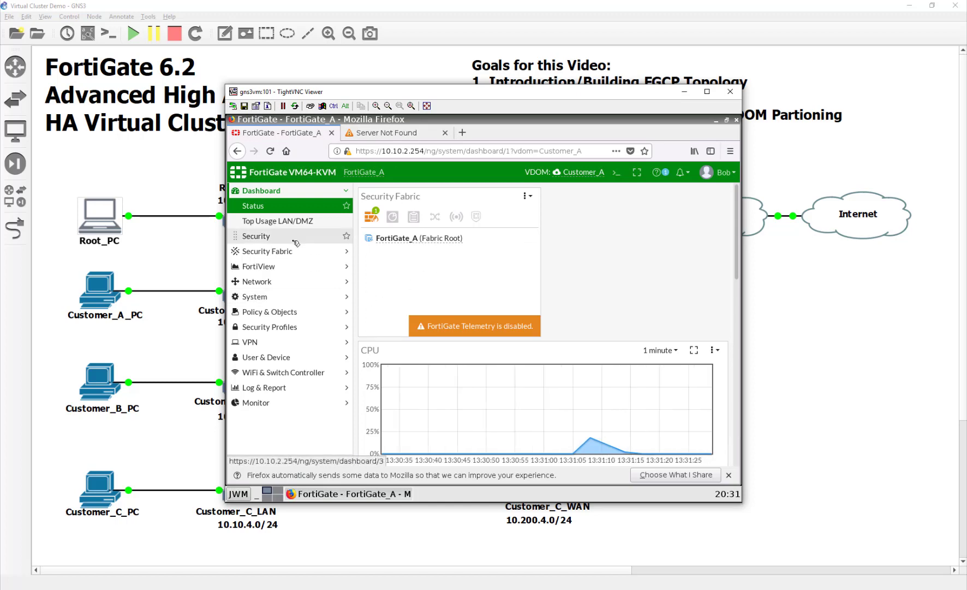
Add static route 0.0.0.0/0.0.0.0 out CST_A_WAN (port2) via gateway 10.200.2.254.
{"action": "left_click", "coordinate": [303, 281]}
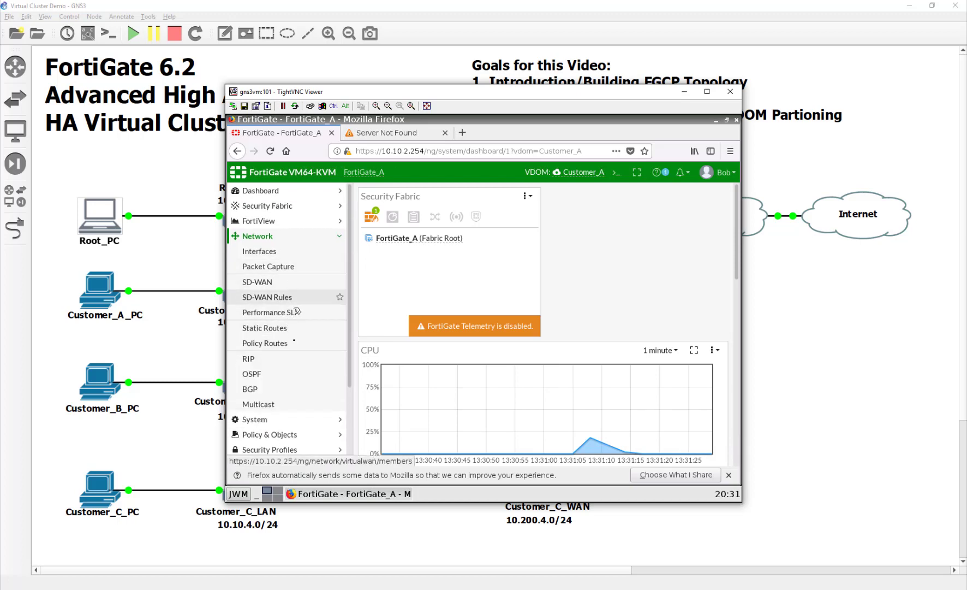
{"action": "left_click", "coordinate": [290, 327]}
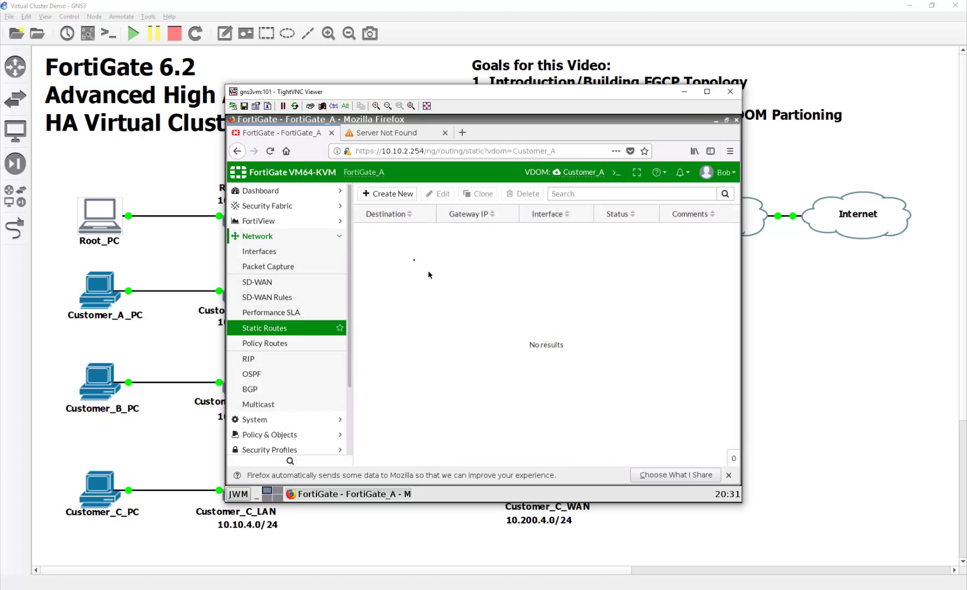
{"action": "left_click", "coordinate": [382, 194]}
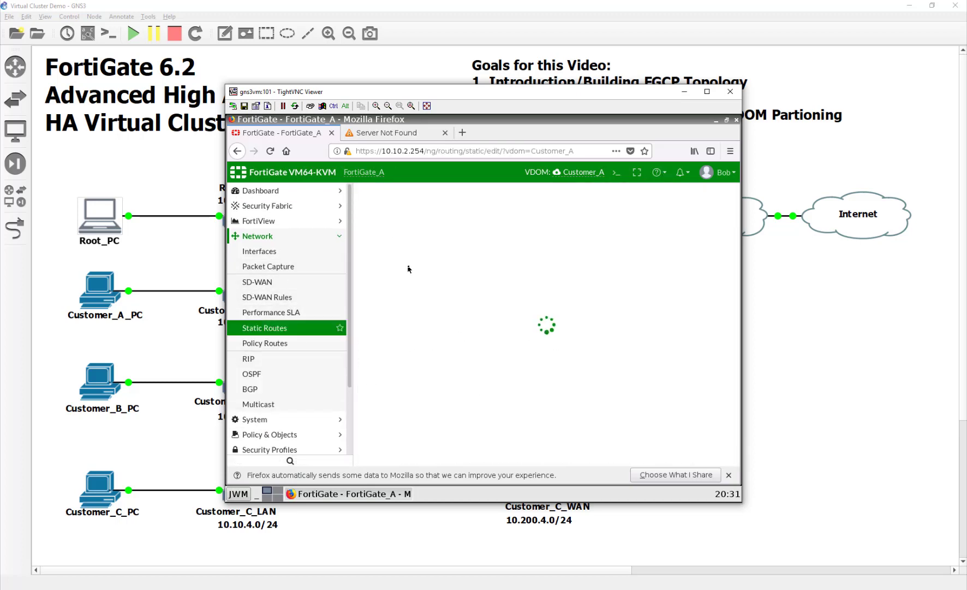
{"action": "left_click", "coordinate": [535, 242]}
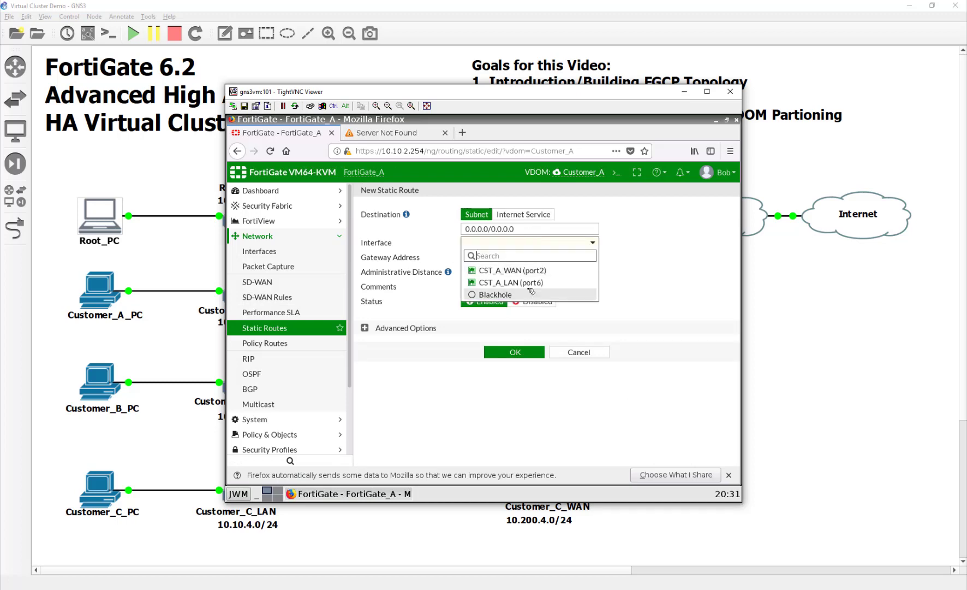
{"action": "left_click", "coordinate": [533, 272]}
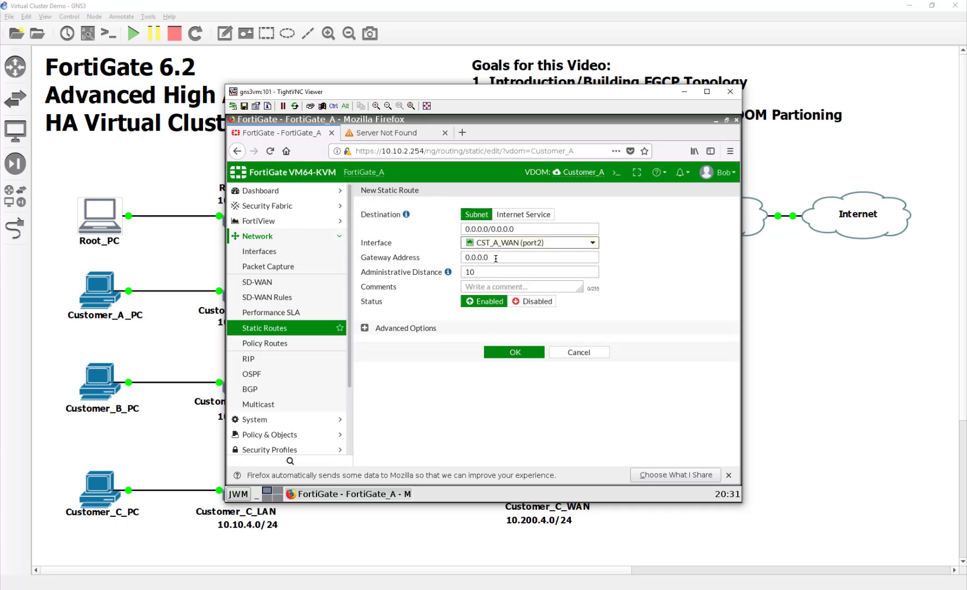
{"action": "key", "text": "Tab"}
{"action": "type", "text": "10."}
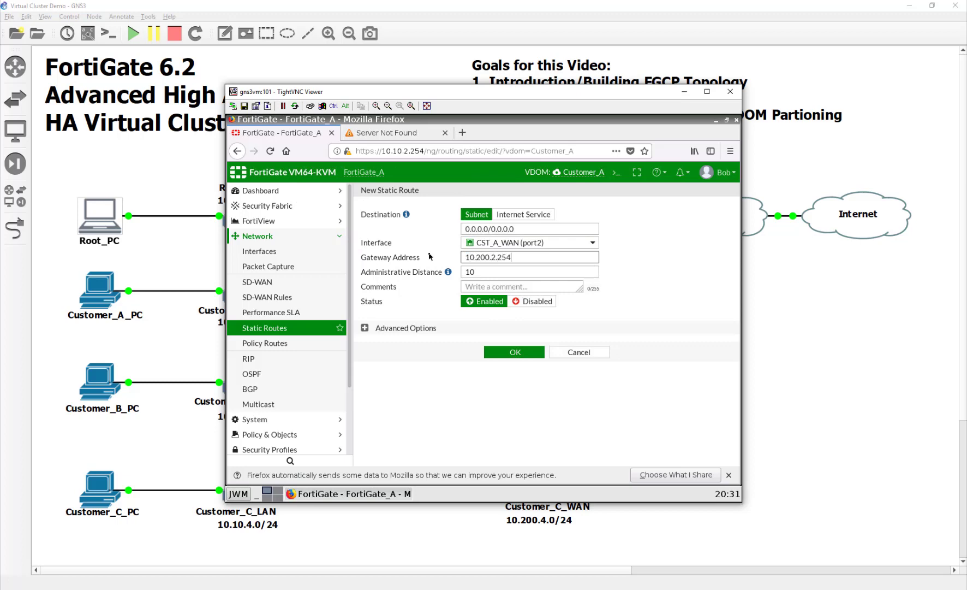
{"action": "left_click", "coordinate": [515, 352]}
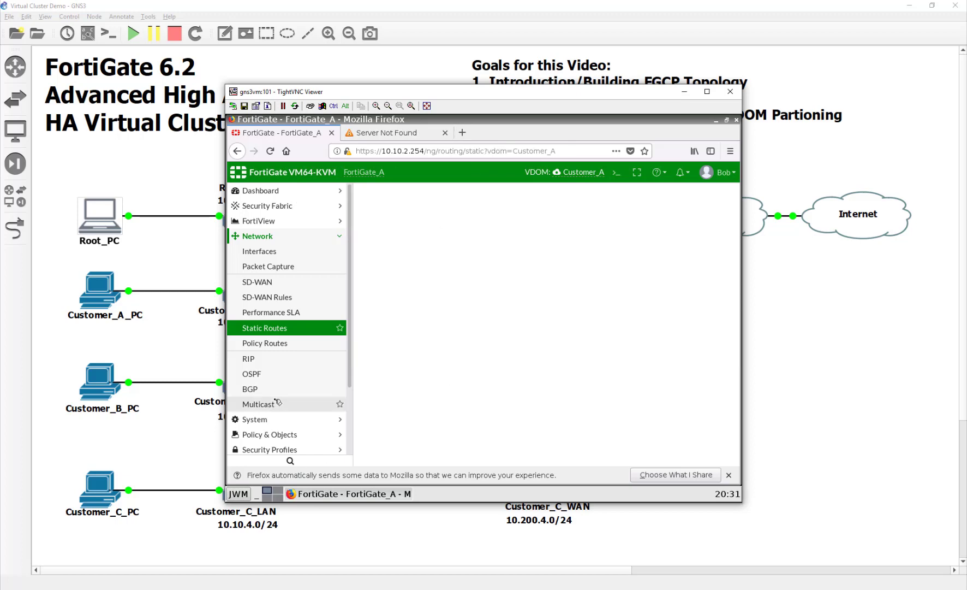
{"action": "scroll", "coordinate": [290, 399], "scroll_direction": "down", "scroll_amount": 3}
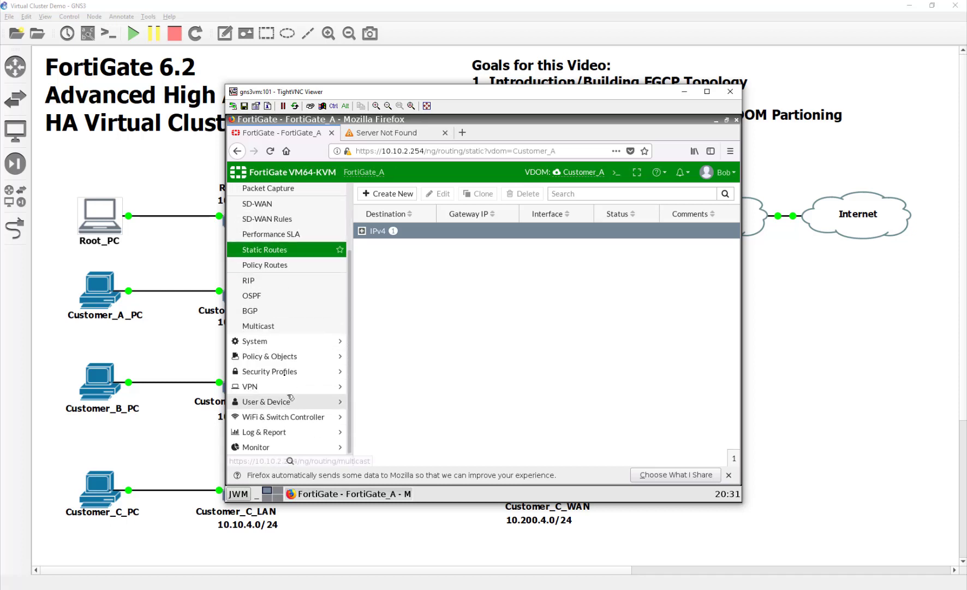
Start a new IPv4 policy in Customer_A named Internet.
{"action": "left_click", "coordinate": [285, 356]}
{"action": "left_click", "coordinate": [261, 204]}
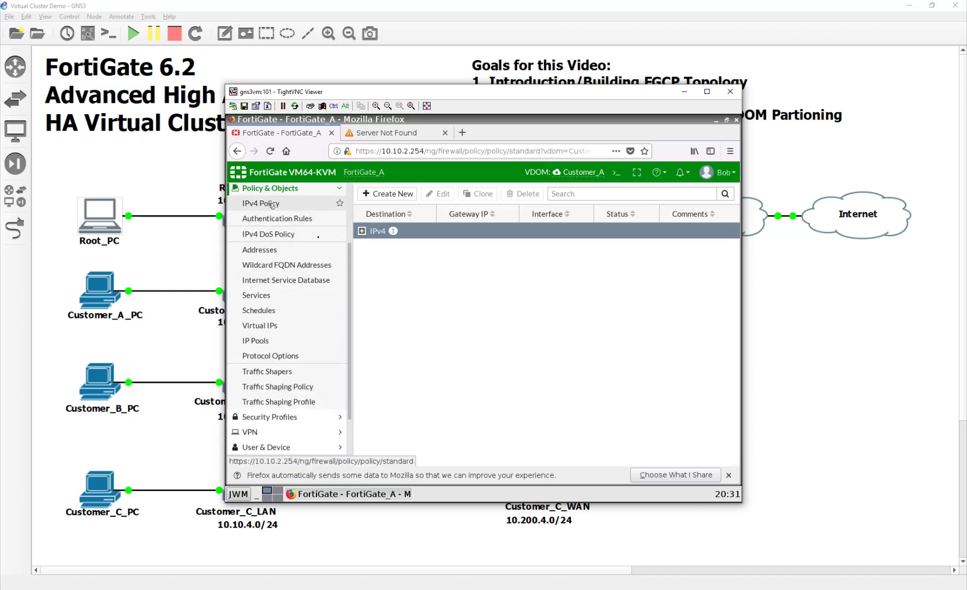
{"action": "left_click", "coordinate": [392, 195]}
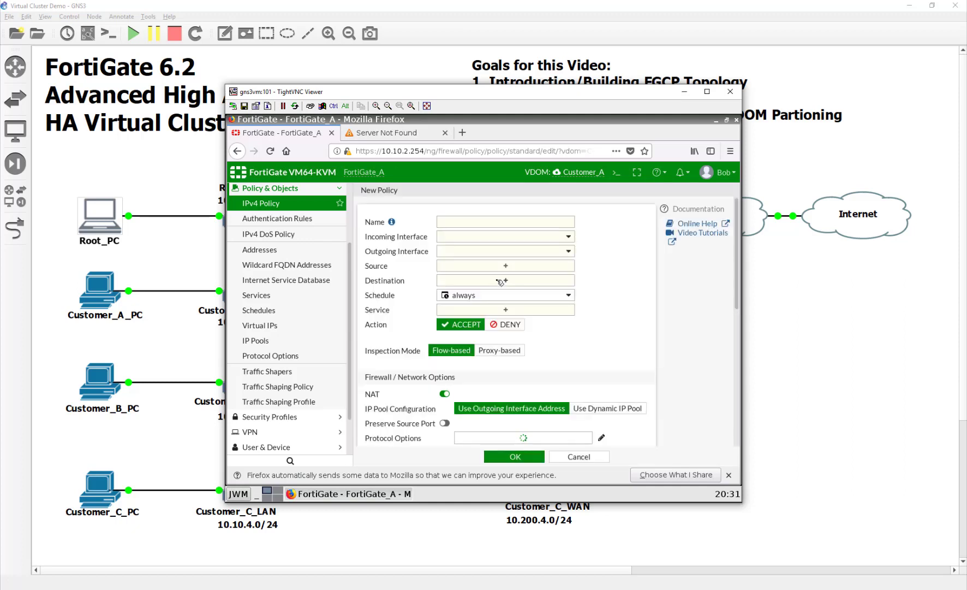
{"action": "left_click", "coordinate": [461, 223]}
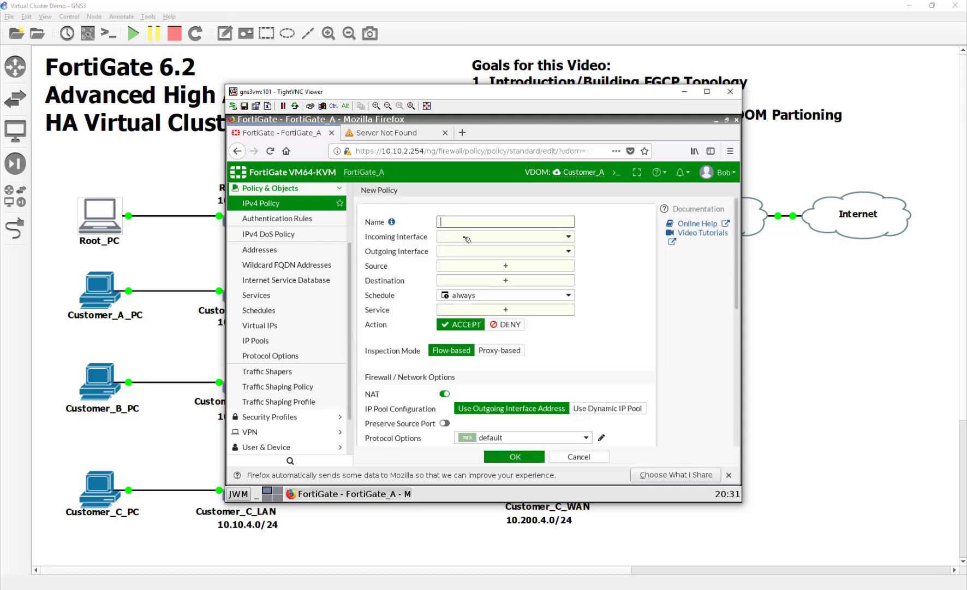
{"action": "type", "text": "Internet"}
{"action": "key", "text": "Tab"}
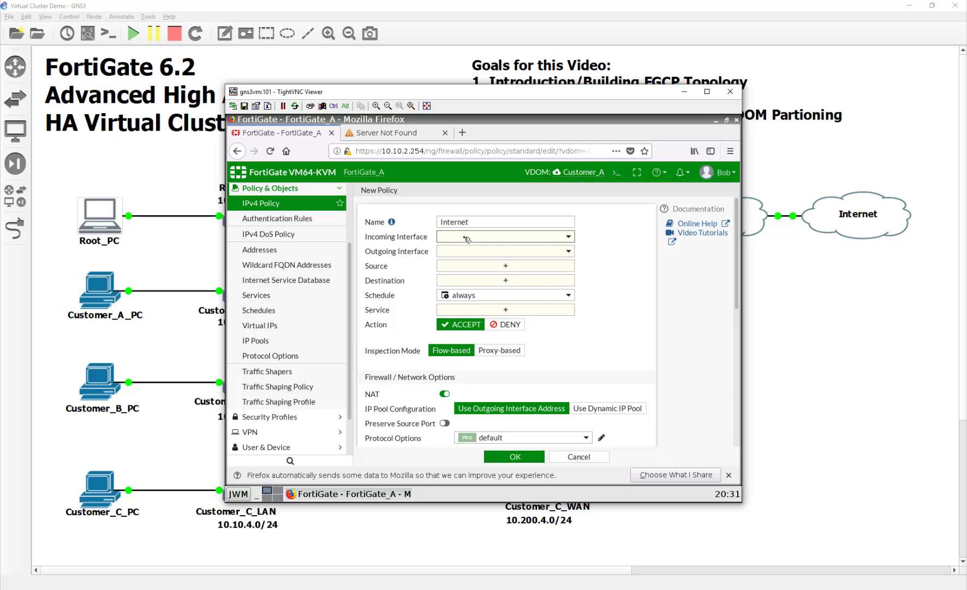
Set it from CST_A_LAN (port6) to CST_A_WAN (port2), all addresses, service ALL, and save.
{"action": "left_click", "coordinate": [466, 238]}
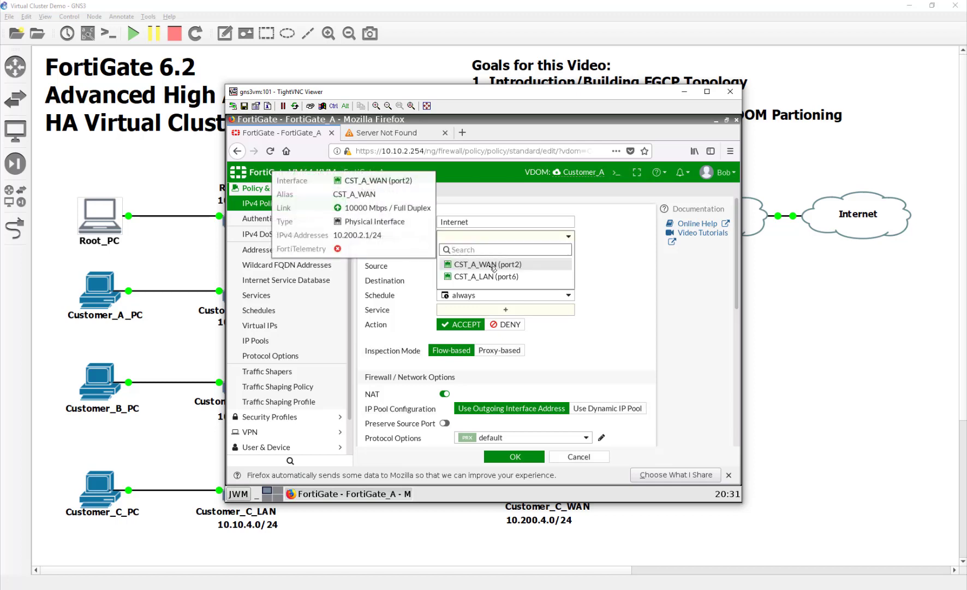
{"action": "left_click", "coordinate": [490, 277]}
{"action": "left_click", "coordinate": [482, 252]}
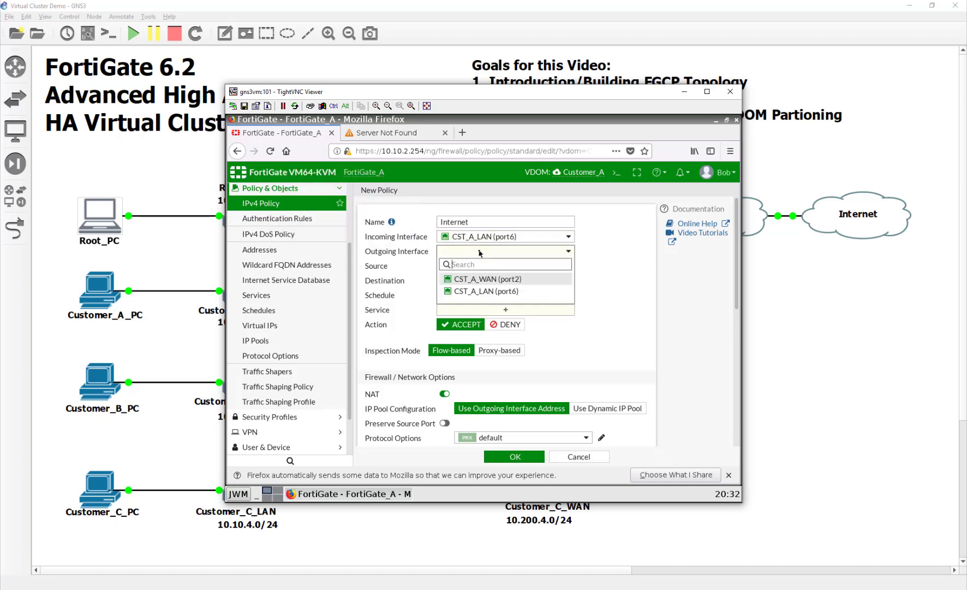
{"action": "left_click", "coordinate": [481, 279]}
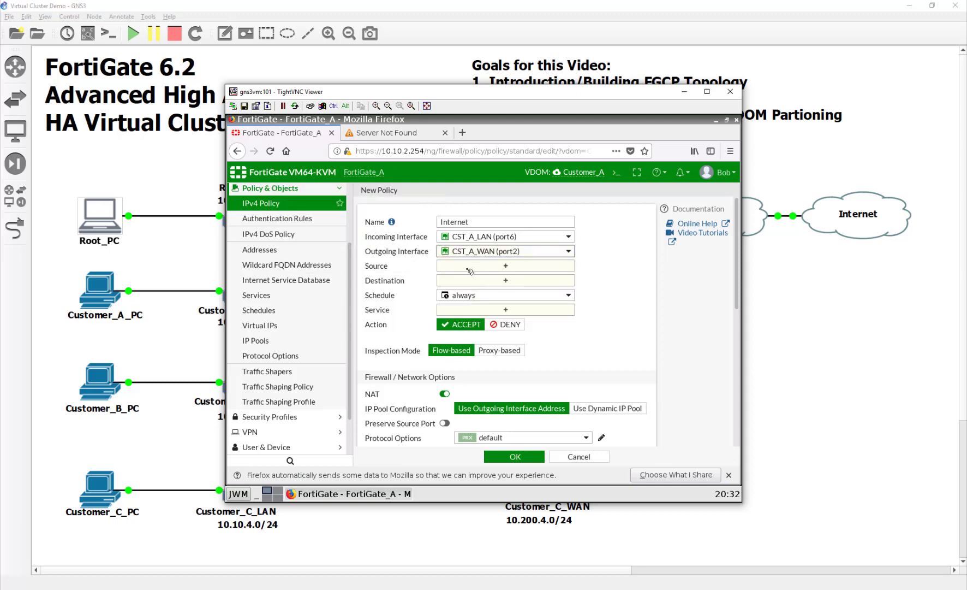
{"action": "left_click", "coordinate": [476, 266]}
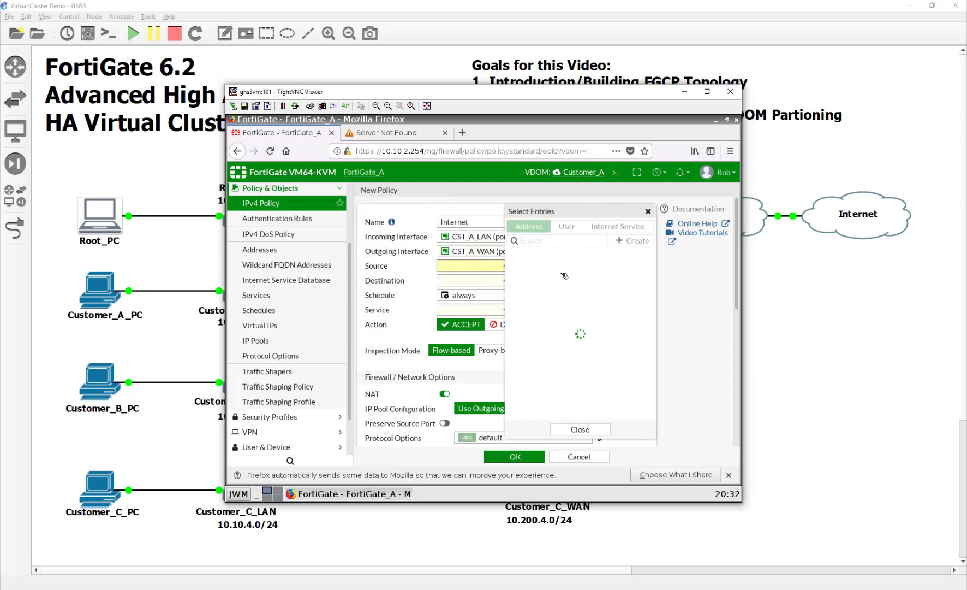
{"action": "left_click", "coordinate": [474, 294]}
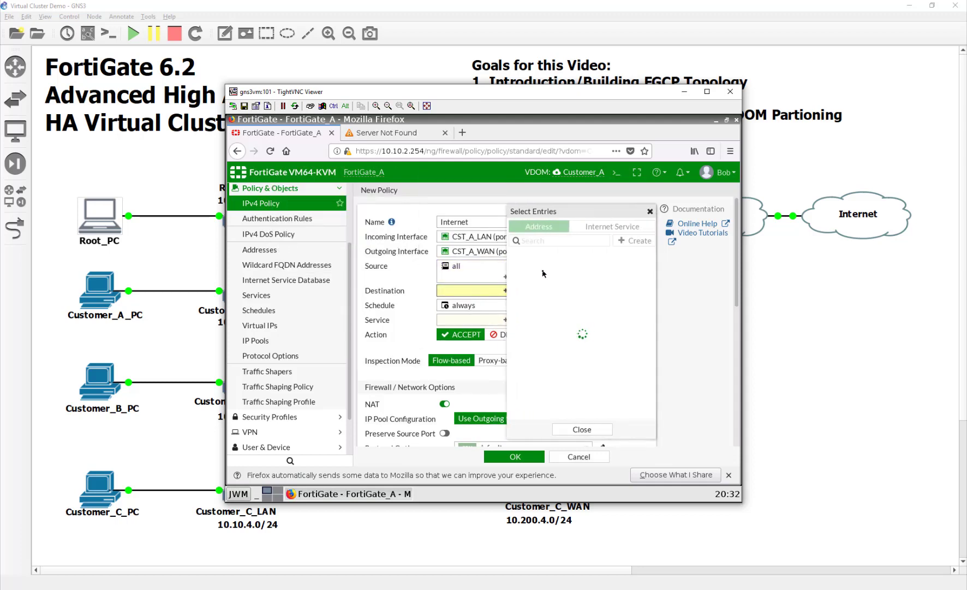
{"action": "left_click", "coordinate": [453, 328]}
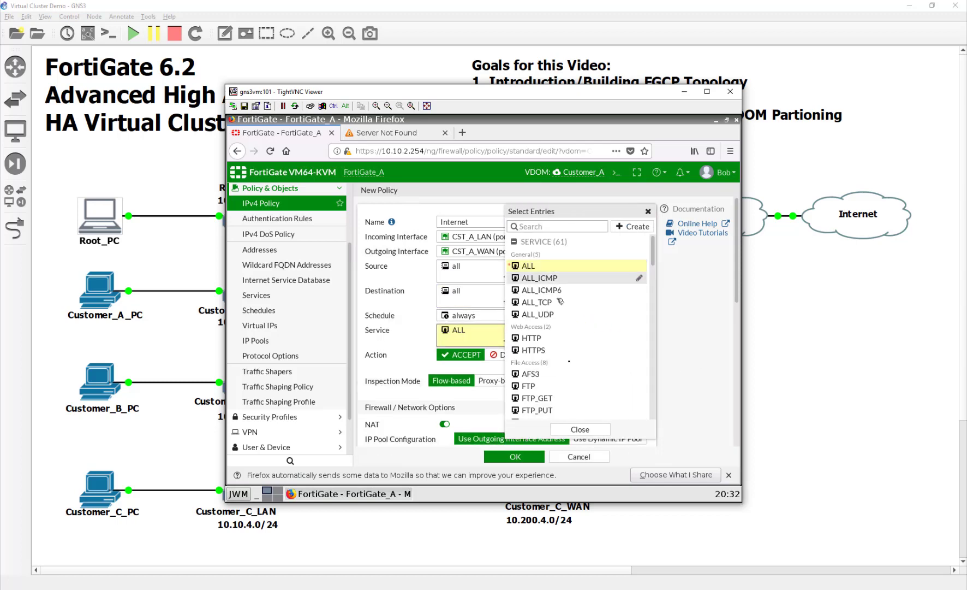
{"action": "left_click", "coordinate": [534, 456]}
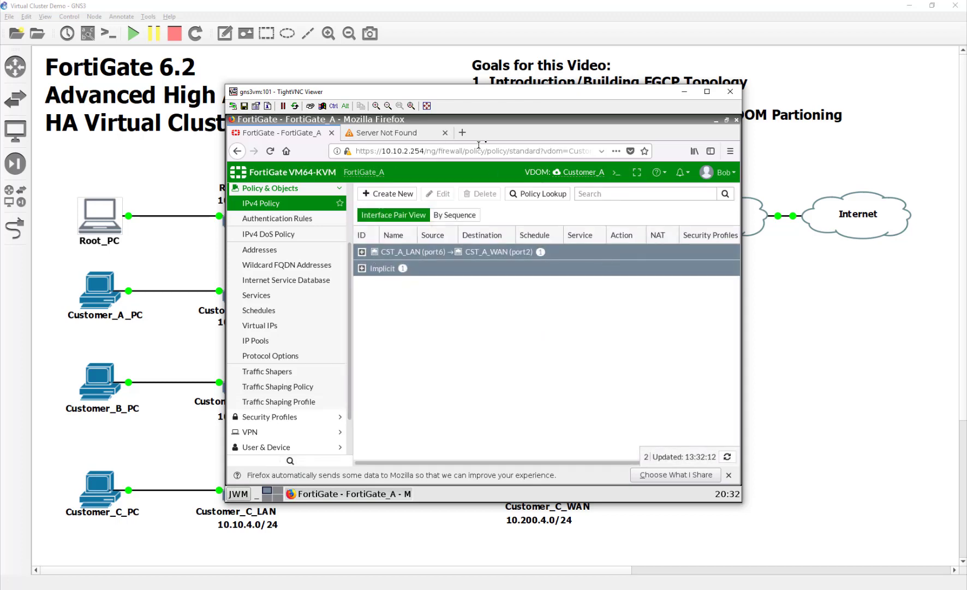
{"action": "left_click", "coordinate": [433, 137]}
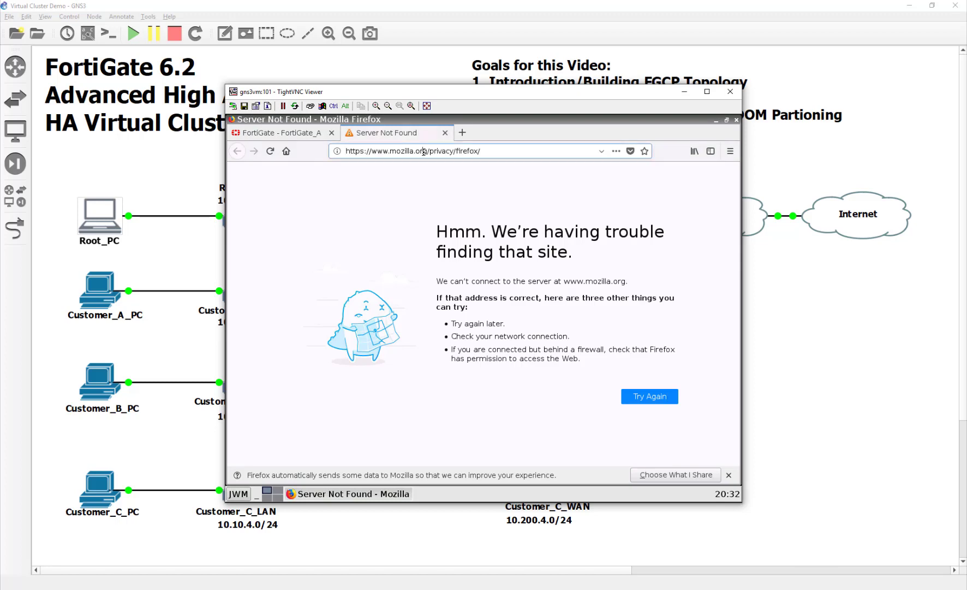
Load google.com to test Internet access, then launch a Terminal from the desktop menu.
{"action": "left_click", "coordinate": [481, 151]}
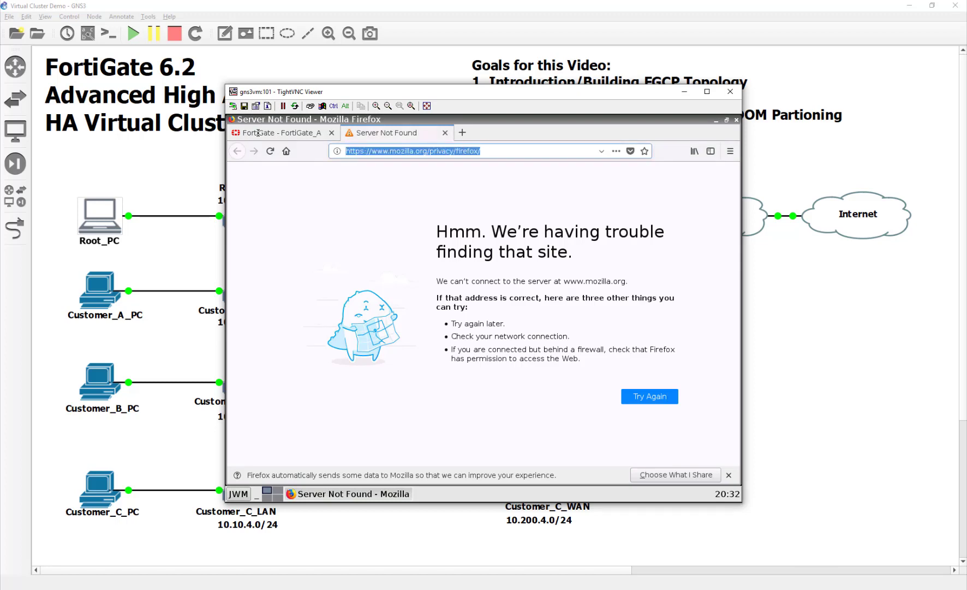
{"action": "type", "text": "google.com"}
{"action": "key", "text": "Return"}
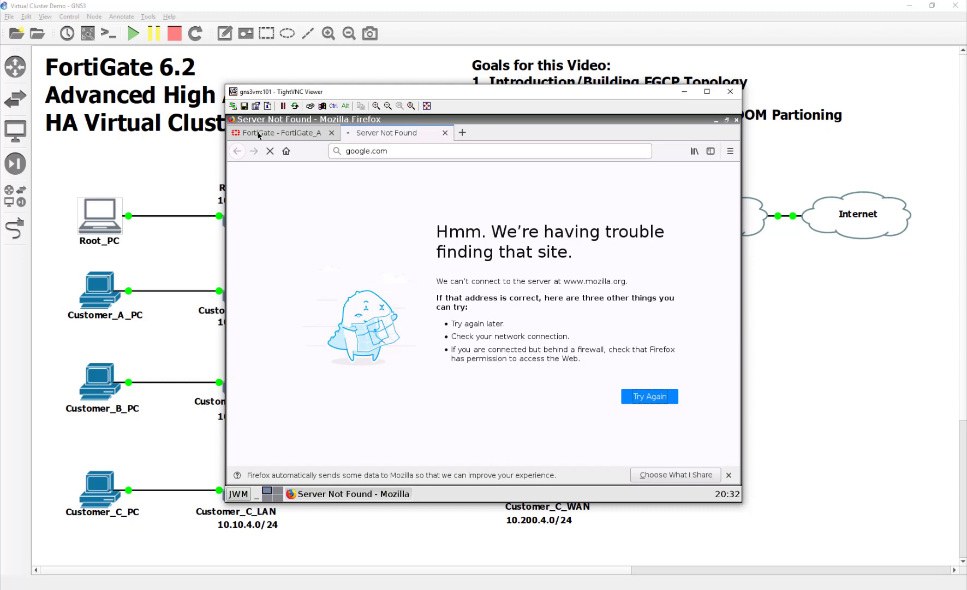
{"action": "left_click", "coordinate": [238, 494]}
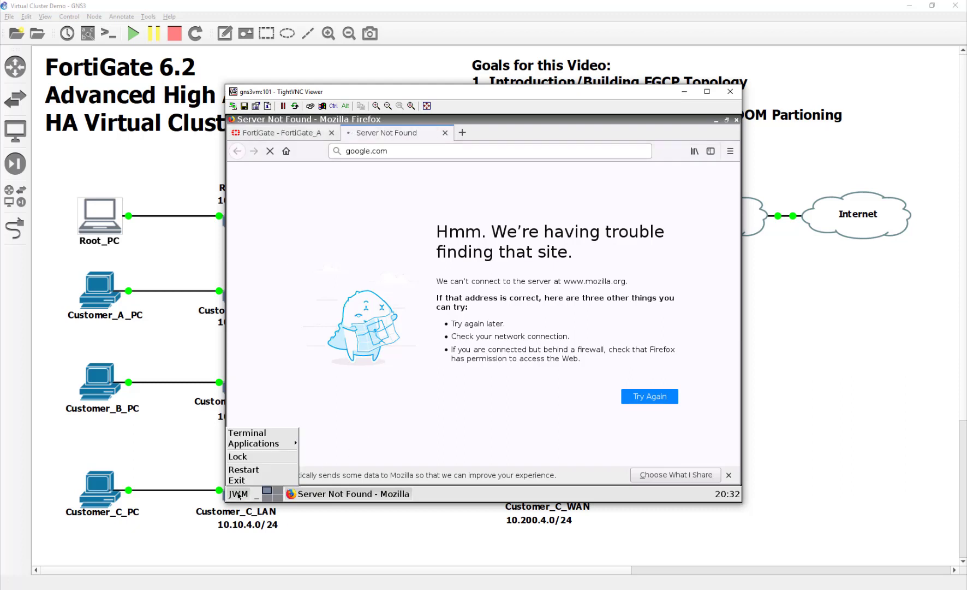
{"action": "left_click", "coordinate": [259, 436]}
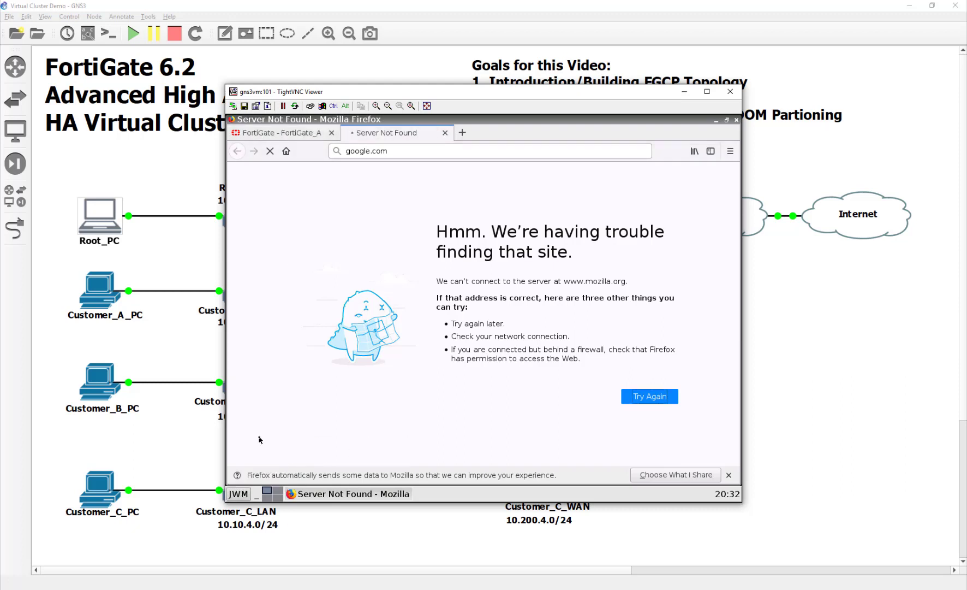
Confirm the PC's address is 10.10.2.1 and ping gateway 10.10.2.254 with 0% loss.
{"action": "type", "text": "ifconfig"}
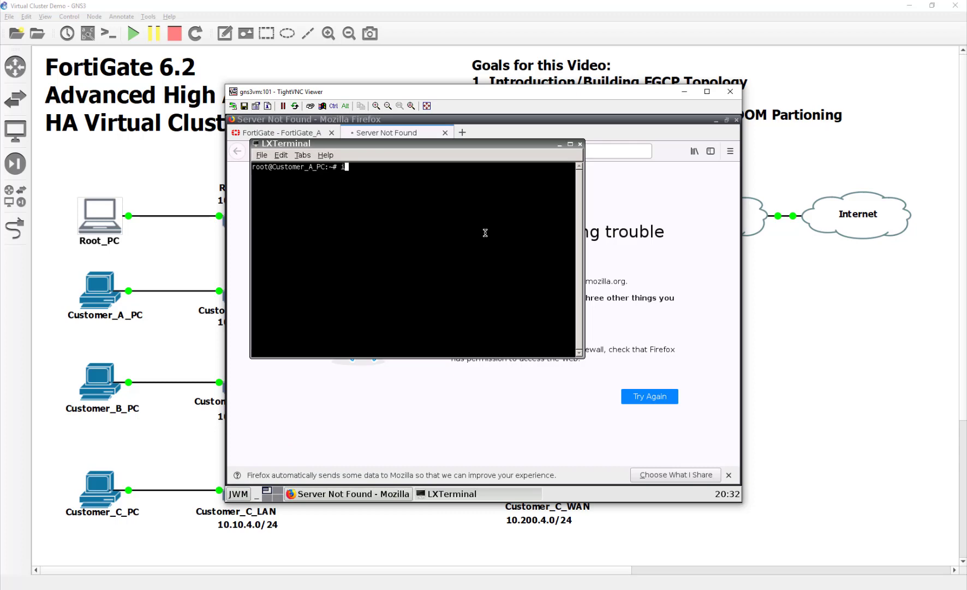
{"action": "key", "text": "Return"}
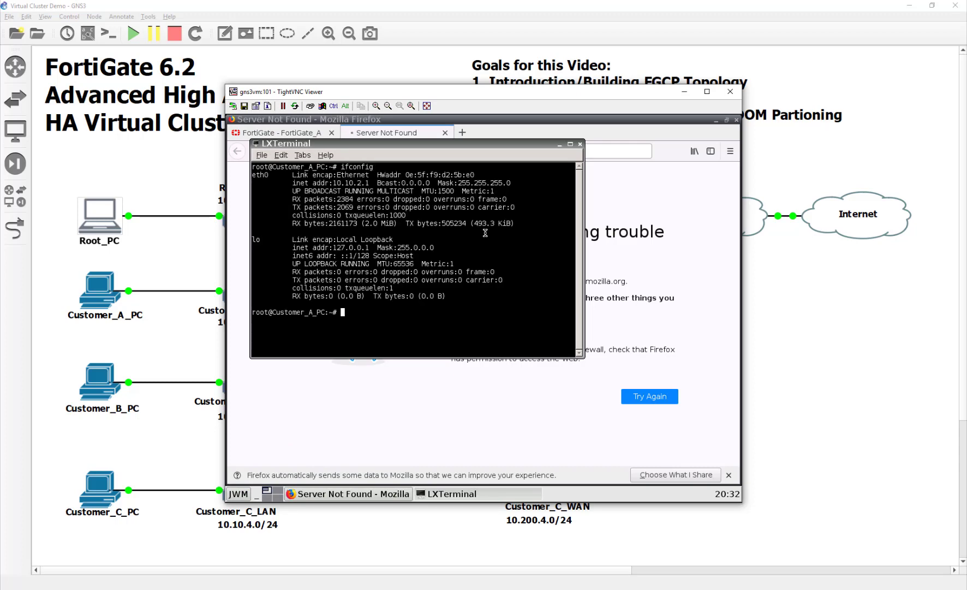
{"action": "type", "text": "ping 10.10.2.254"}
{"action": "key", "text": "Return"}
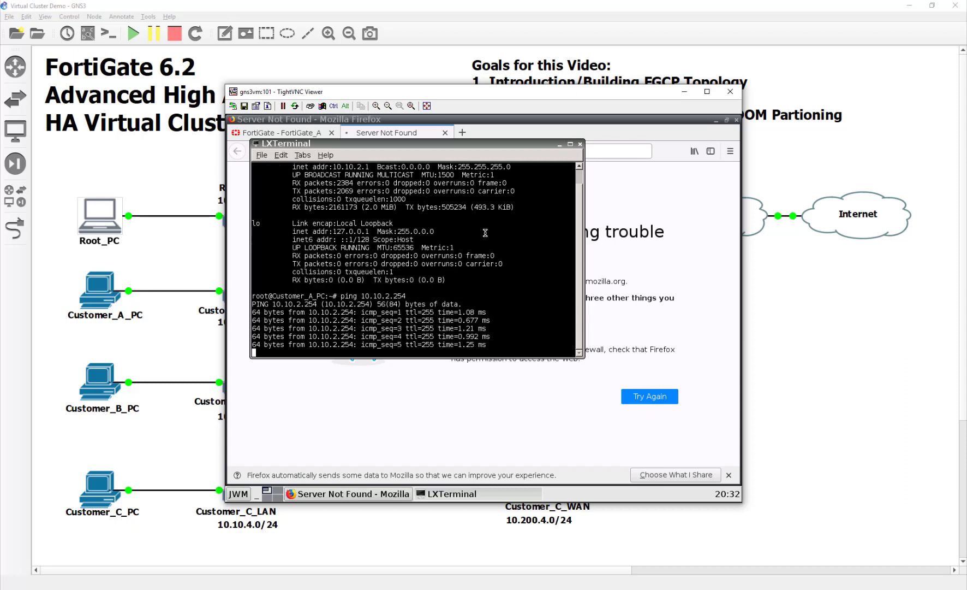
{"action": "key", "text": "ctrl+c"}
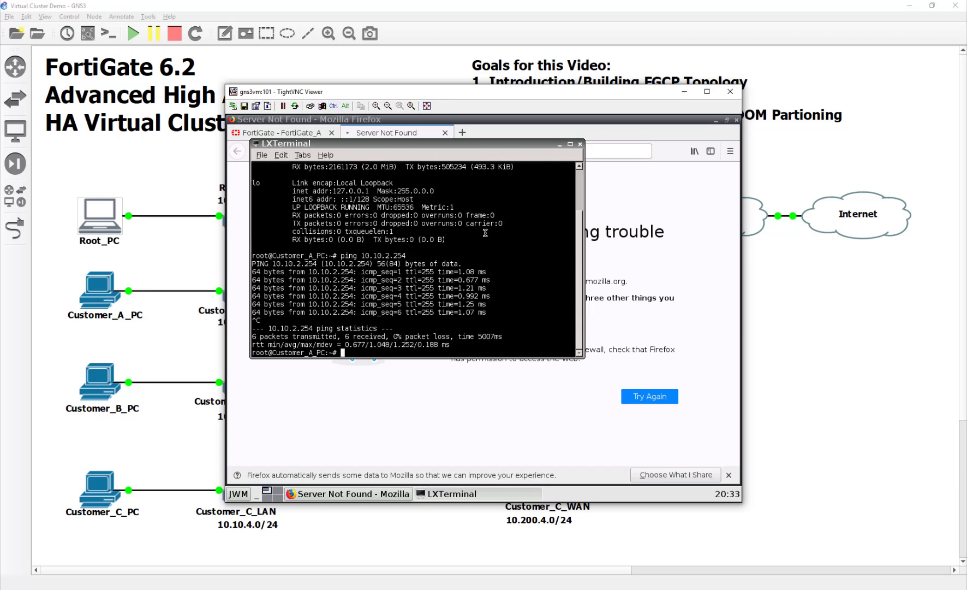
Start pinging 10.200.2.254 by editing the previous ping command.
{"action": "key", "text": "Up"}
{"action": "key", "text": "BackSpace"}
{"action": "key", "text": "BackSpace"}
{"action": "key", "text": "BackSpace"}
{"action": "key", "text": "BackSpace"}
{"action": "key", "text": "BackSpace"}
{"action": "key", "text": "BackSpace"}
{"action": "key", "text": "BackSpace"}
{"action": "key", "text": "BackSpace"}
{"action": "type", "text": "200.2.254"}
{"action": "key", "text": "Return"}
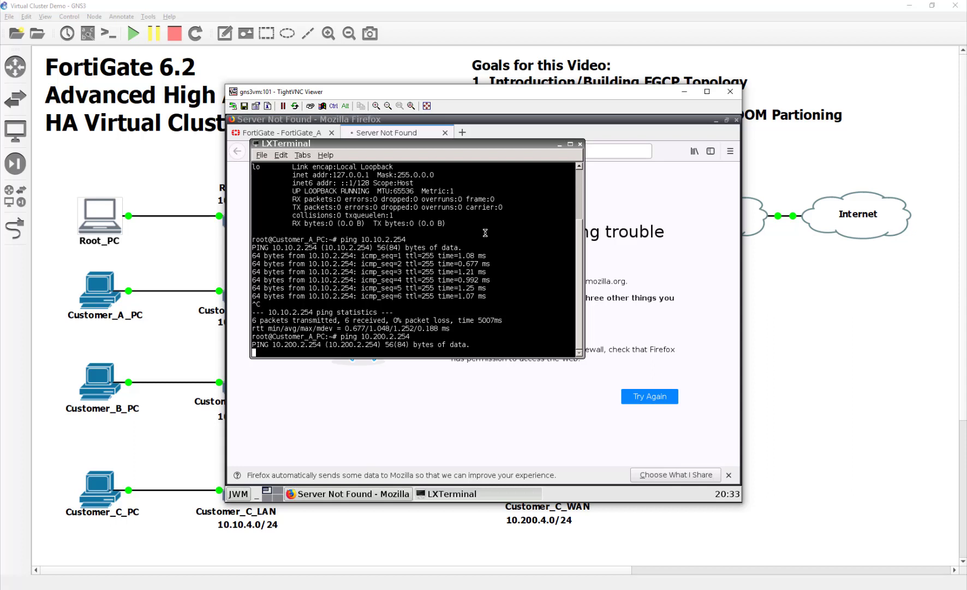
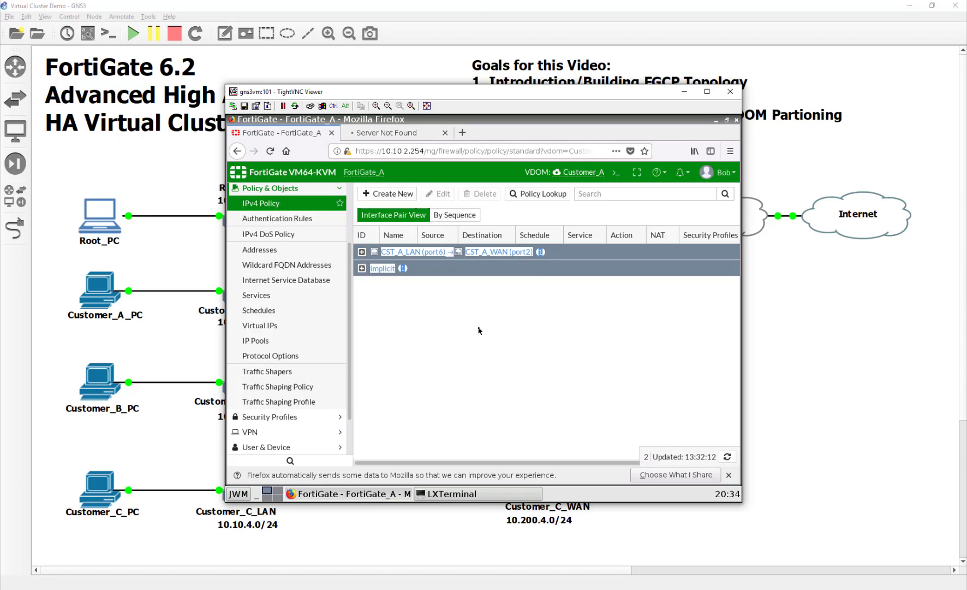
View Customer_A's interfaces (port2 10.200.2.1, port6 10.10.2.254), then return to the topology.
{"action": "scroll", "coordinate": [284, 272], "scroll_direction": "up", "scroll_amount": 3}
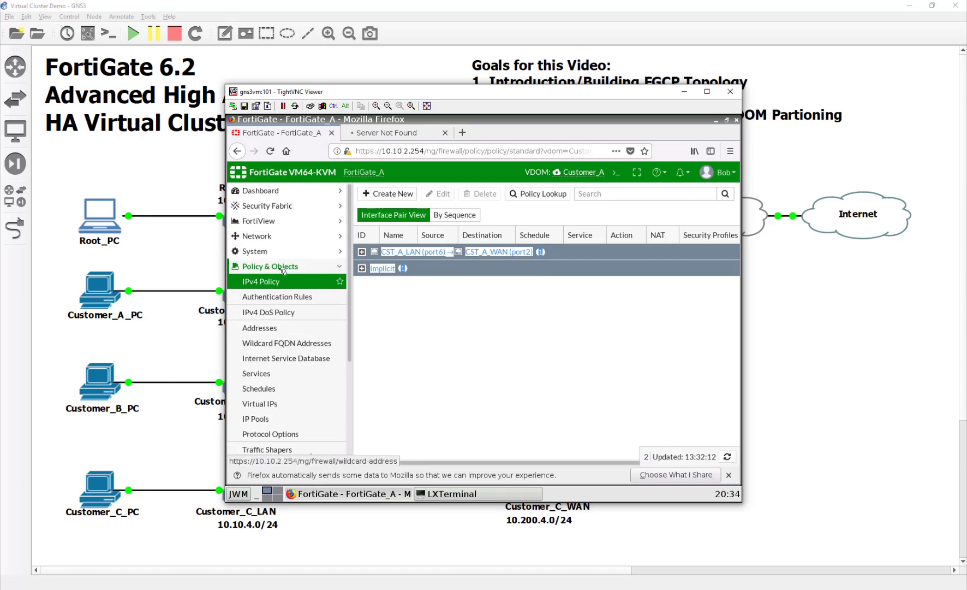
{"action": "left_click", "coordinate": [284, 235]}
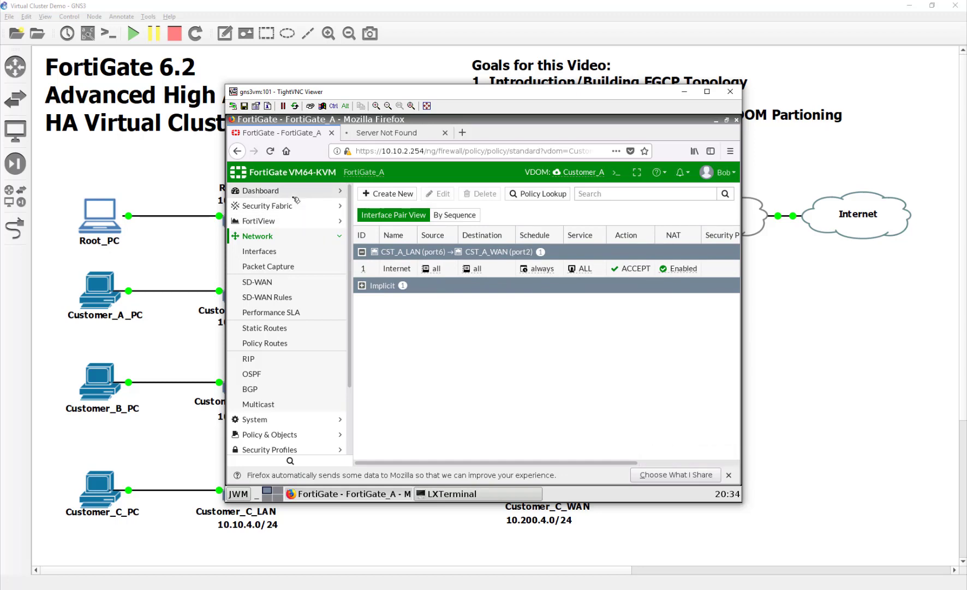
{"action": "left_click", "coordinate": [295, 192]}
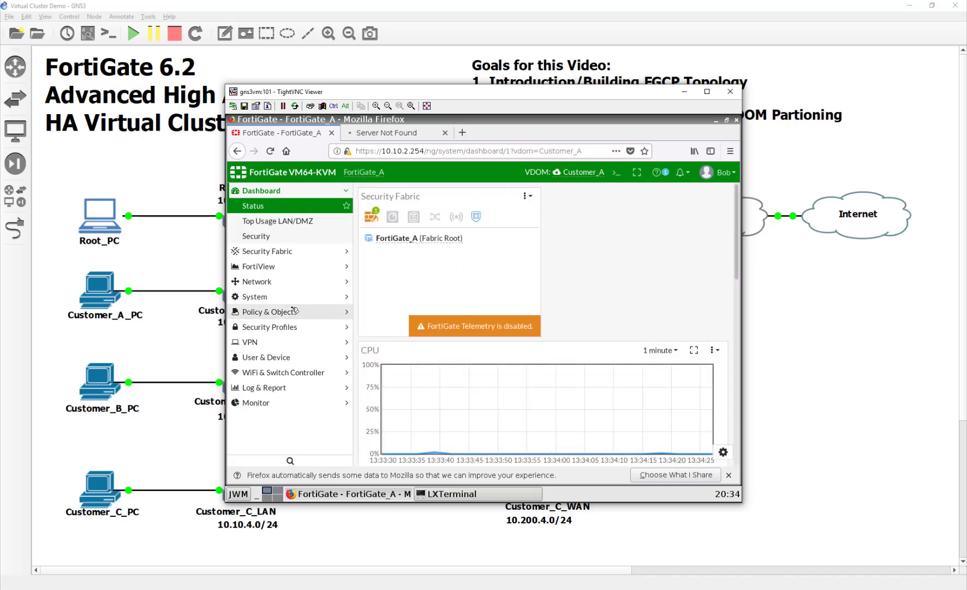
{"action": "left_click", "coordinate": [293, 284]}
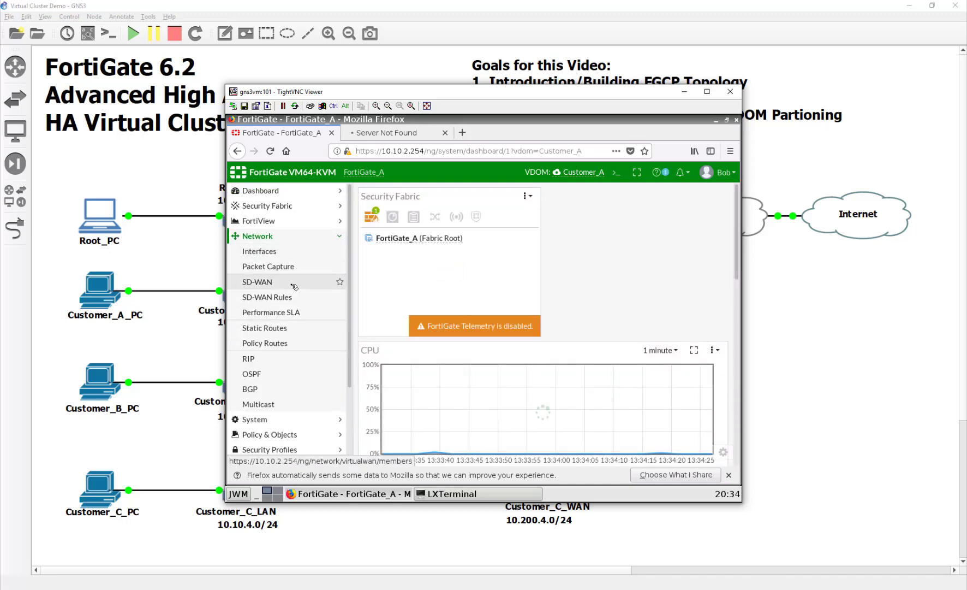
{"action": "left_click", "coordinate": [288, 252]}
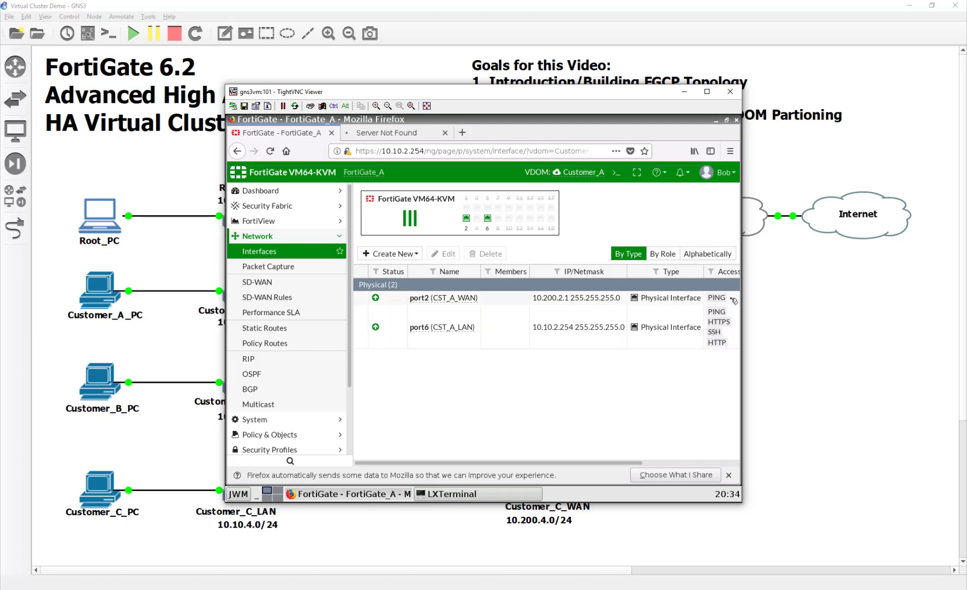
{"action": "left_click", "coordinate": [771, 364]}
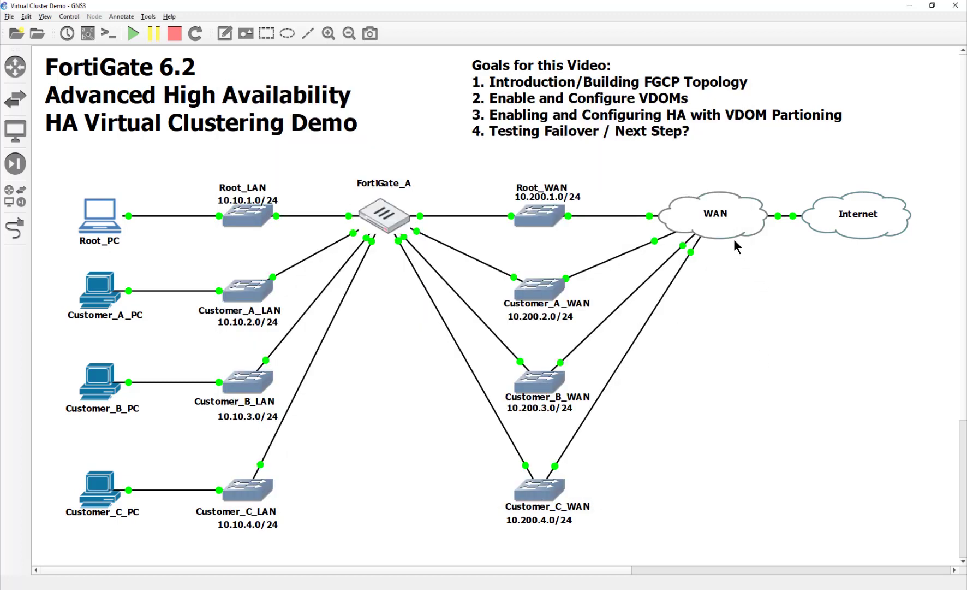
From the WAN router console, ping 10.200.2.1 with menu option 7, getting 3 of 3 replies.
{"action": "double_click", "coordinate": [720, 225]}
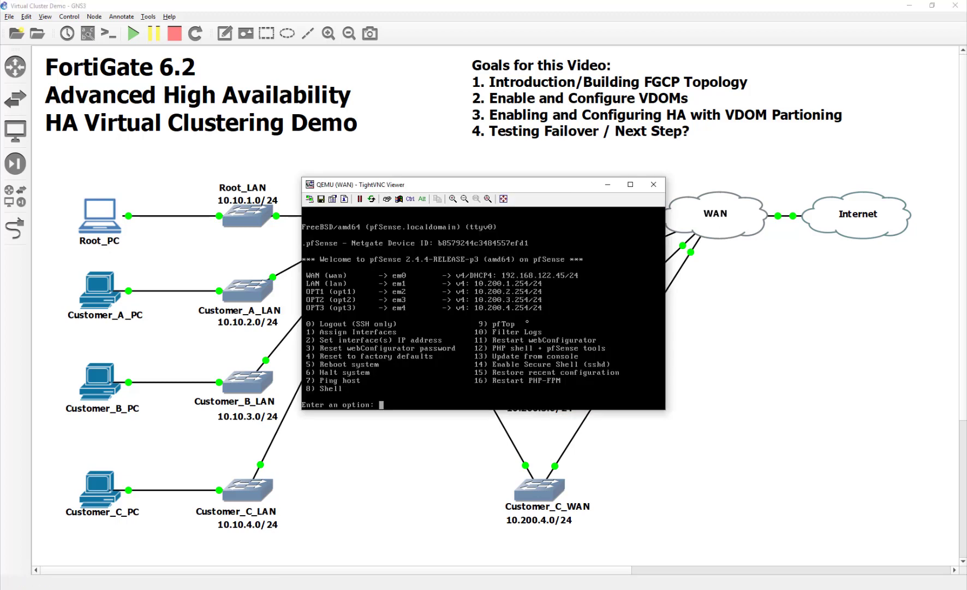
{"action": "type", "text": "7"}
{"action": "key", "text": "Return"}
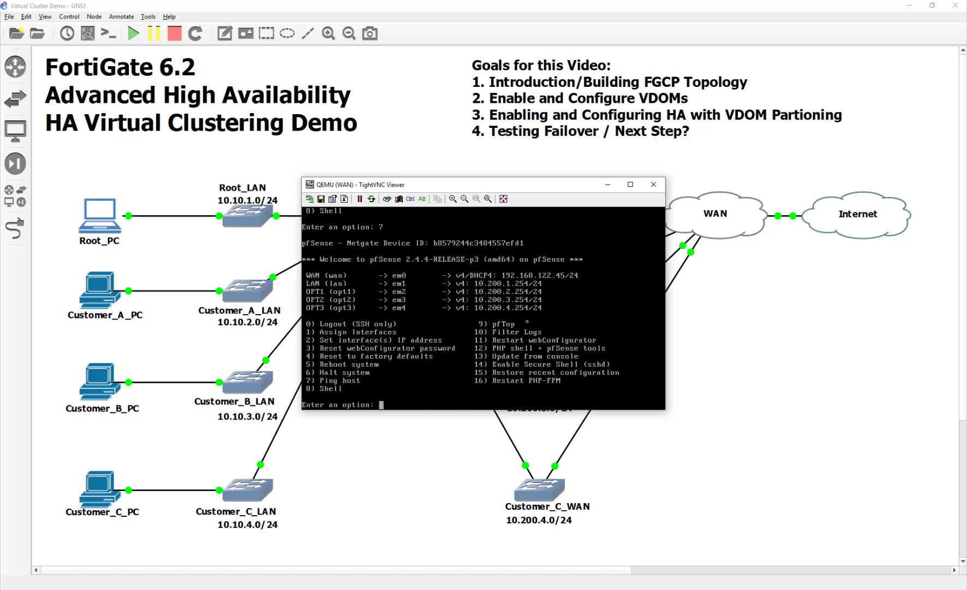
{"action": "type", "text": "7"}
{"action": "key", "text": "Return"}
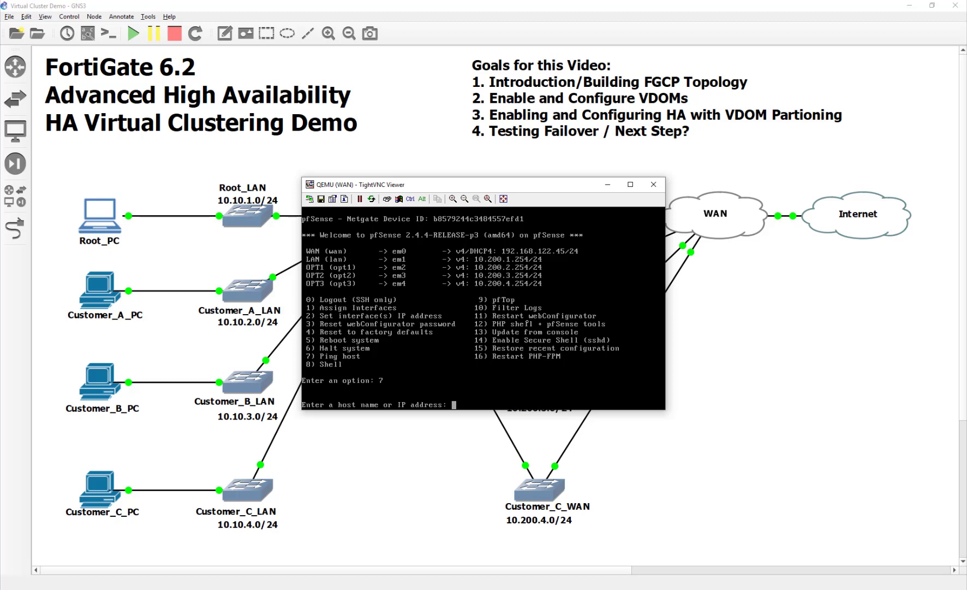
{"action": "type", "text": "10.200.2."}
{"action": "type", "text": "1"}
{"action": "key", "text": "BackSpace"}
{"action": "type", "text": "2.1"}
{"action": "key", "text": "Return"}
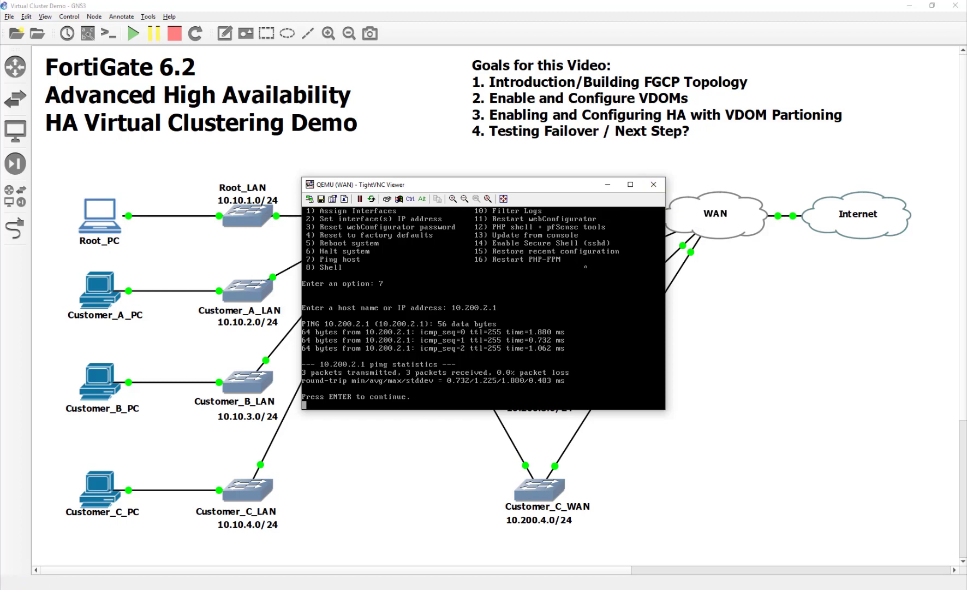
{"action": "left_click", "coordinate": [654, 184]}
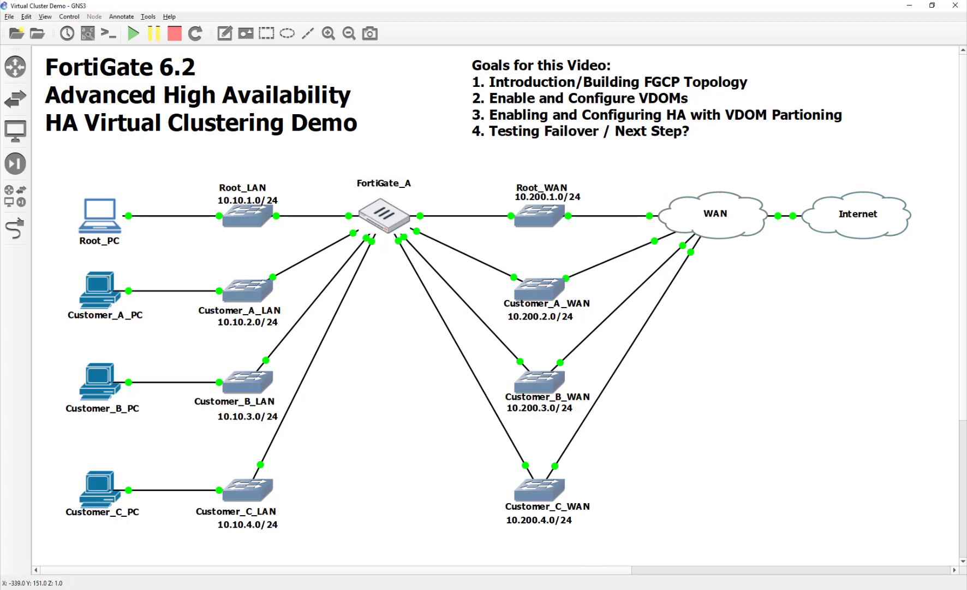
Reload the timed-out 10.200.2.254 page in the Customer_A PC's Firefox.
{"action": "left_click", "coordinate": [552, 551]}
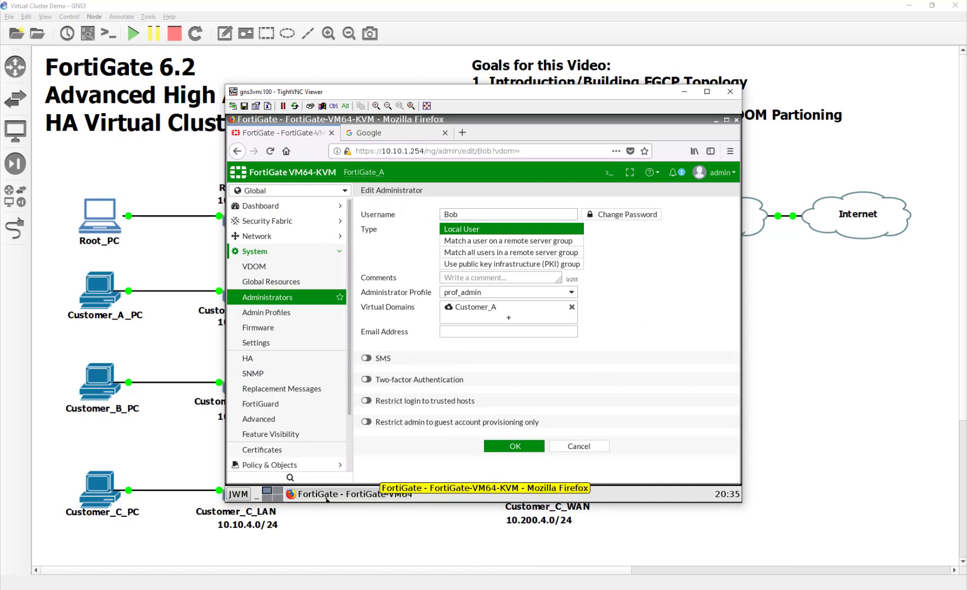
{"action": "left_click", "coordinate": [421, 136]}
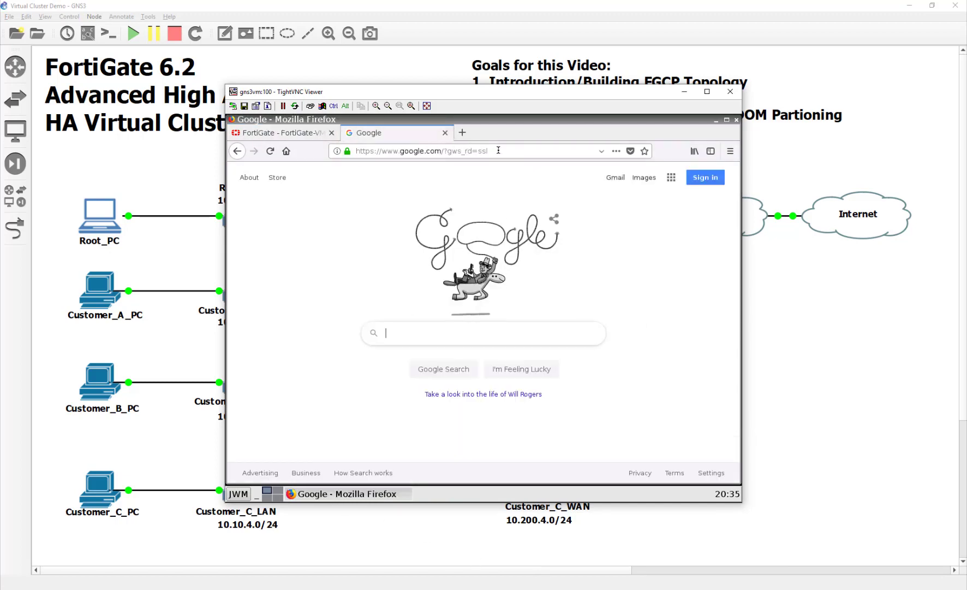
{"action": "left_click", "coordinate": [730, 92]}
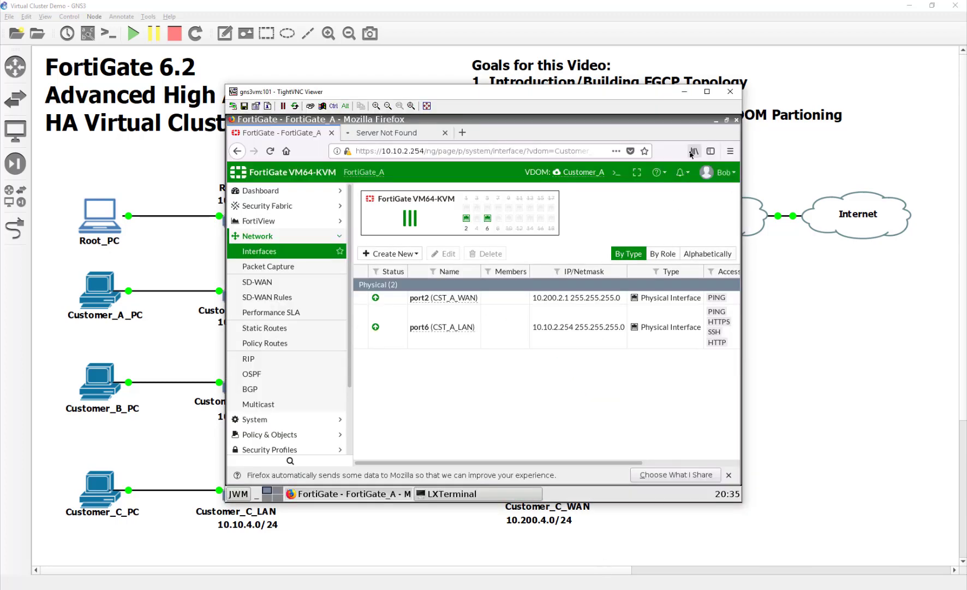
{"action": "left_click", "coordinate": [399, 136]}
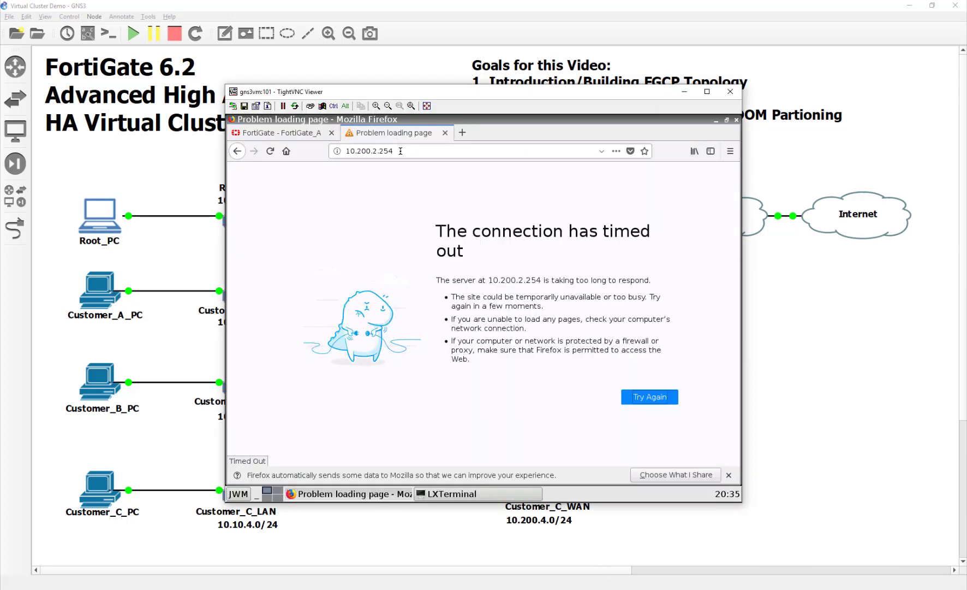
{"action": "left_click", "coordinate": [401, 150]}
{"action": "key", "text": "Return"}
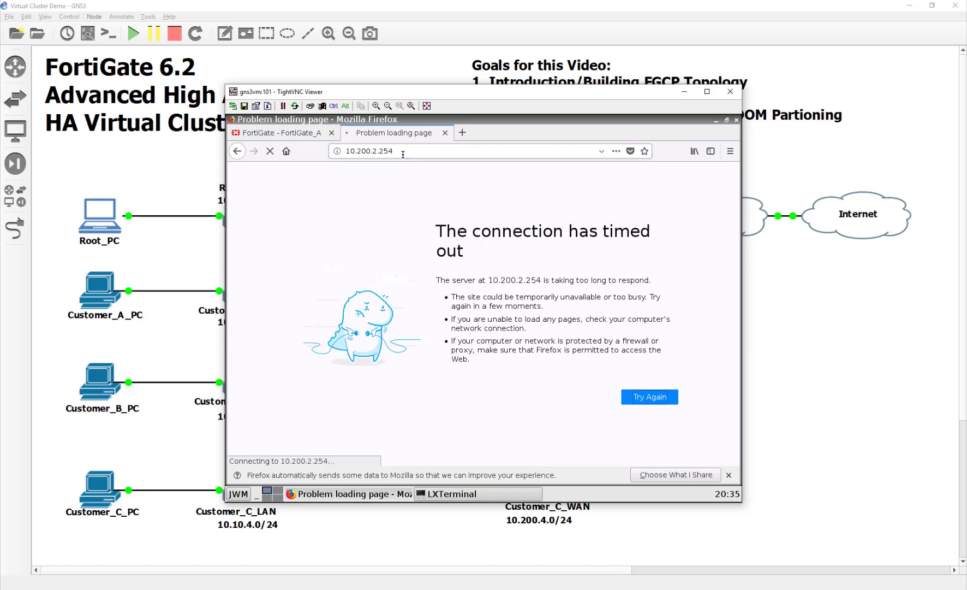
Show Customer_A's static routes, including the default route via 10.200.2.254.
{"action": "left_click", "coordinate": [304, 134]}
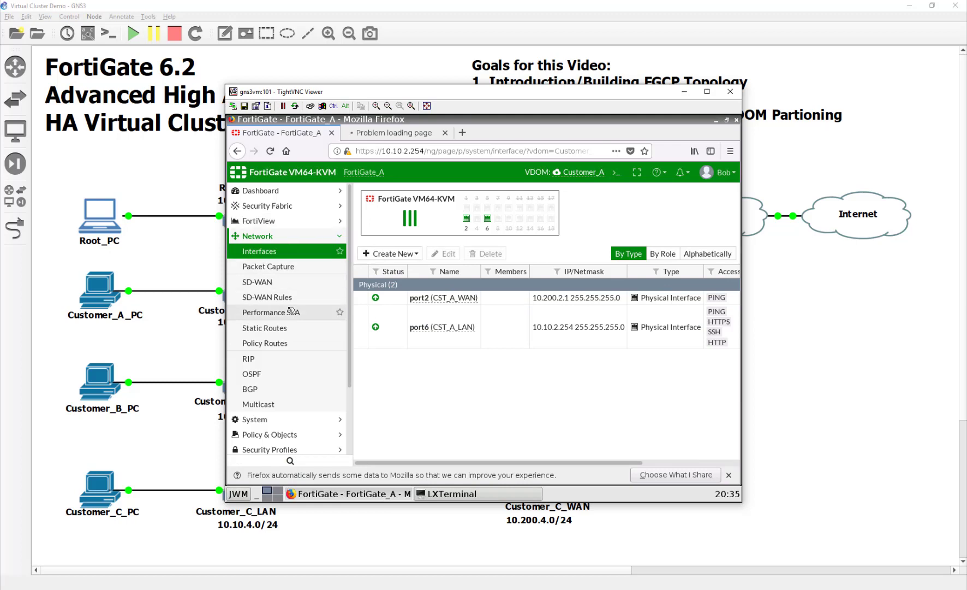
{"action": "left_click", "coordinate": [291, 328]}
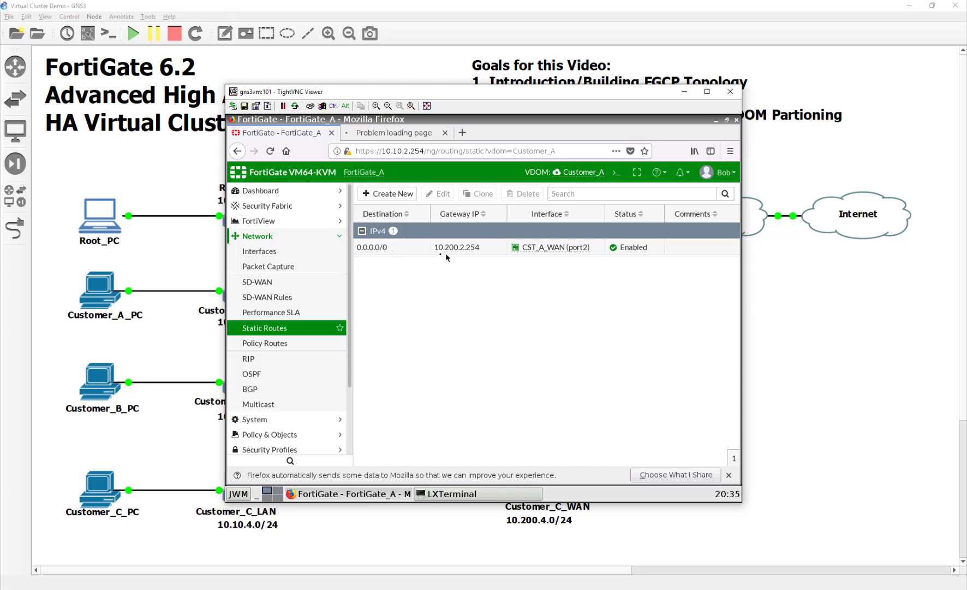
{"action": "left_click", "coordinate": [102, 212]}
On Root_PC, browse to 10.200.1.254 and log in with the administrator username and password.
{"action": "double_click", "coordinate": [112, 223]}
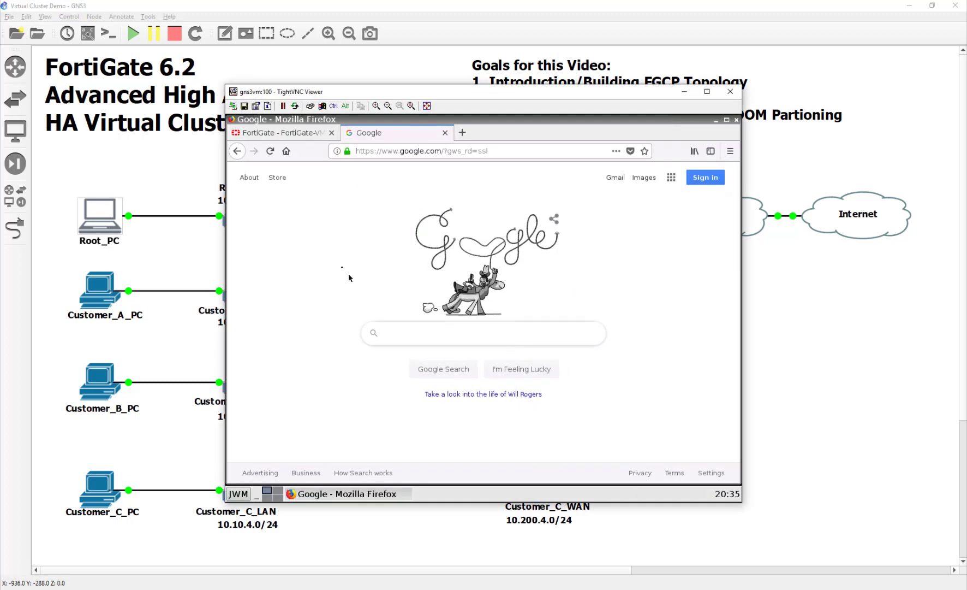
{"action": "left_click", "coordinate": [507, 150]}
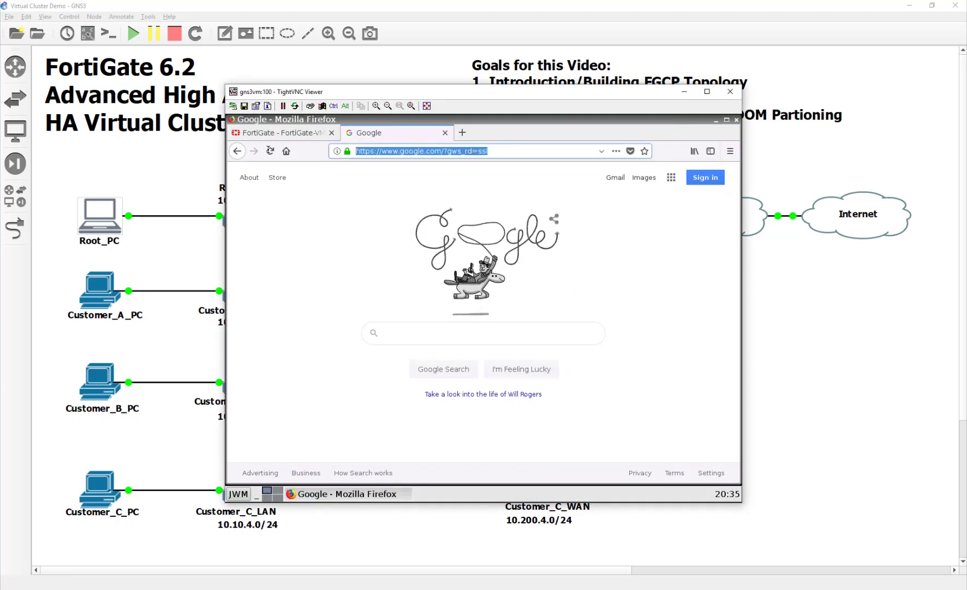
{"action": "type", "text": "10.200."}
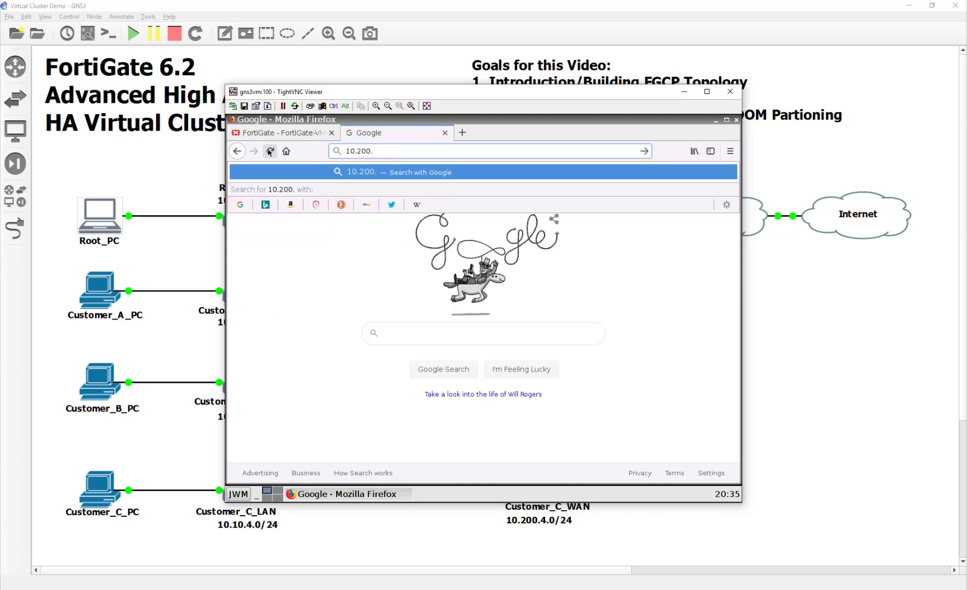
{"action": "type", "text": "1.254"}
{"action": "key", "text": "Return"}
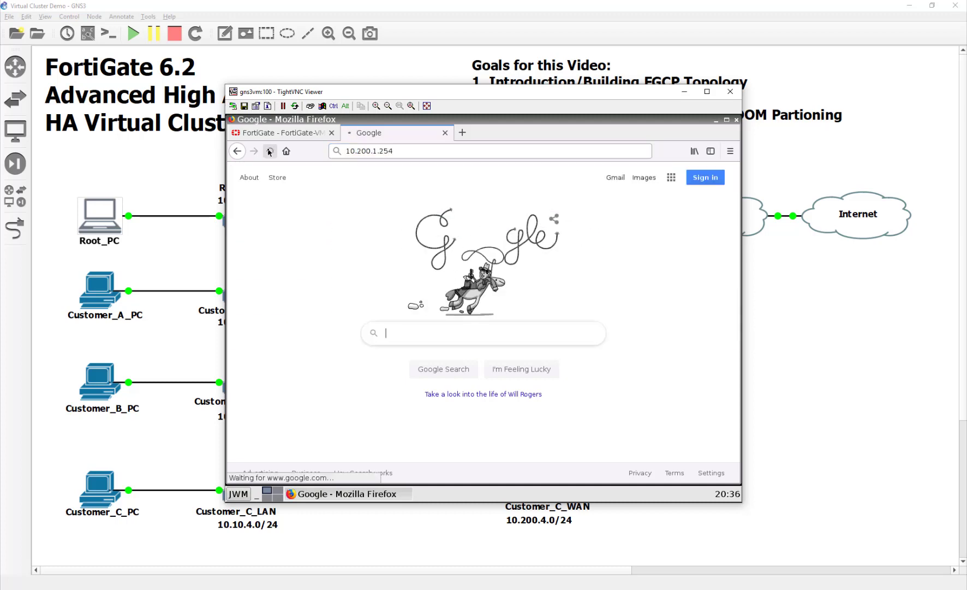
{"action": "type", "text": "admin"}
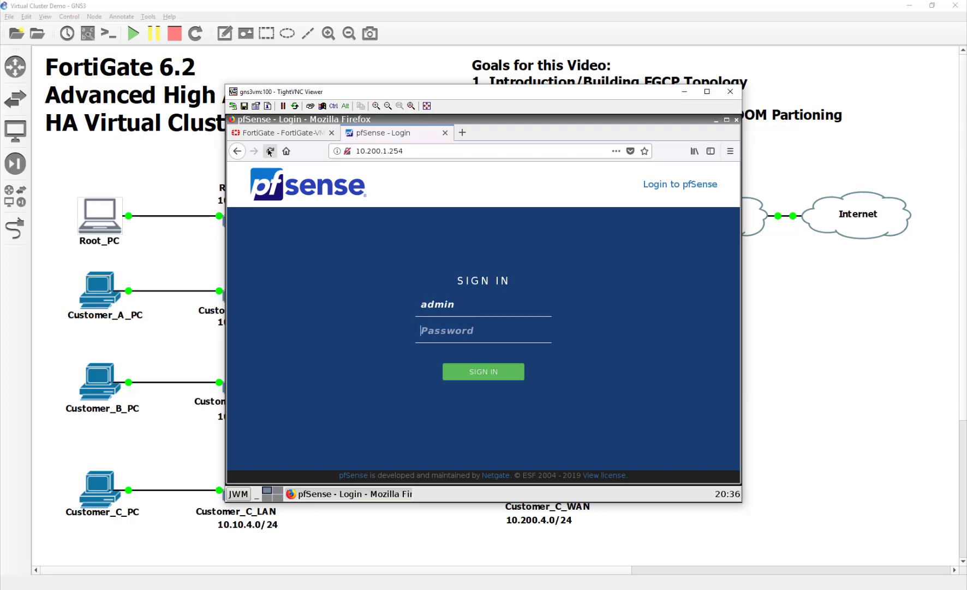
{"action": "type", "text": "password"}
{"action": "key", "text": "BackSpace"}
{"action": "key", "text": "BackSpace"}
{"action": "key", "text": "BackSpace"}
{"action": "key", "text": "BackSpace"}
{"action": "key", "text": "BackSpace"}
{"action": "key", "text": "BackSpace"}
{"action": "key", "text": "BackSpace"}
{"action": "type", "text": "pasense"}
{"action": "key", "text": "Return"}
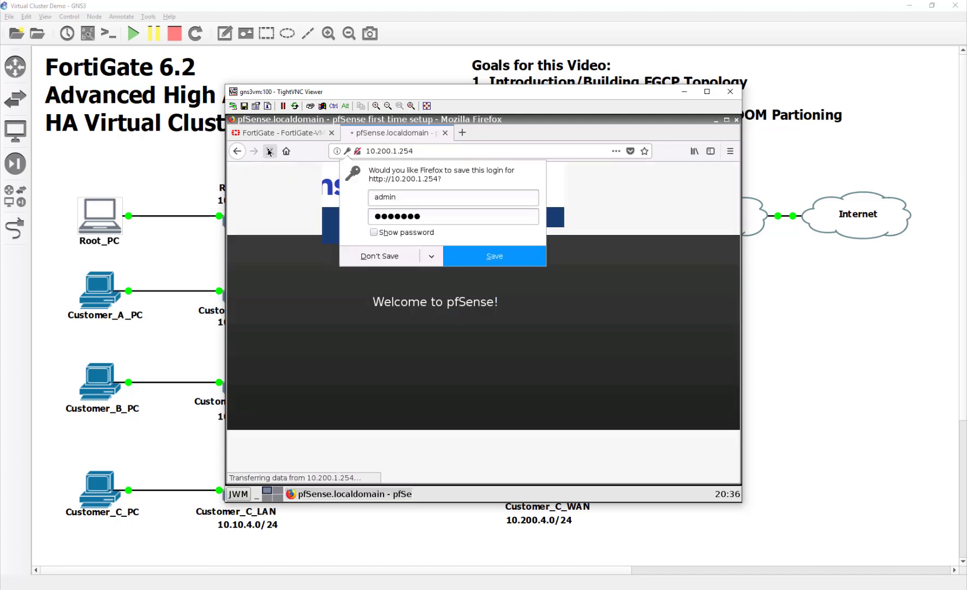
Start the setup wizard and accept the general information and time server defaults.
{"action": "left_click", "coordinate": [381, 256]}
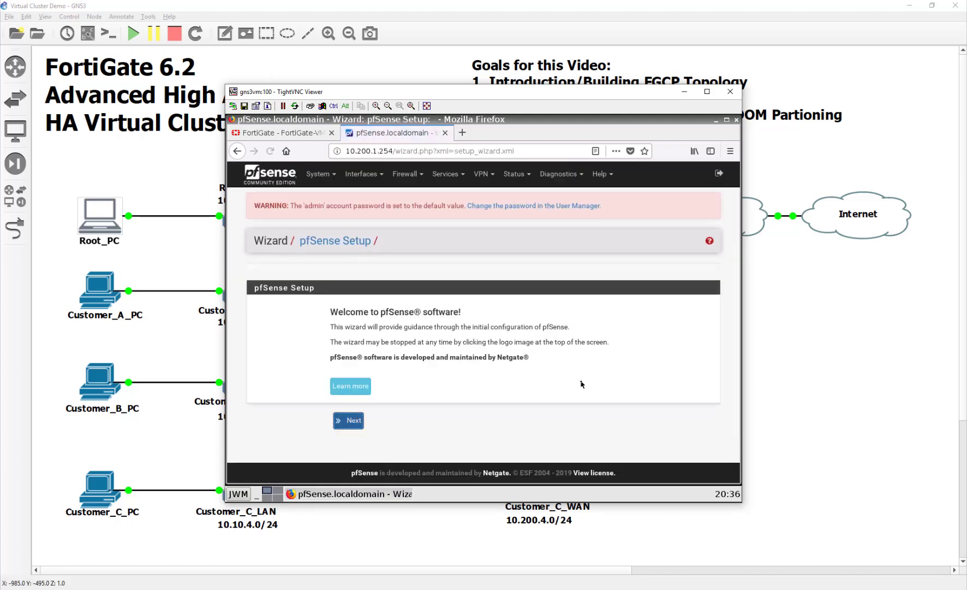
{"action": "left_click", "coordinate": [352, 421]}
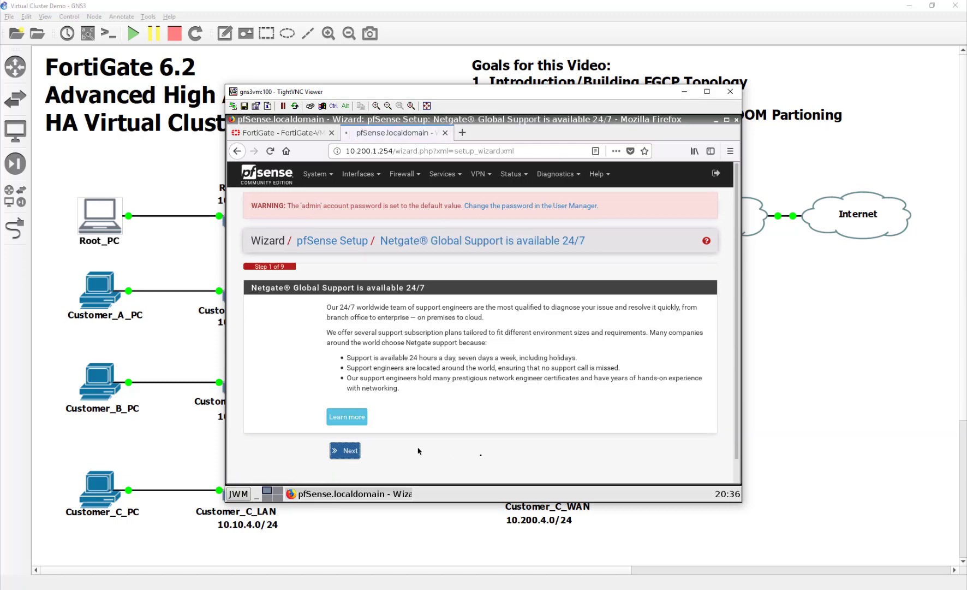
{"action": "left_click", "coordinate": [349, 450]}
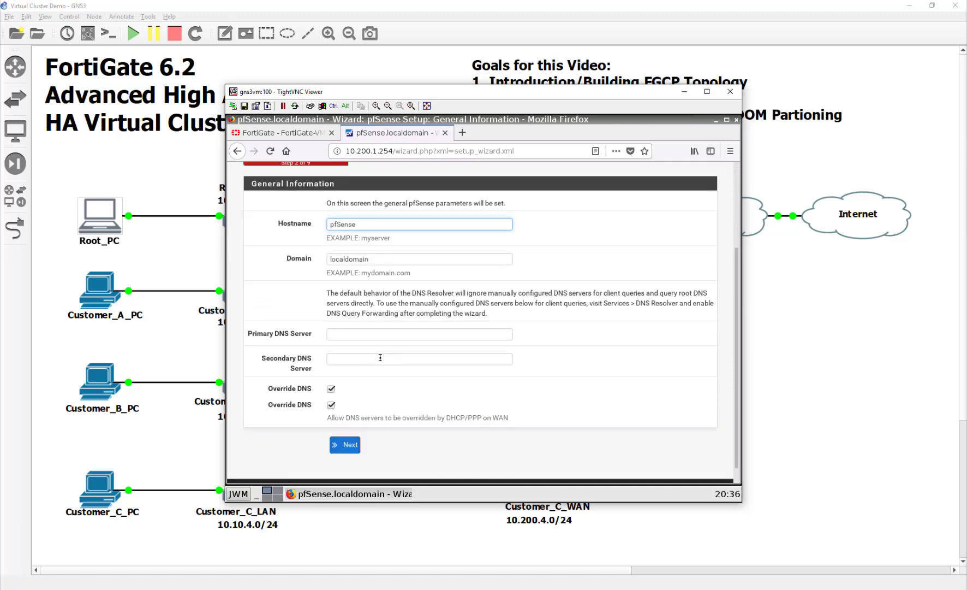
{"action": "scroll", "coordinate": [377, 358], "scroll_direction": "down", "scroll_amount": 2}
{"action": "left_click", "coordinate": [348, 429]}
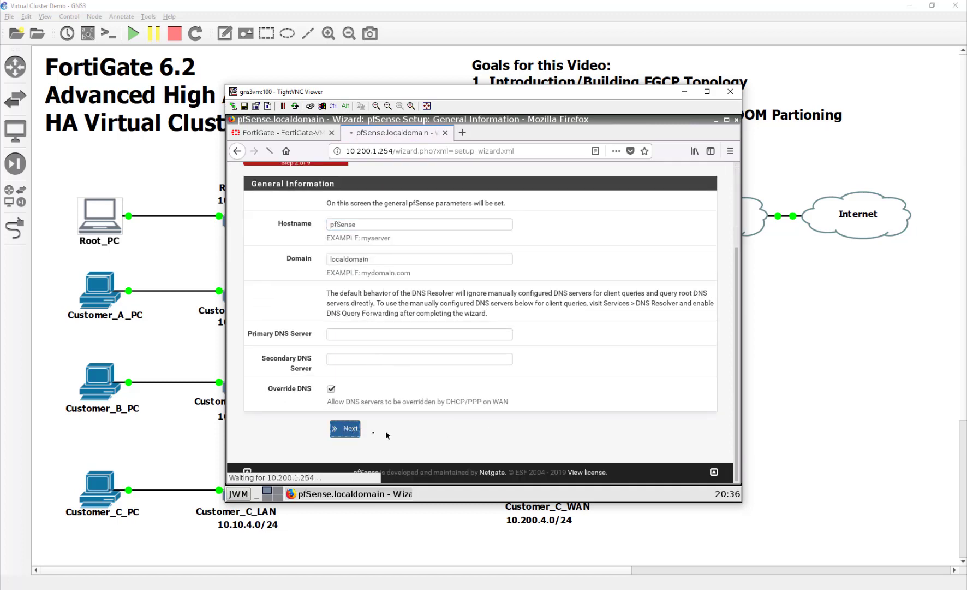
{"action": "left_click", "coordinate": [348, 392]}
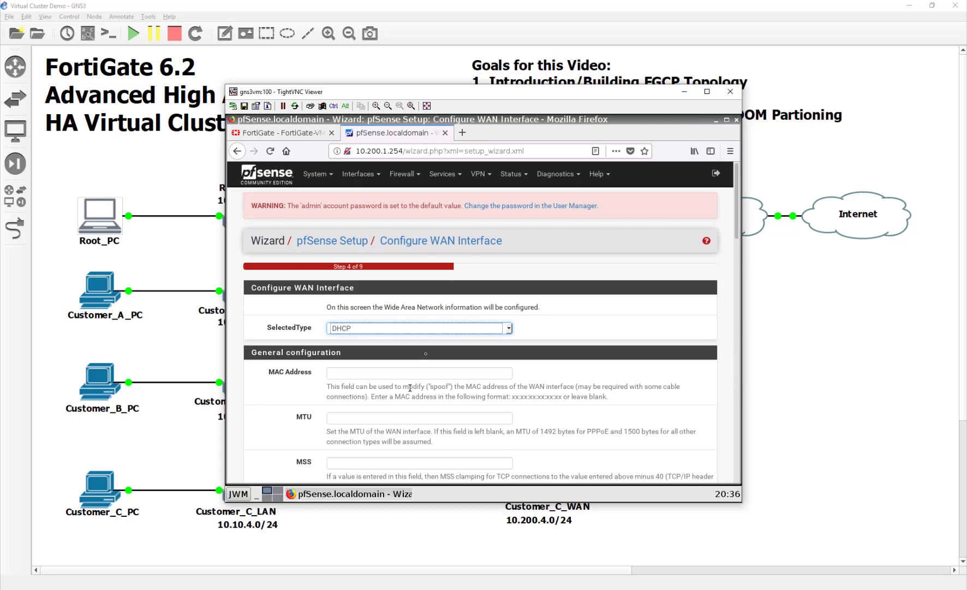
Uncheck Block RFC1918 private networks on WAN and keep the default LAN settings.
{"action": "scroll", "coordinate": [379, 396], "scroll_direction": "down", "scroll_amount": 10}
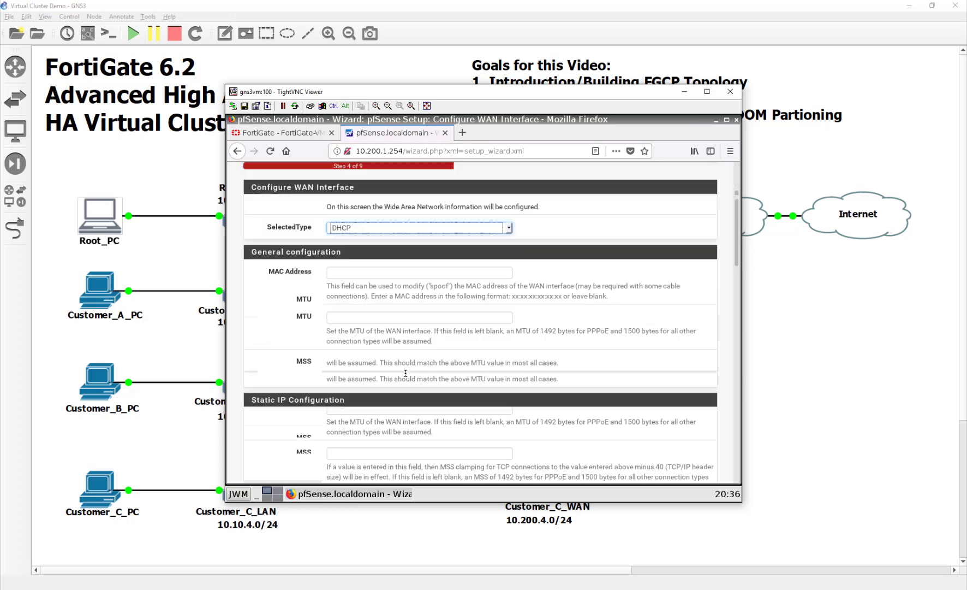
{"action": "scroll", "coordinate": [406, 373], "scroll_direction": "down", "scroll_amount": 10}
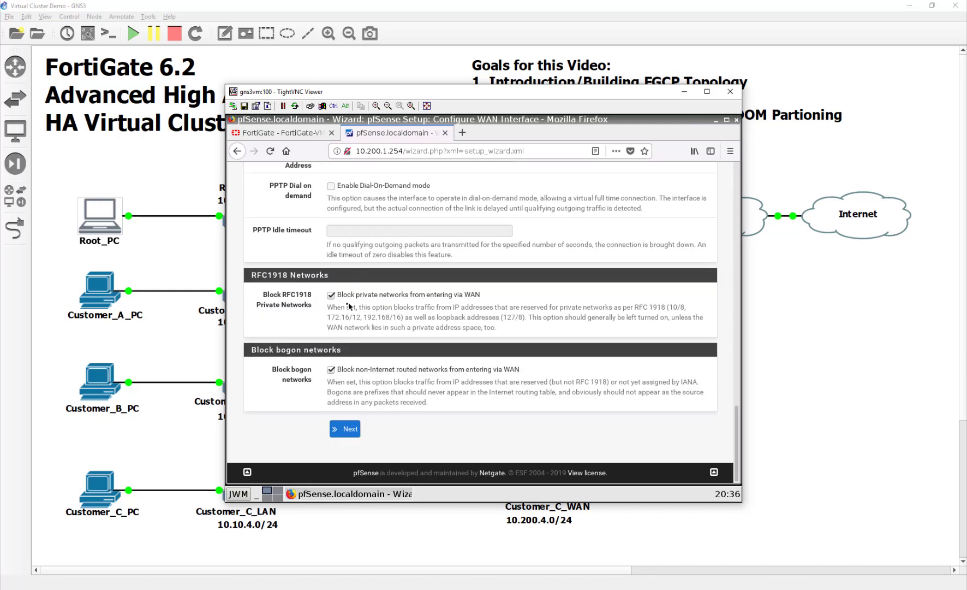
{"action": "left_click", "coordinate": [339, 297]}
{"action": "left_click", "coordinate": [346, 429]}
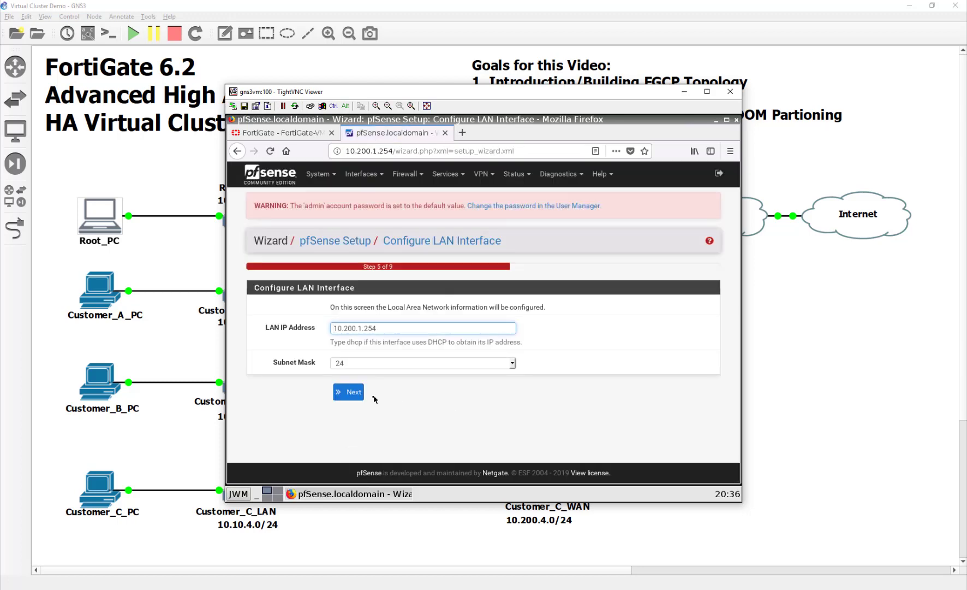
{"action": "left_click", "coordinate": [352, 393]}
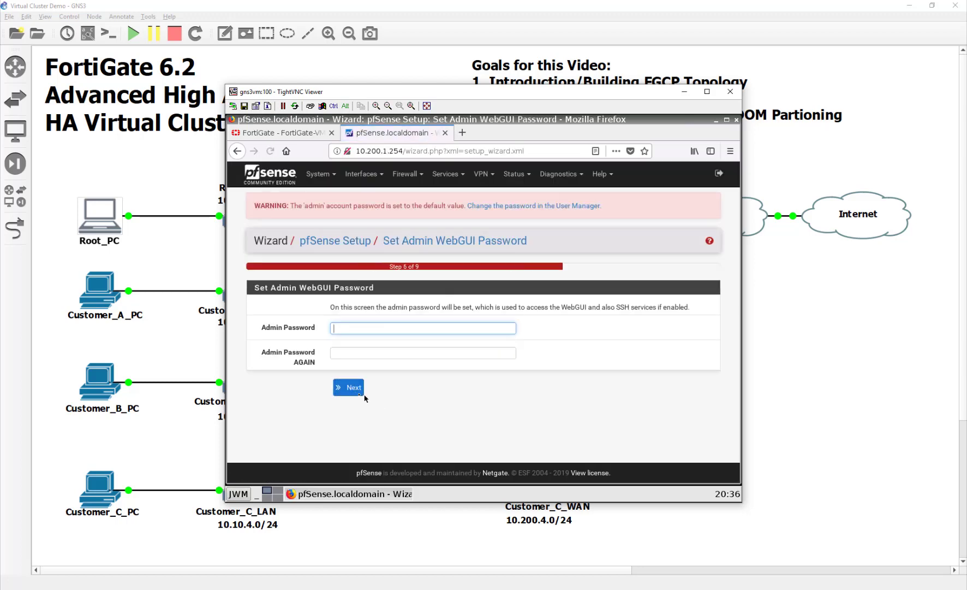
Set a new admin password and reload pfSense with the new configuration.
{"action": "type", "text": "fortinefortine"}
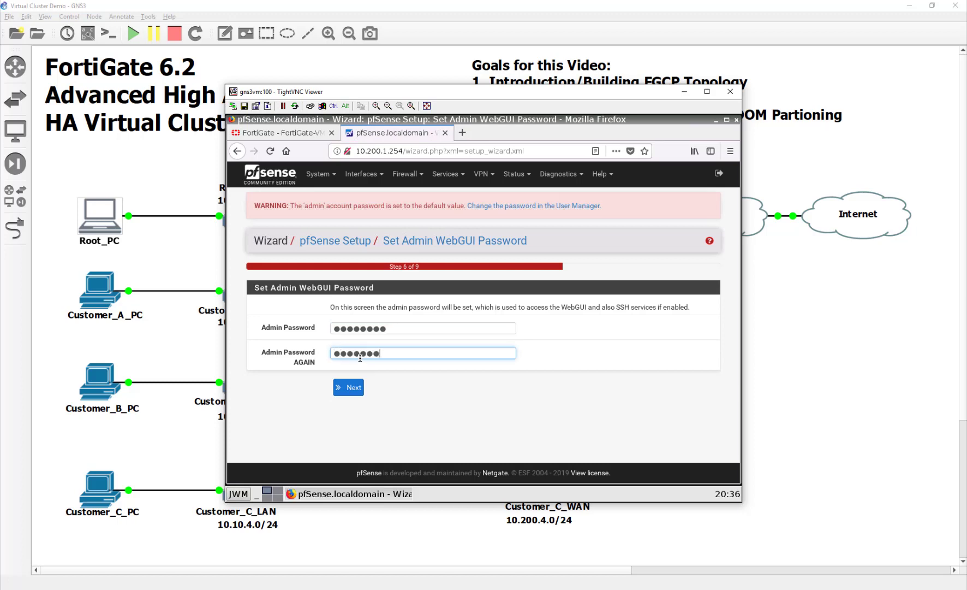
{"action": "left_click", "coordinate": [357, 387]}
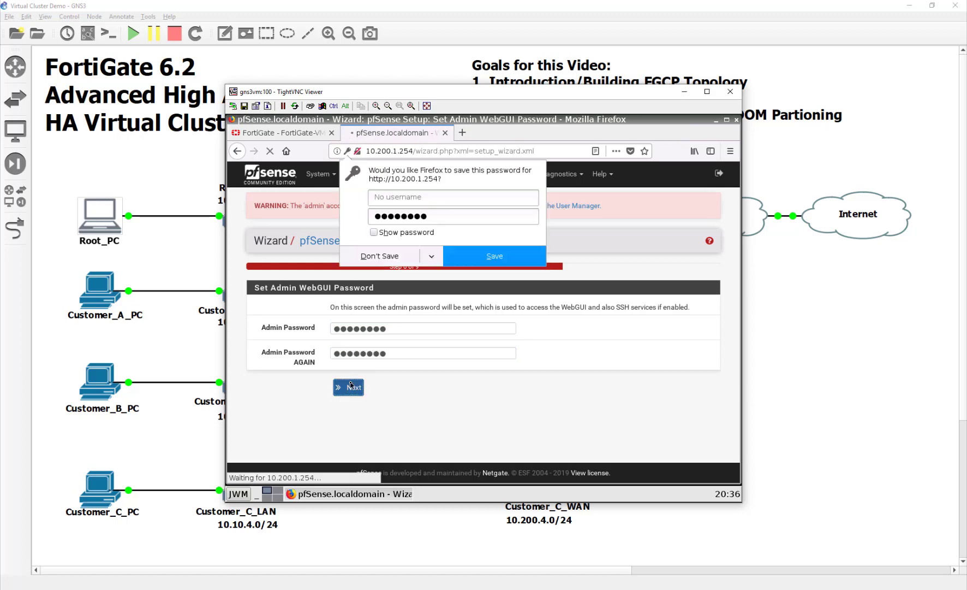
{"action": "left_click", "coordinate": [387, 255]}
{"action": "left_click", "coordinate": [352, 300]}
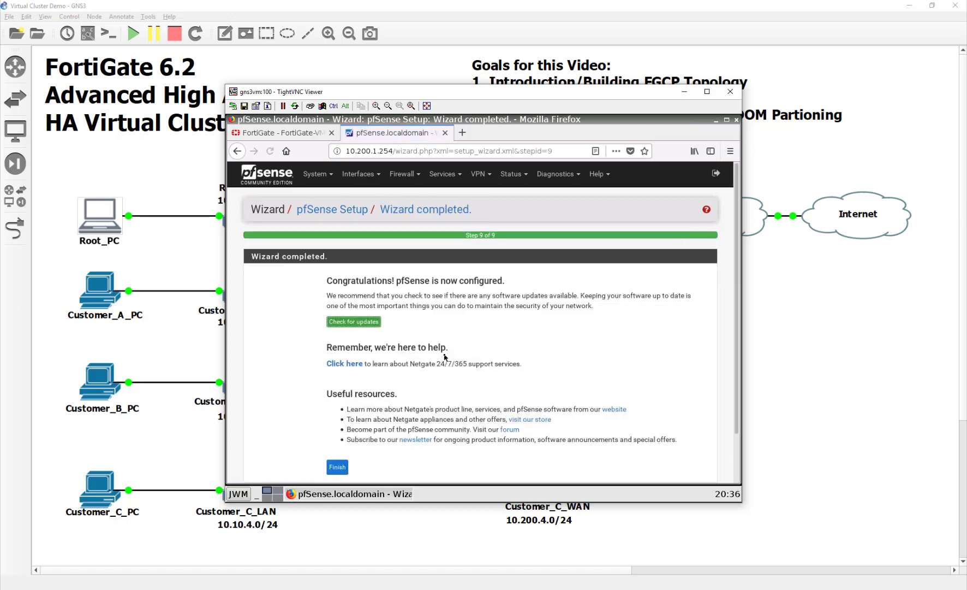
Finish the wizard, accept the copyright notice, and view the LAN firewall rules.
{"action": "left_click", "coordinate": [338, 467]}
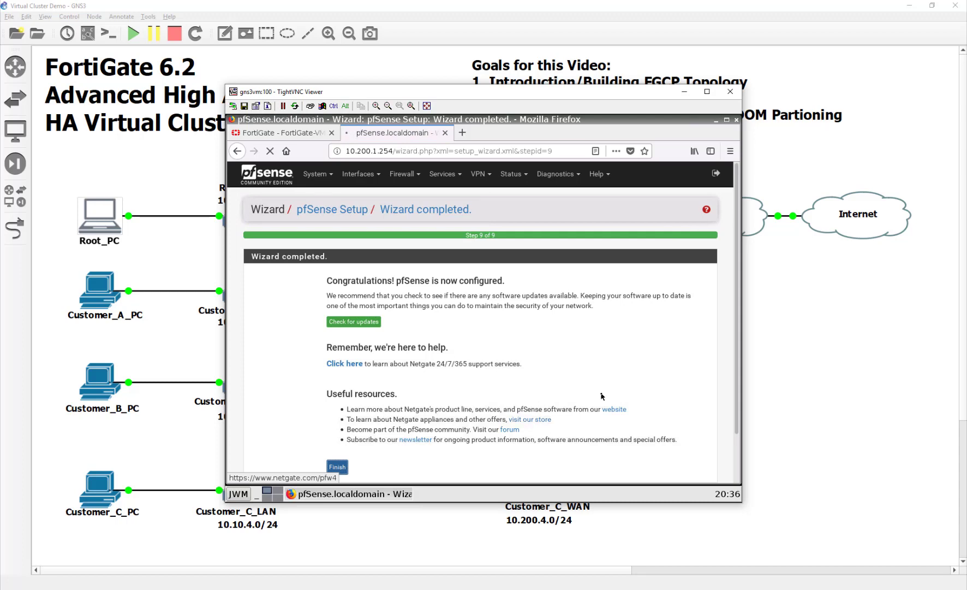
{"action": "left_click", "coordinate": [412, 174]}
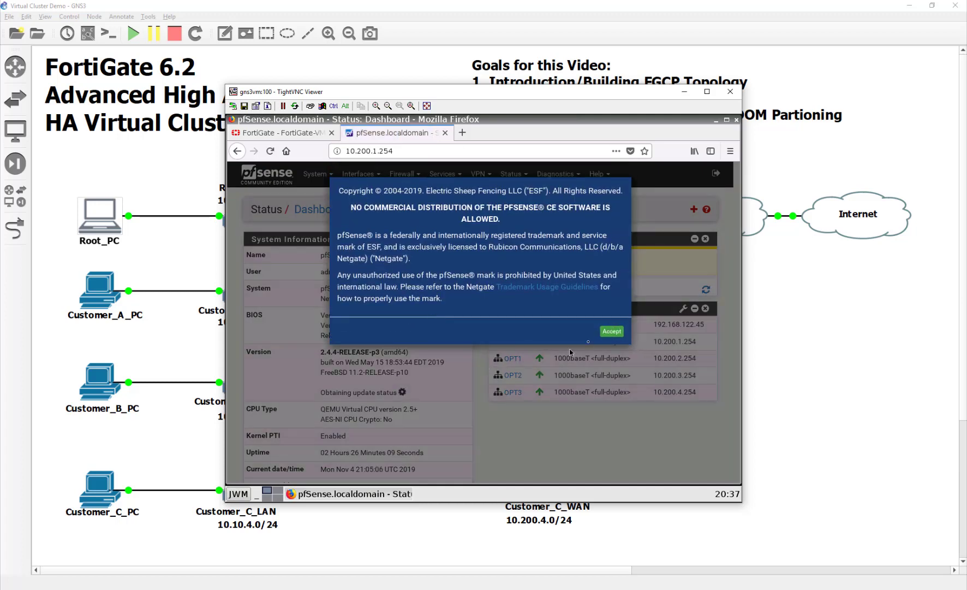
{"action": "left_click", "coordinate": [612, 332]}
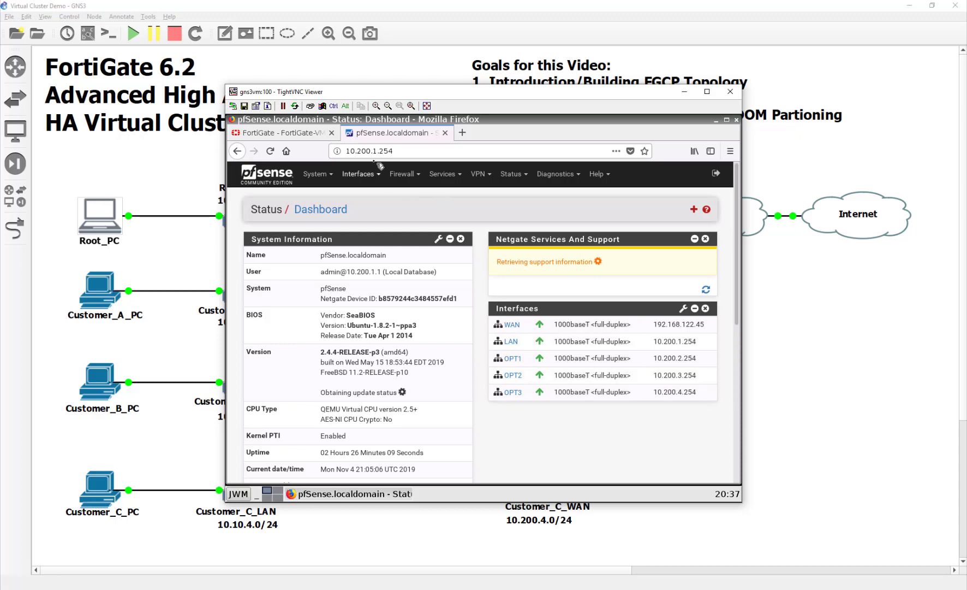
{"action": "left_click", "coordinate": [404, 173]}
{"action": "left_click", "coordinate": [409, 229]}
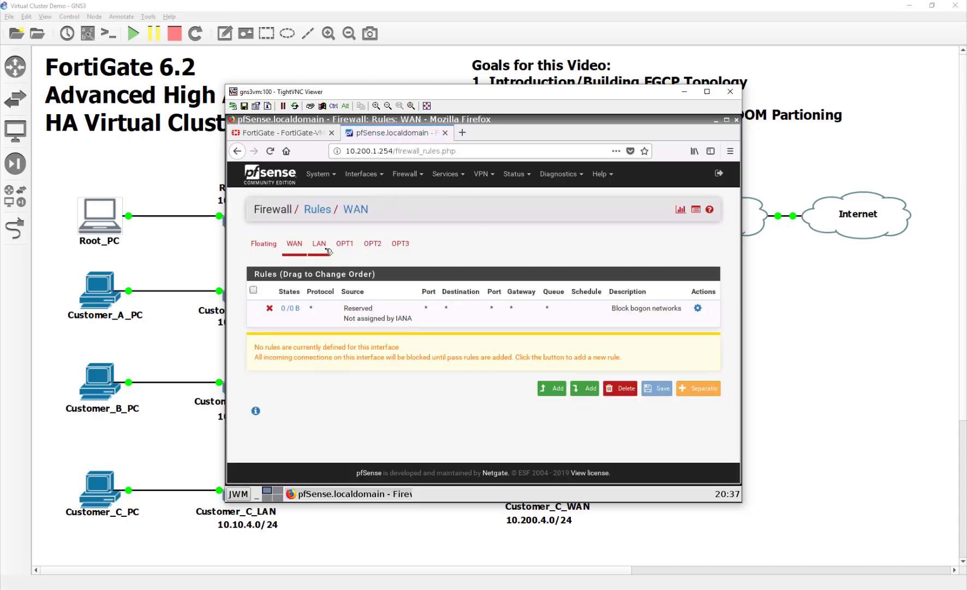
{"action": "left_click", "coordinate": [320, 243]}
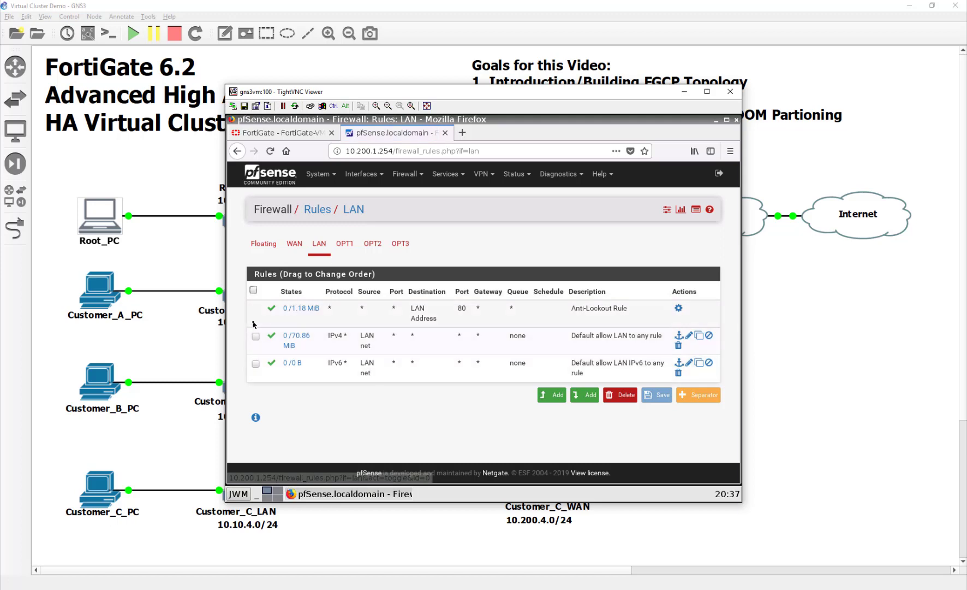
Create a new OPT1 firewall rule with action Pass and protocol Any.
{"action": "left_click", "coordinate": [348, 244]}
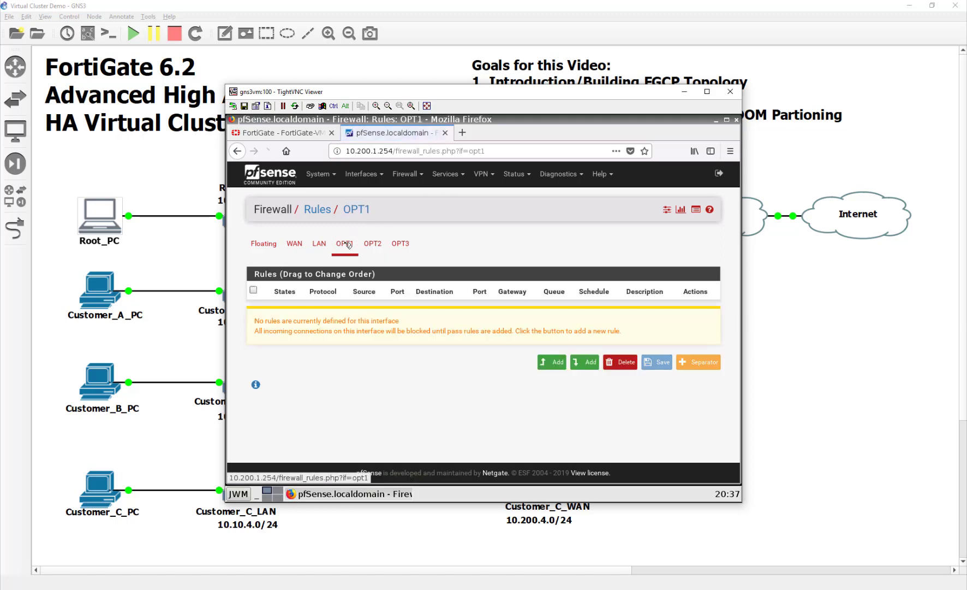
{"action": "left_click", "coordinate": [366, 245]}
{"action": "left_click", "coordinate": [566, 363]}
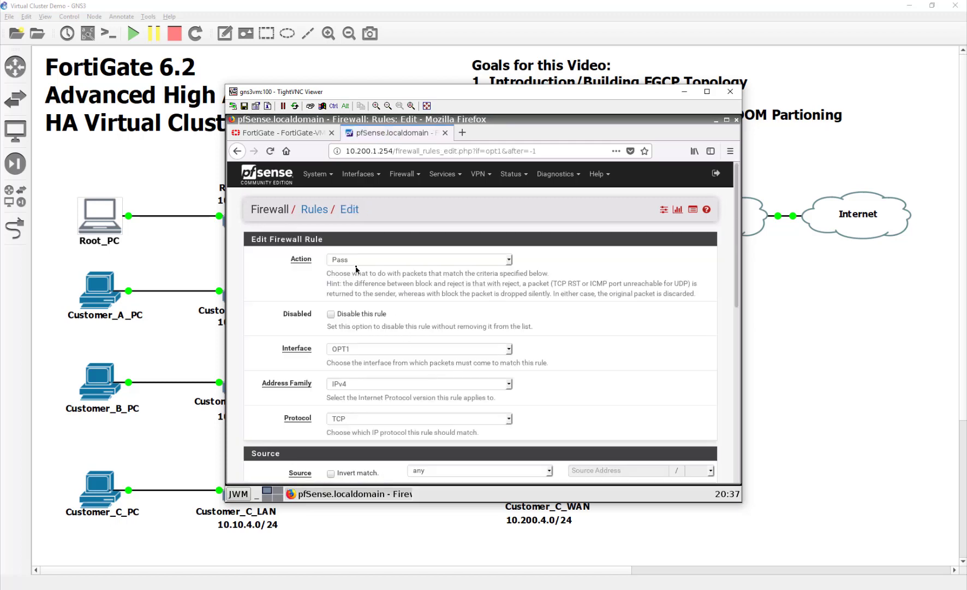
{"action": "left_click", "coordinate": [356, 262]}
{"action": "left_click", "coordinate": [356, 271]}
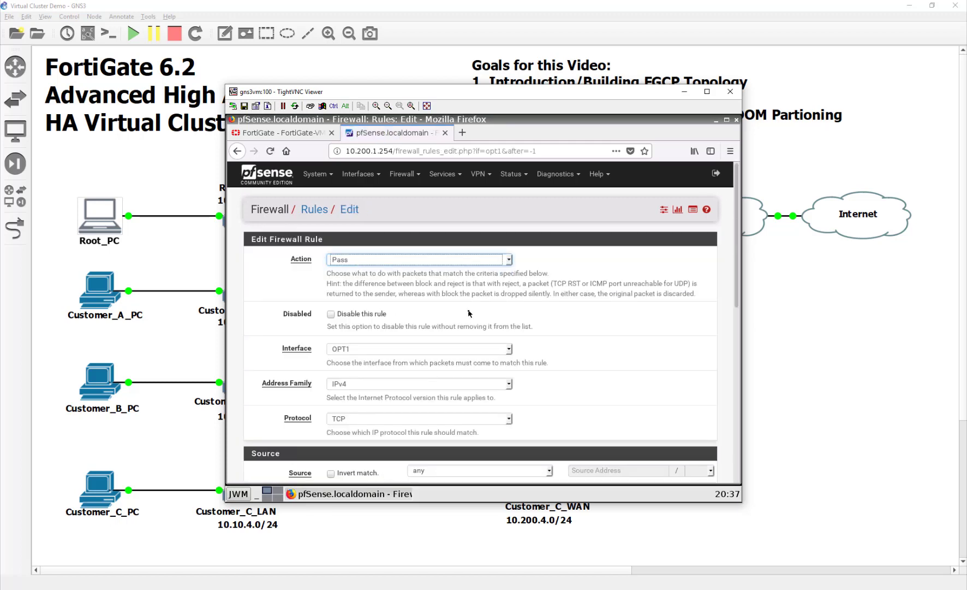
{"action": "scroll", "coordinate": [468, 313], "scroll_direction": "down", "scroll_amount": 2}
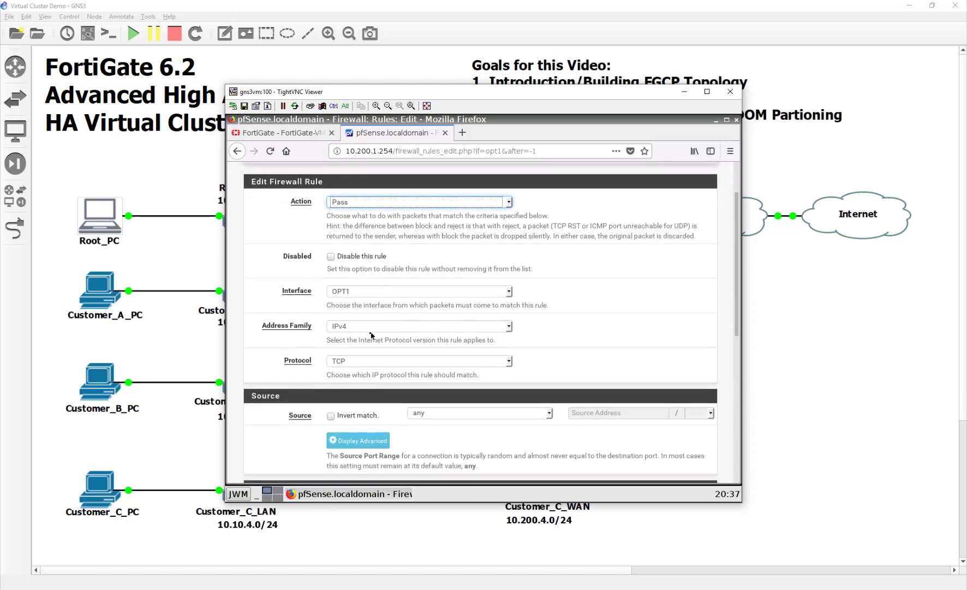
{"action": "left_click", "coordinate": [404, 361]}
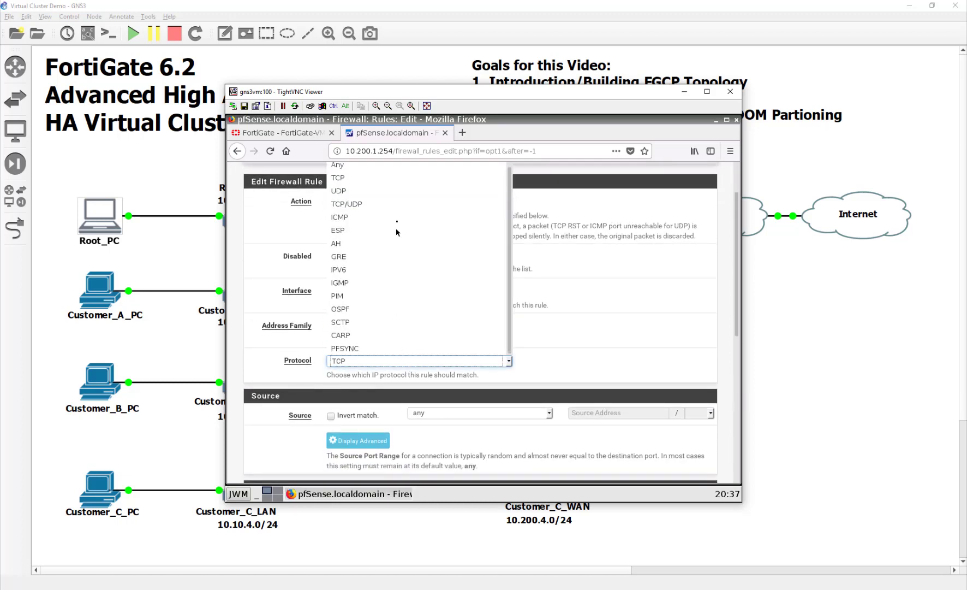
{"action": "left_click", "coordinate": [382, 162]}
Save and apply the OPT1 rule, then return to the GNS3 topology.
{"action": "scroll", "coordinate": [559, 349], "scroll_direction": "down", "scroll_amount": 3}
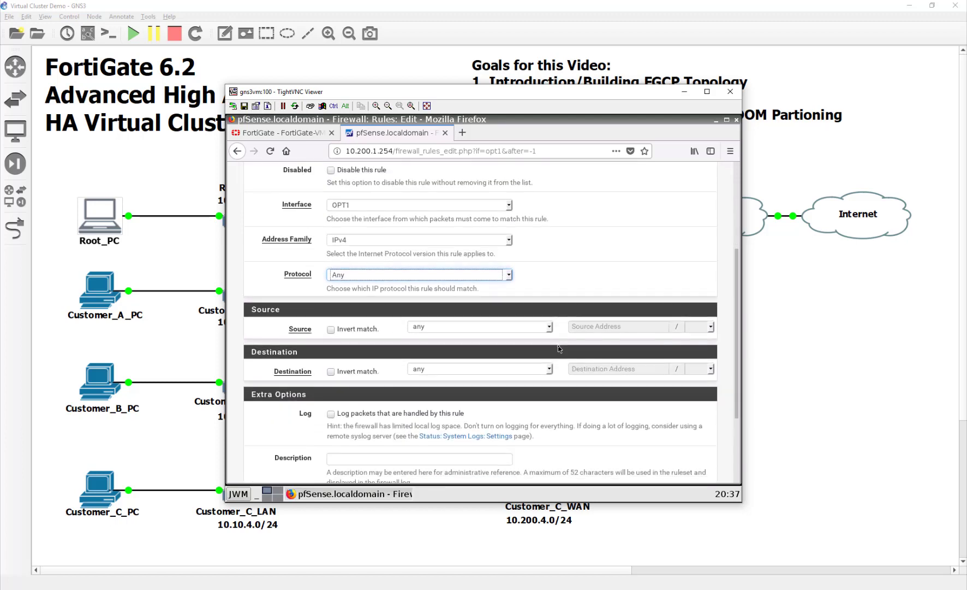
{"action": "scroll", "coordinate": [411, 436], "scroll_direction": "down", "scroll_amount": 3}
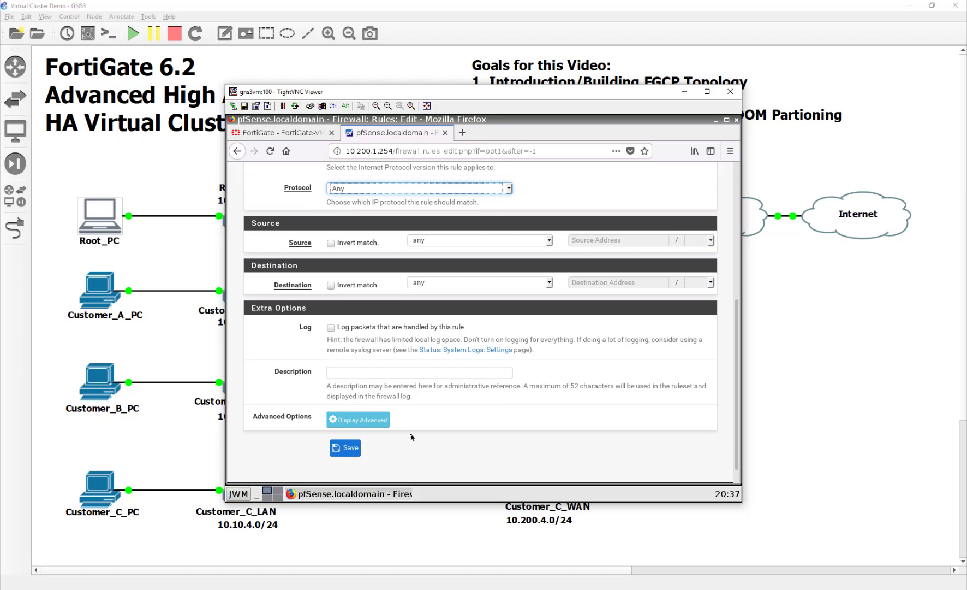
{"action": "scroll", "coordinate": [411, 437], "scroll_direction": "down", "scroll_amount": 1}
{"action": "left_click", "coordinate": [345, 429]}
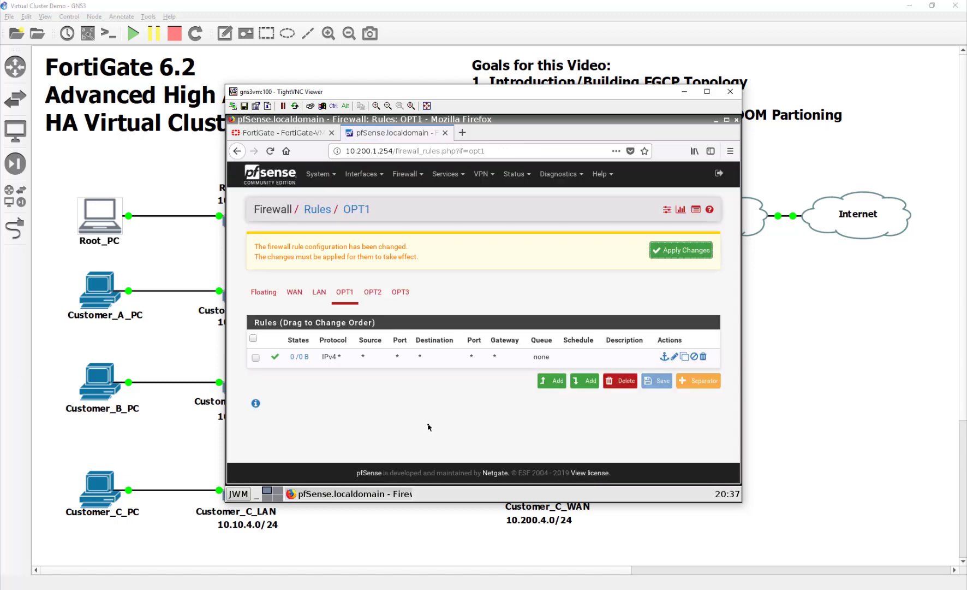
{"action": "left_click", "coordinate": [689, 249]}
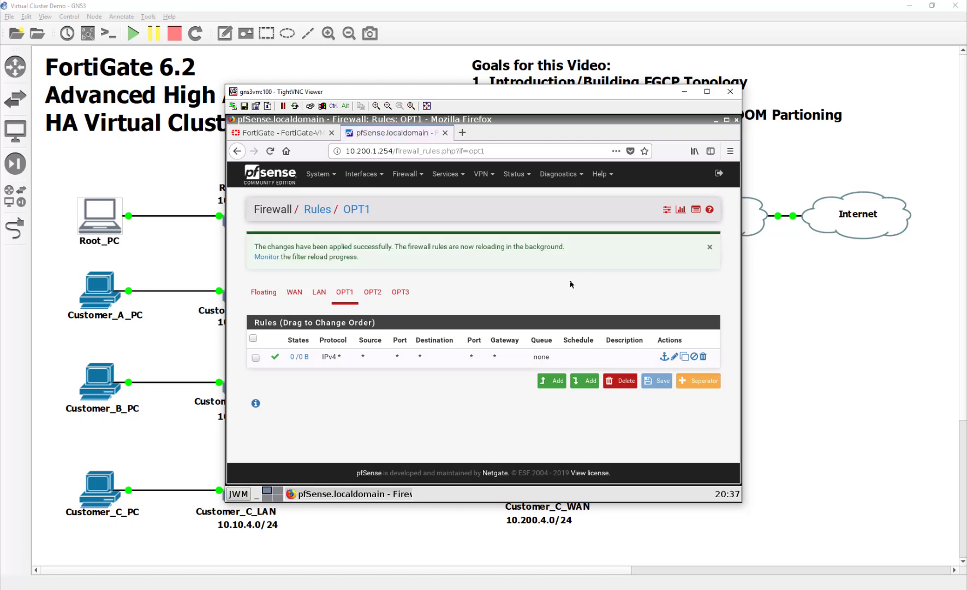
{"action": "left_click", "coordinate": [159, 292]}
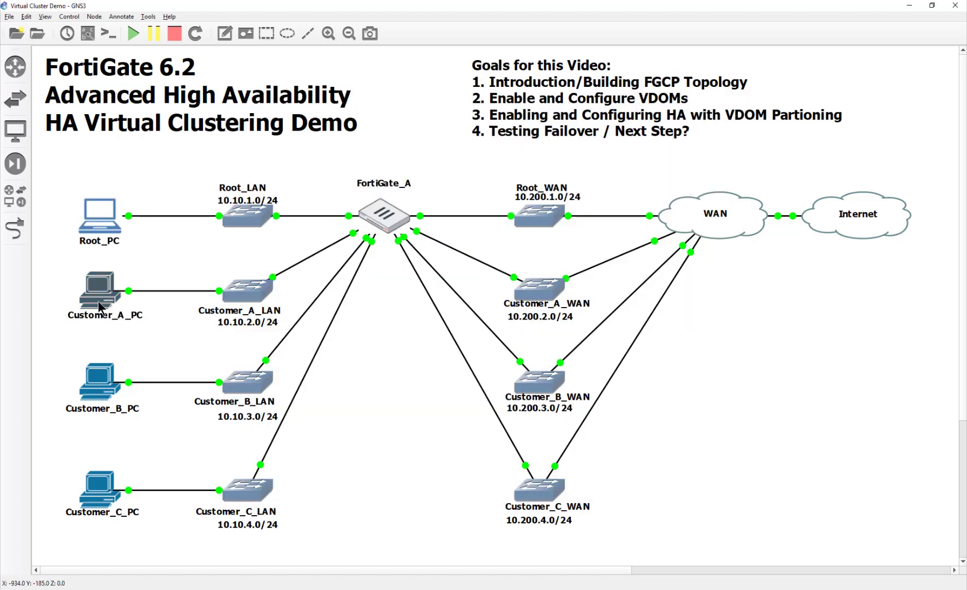
On Customer_A_PC, retry the failed tab and load google.com in Firefox.
{"action": "double_click", "coordinate": [100, 303]}
{"action": "left_click", "coordinate": [432, 134]}
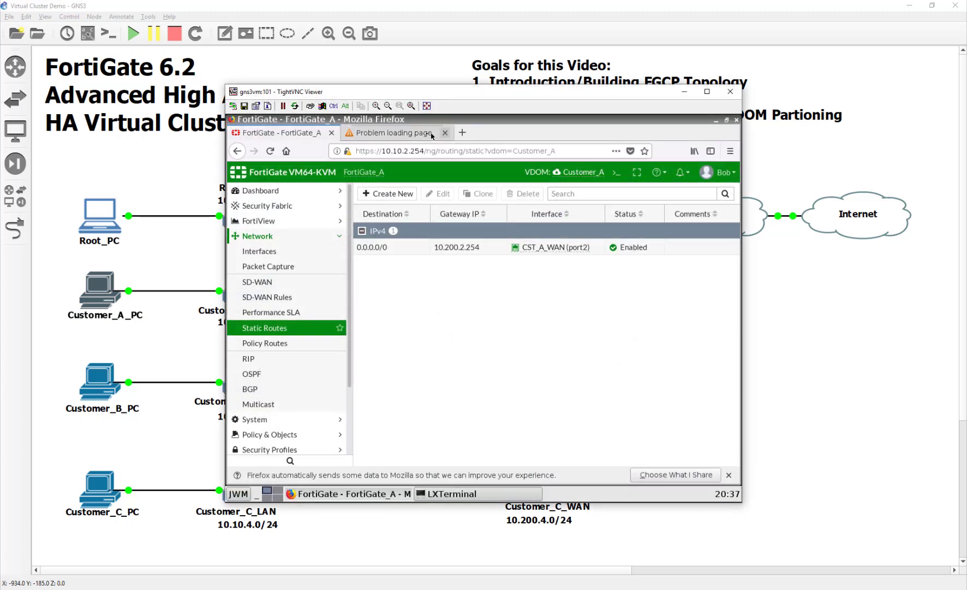
{"action": "key", "text": "F5"}
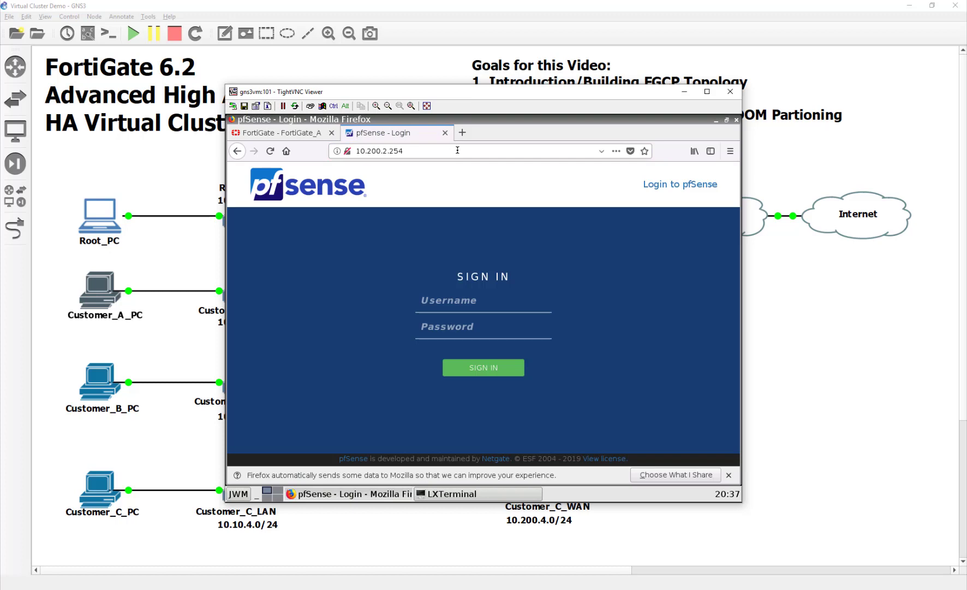
{"action": "left_click", "coordinate": [458, 150]}
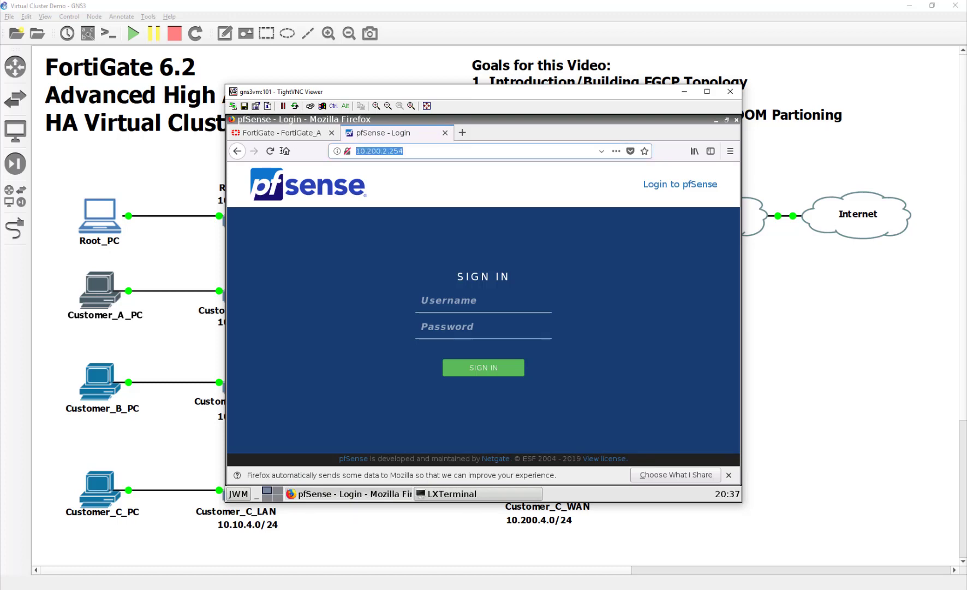
{"action": "type", "text": "gg"}
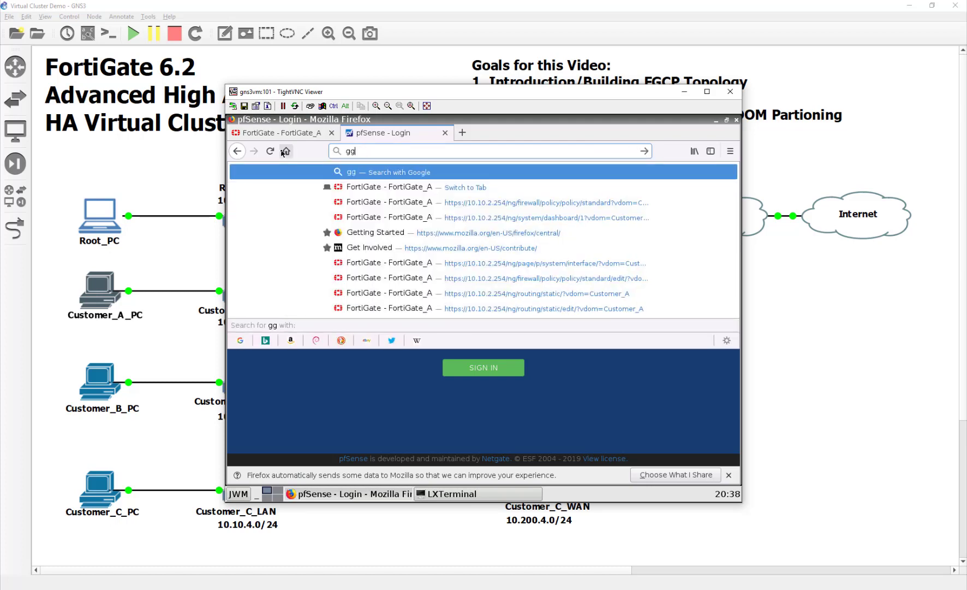
{"action": "key", "text": "BackSpace"}
{"action": "type", "text": "oogle.c"}
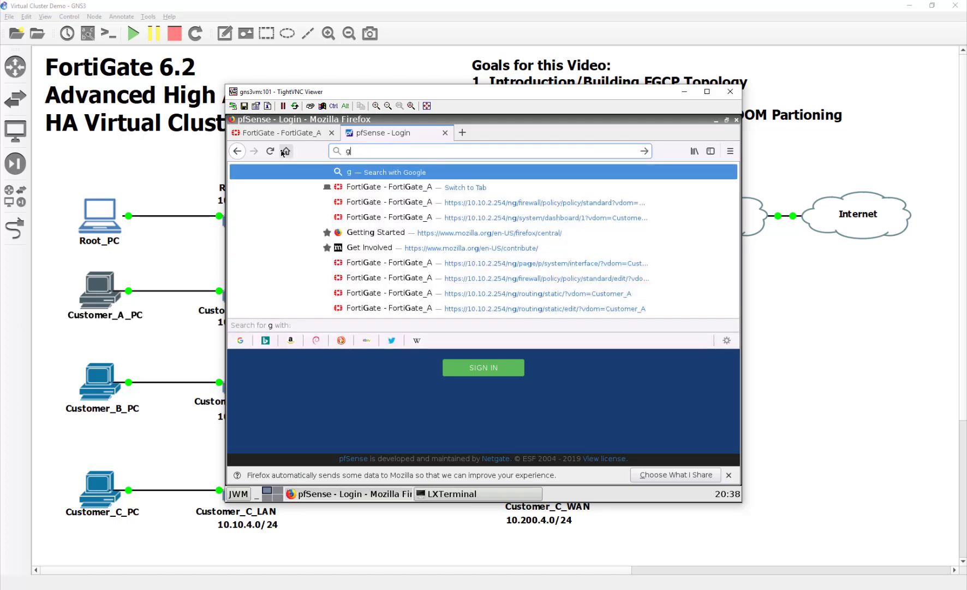
{"action": "type", "text": "om"}
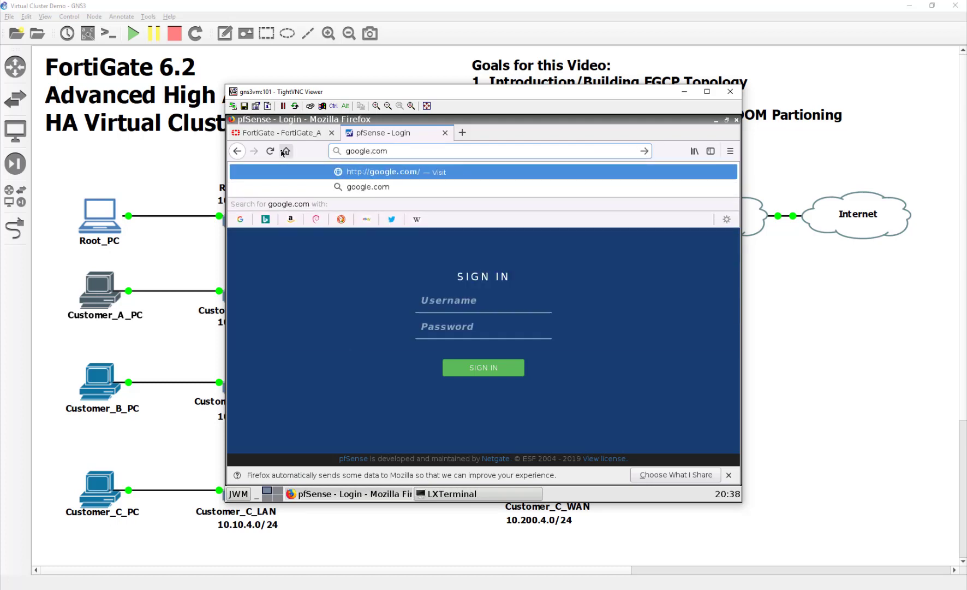
{"action": "key", "text": "Return"}
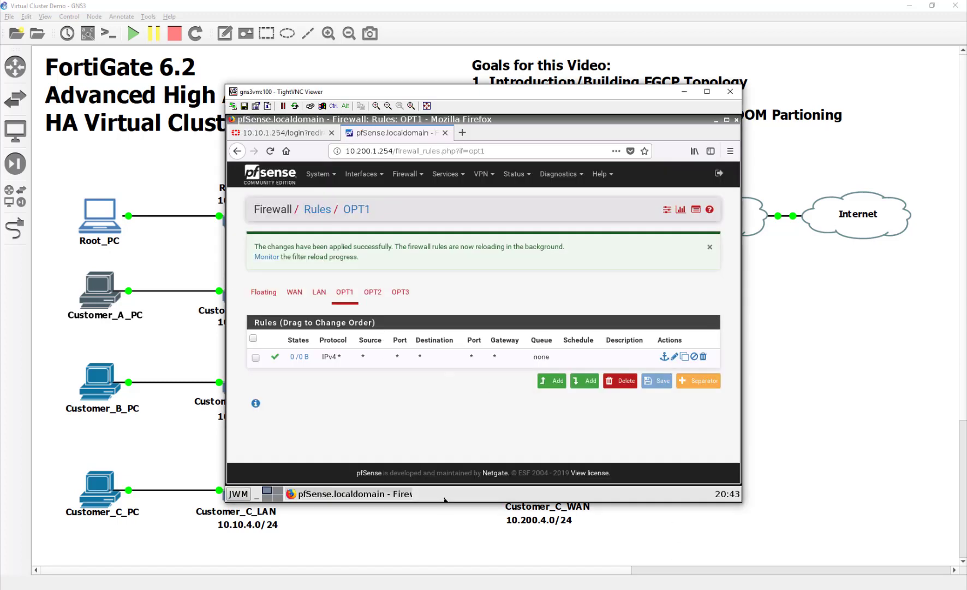
Add and apply an IPv4 pass rule with protocol Any on OPT2.
{"action": "left_click", "coordinate": [373, 291]}
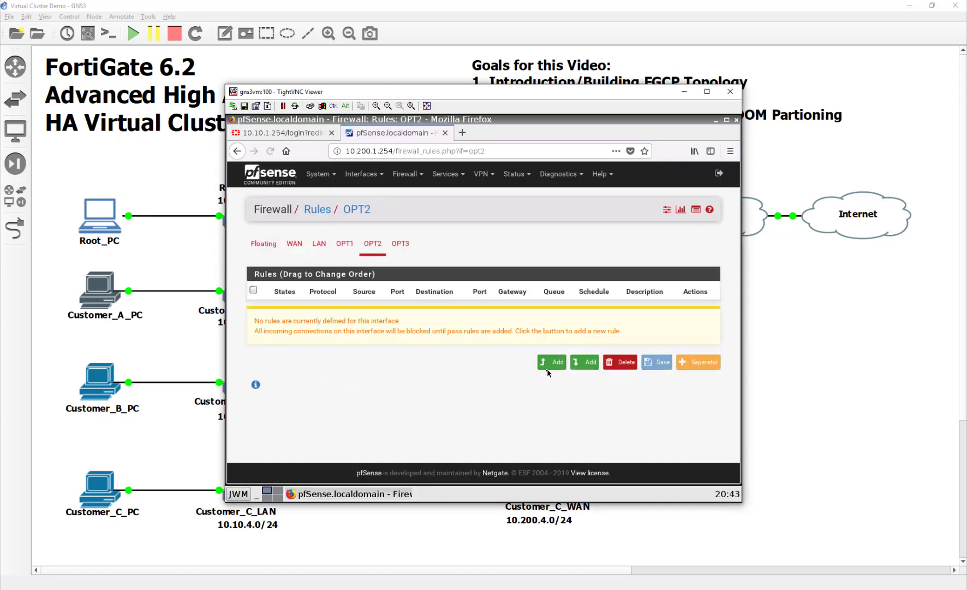
{"action": "left_click", "coordinate": [552, 362]}
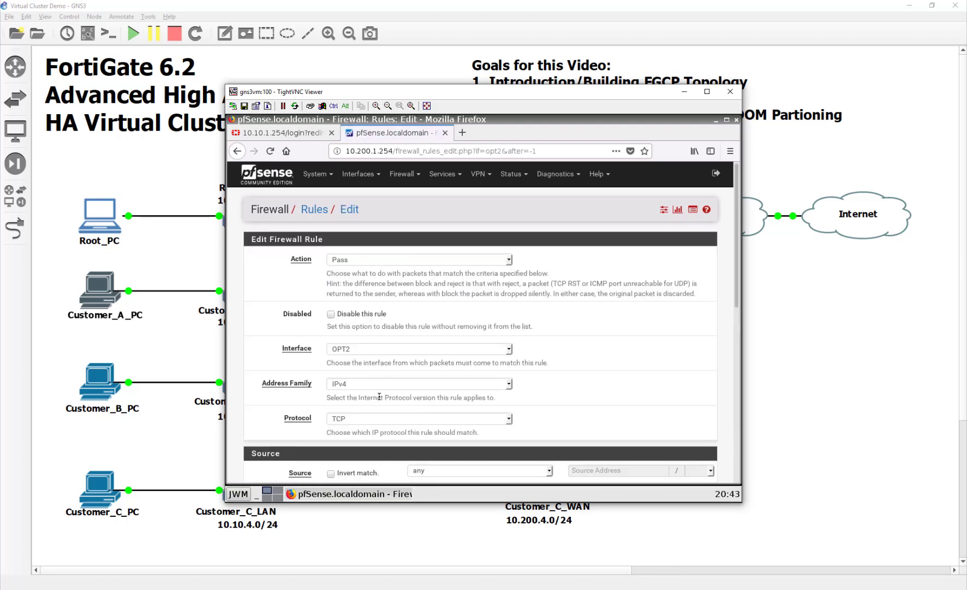
{"action": "scroll", "coordinate": [379, 396], "scroll_direction": "down", "scroll_amount": 2}
{"action": "left_click", "coordinate": [374, 326]}
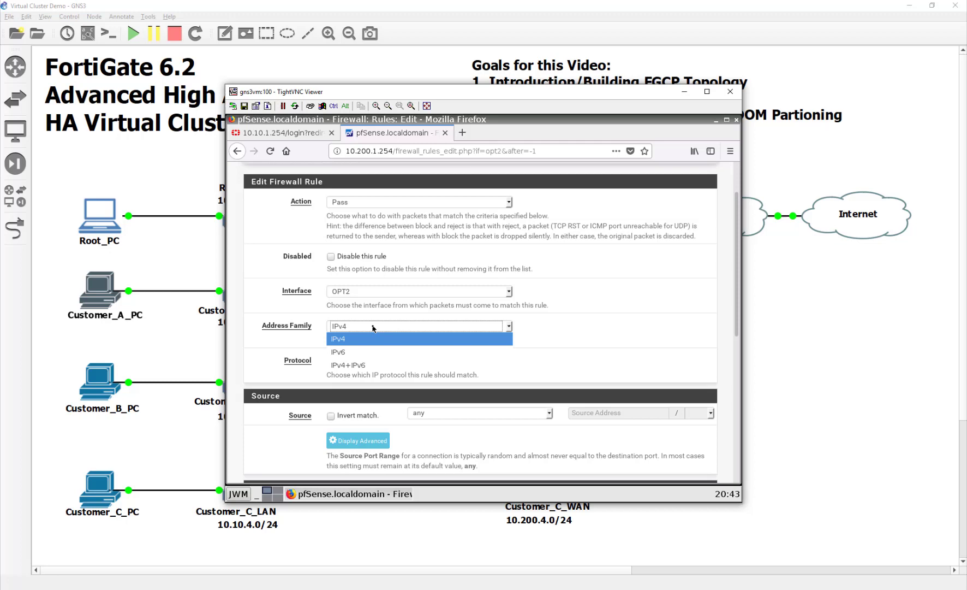
{"action": "left_click", "coordinate": [359, 338]}
{"action": "left_click", "coordinate": [365, 363]}
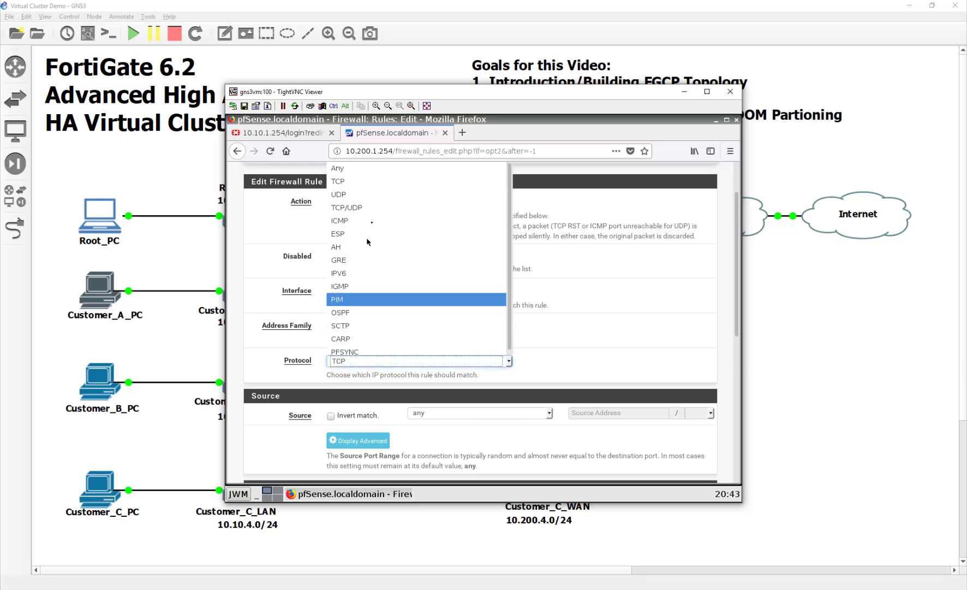
{"action": "left_click", "coordinate": [363, 124]}
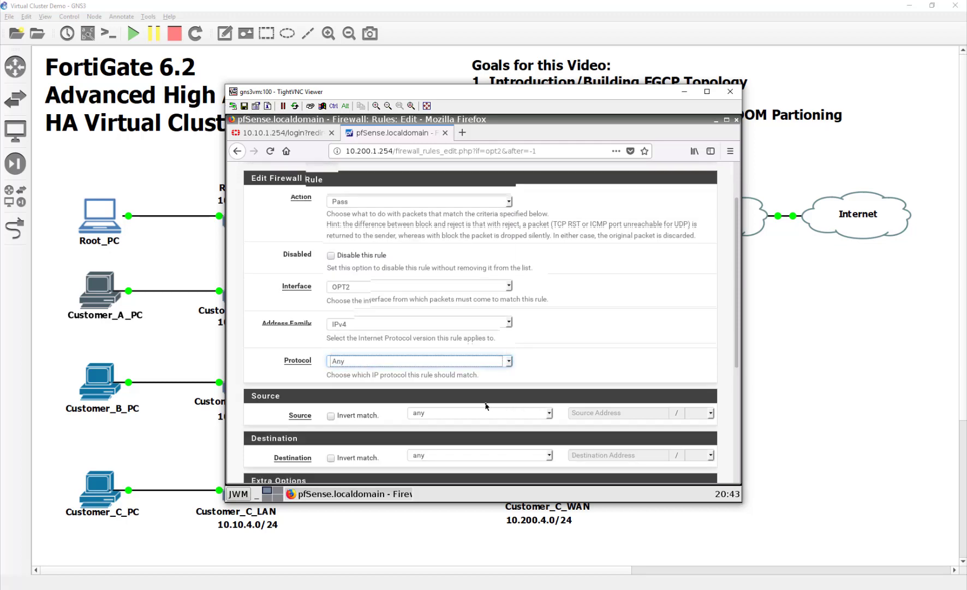
{"action": "scroll", "coordinate": [486, 406], "scroll_direction": "down", "scroll_amount": 4}
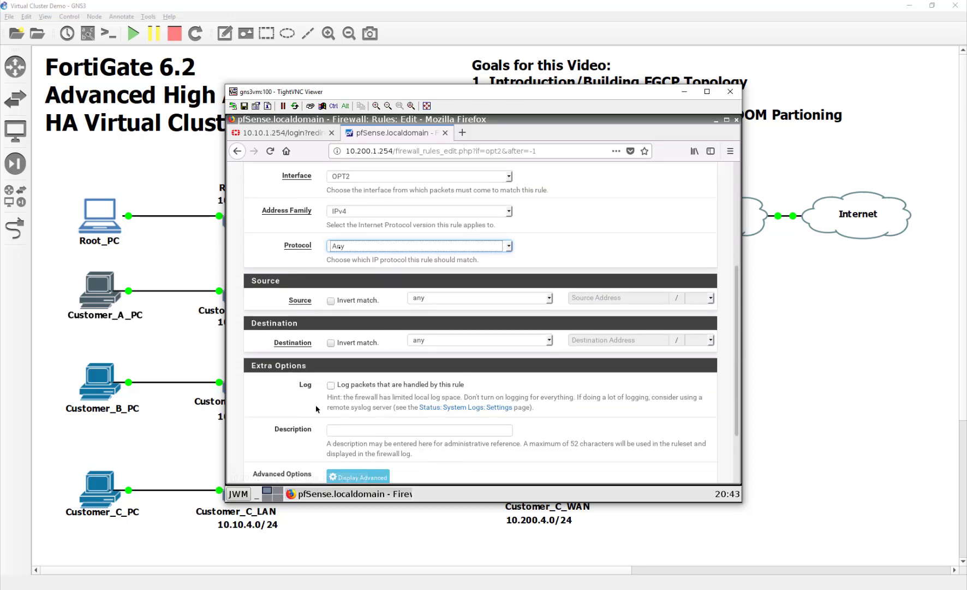
{"action": "scroll", "coordinate": [480, 439], "scroll_direction": "down", "scroll_amount": 1}
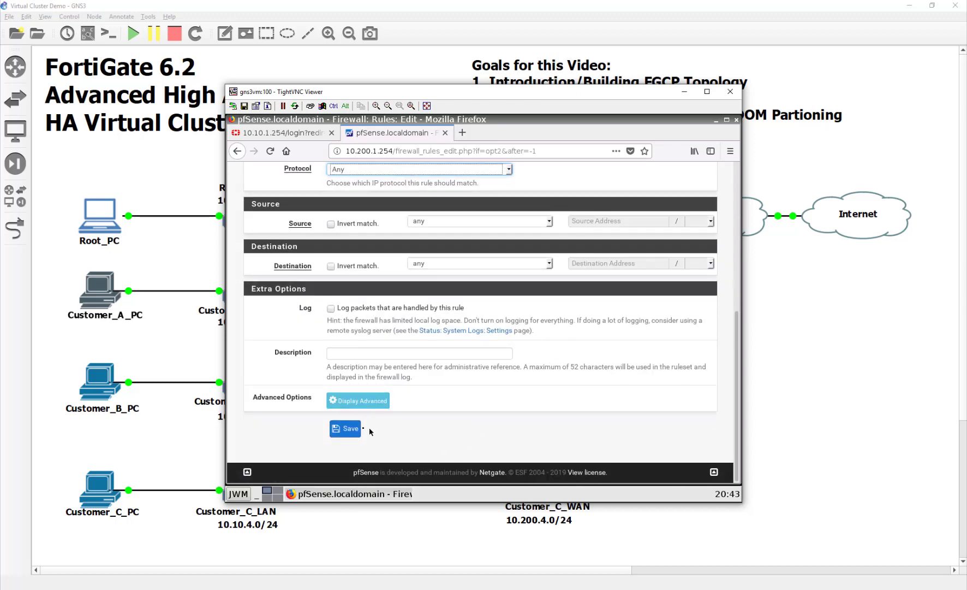
{"action": "left_click", "coordinate": [361, 431]}
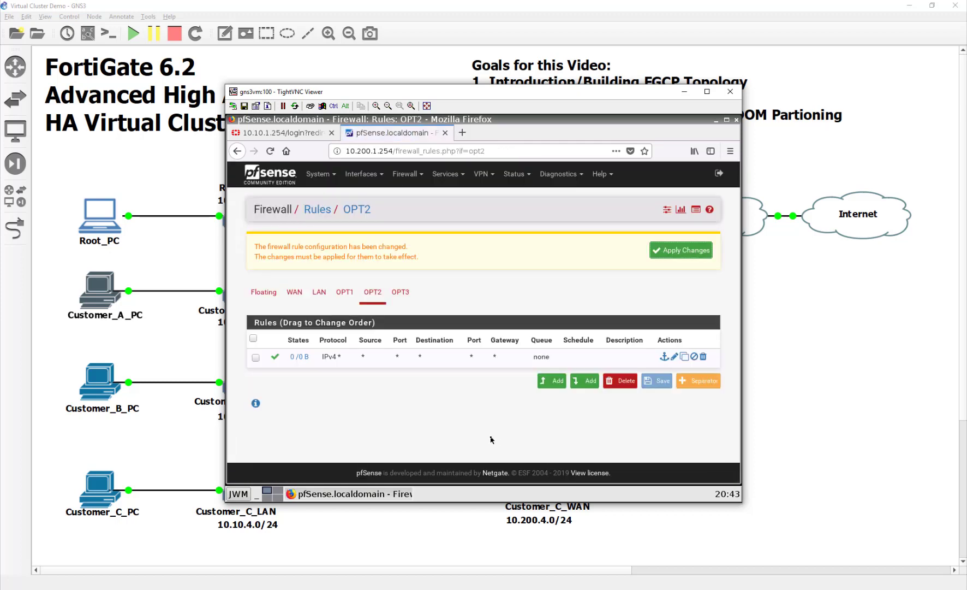
{"action": "left_click", "coordinate": [706, 252]}
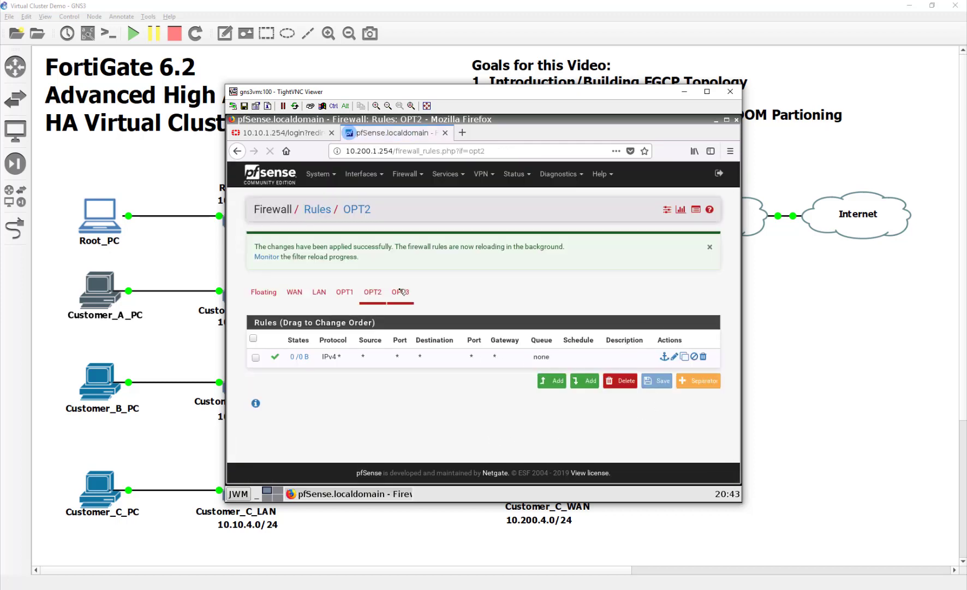
Add and apply the same protocol-Any pass rule on OPT3, then close pfSense.
{"action": "left_click", "coordinate": [400, 288]}
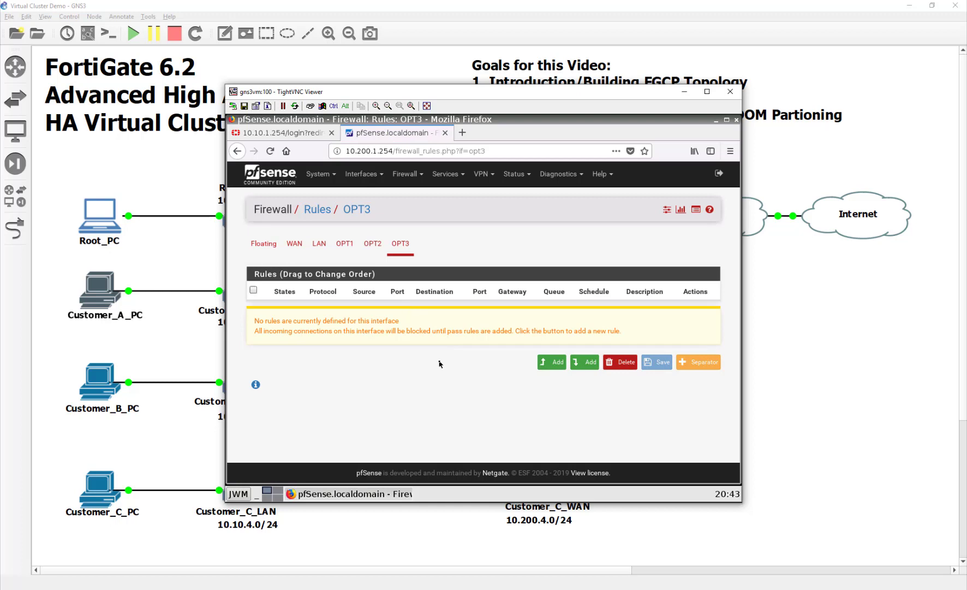
{"action": "left_click", "coordinate": [552, 362]}
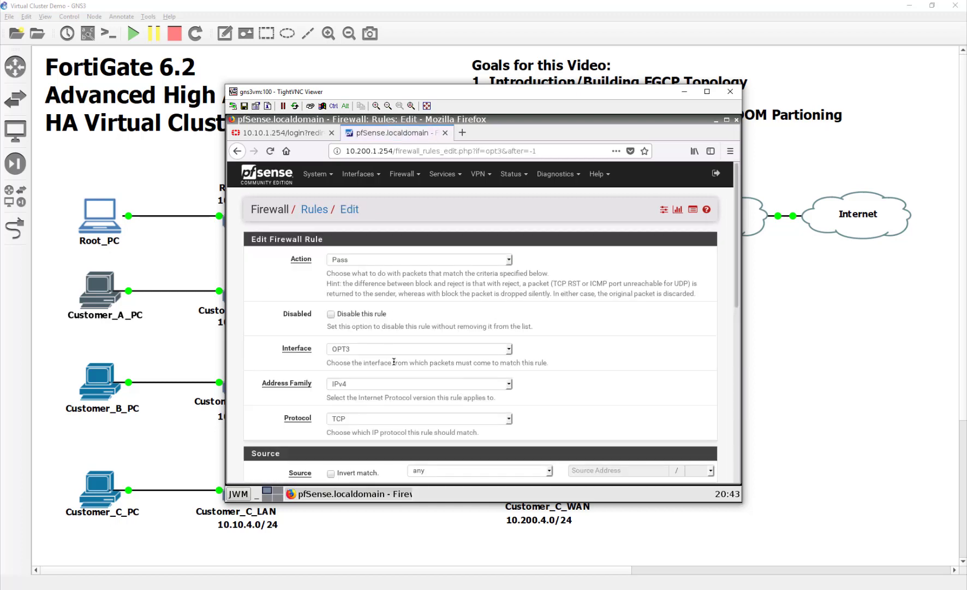
{"action": "scroll", "coordinate": [393, 361], "scroll_direction": "down", "scroll_amount": 2}
{"action": "left_click", "coordinate": [372, 360]}
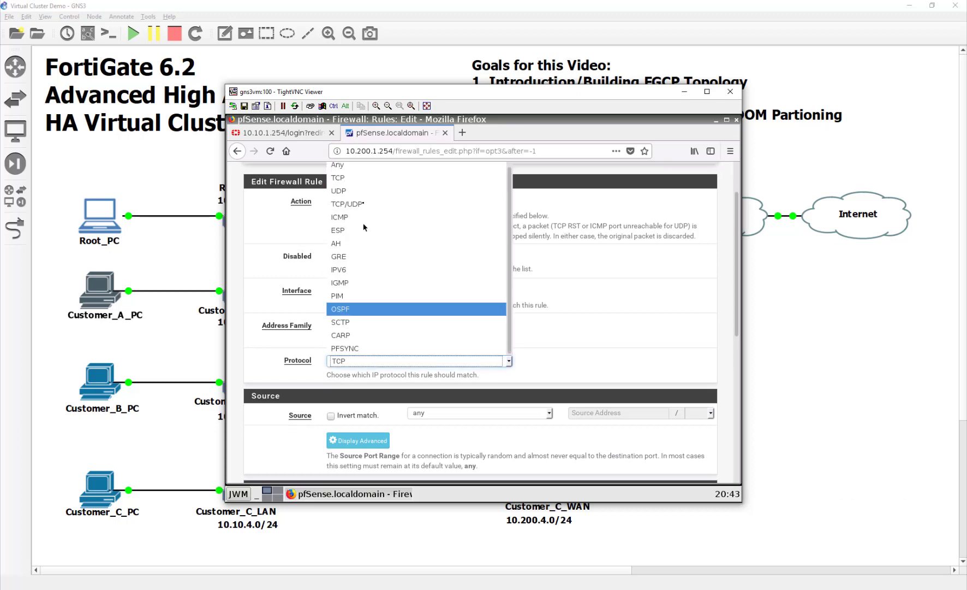
{"action": "left_click", "coordinate": [377, 165]}
{"action": "scroll", "coordinate": [248, 415], "scroll_direction": "down", "scroll_amount": 5}
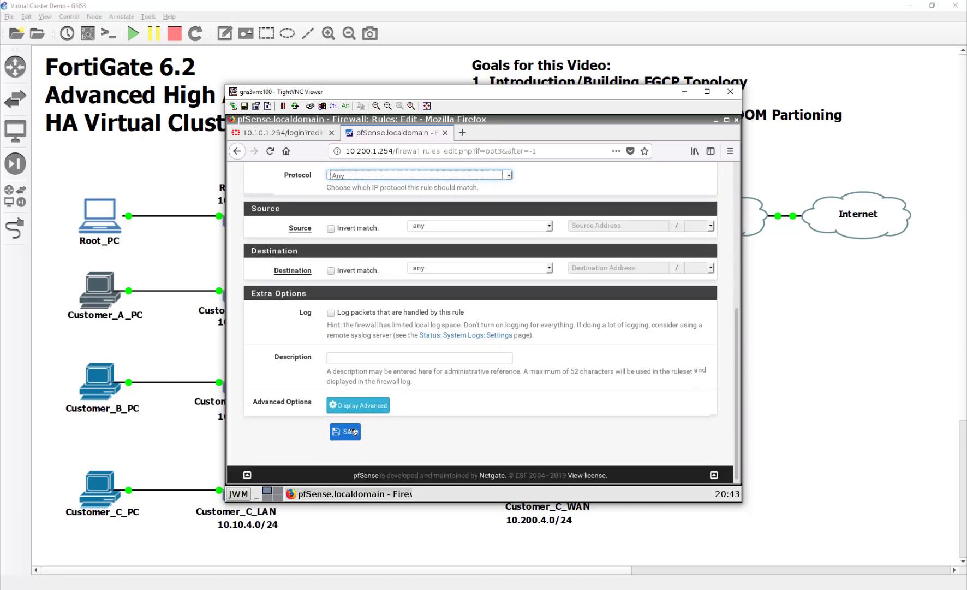
{"action": "left_click", "coordinate": [345, 428]}
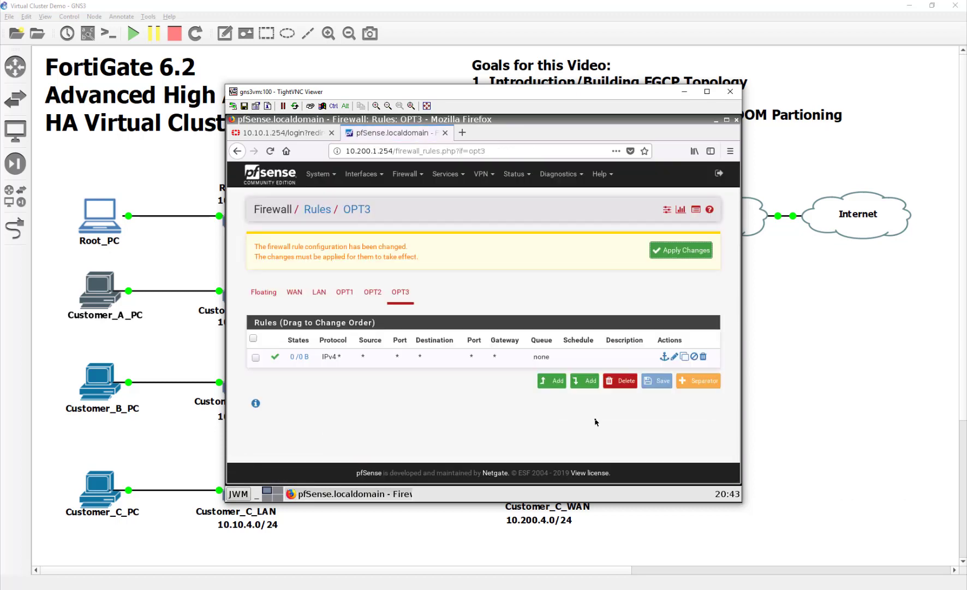
{"action": "left_click", "coordinate": [666, 247]}
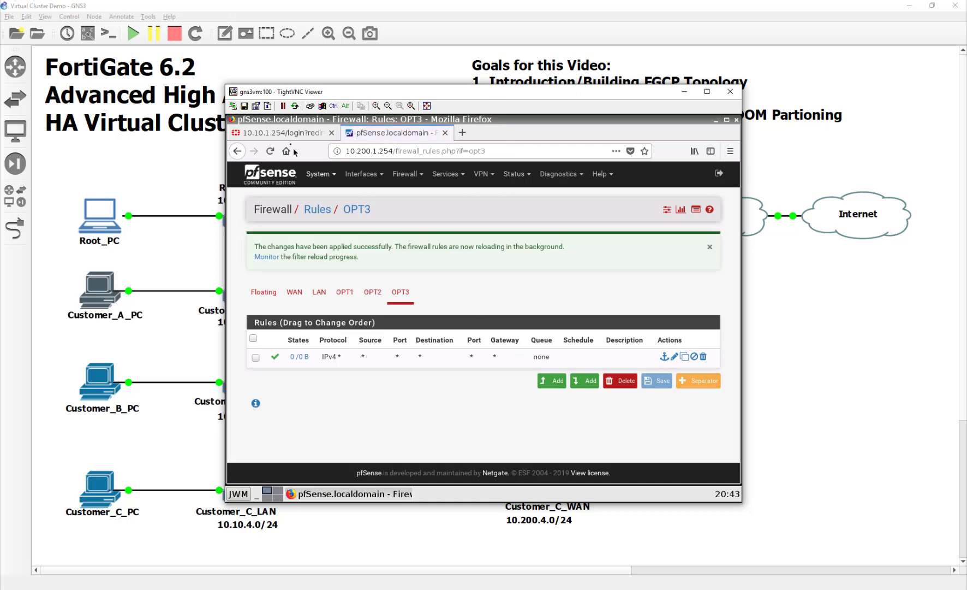
{"action": "left_click", "coordinate": [734, 95]}
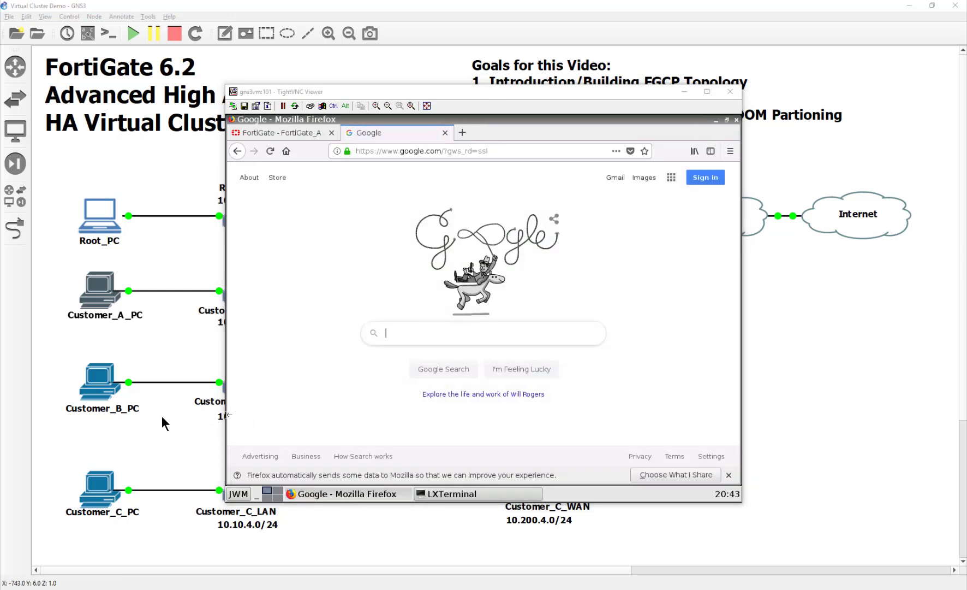
Close Customer A's PC and load reddit in Customer_B_PC's Firefox.
{"action": "left_click", "coordinate": [731, 91]}
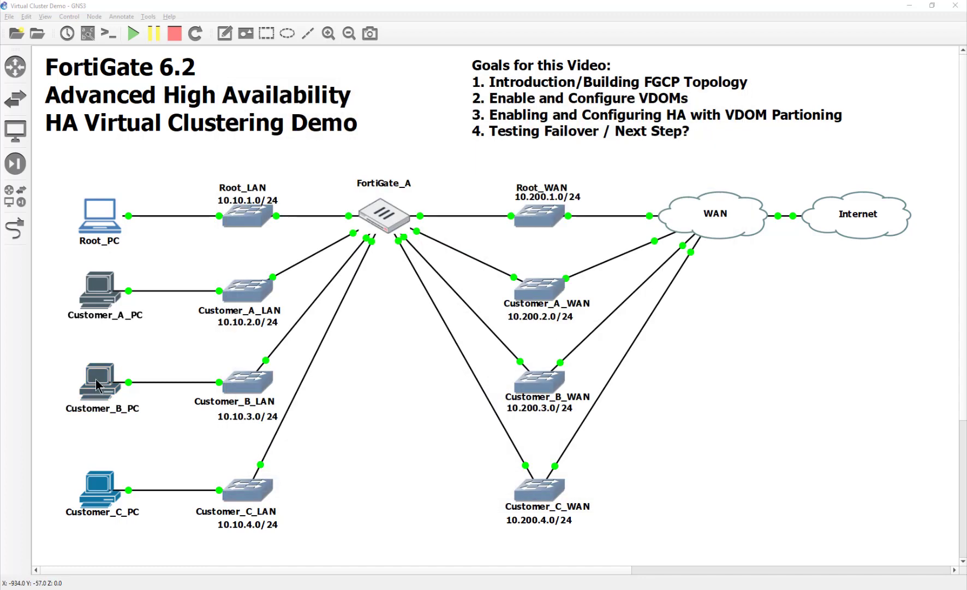
{"action": "double_click", "coordinate": [96, 380]}
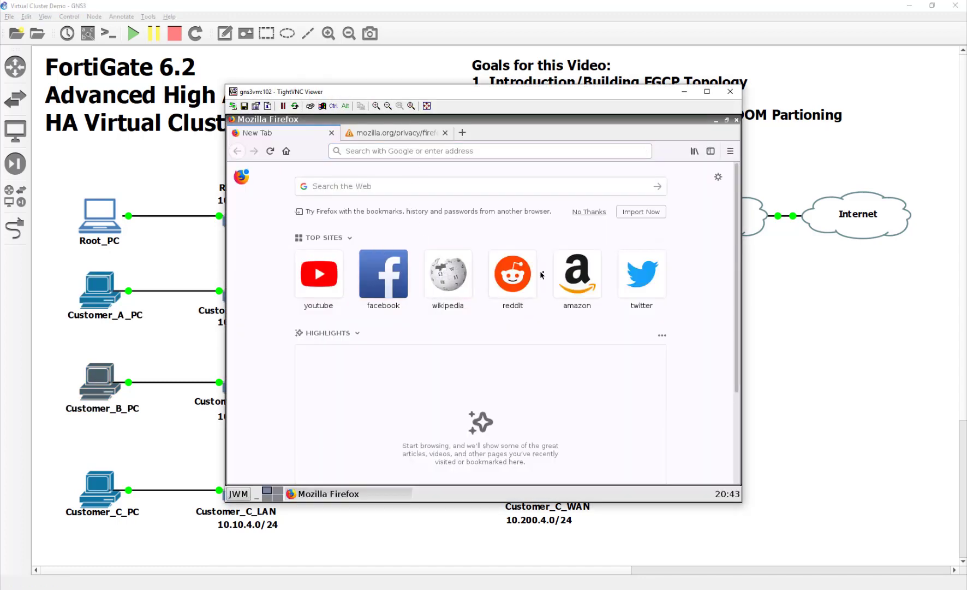
{"action": "left_click", "coordinate": [573, 279]}
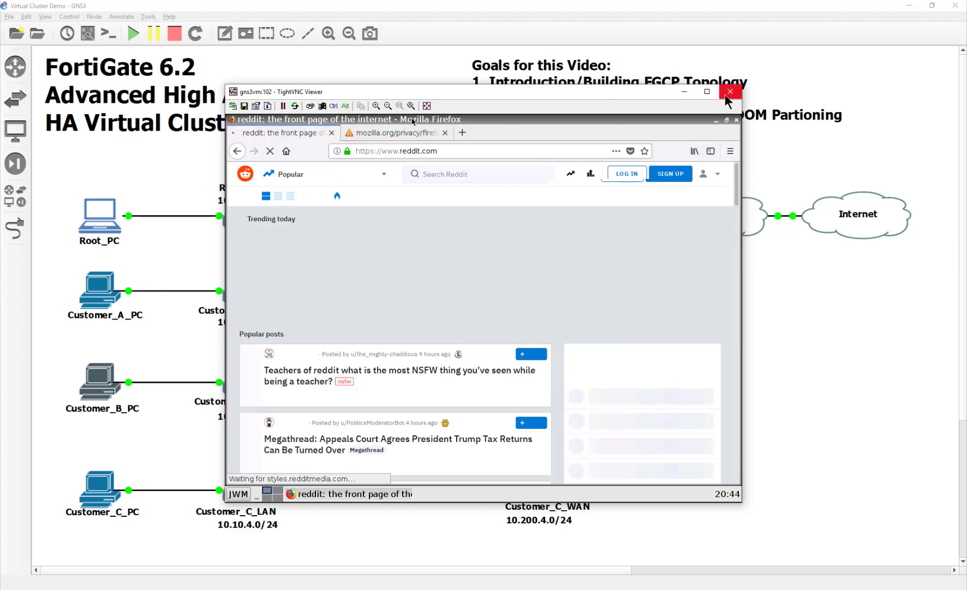
{"action": "left_click", "coordinate": [333, 132]}
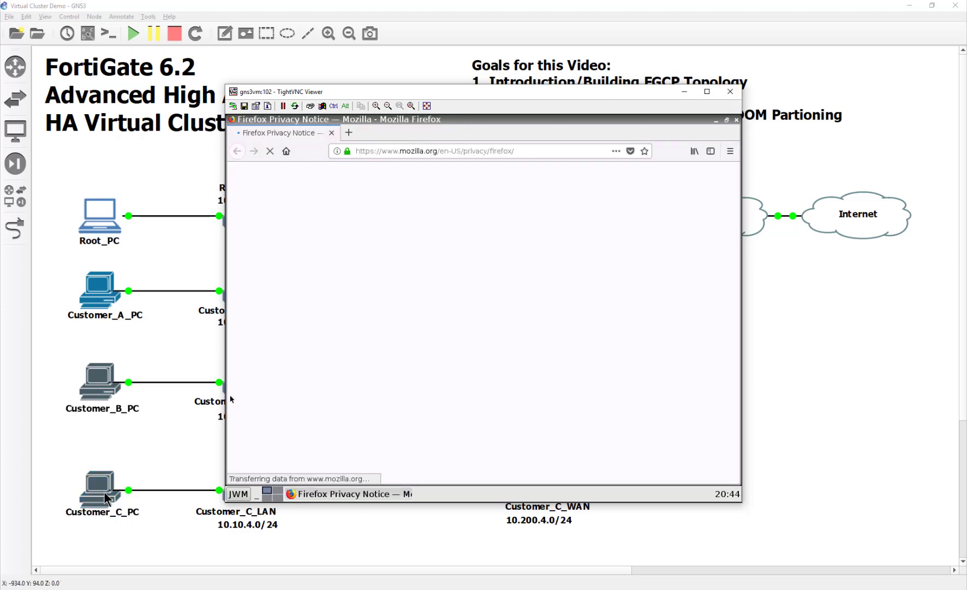
Load Wikipedia in Customer_C_PC's Firefox, then close its window.
{"action": "left_click", "coordinate": [108, 498]}
{"action": "double_click", "coordinate": [108, 498]}
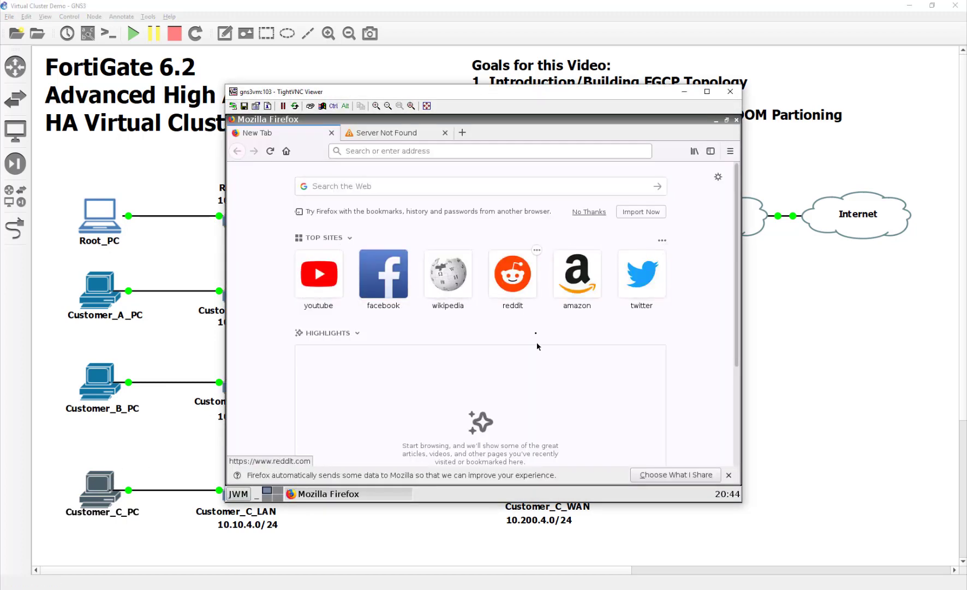
{"action": "scroll", "coordinate": [536, 340], "scroll_direction": "down", "scroll_amount": 2}
{"action": "scroll", "coordinate": [537, 338], "scroll_direction": "up", "scroll_amount": 2}
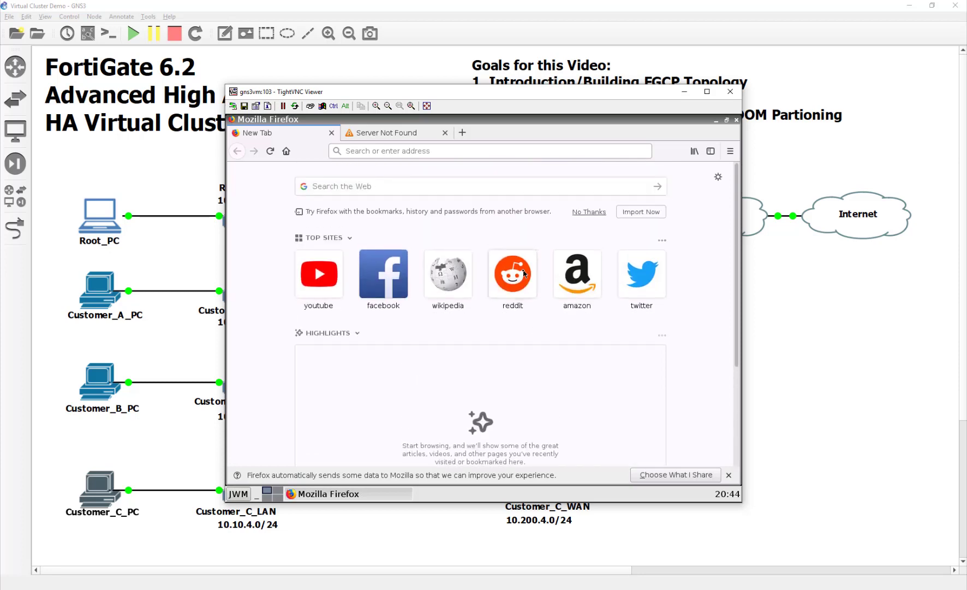
{"action": "left_click", "coordinate": [448, 272]}
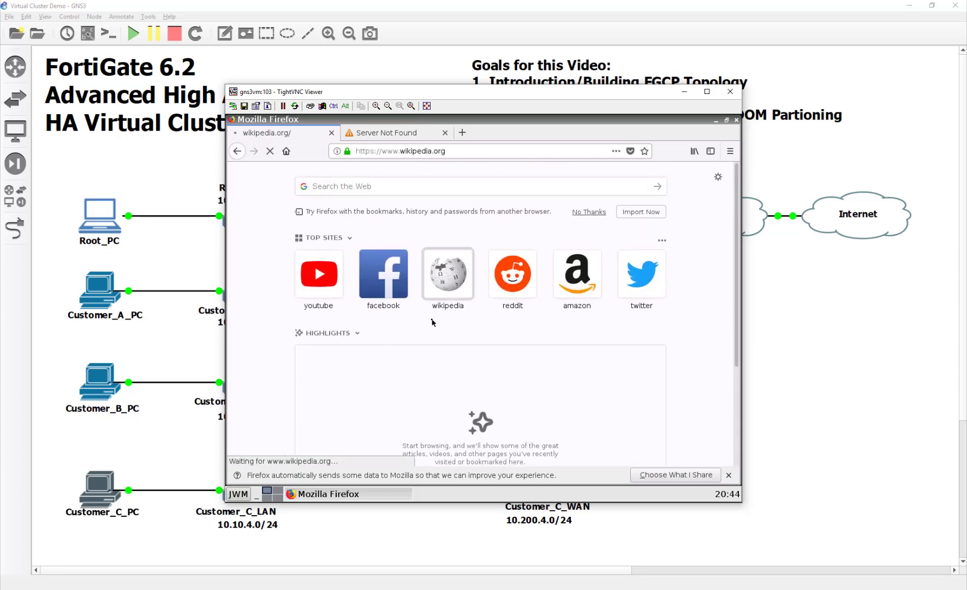
{"action": "left_click", "coordinate": [733, 93]}
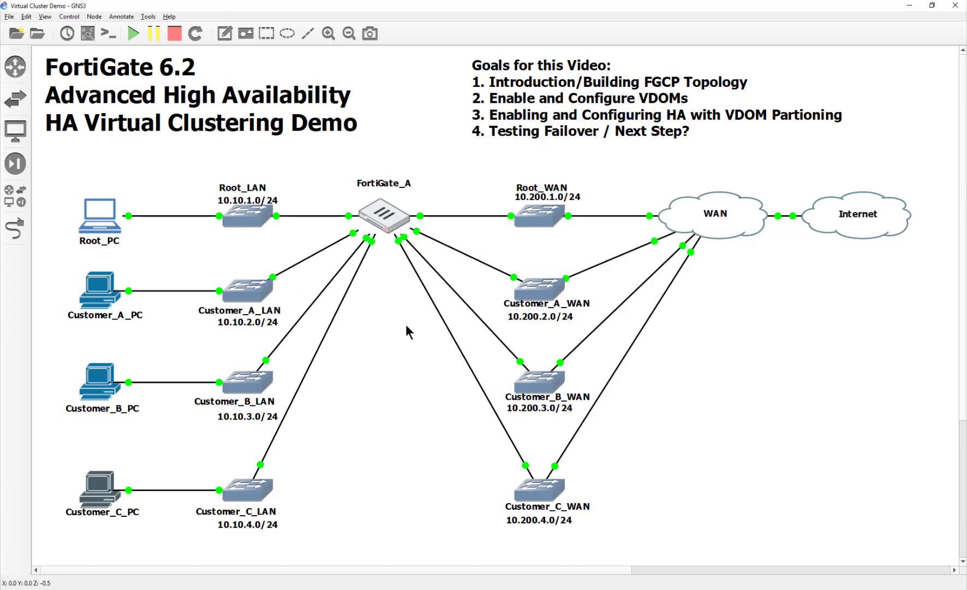